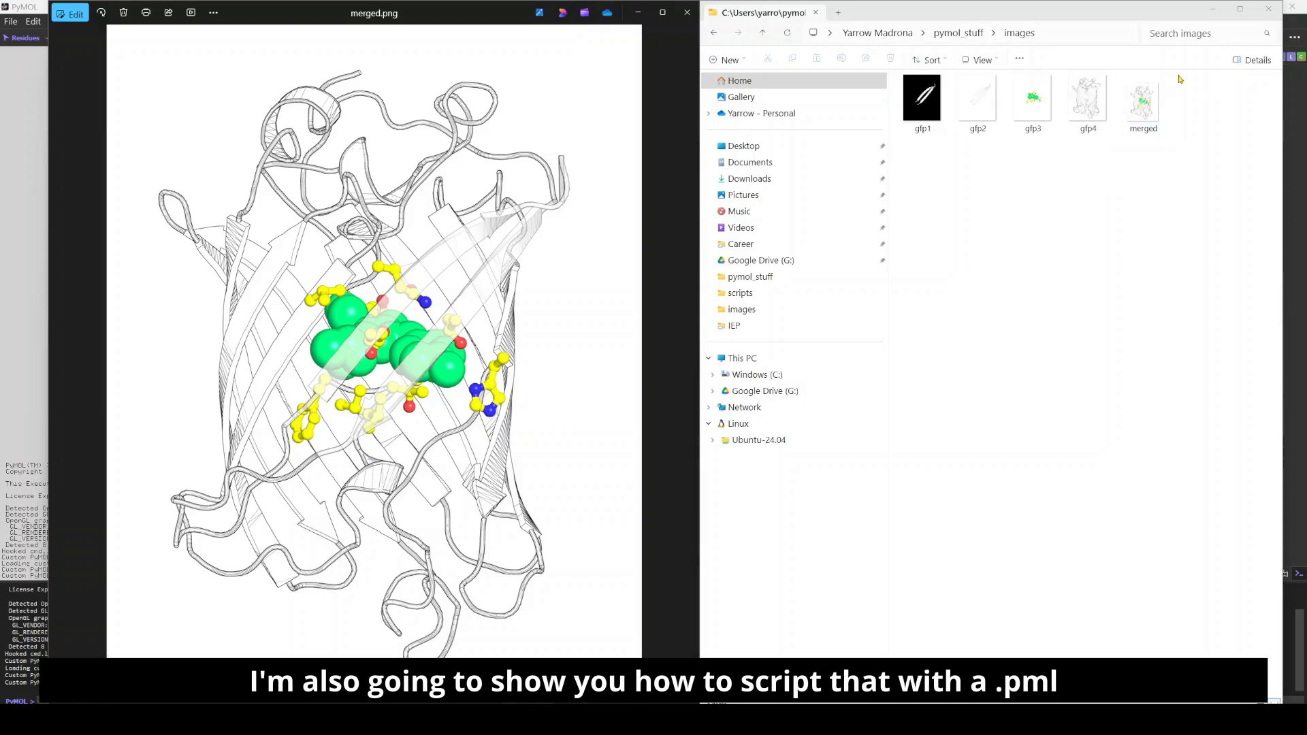
Step: Switch to PyMOL and download the PDB structure 1EMA
click(1211, 10)
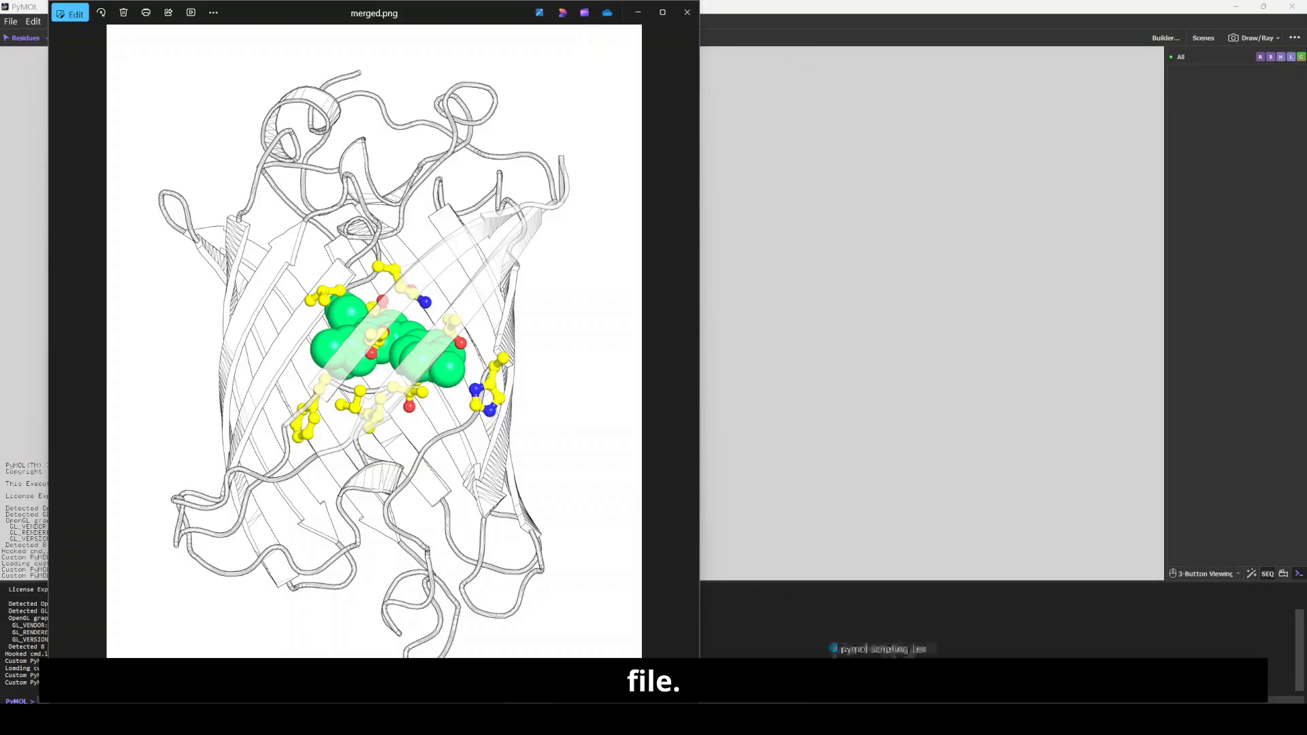
click(903, 719)
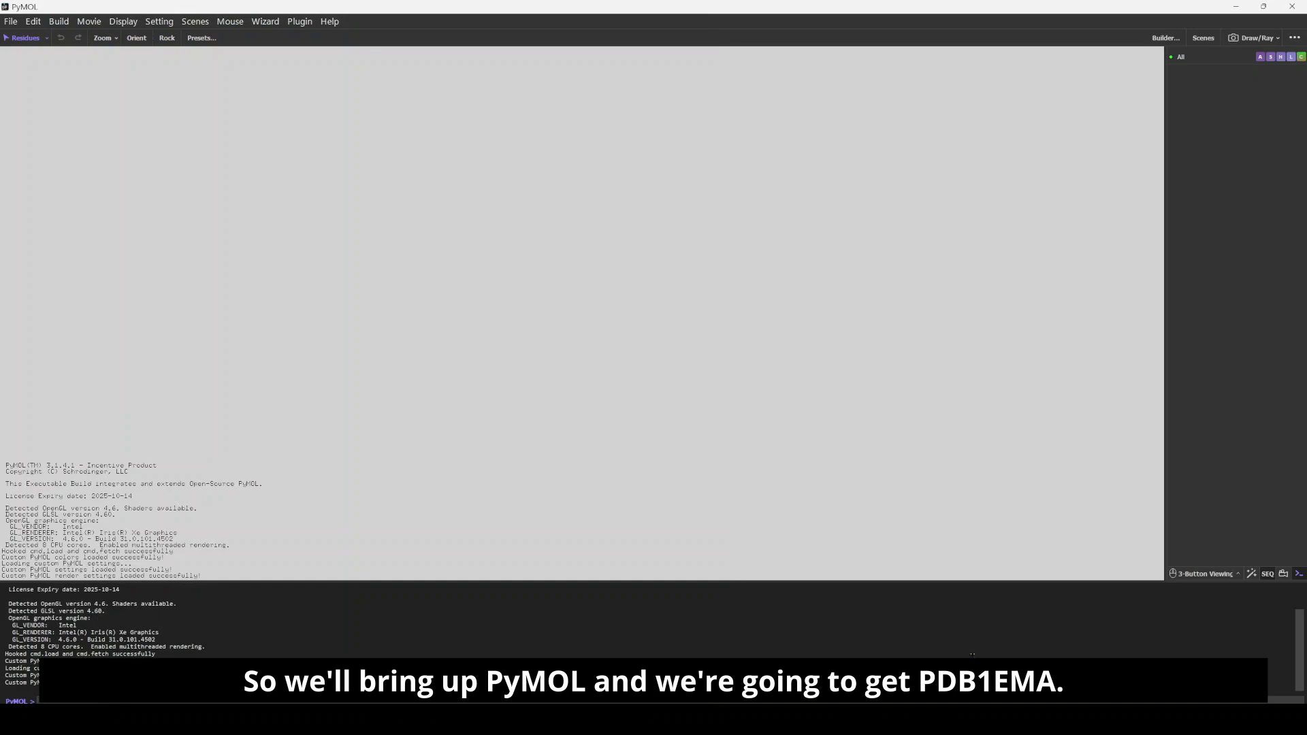
click(10, 21)
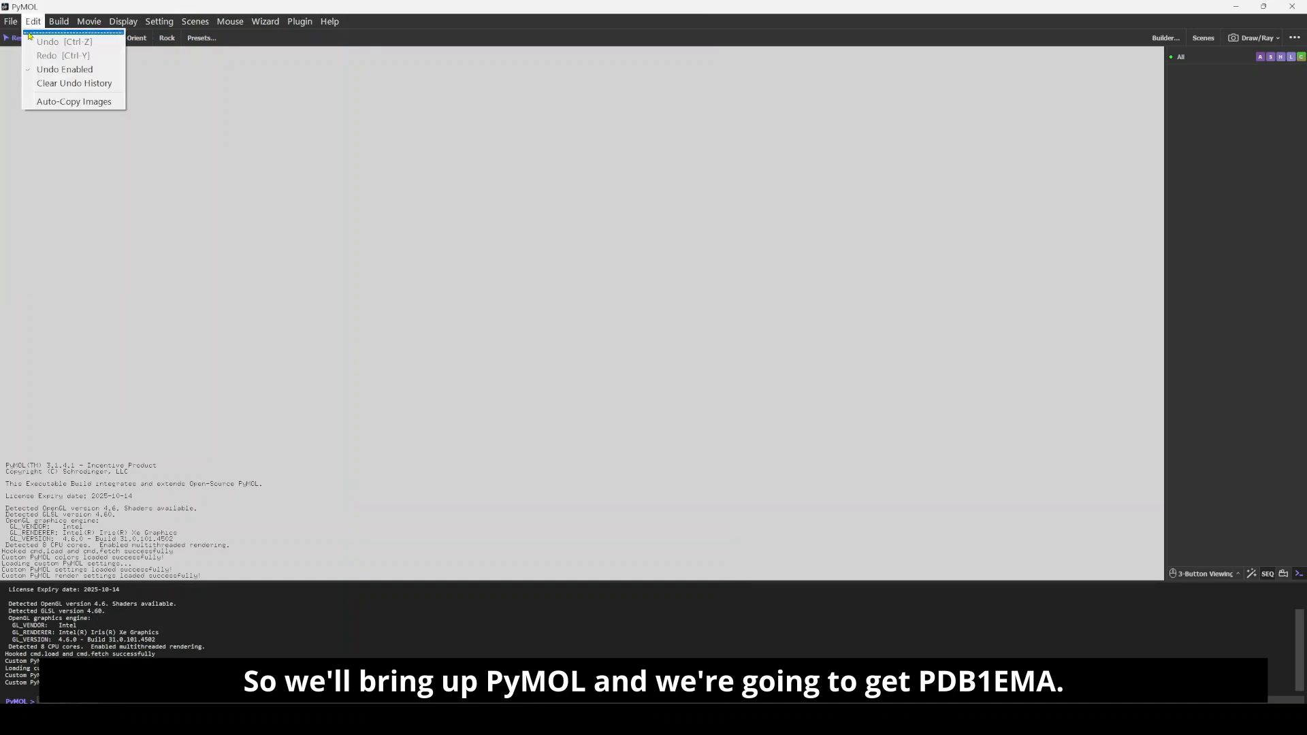
click(56, 101)
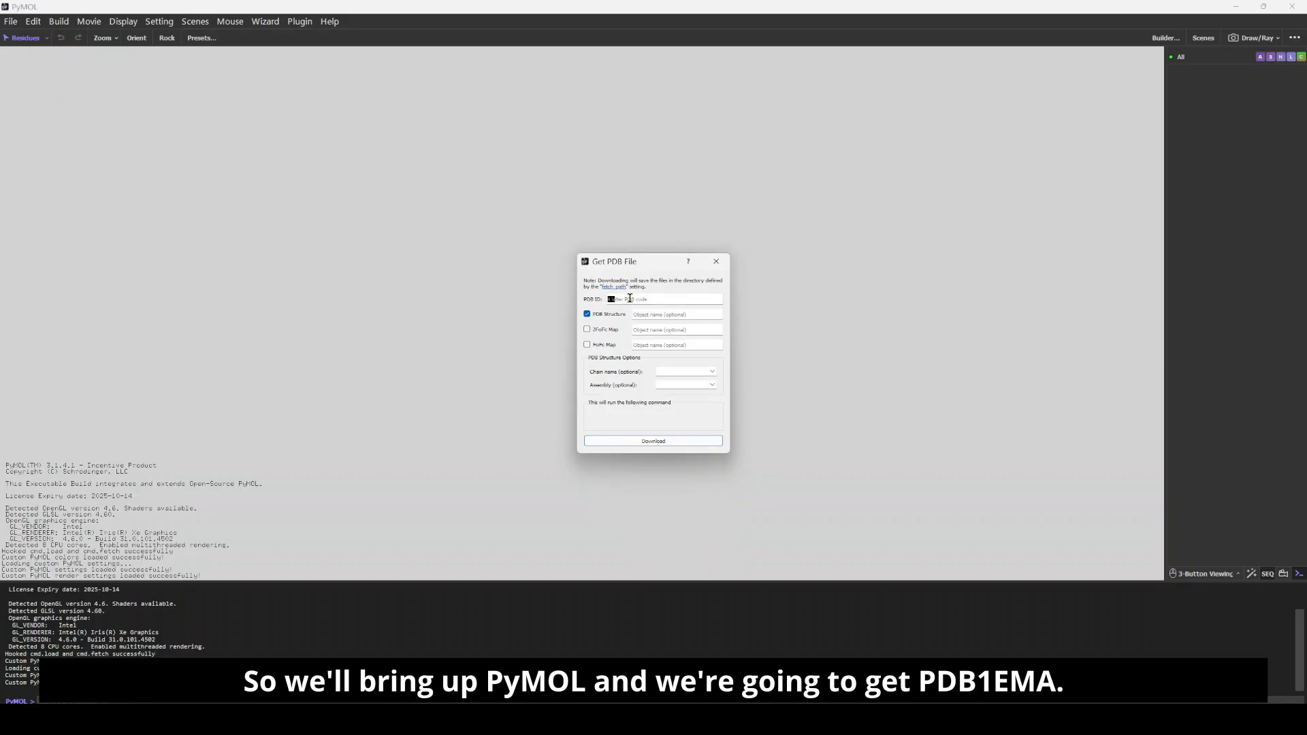
text(1EMA)
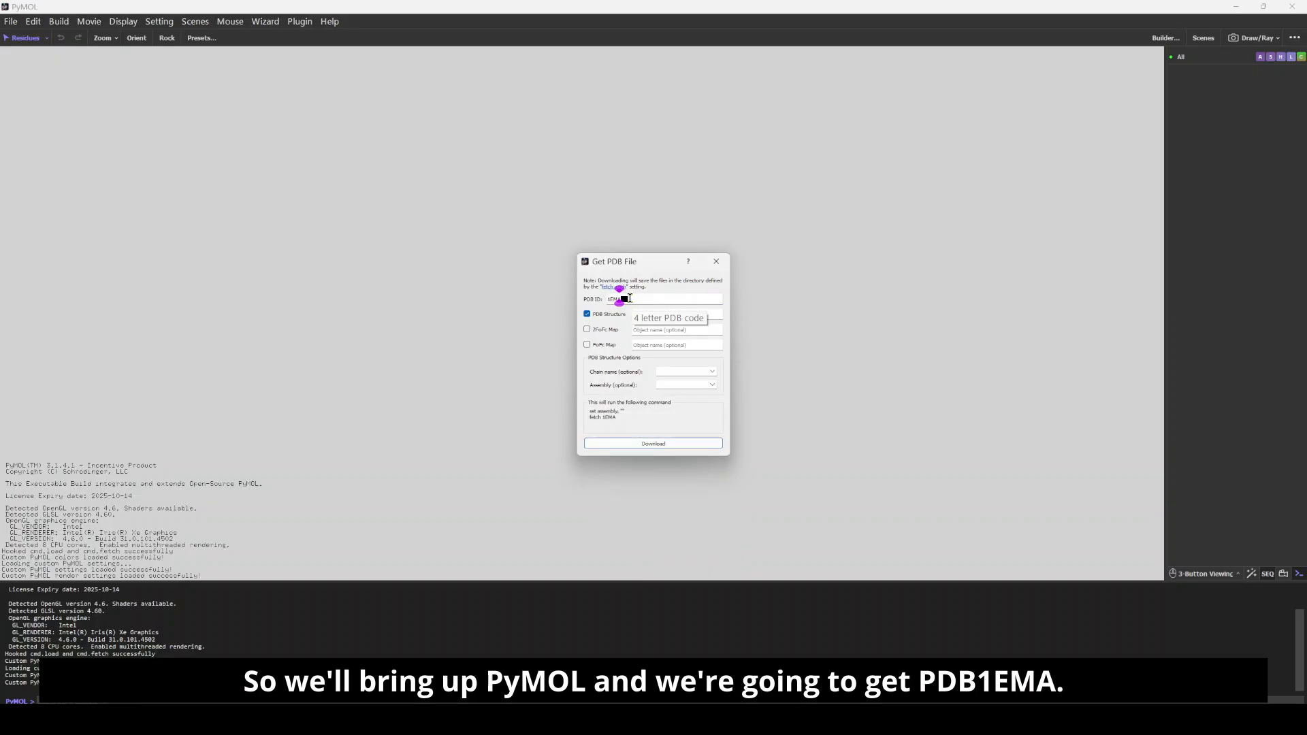
key(Return)
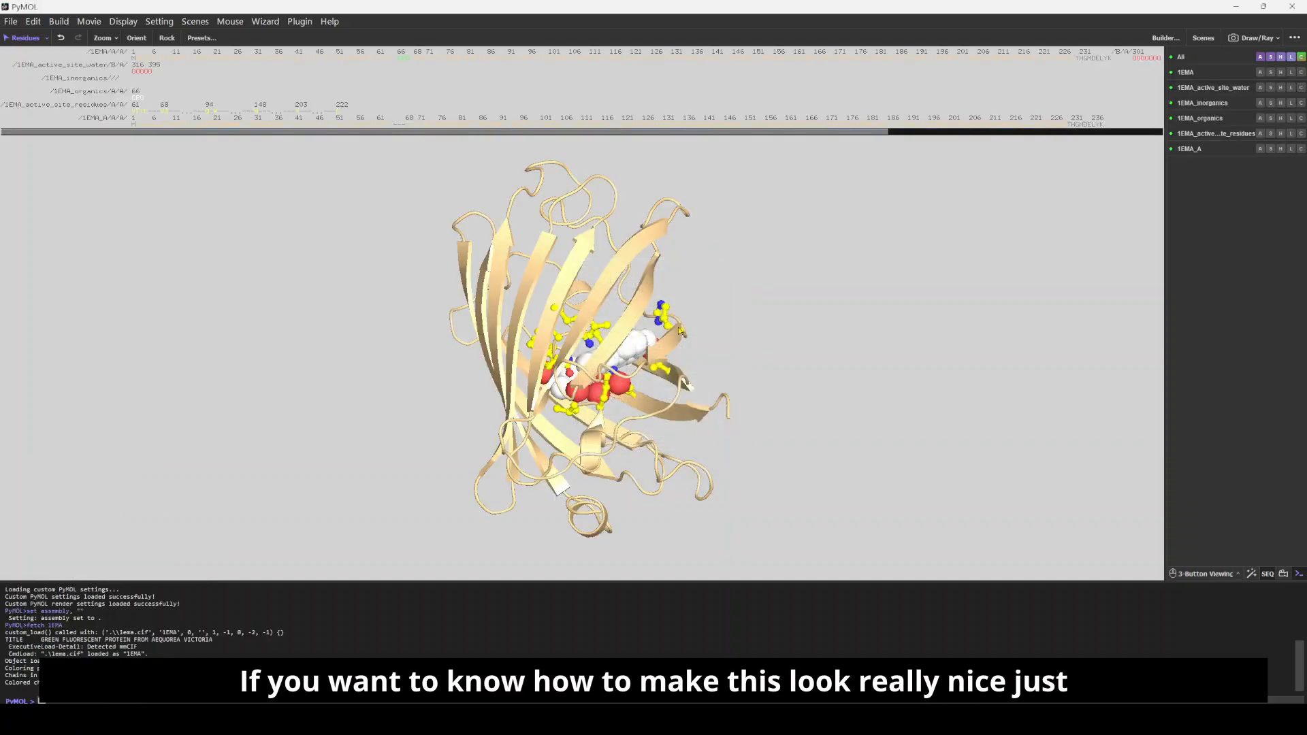
Step: Hide the 1EMA, active-site water, inorganics, organics and active-site residues objects, leaving only 1EMA_A shown
drag(686, 313, 606, 373)
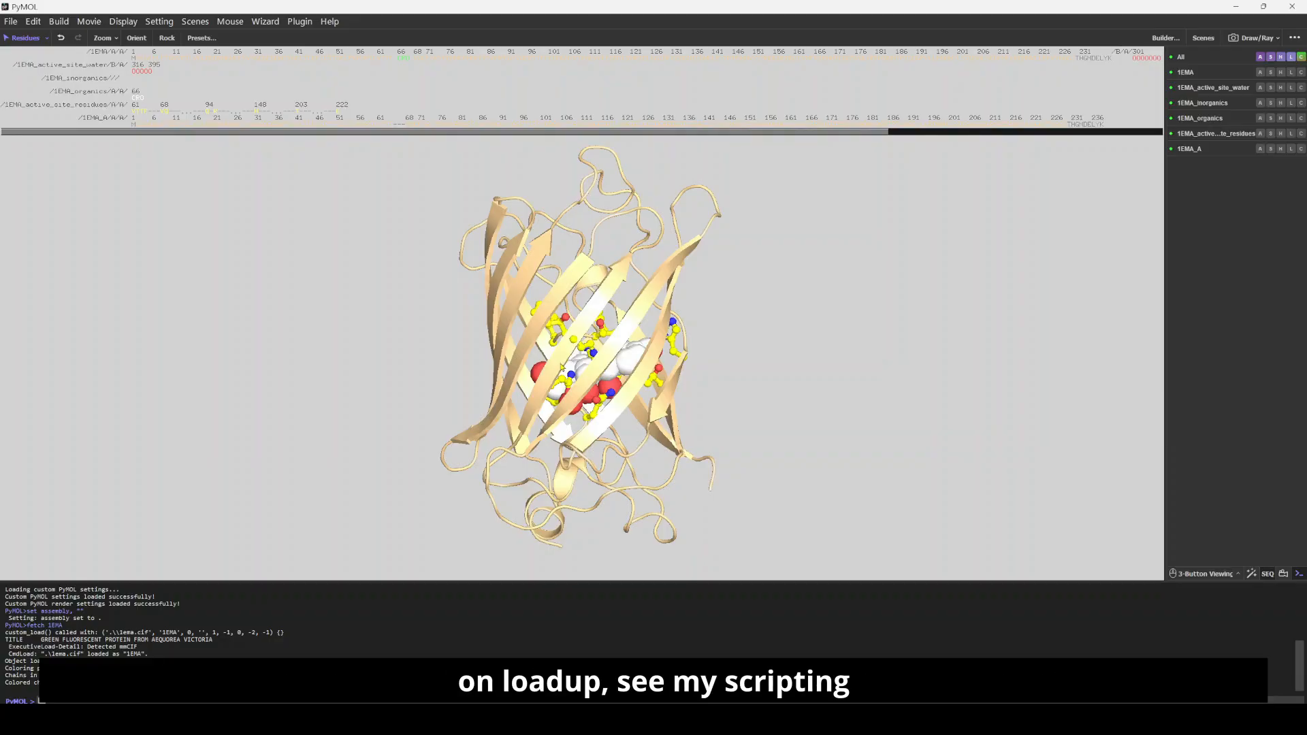
drag(562, 368, 638, 395)
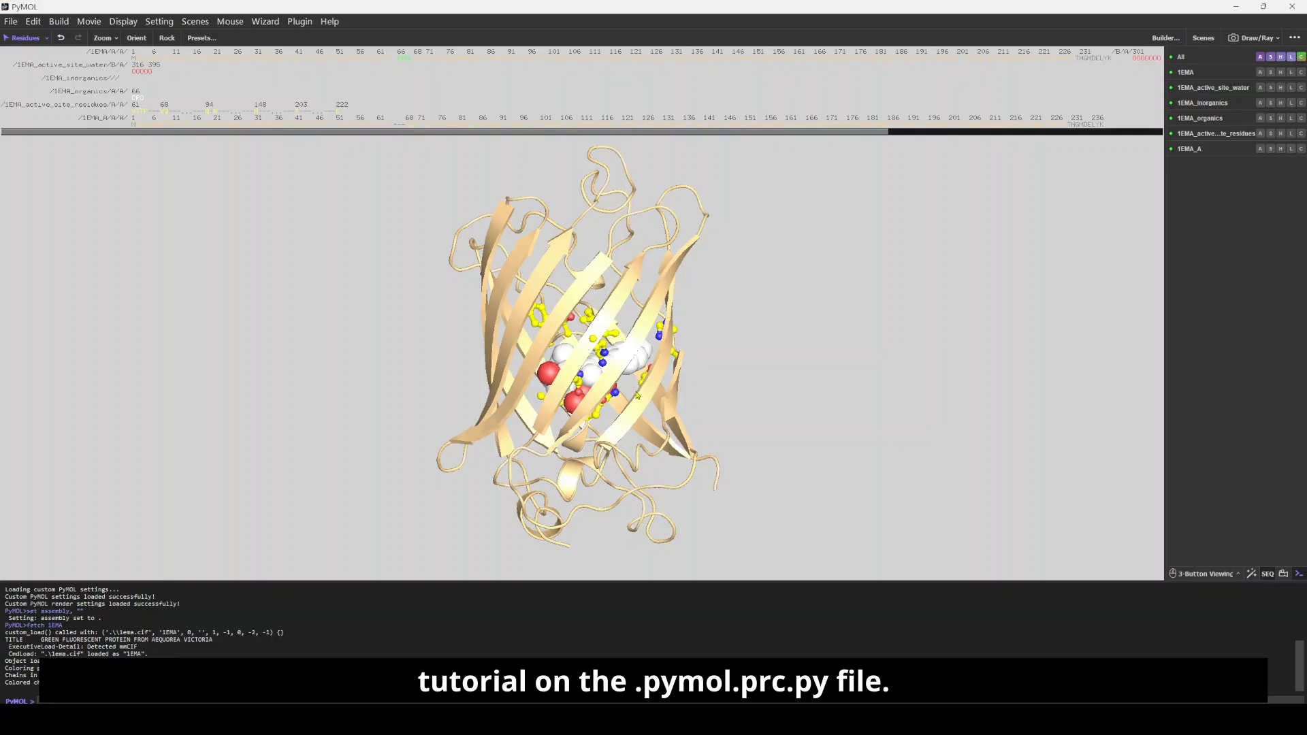
drag(607, 363, 640, 365)
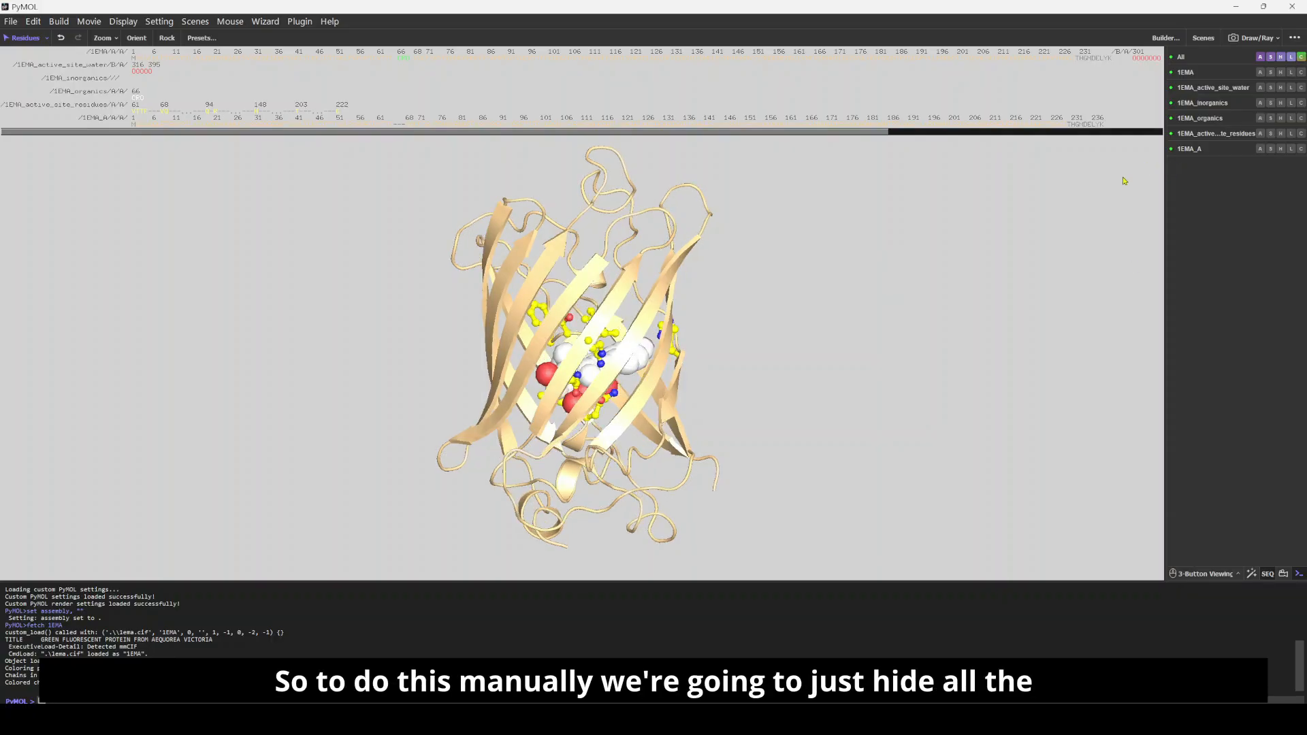
click(1202, 134)
click(1204, 119)
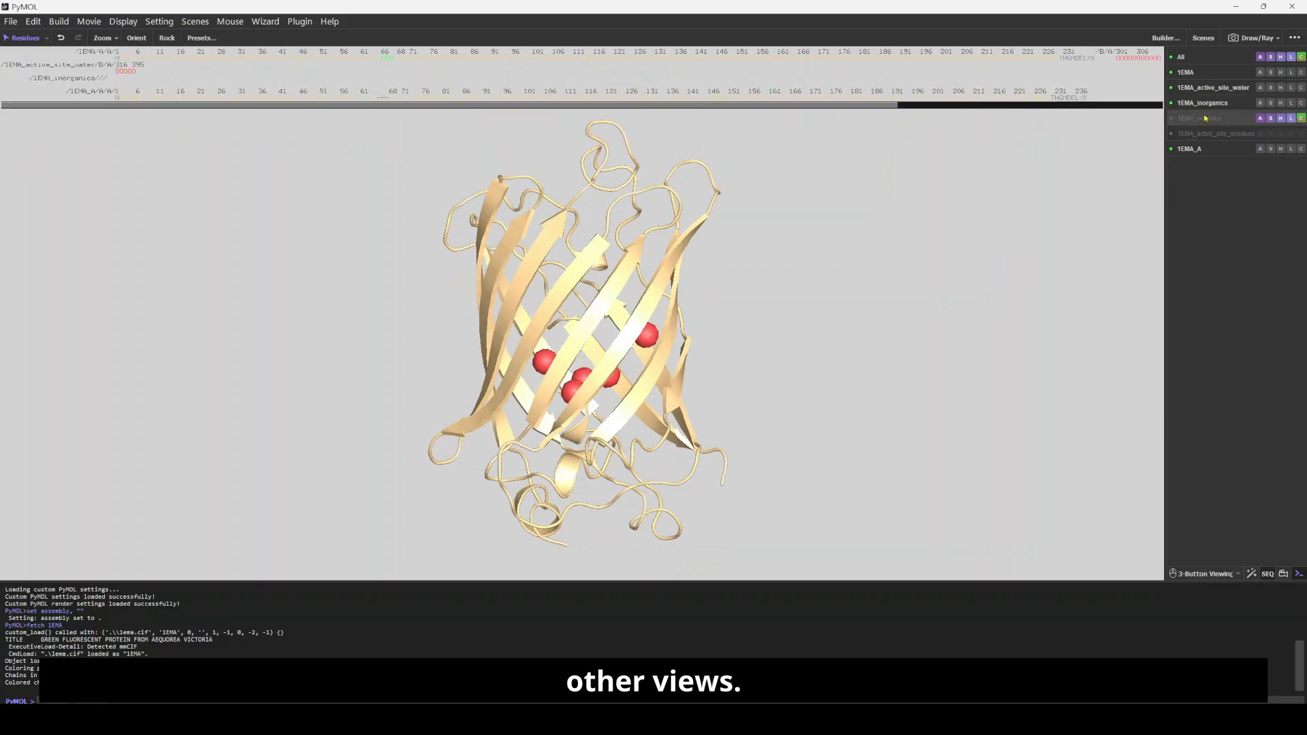
click(1209, 105)
click(1204, 90)
click(1187, 74)
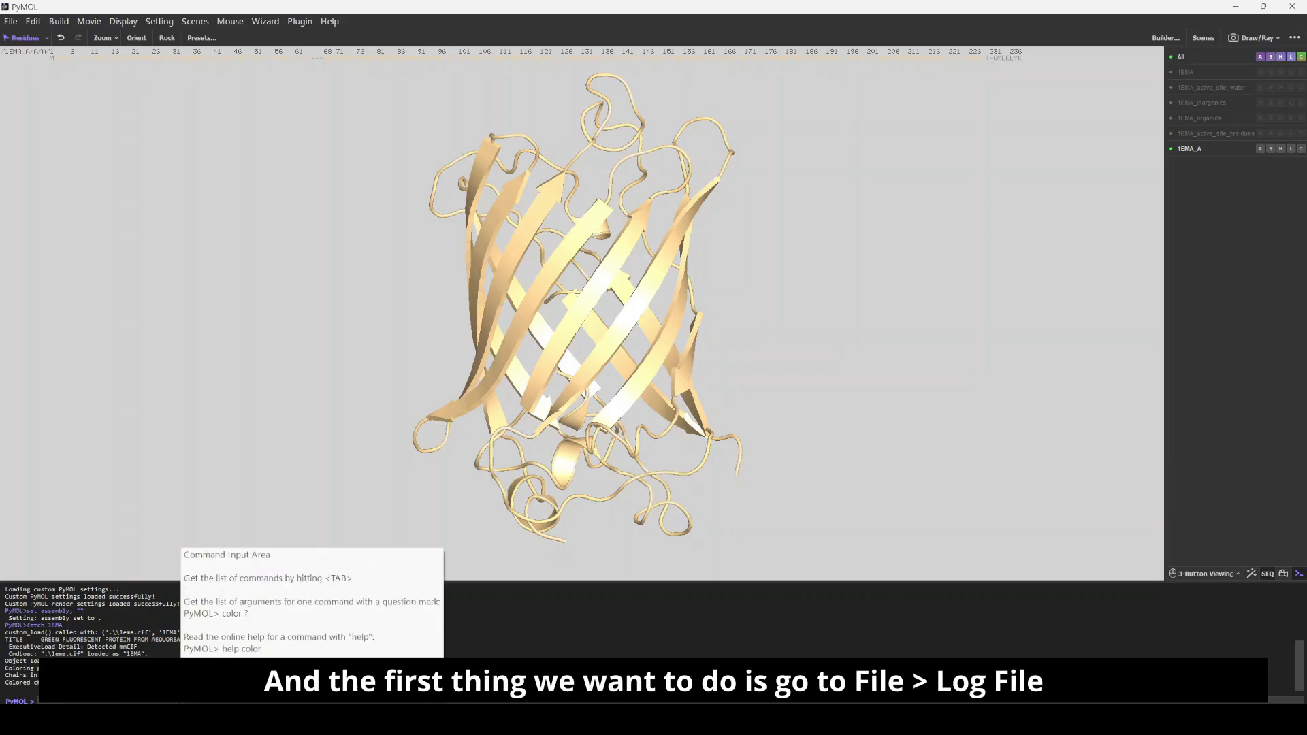
Step: Open a new log file named test as a PyMOL Script (*.pml) in the scripts folder
click(11, 21)
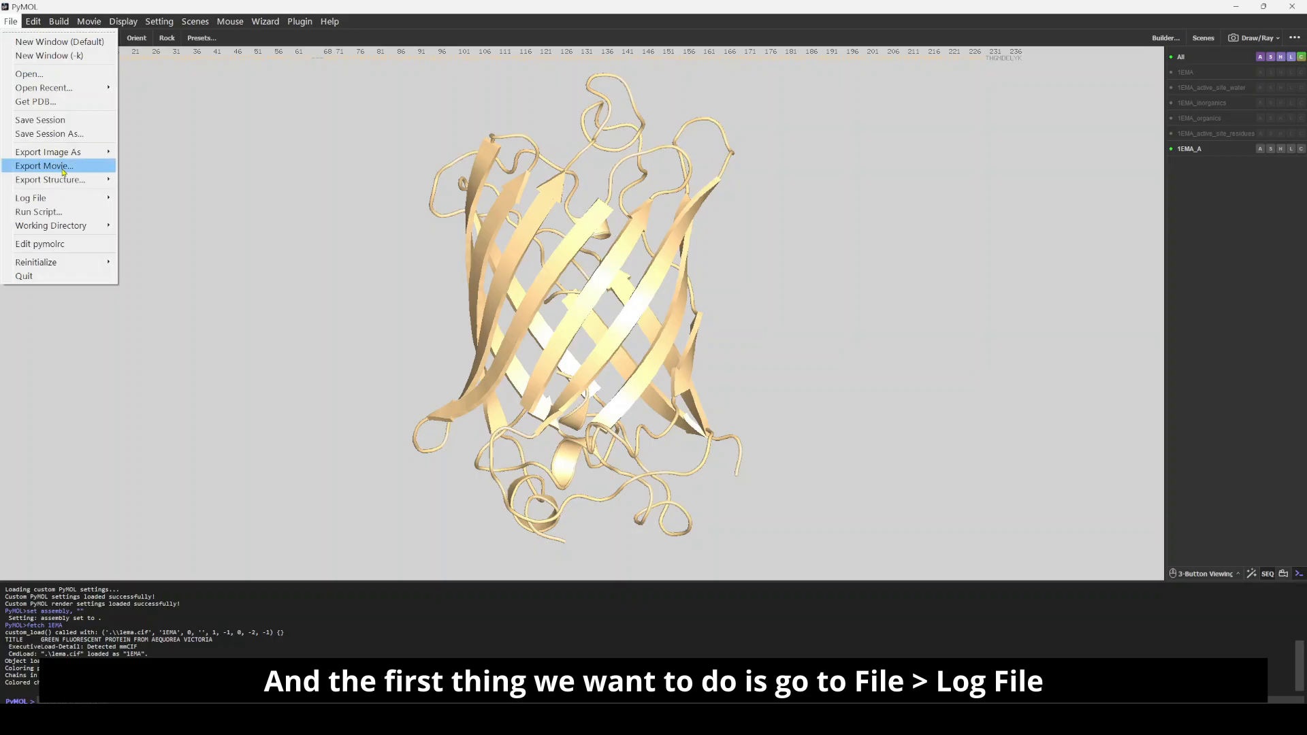
mouse_move(65, 202)
click(138, 207)
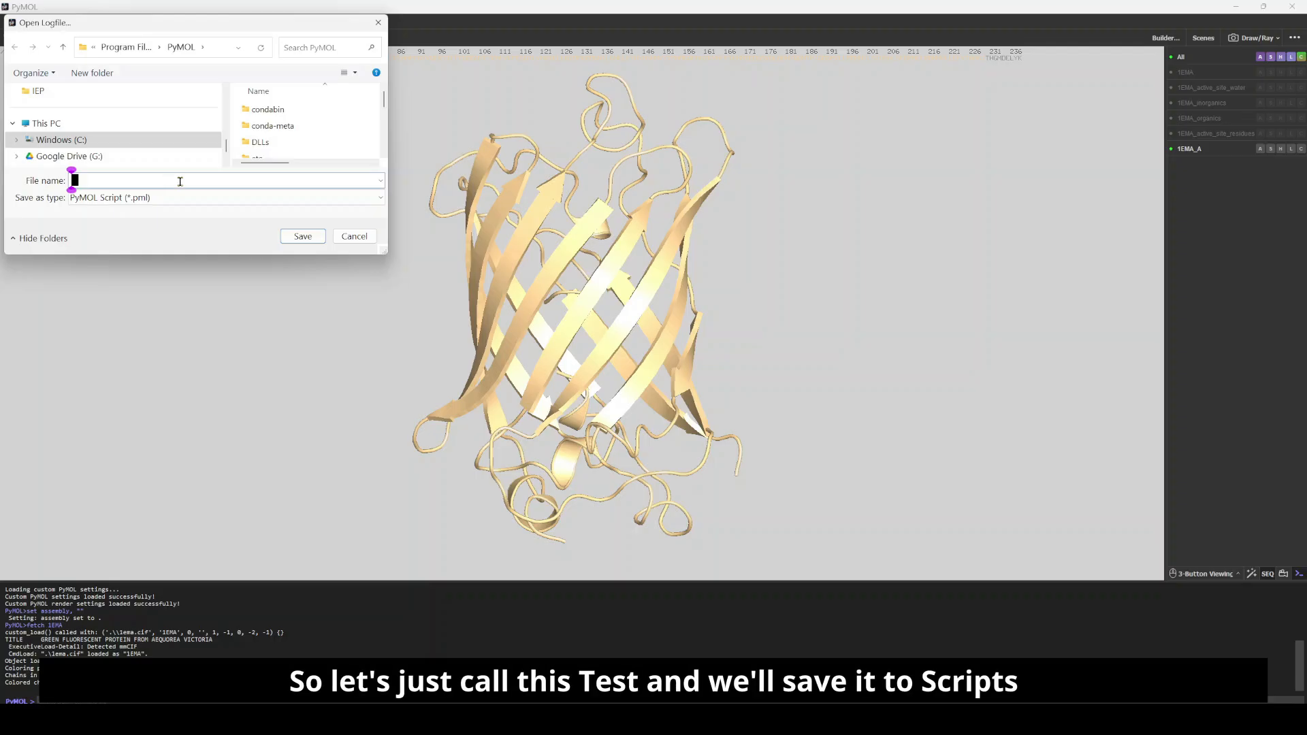
text(test)
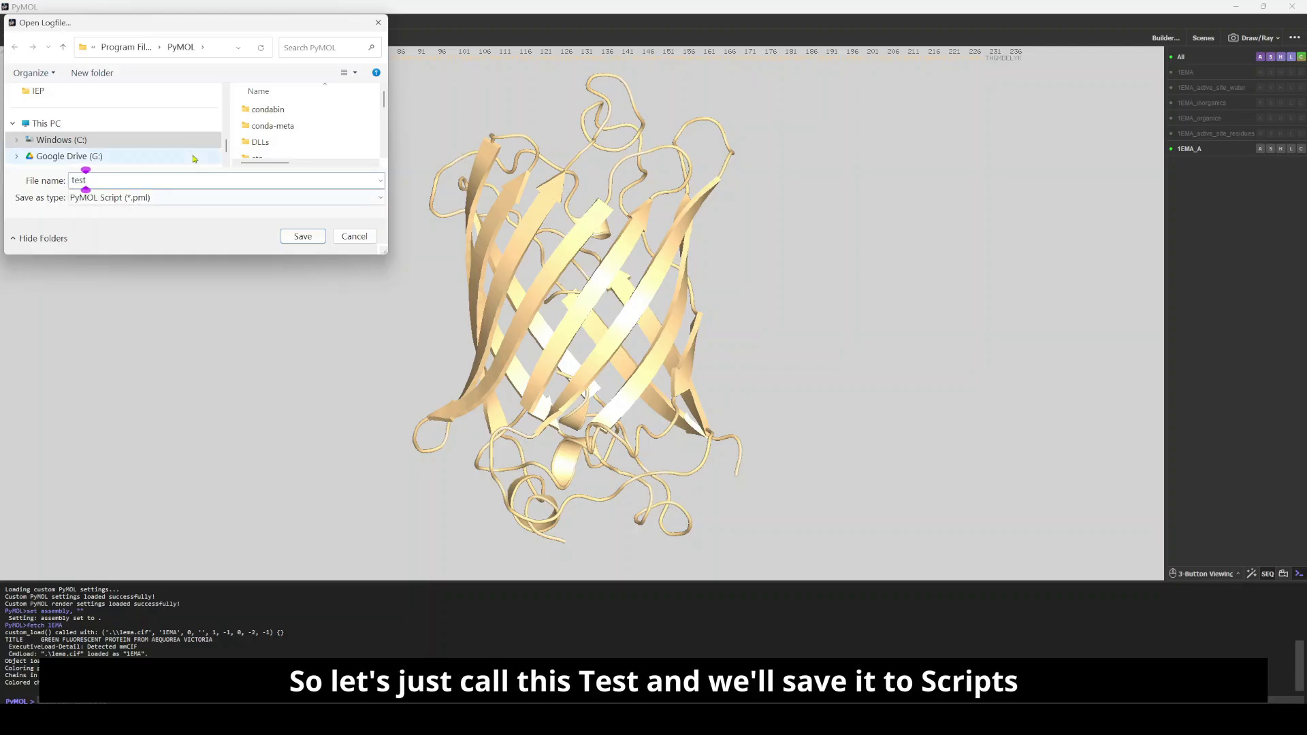
scroll(139, 132, up, 1)
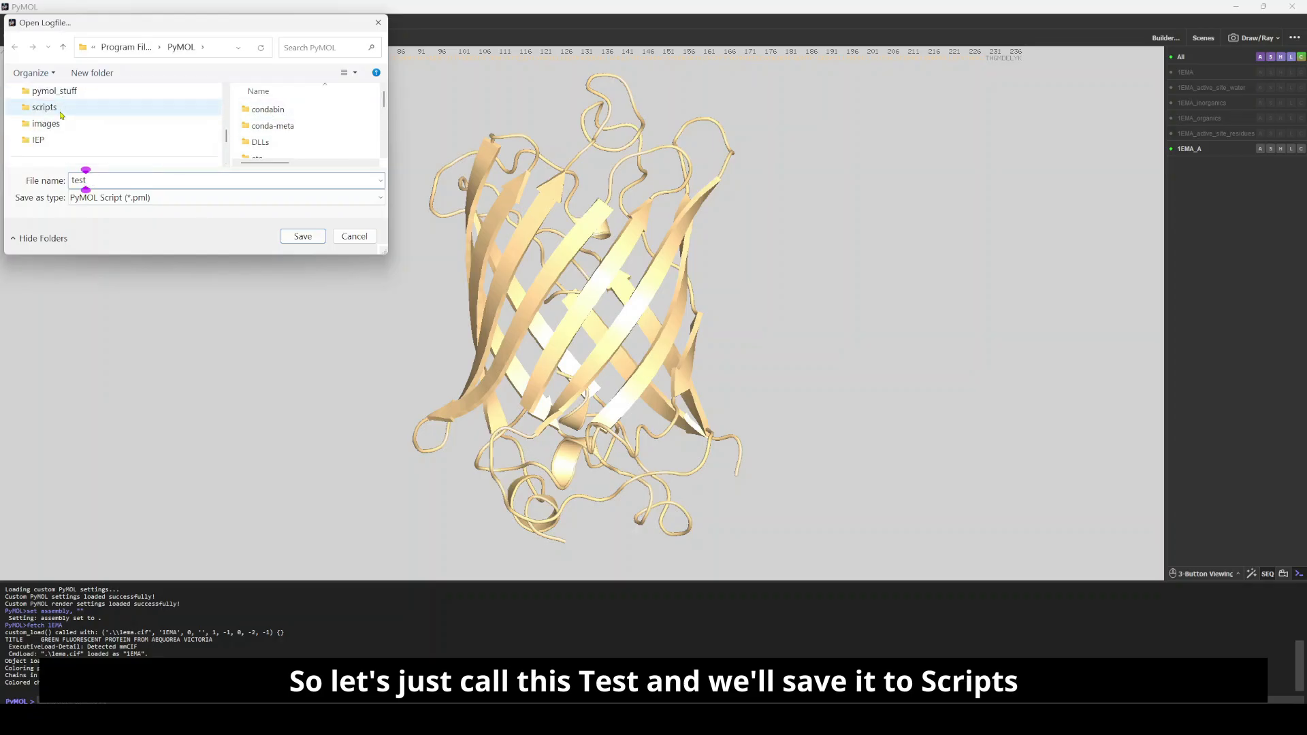
click(45, 108)
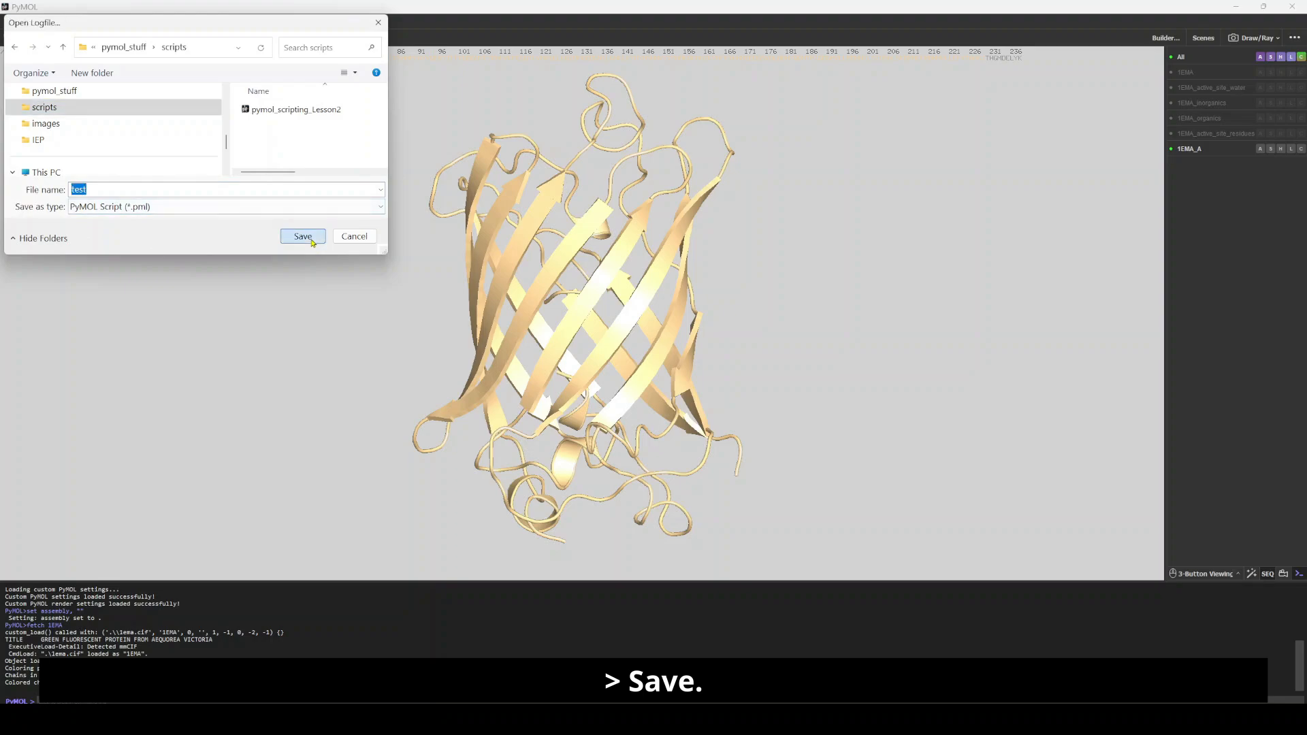
click(303, 237)
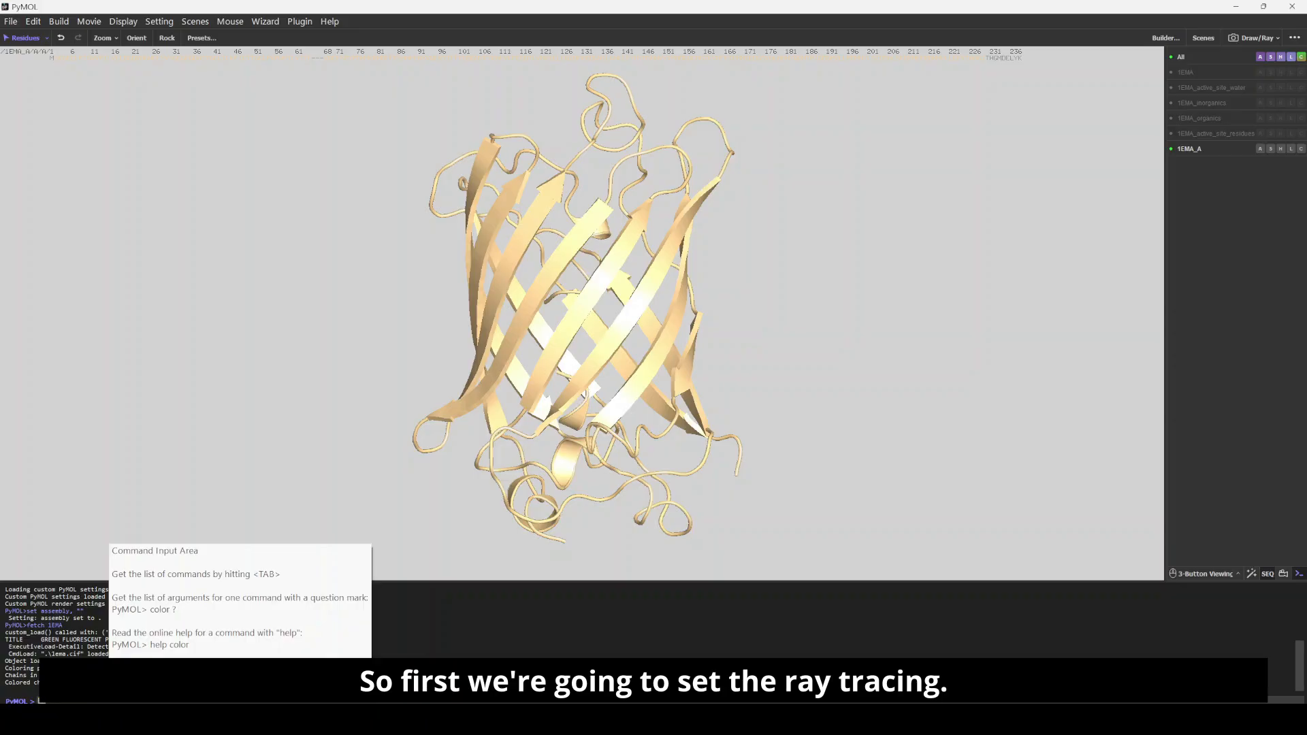
Step: Set ray_trace_mode to 2 for black-and-white outline rendering
text(set)
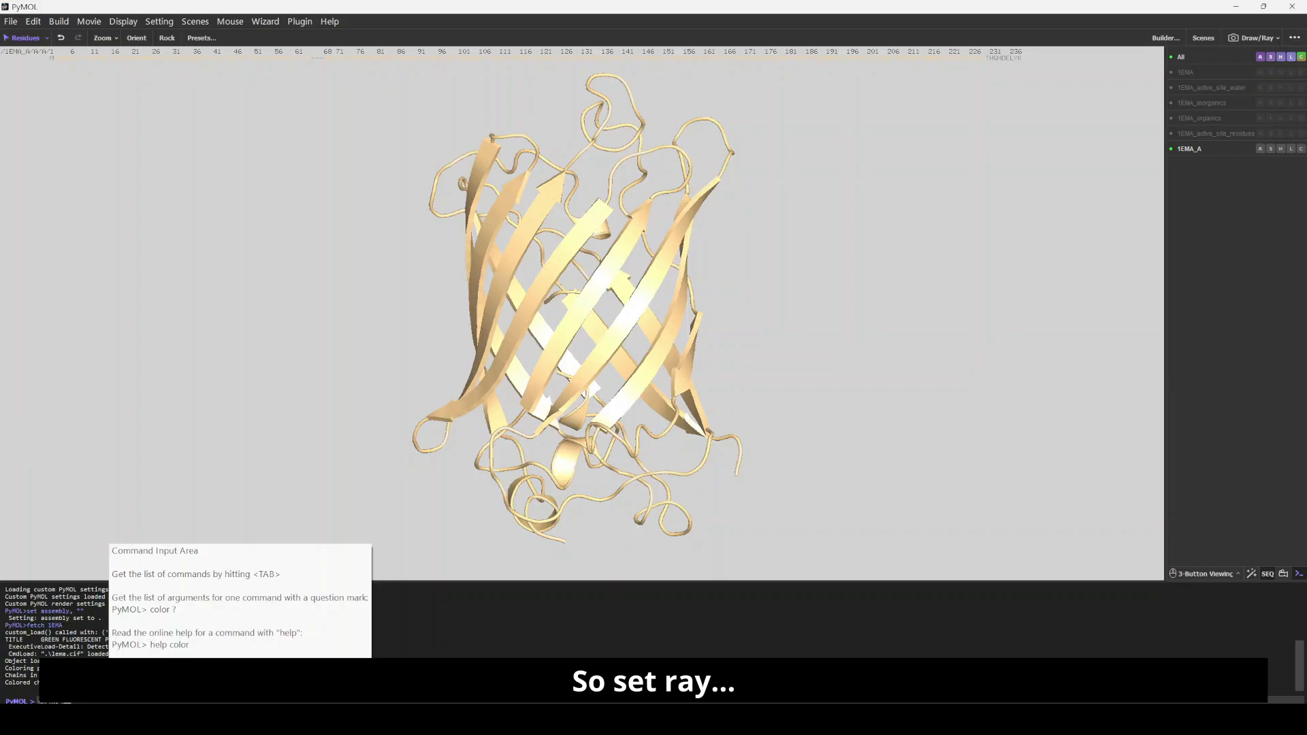
text(_)
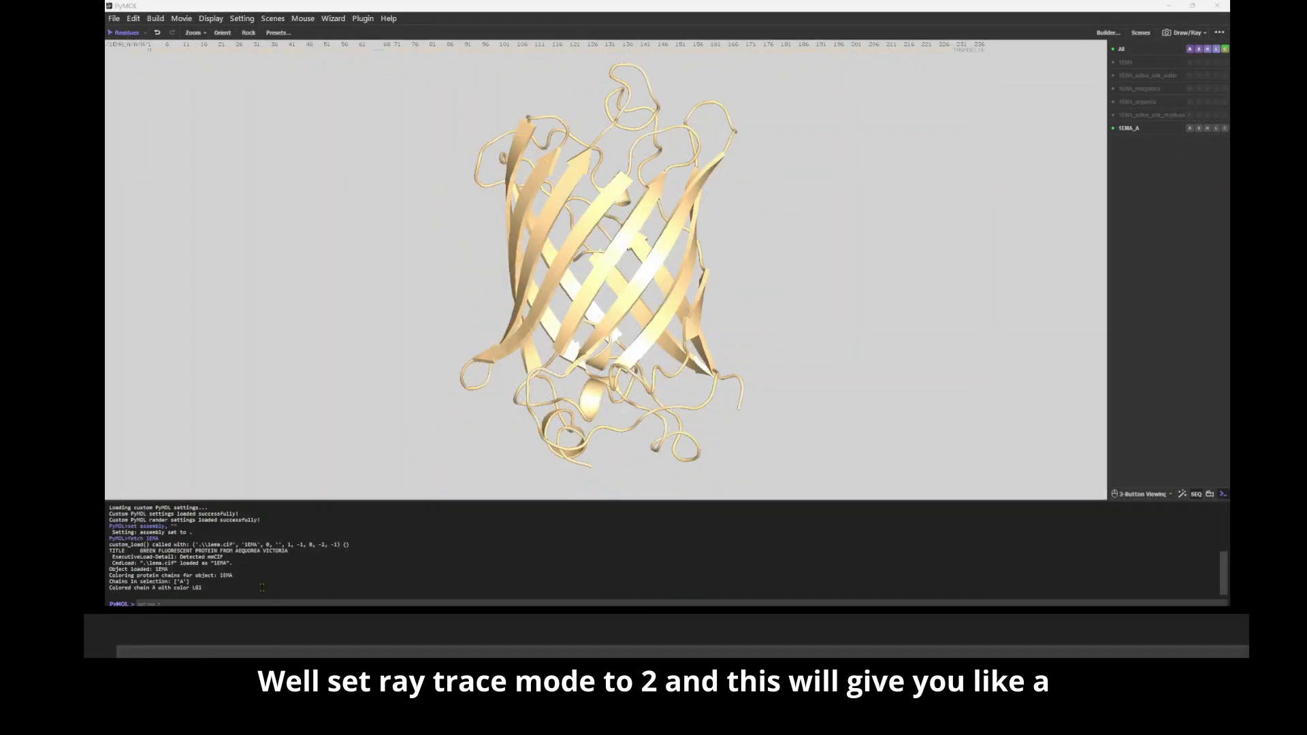
click(245, 603)
text(race_mode, )
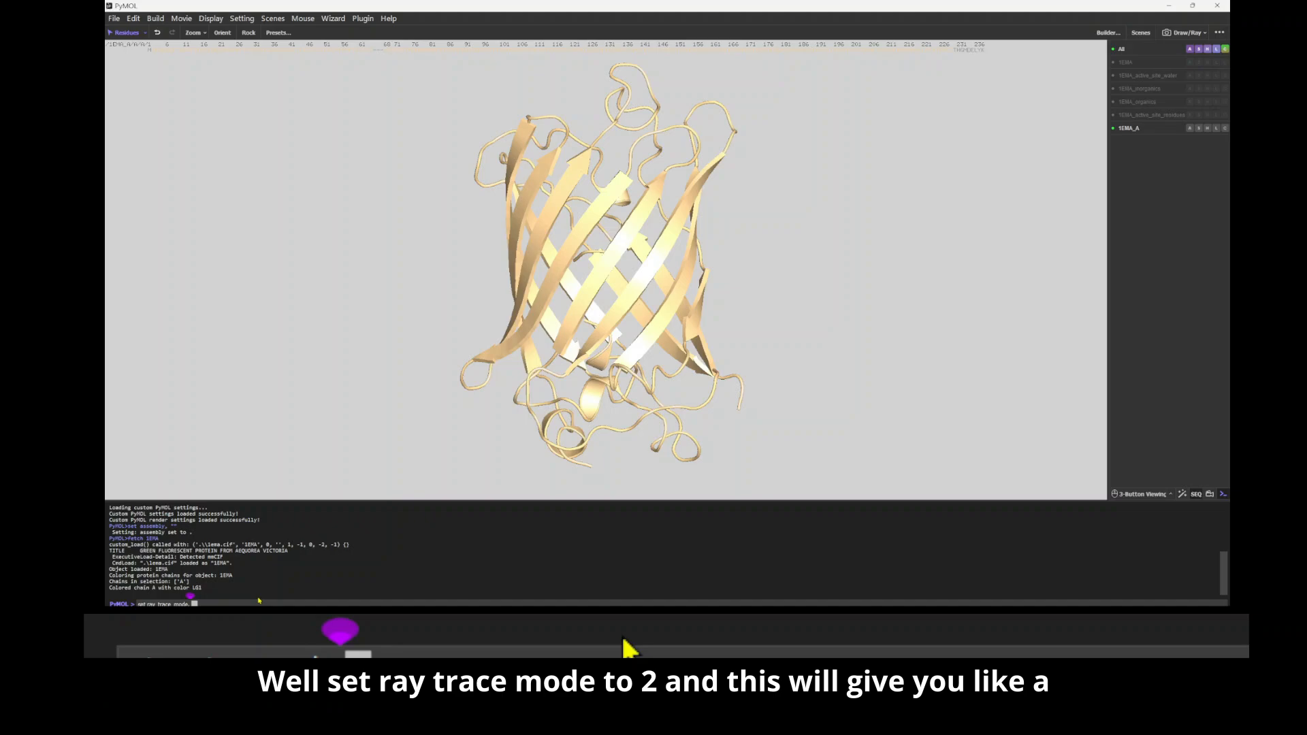
text(2)
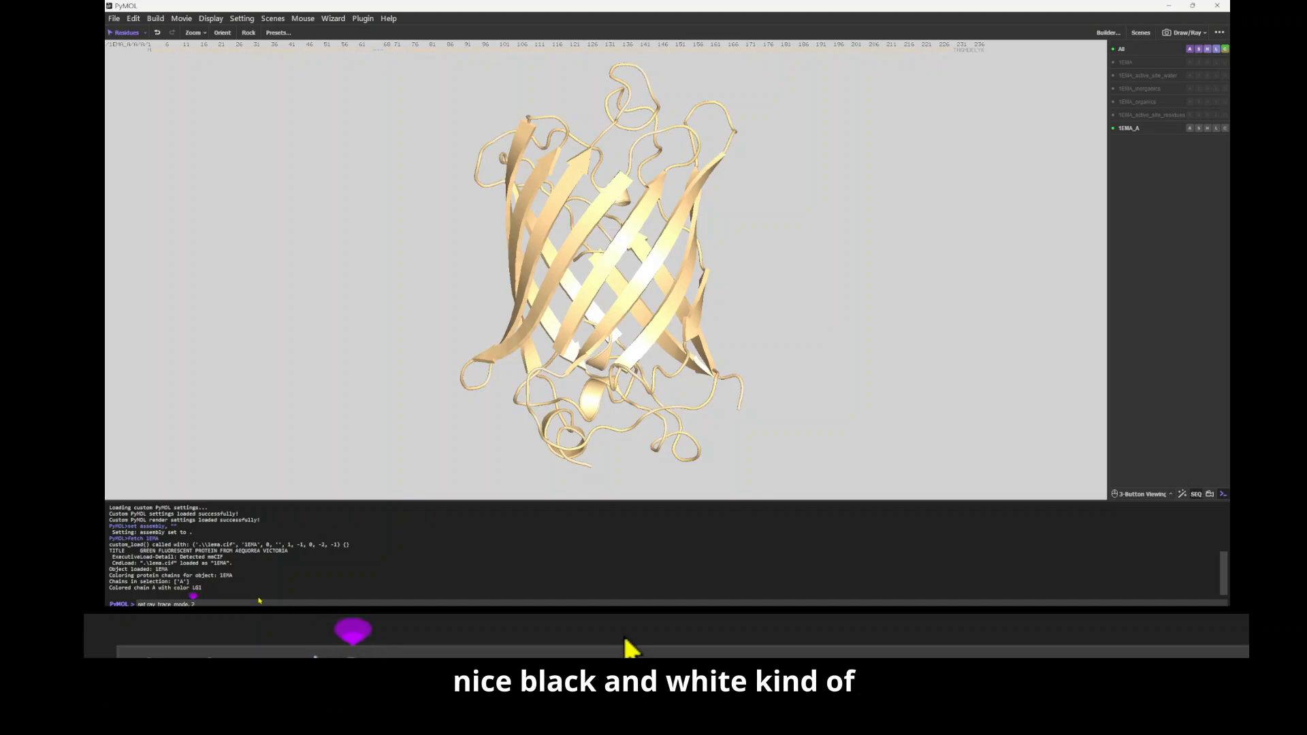
key(Return)
Step: Turn off shadows and fog for rendering by setting ray_shadows to 0 and fog to 0
text(set ray_shadows, 0)
key(Return)
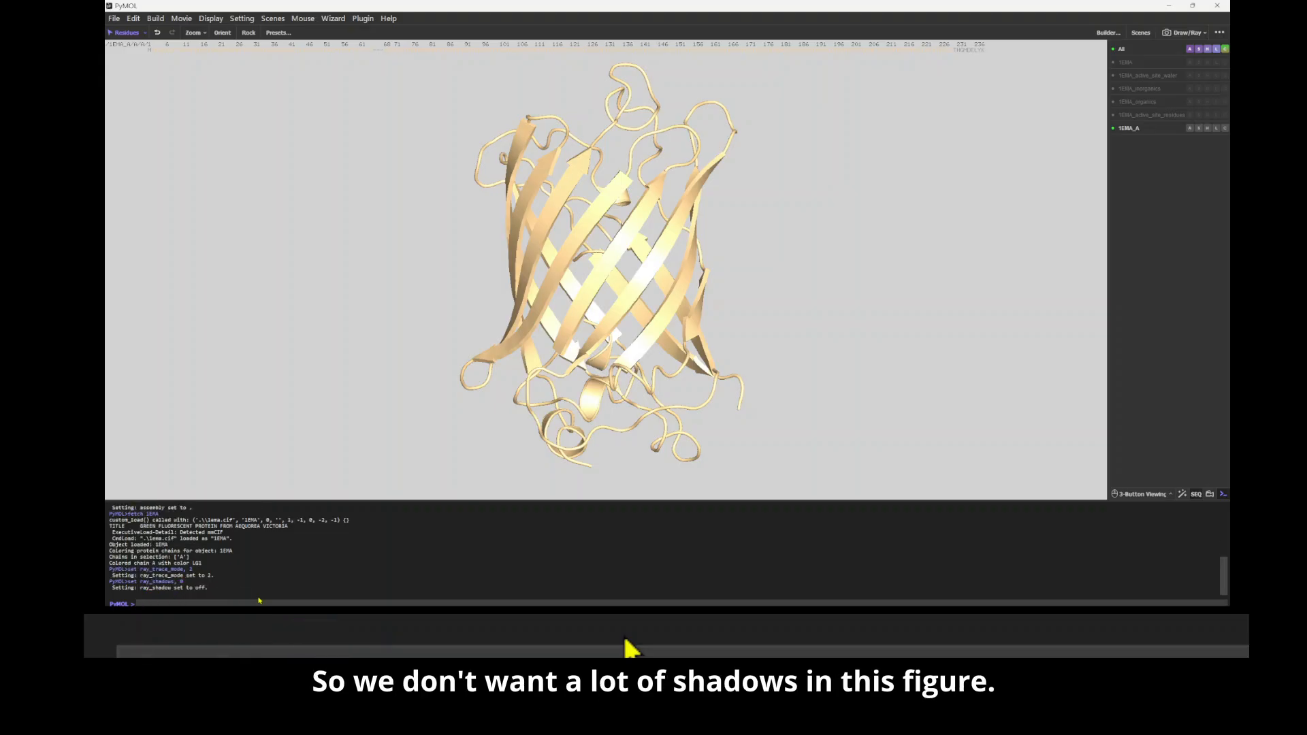
text(set fog)
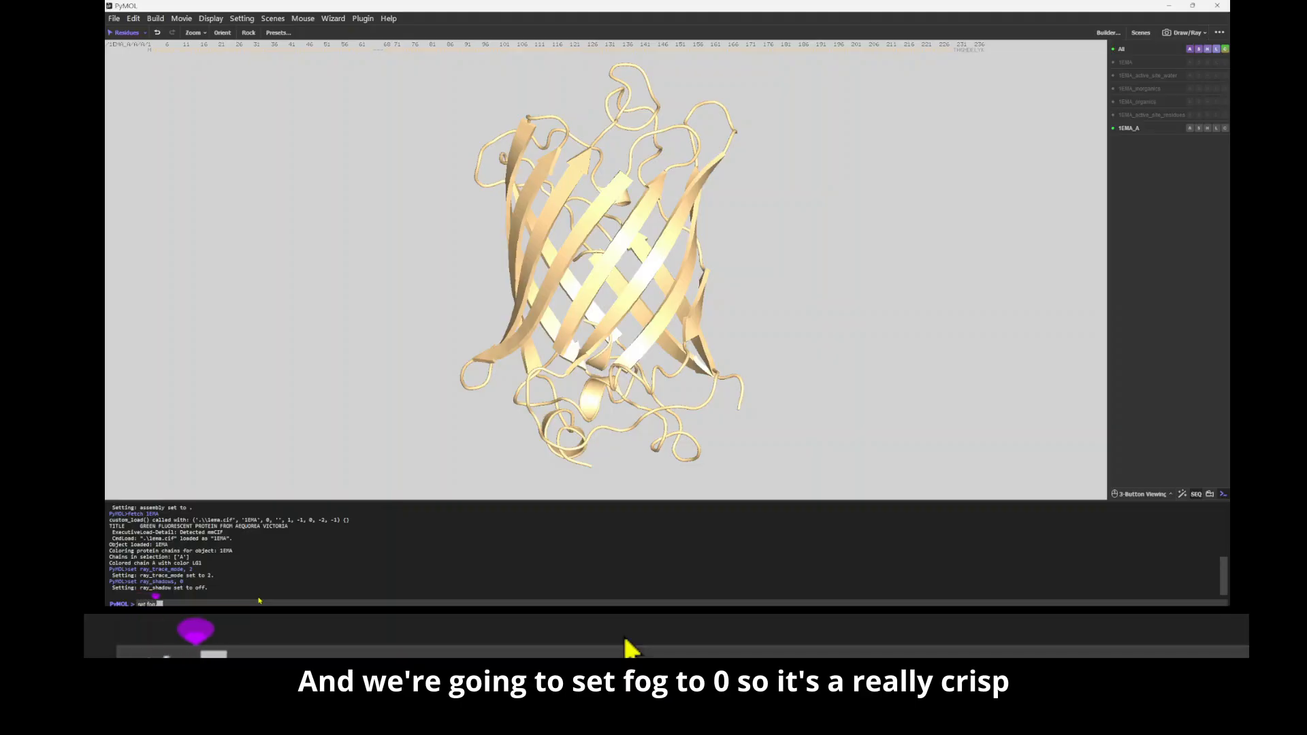
text(, 0)
key(Return)
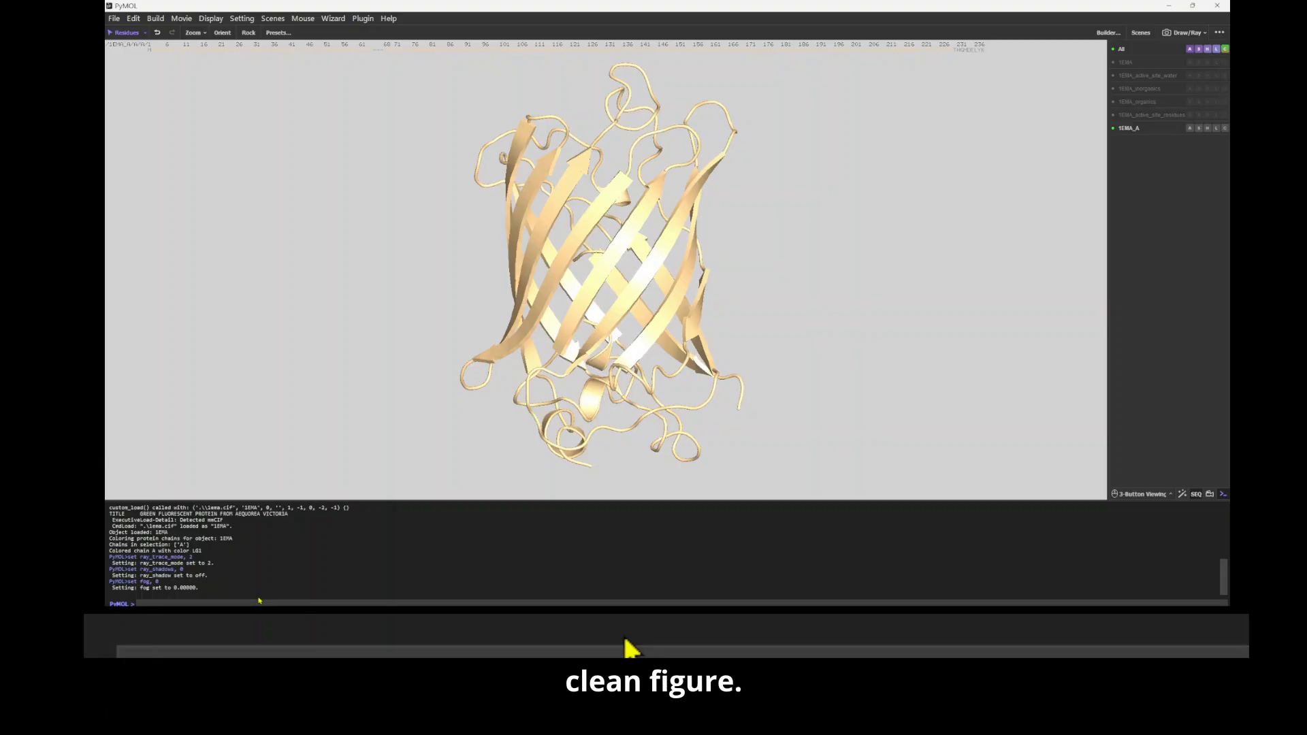
Step: Set ray_trace_gain to 20 to control how dark the outline is
text(set ray)
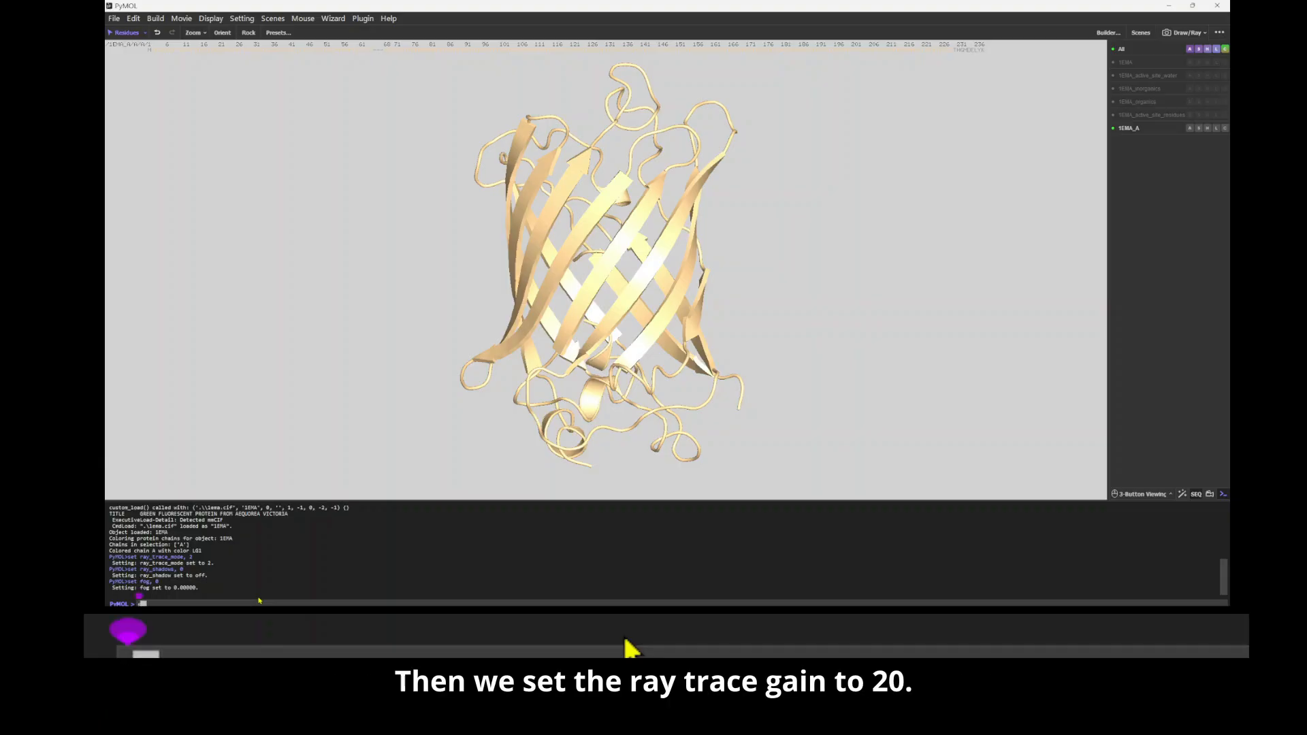
text(_trac)
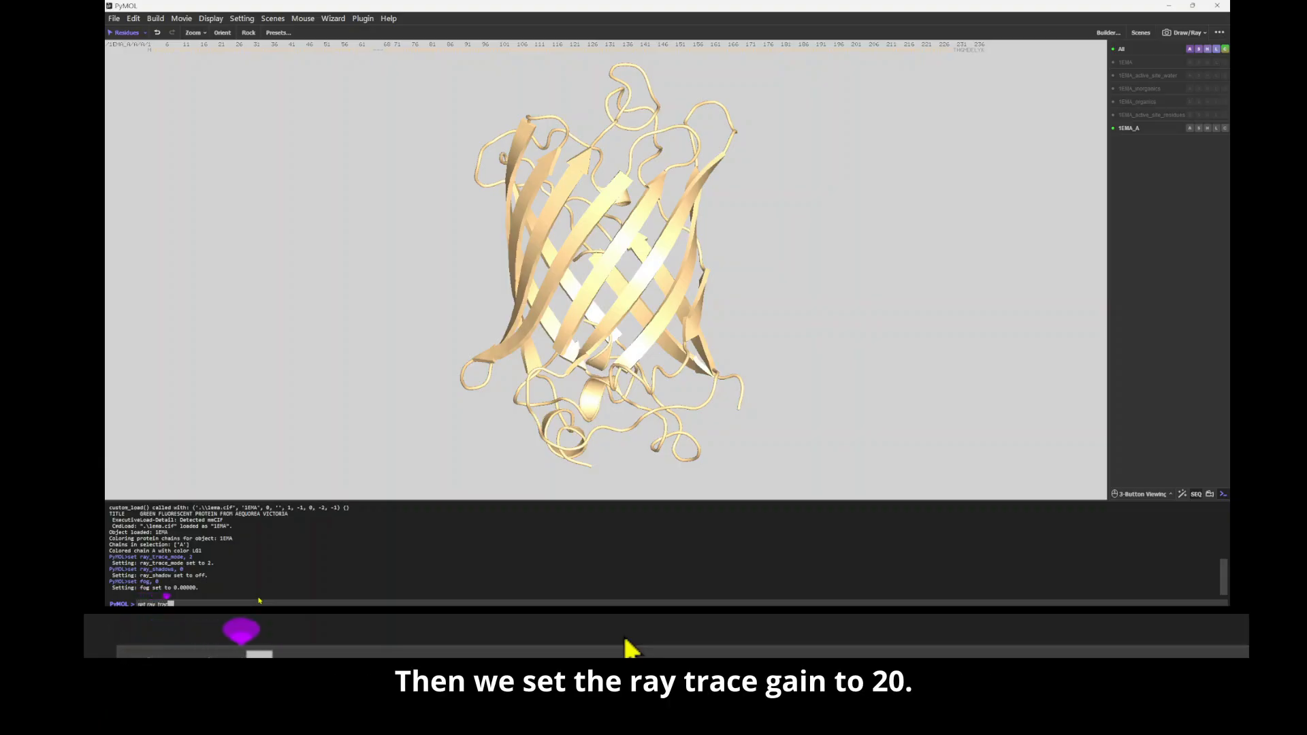
text(e_gain, 20)
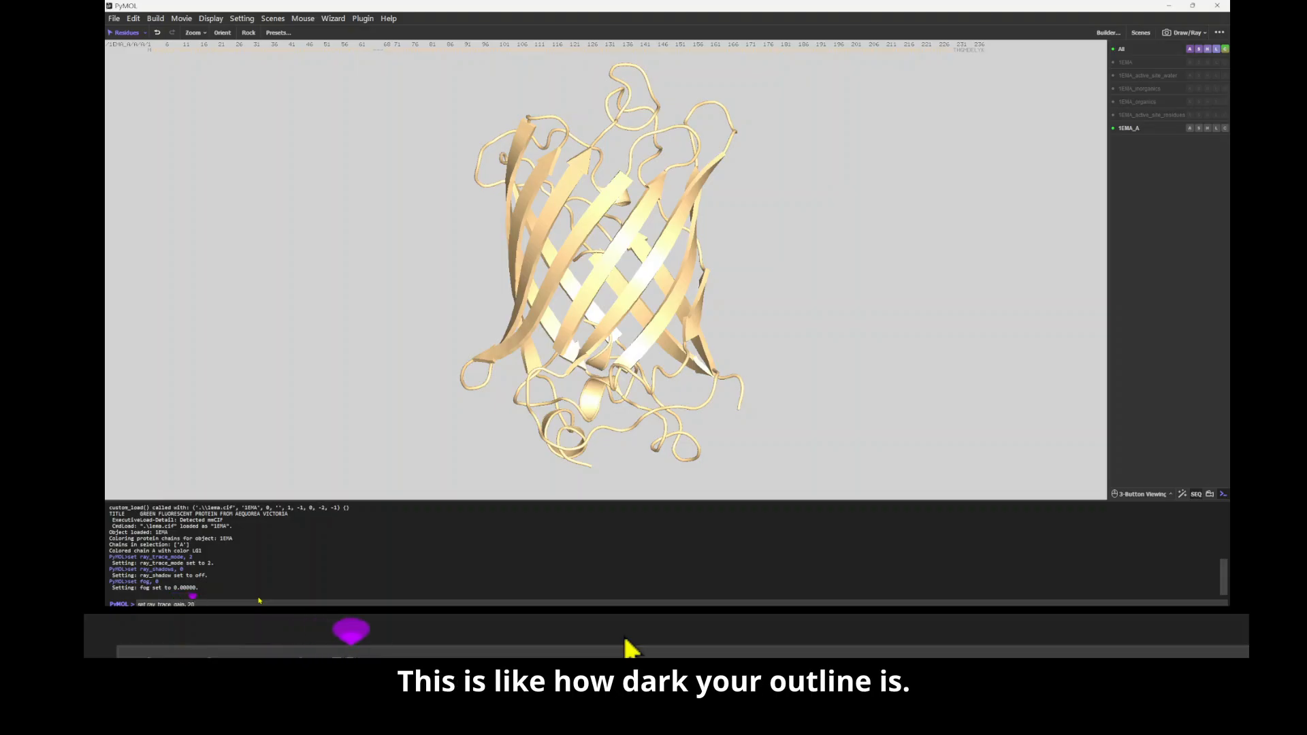
key(Return)
Step: Set ray_trace_slope_factor to 5 to reduce the shading lines in the rendering
text(set)
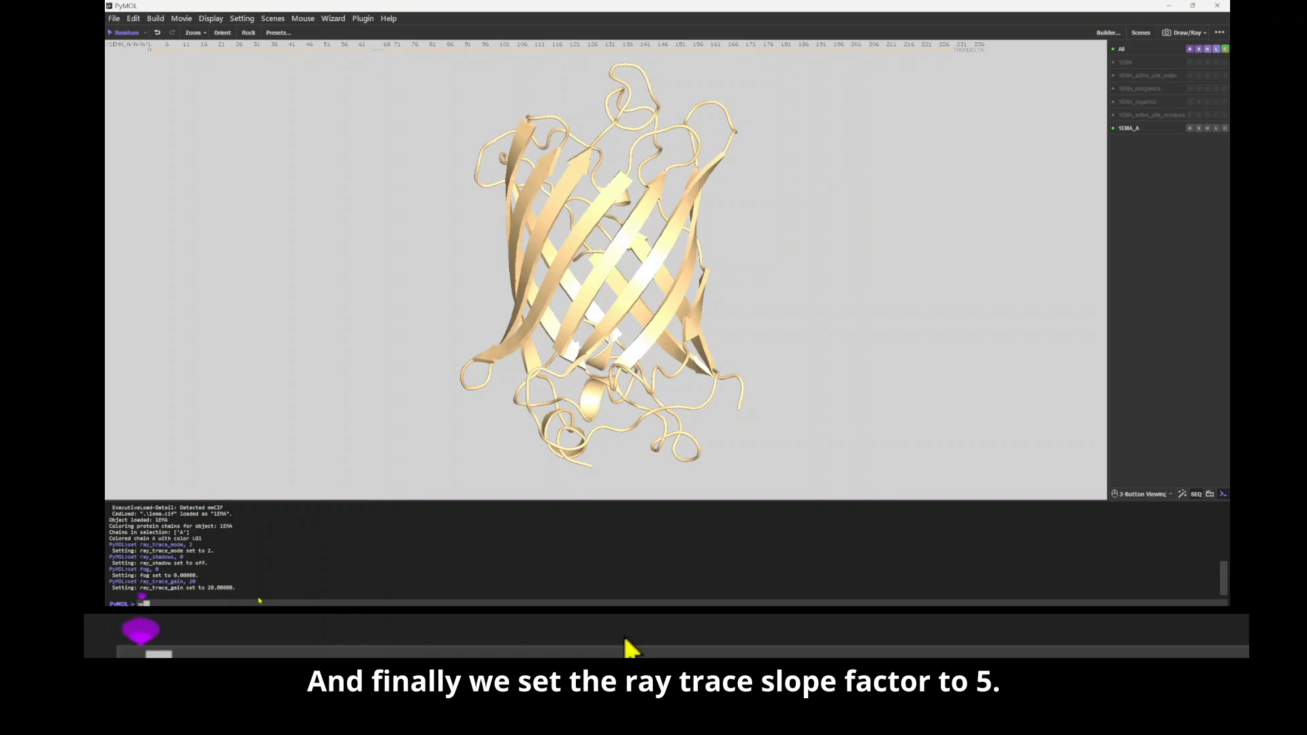
text( ray)
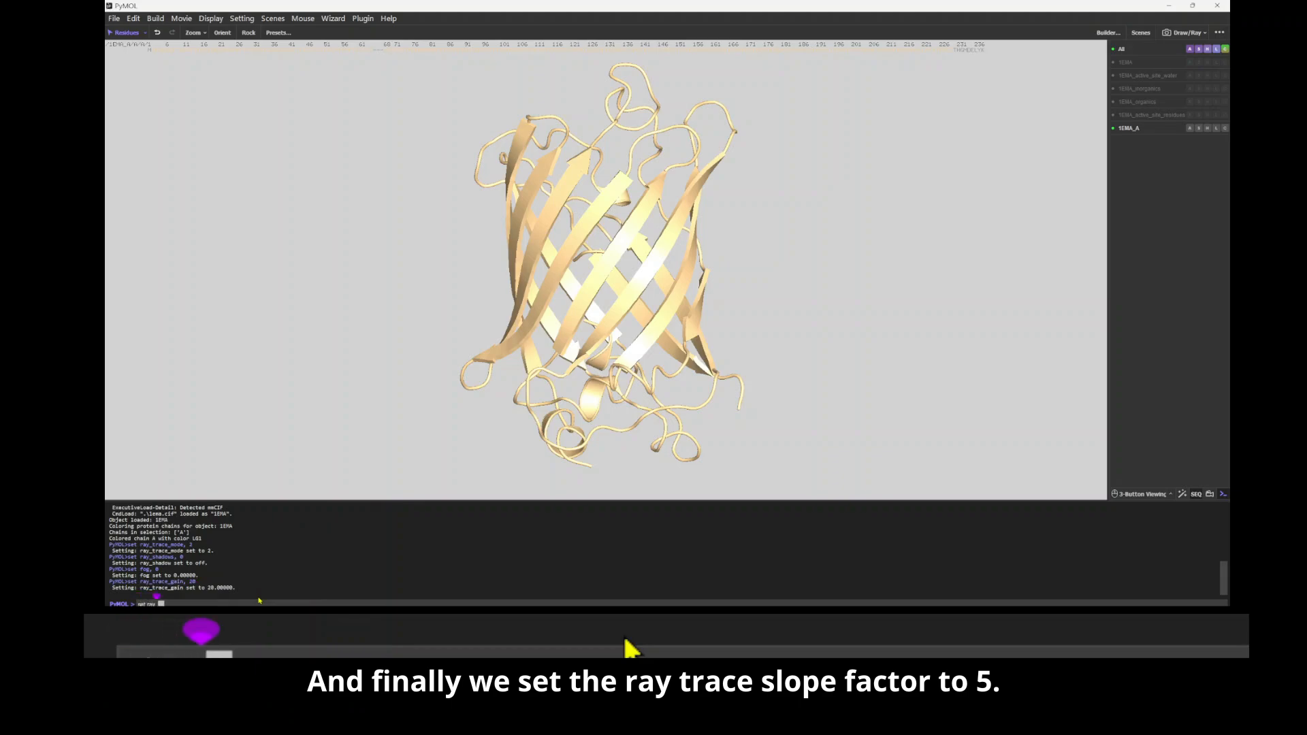
text(_trace)
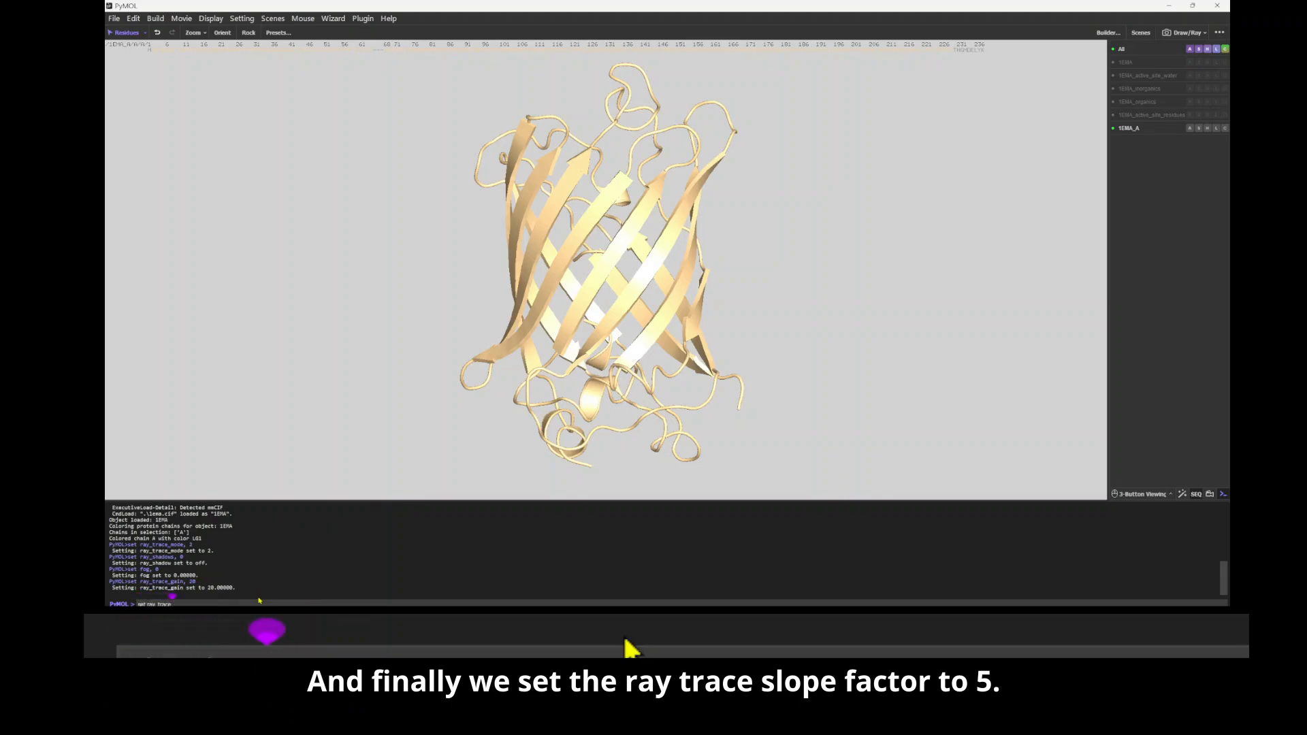
text(_slope_factor, 5)
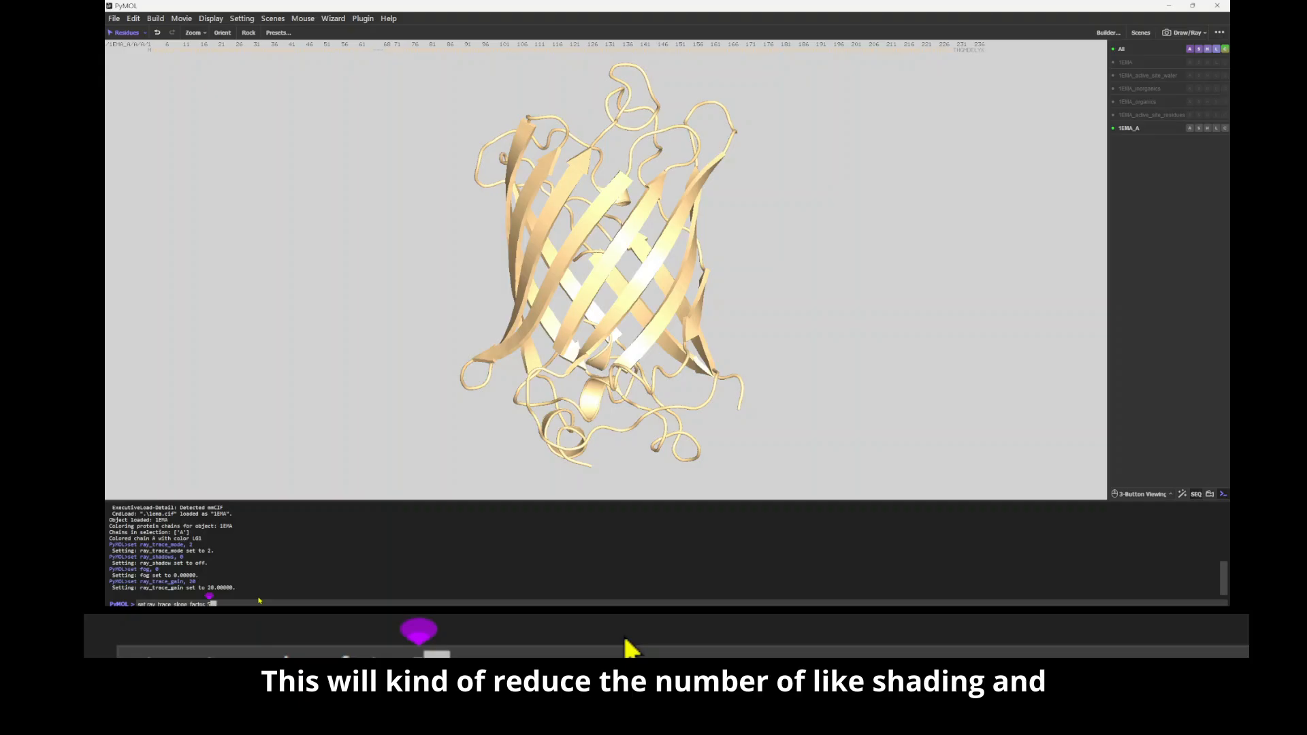
key(Return)
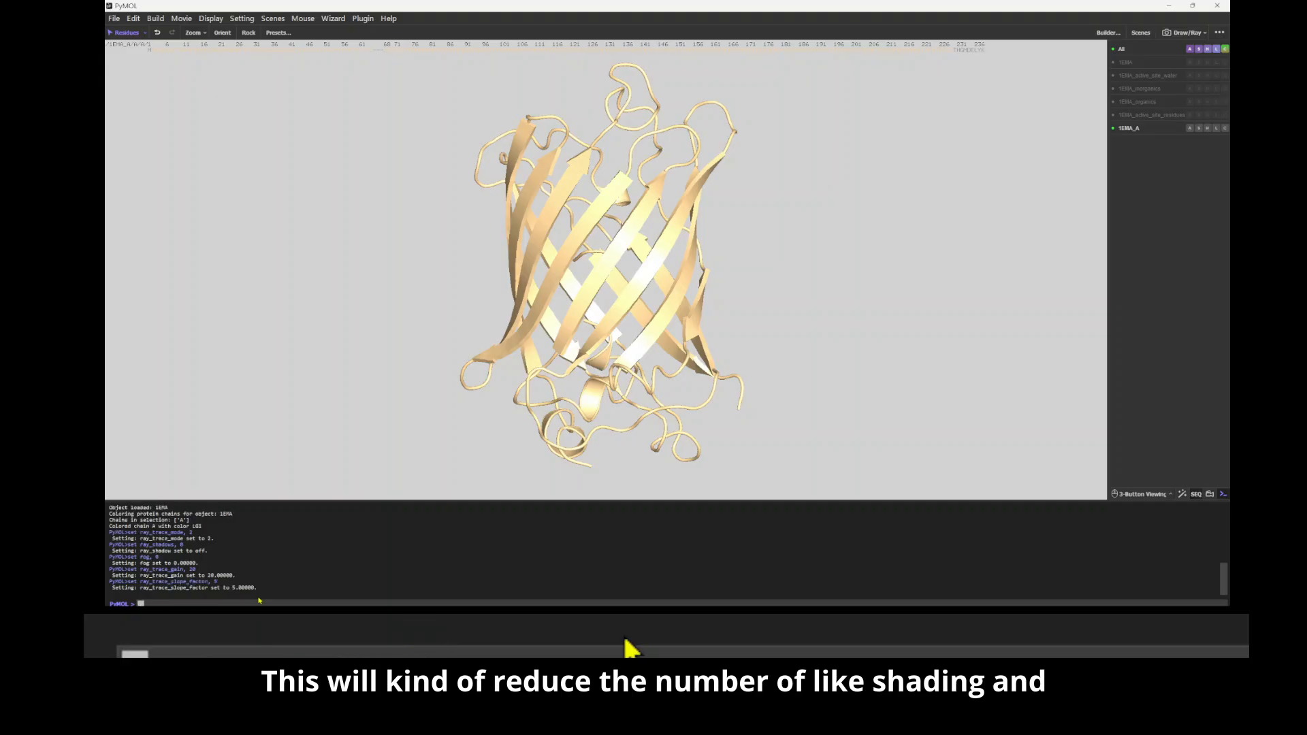
Step: Set the antialias level to 4
text(set antia)
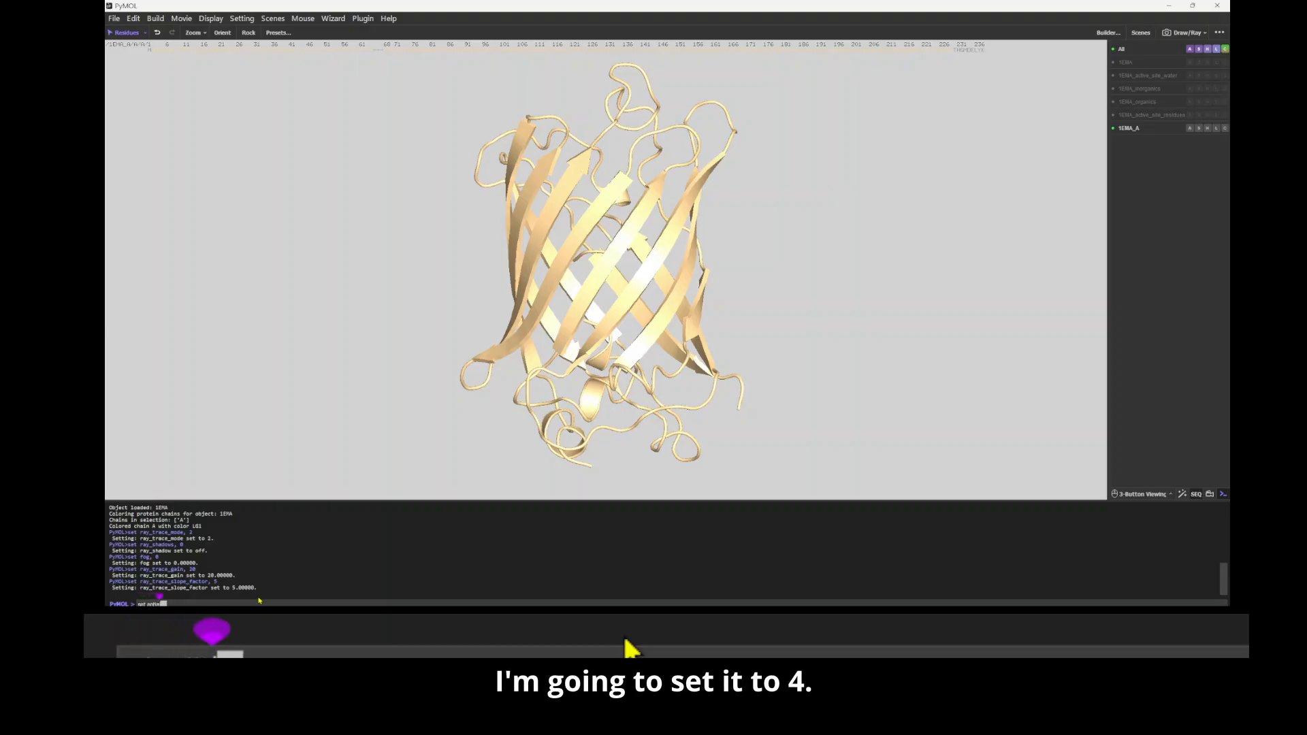
text(lias, 4)
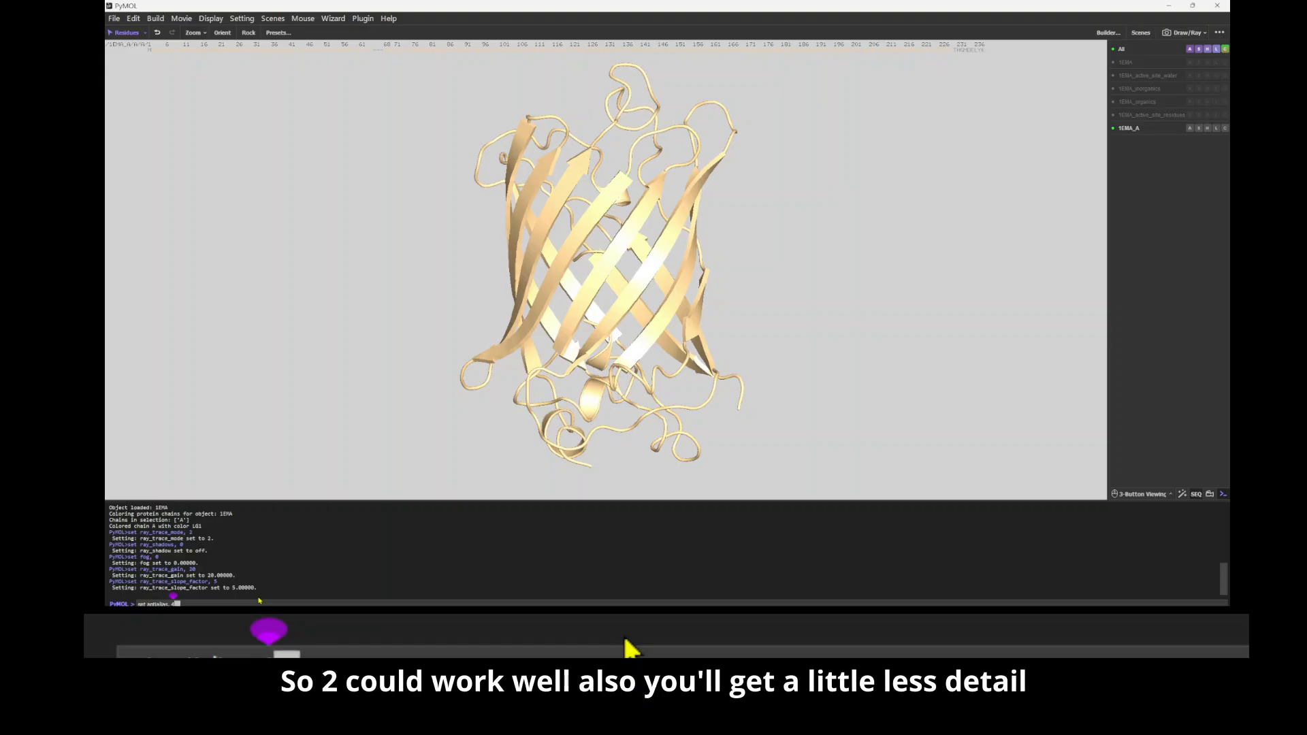
key(Return)
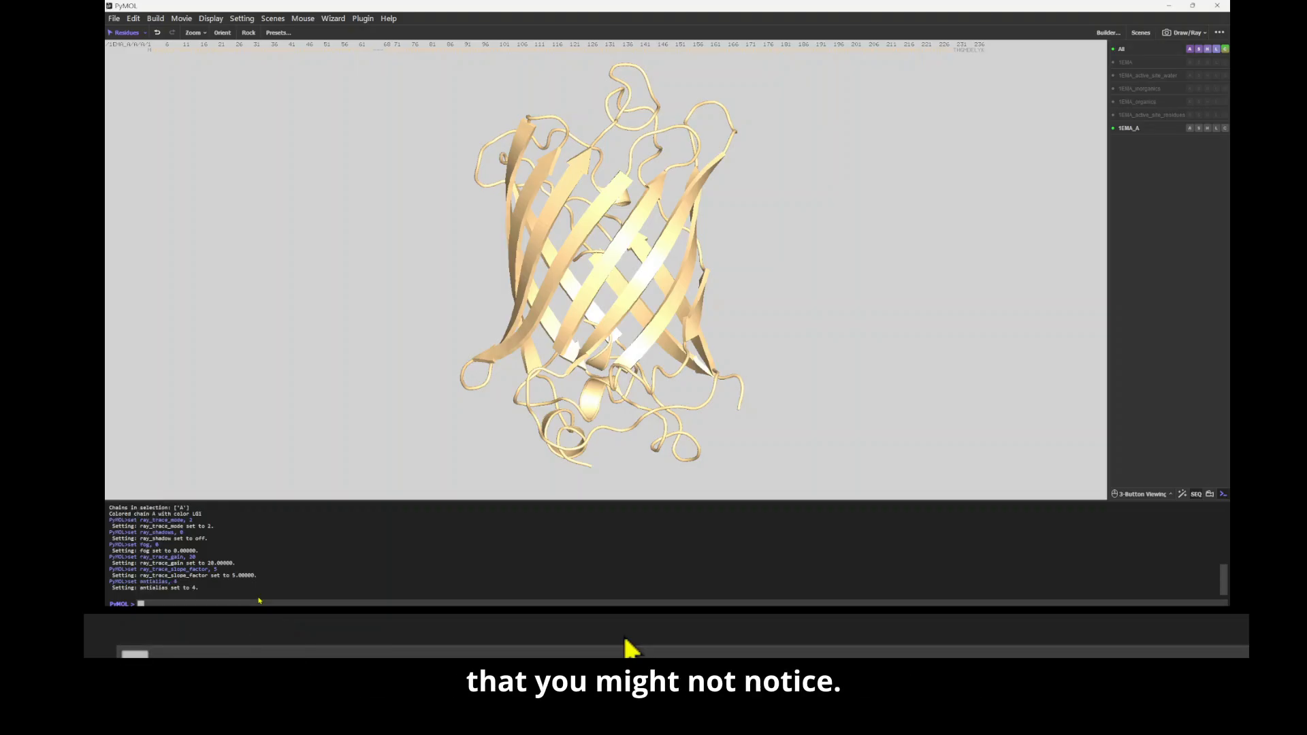
Step: Turn on the opaque background for ray tracing by setting ray_opaque_background to 1
text(set ray)
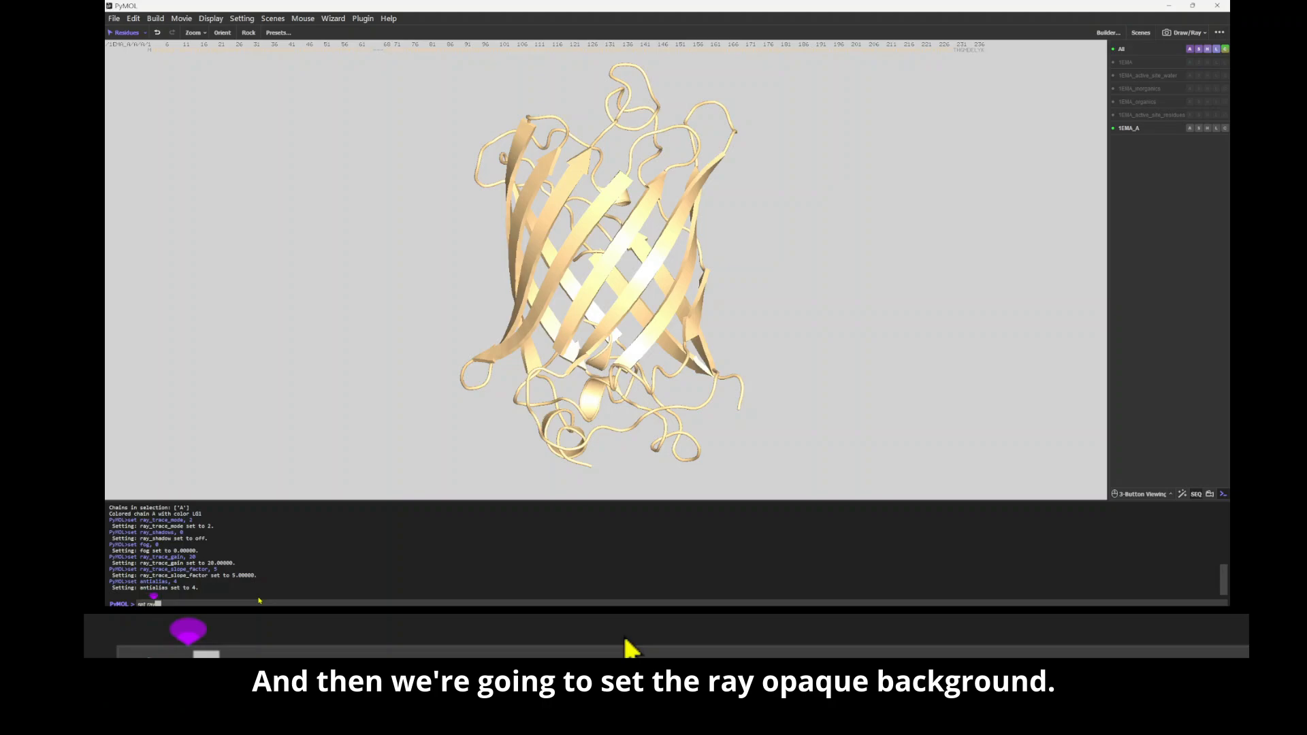
text(_opaque_backg)
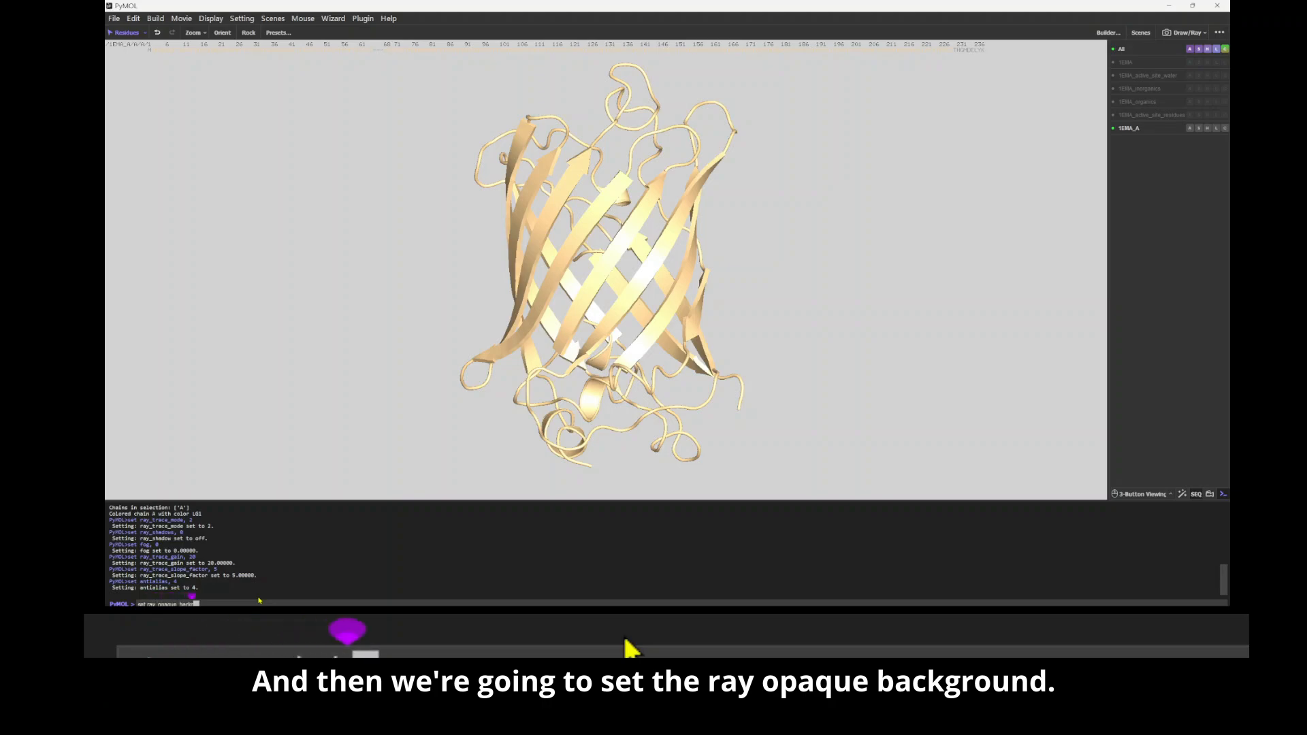
text(round, 1)
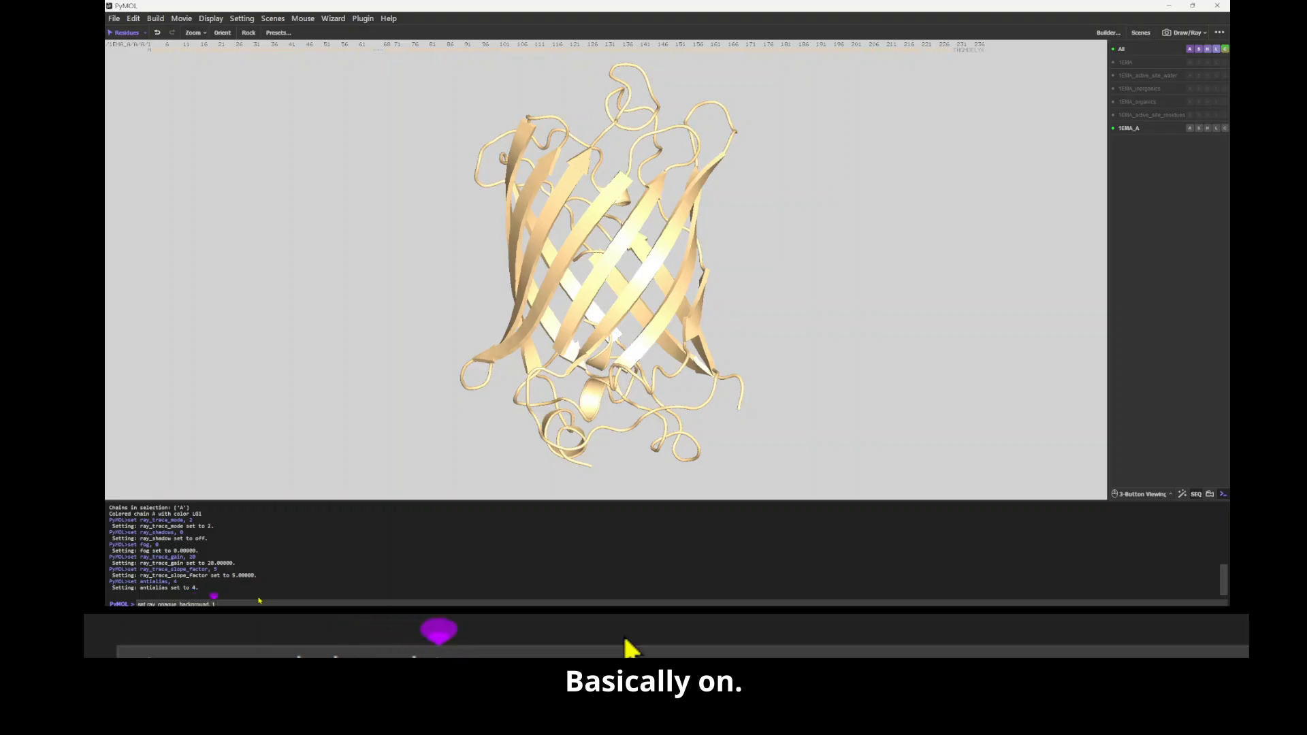
key(Return)
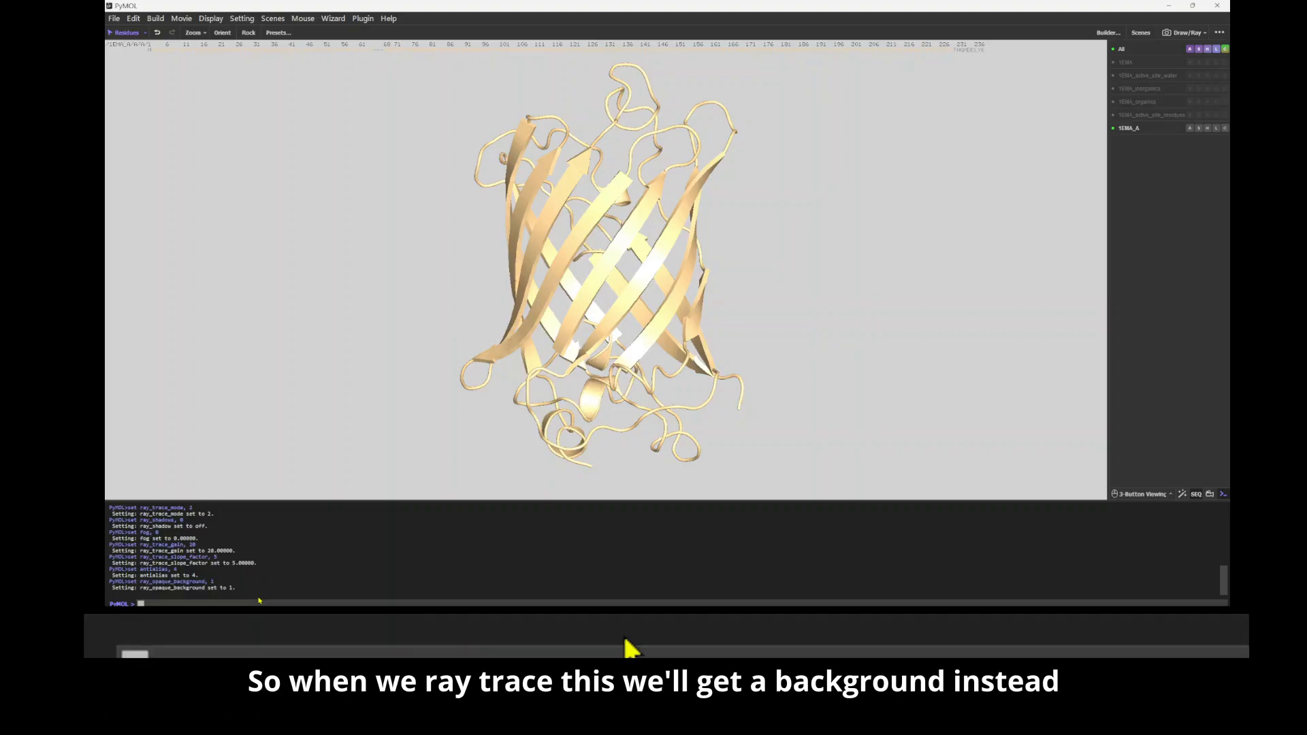
Step: Set the background colour bg_rgb to white with the value [1,1,1]
text(set b)
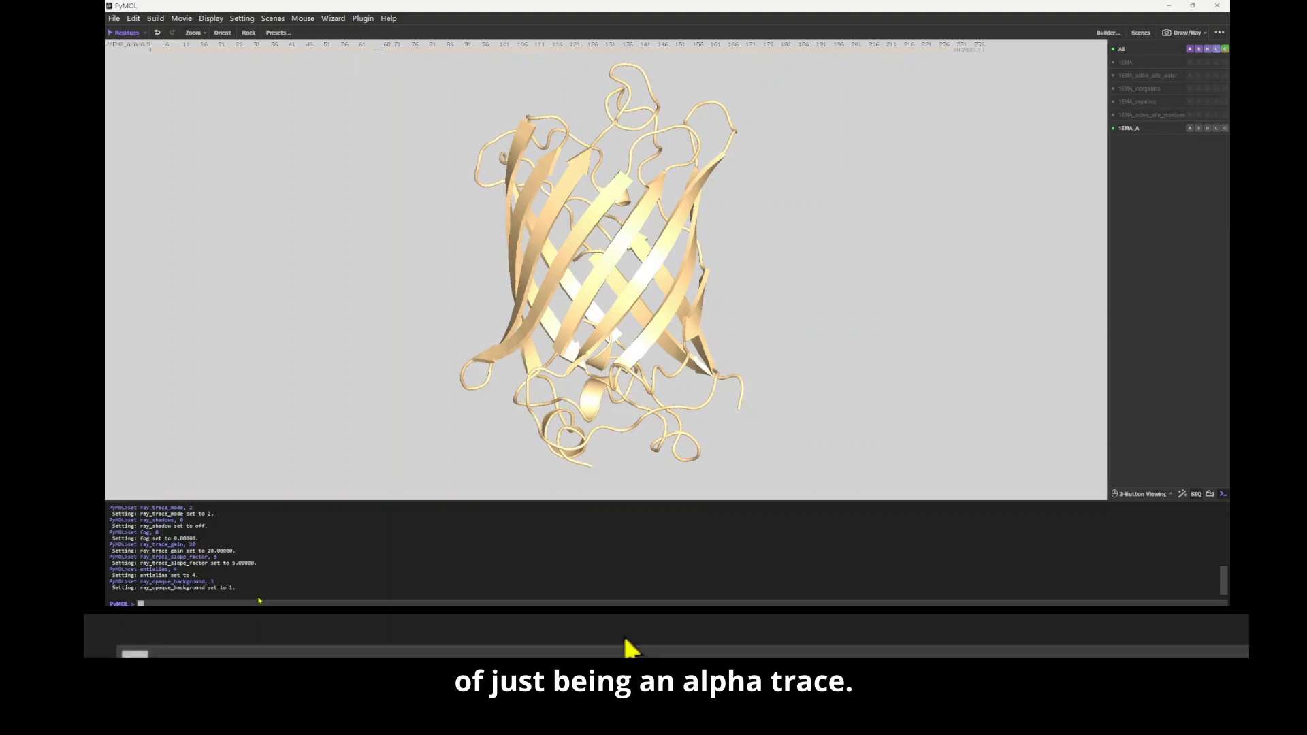
text(g)
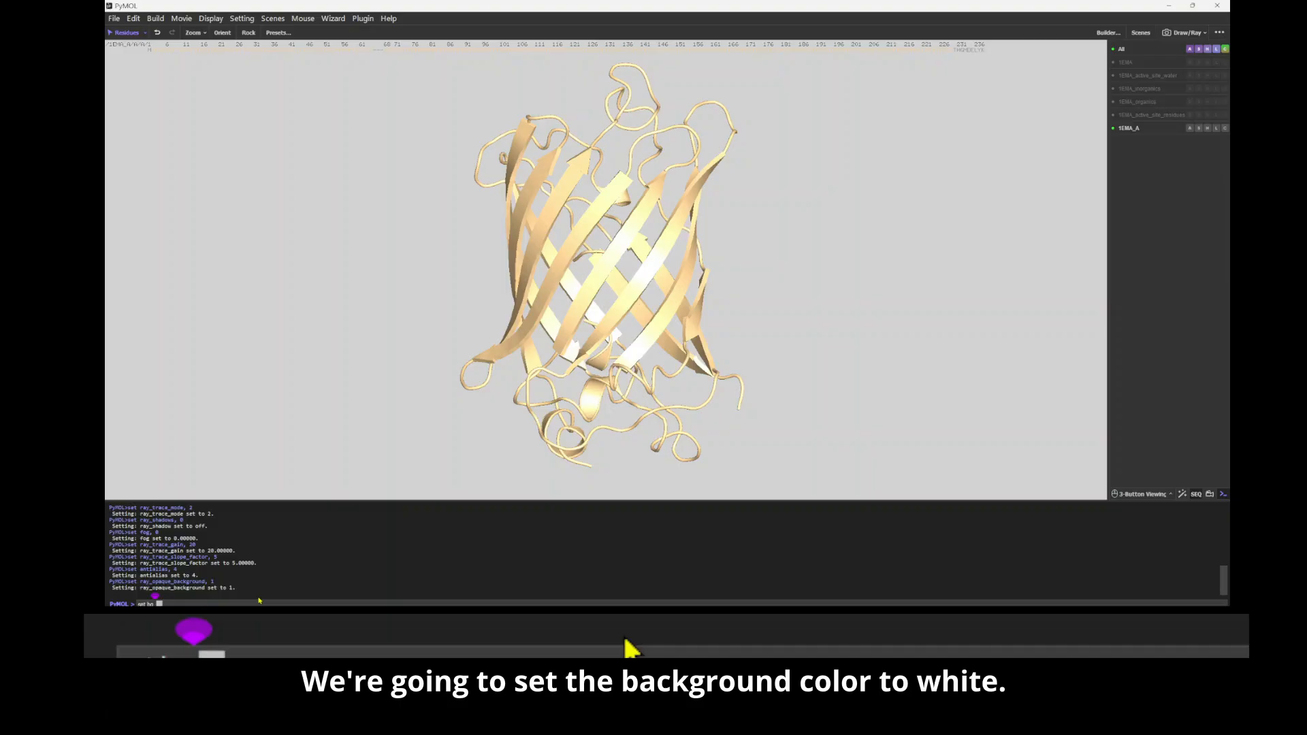
text(_colo)
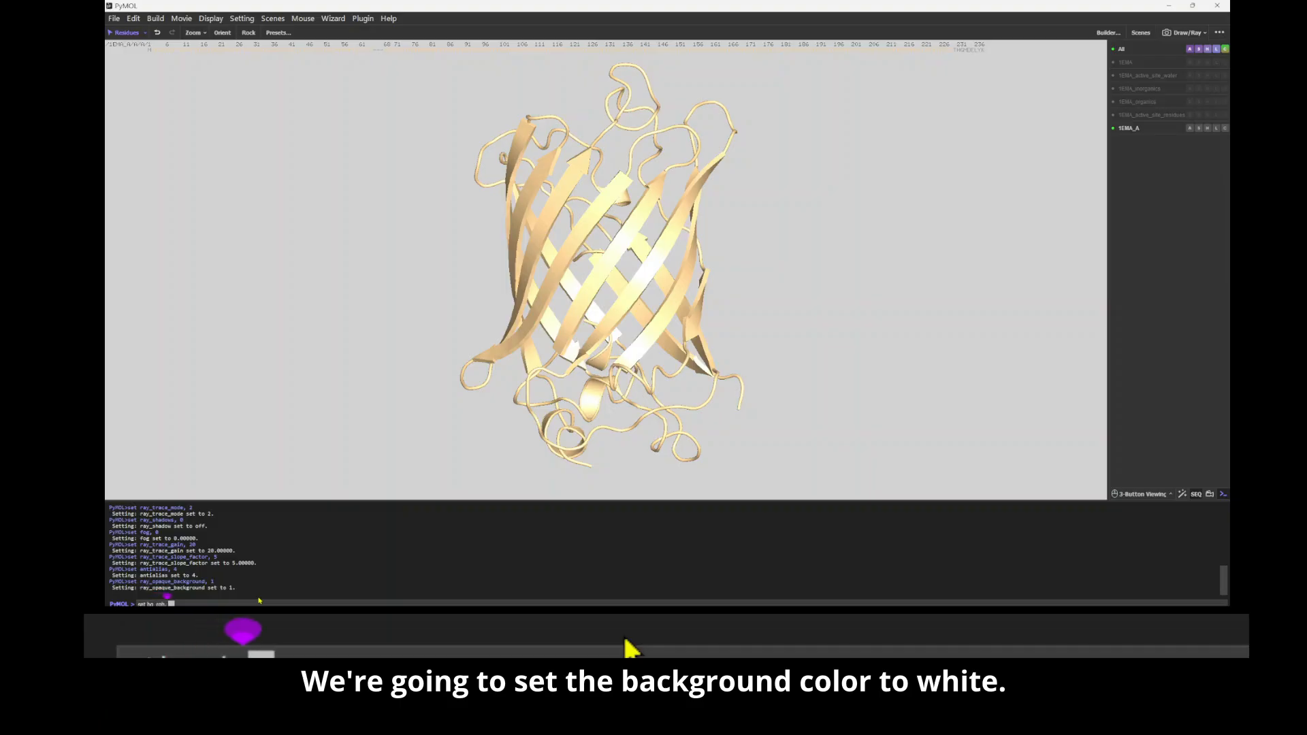
text( [1,1,1])
key(Return)
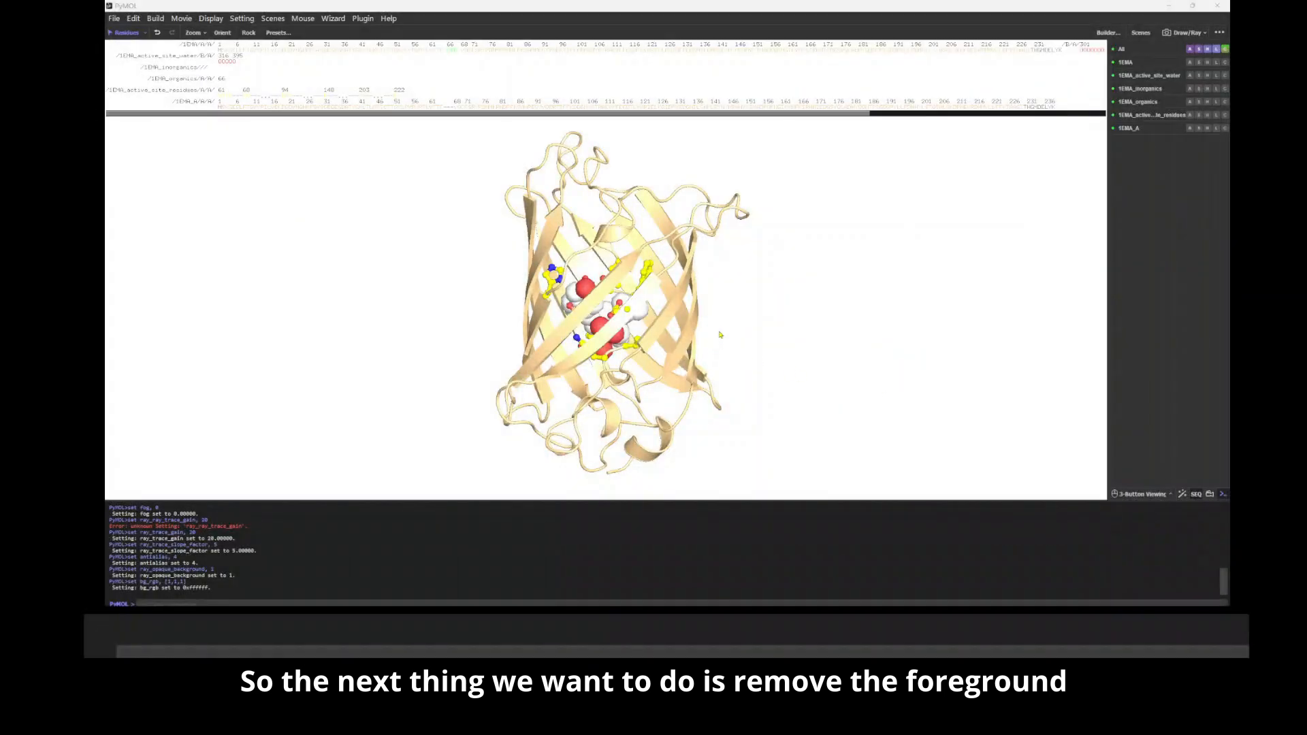
Step: Select the first foreground beta strand of 1EMA_A, from residue 199 through 207, covering the active site
drag(720, 335, 725, 332)
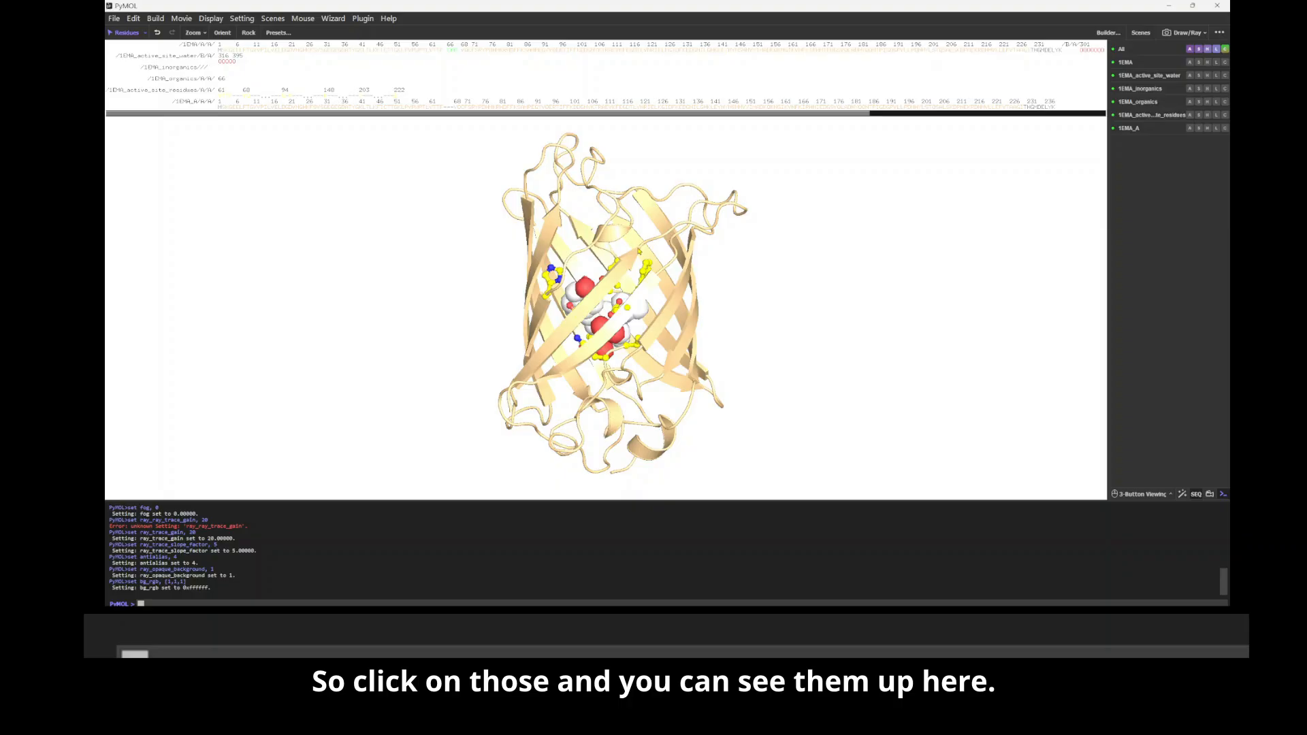
click(638, 251)
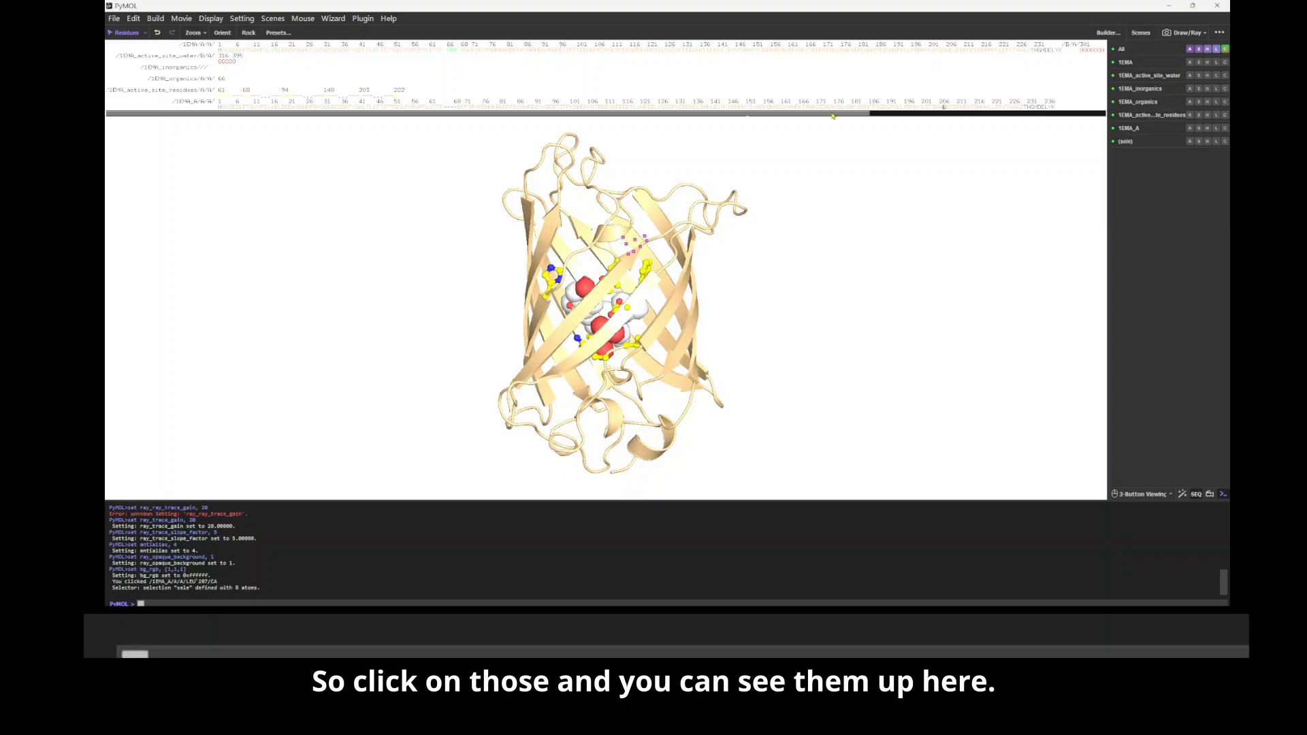
drag(574, 322, 587, 331)
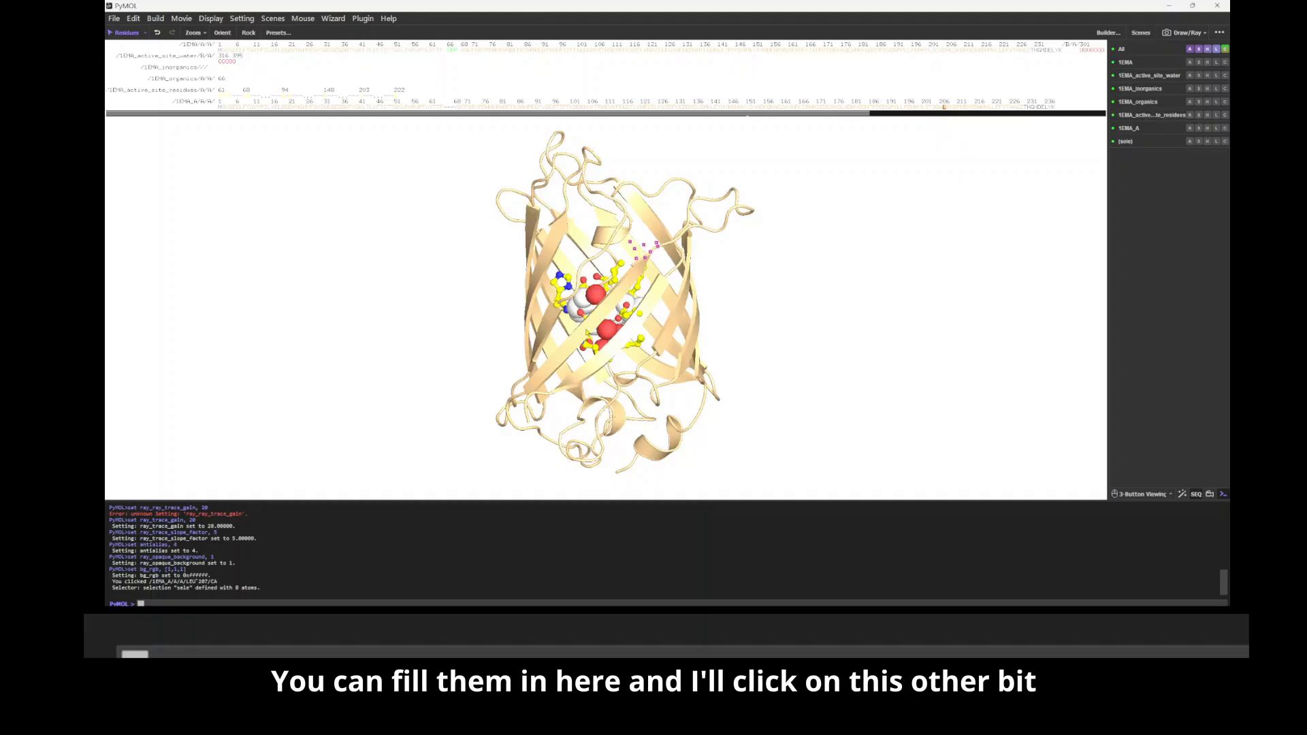
click(623, 350)
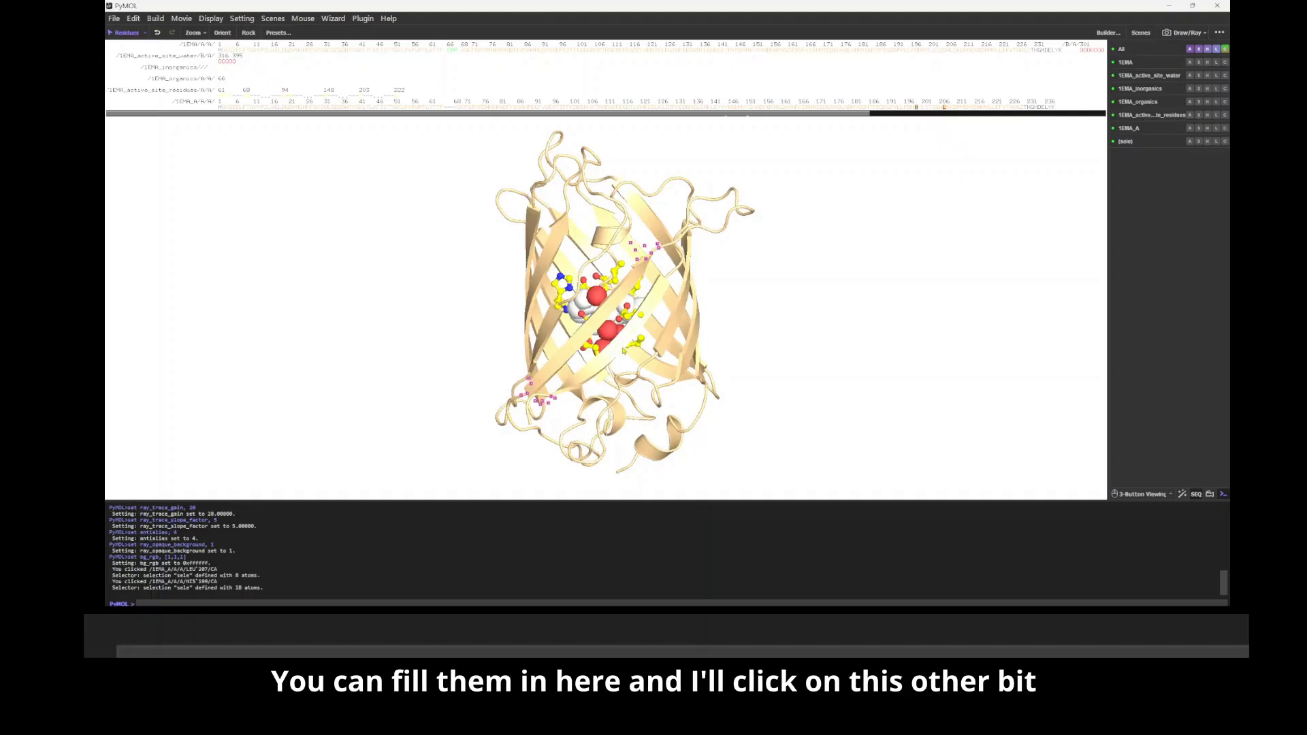
drag(916, 107, 945, 111)
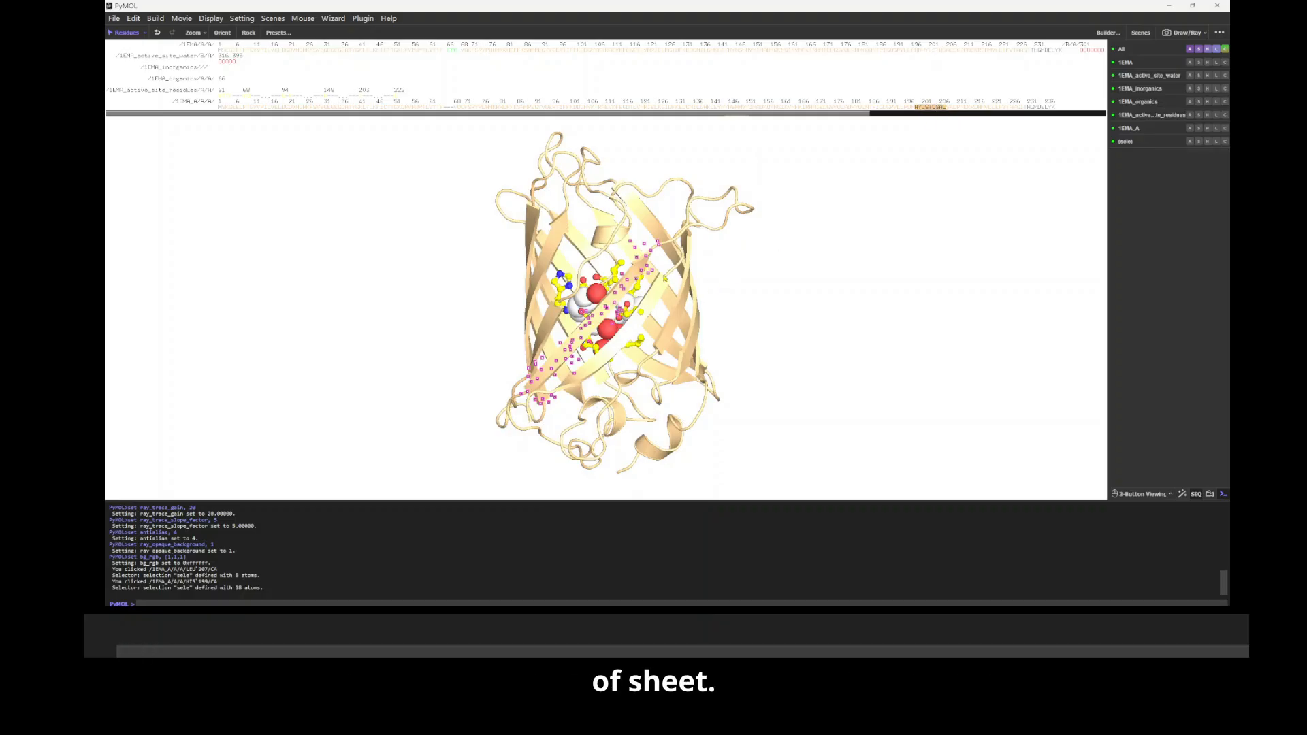
Step: Add the adjacent foreground strand of 1EMA_A, from residue 220 through 227, to the selection
click(664, 278)
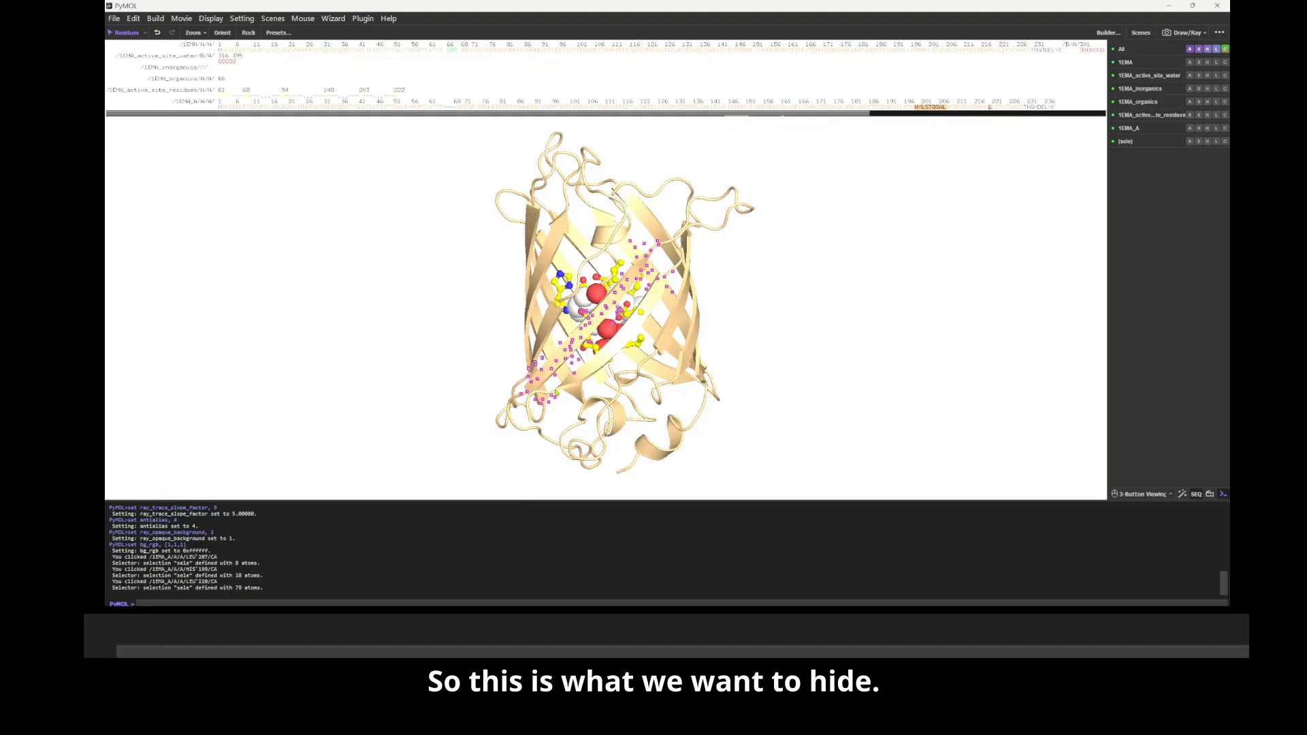
click(1016, 108)
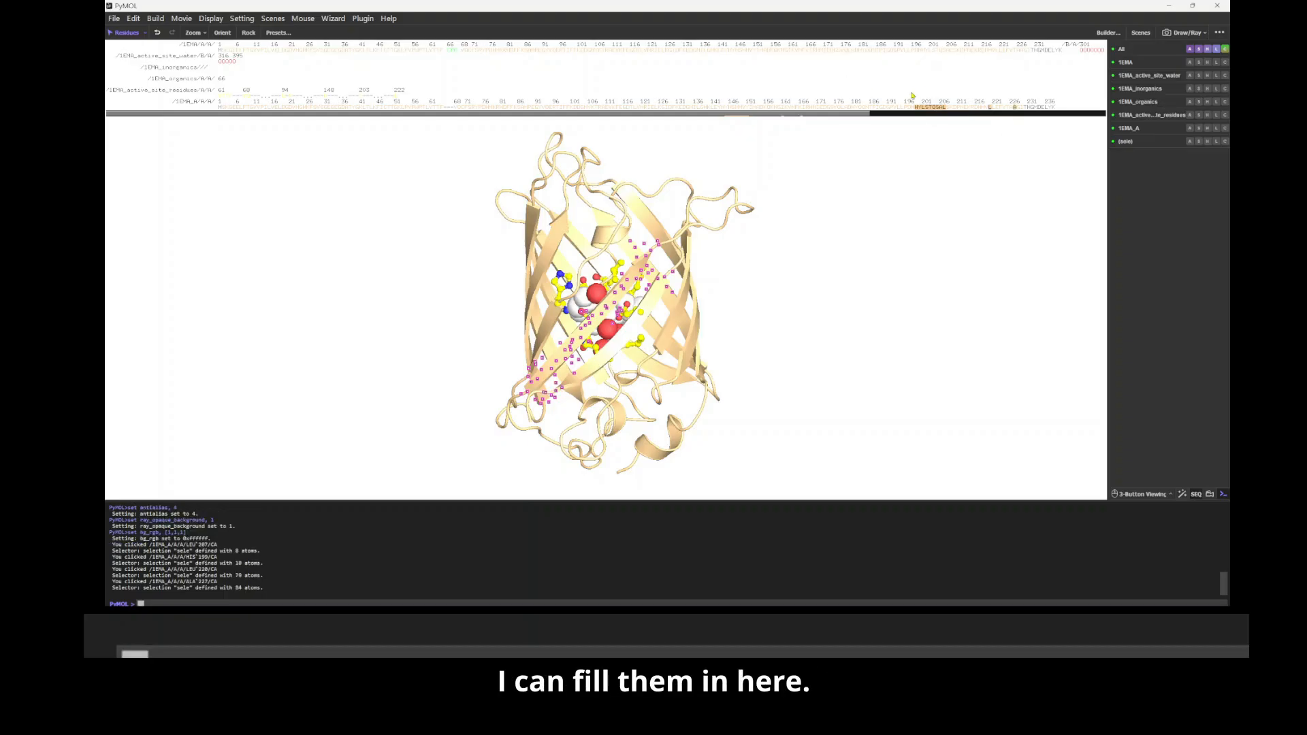
drag(996, 111, 1011, 112)
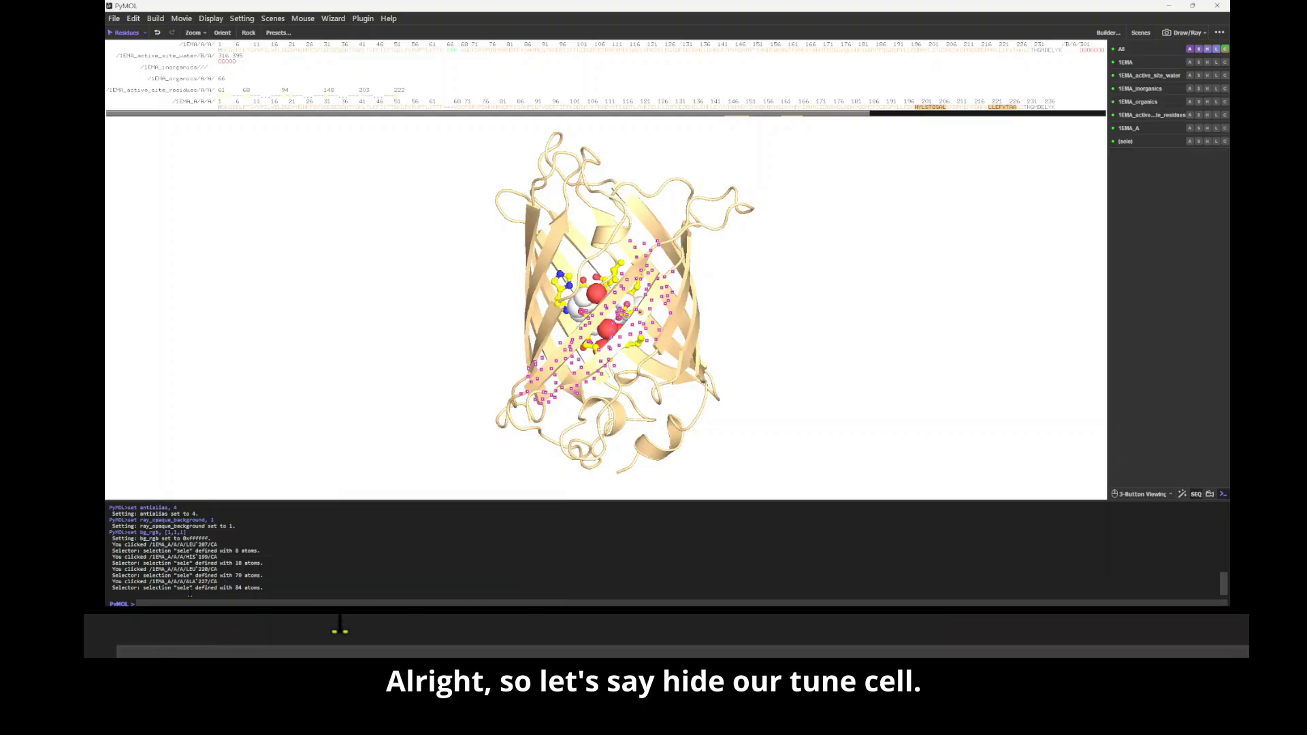
Step: Hide the cartoon representation of the selected foreground strands with "hide cartoon, sele"
text(hide cartoon, sele)
key(Return)
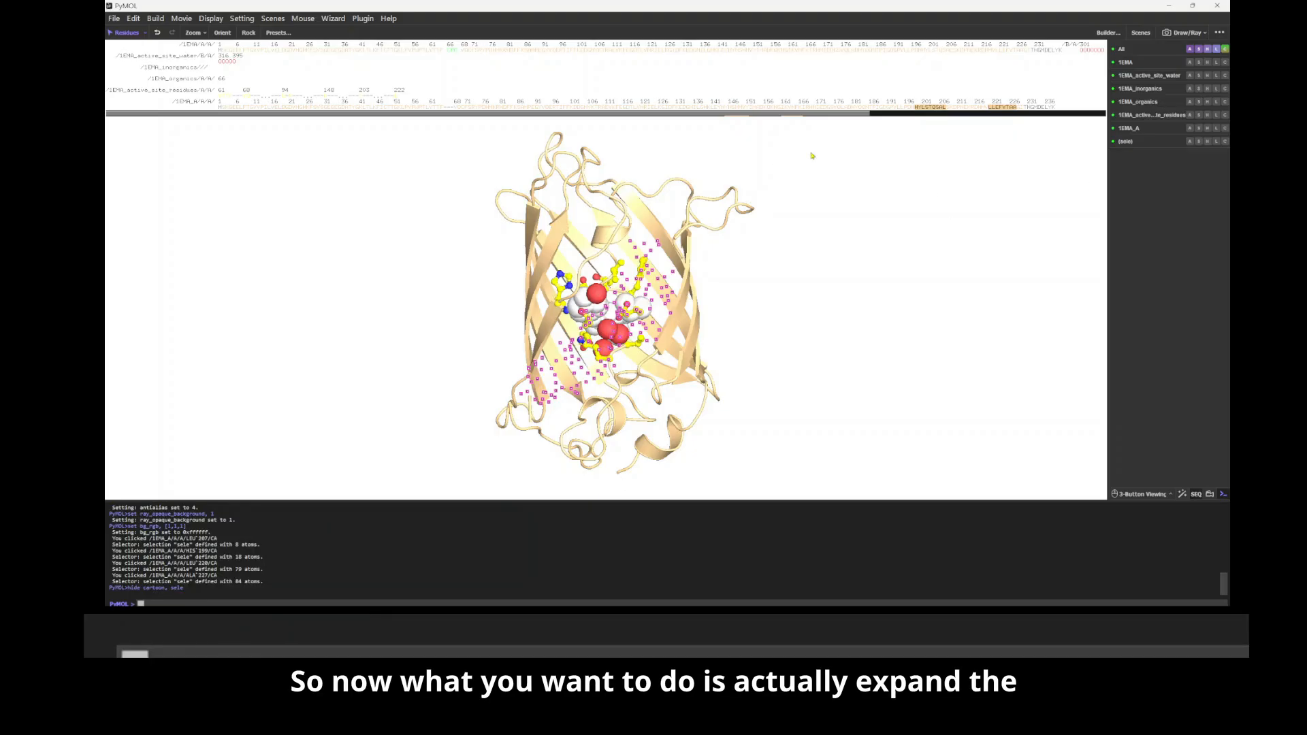
Step: Extend the selection by two residues beyond both ends of each hidden strand in the 1EMA_A sequence
click(911, 108)
click(909, 107)
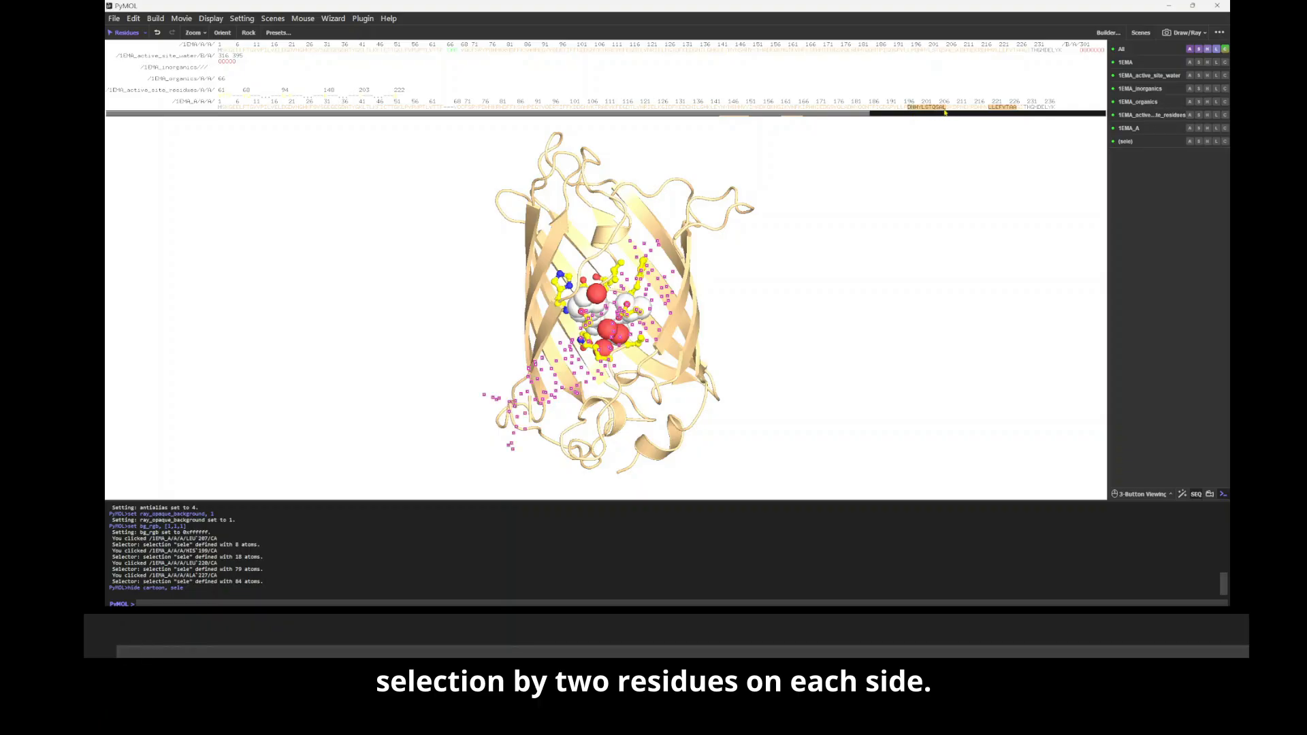
click(950, 108)
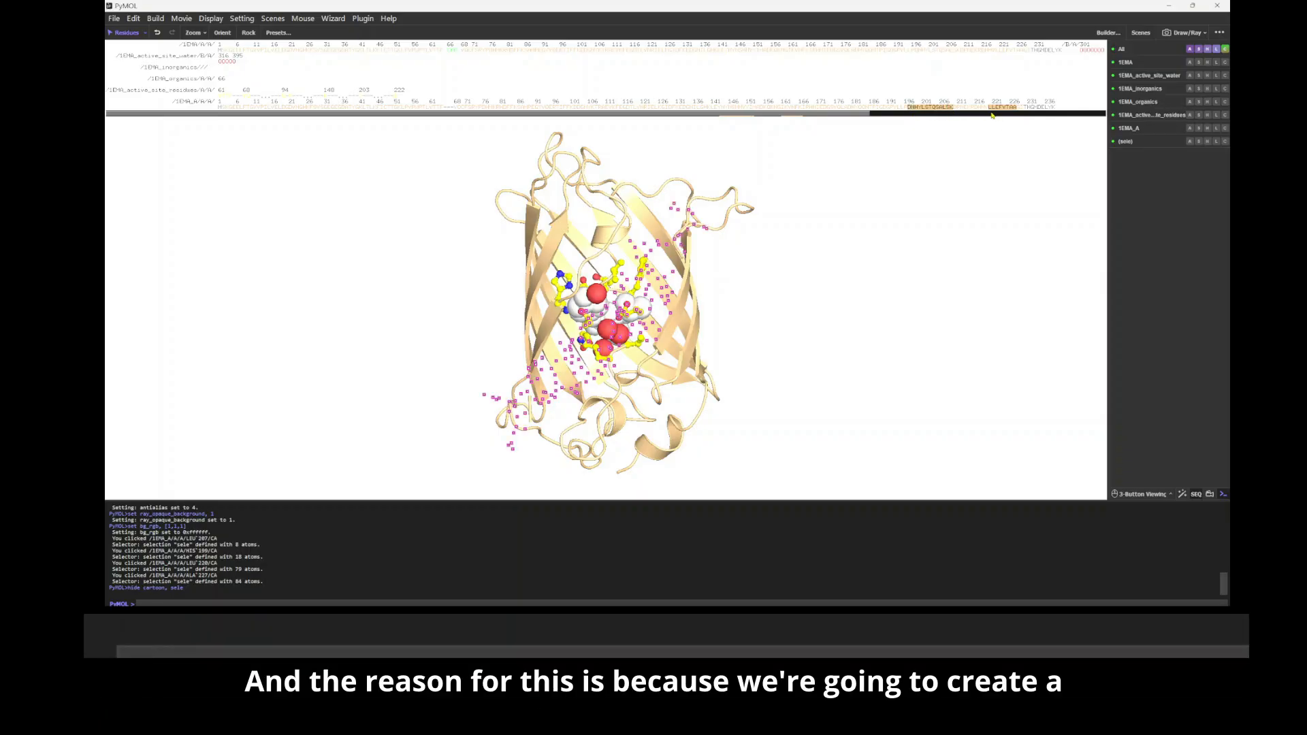
click(985, 109)
click(1021, 108)
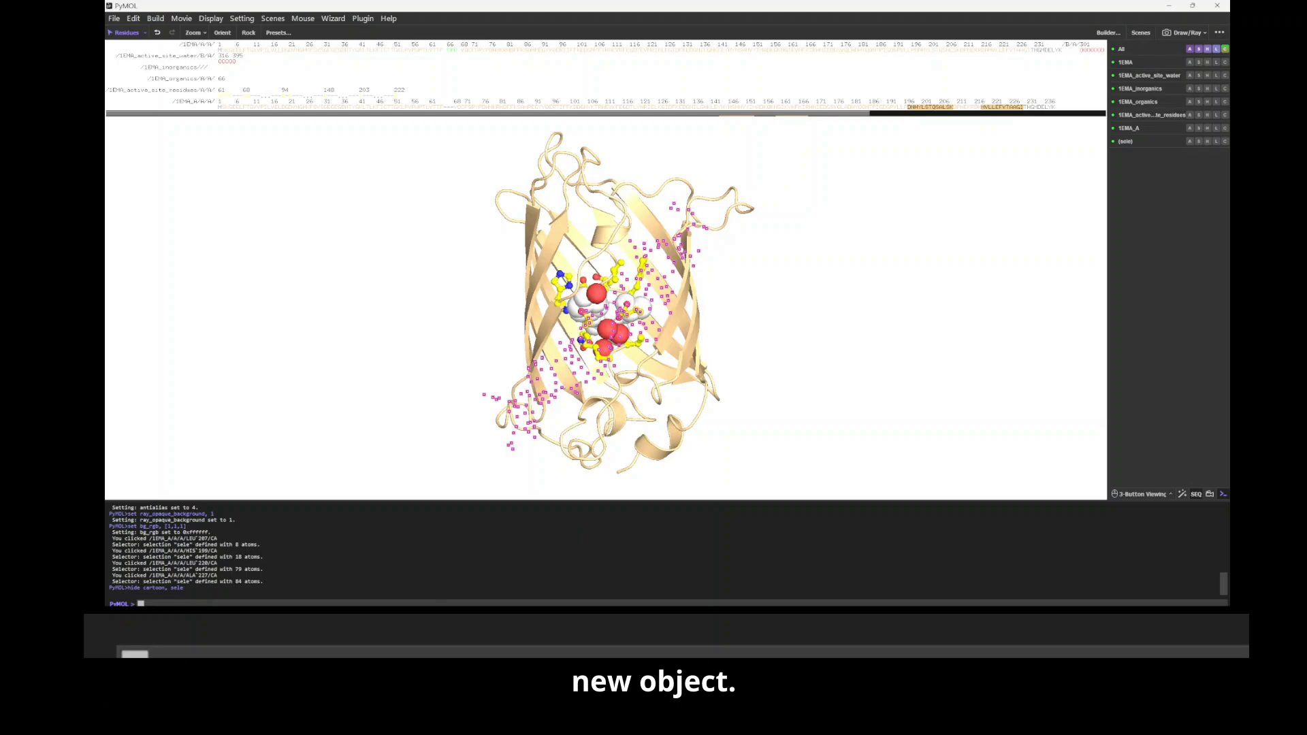
Step: Create an object named sheets from the extended selection and toggle its display off and on to check it
click(389, 603)
text(creda)
key(BackSpace)
key(BackSpace)
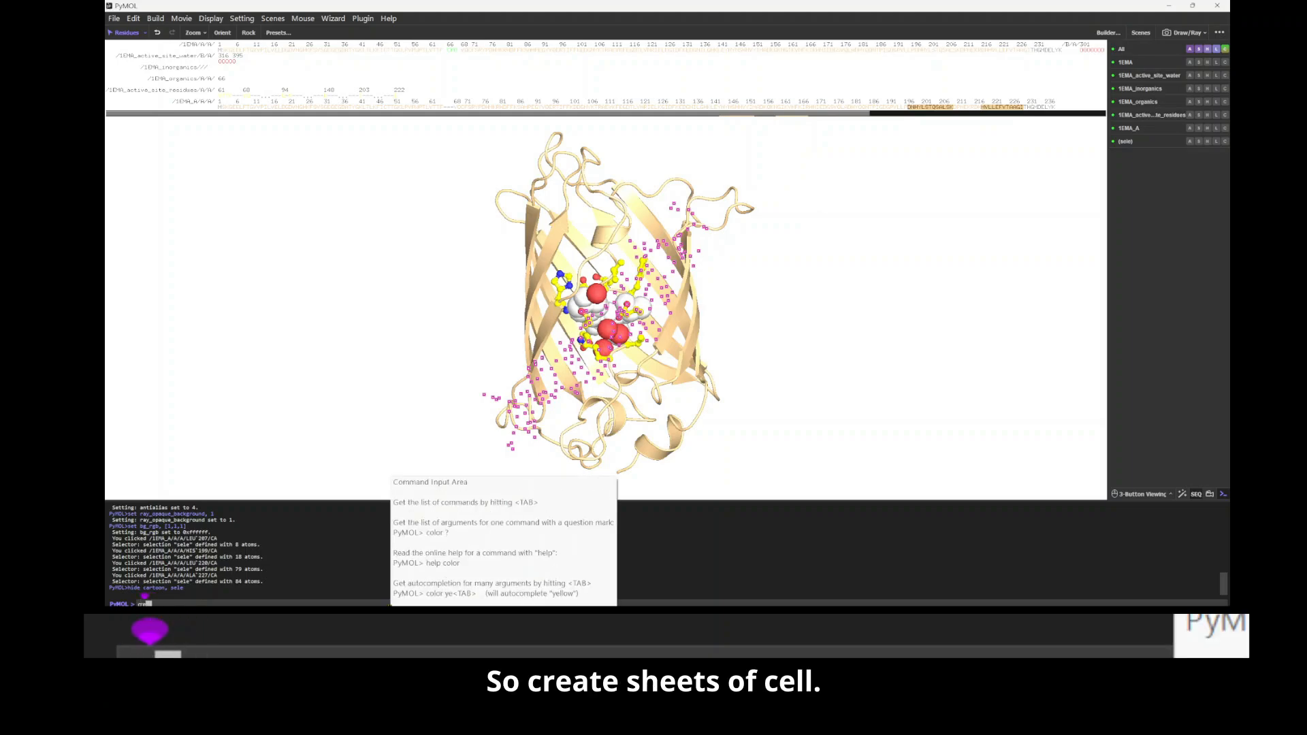
text(ate)
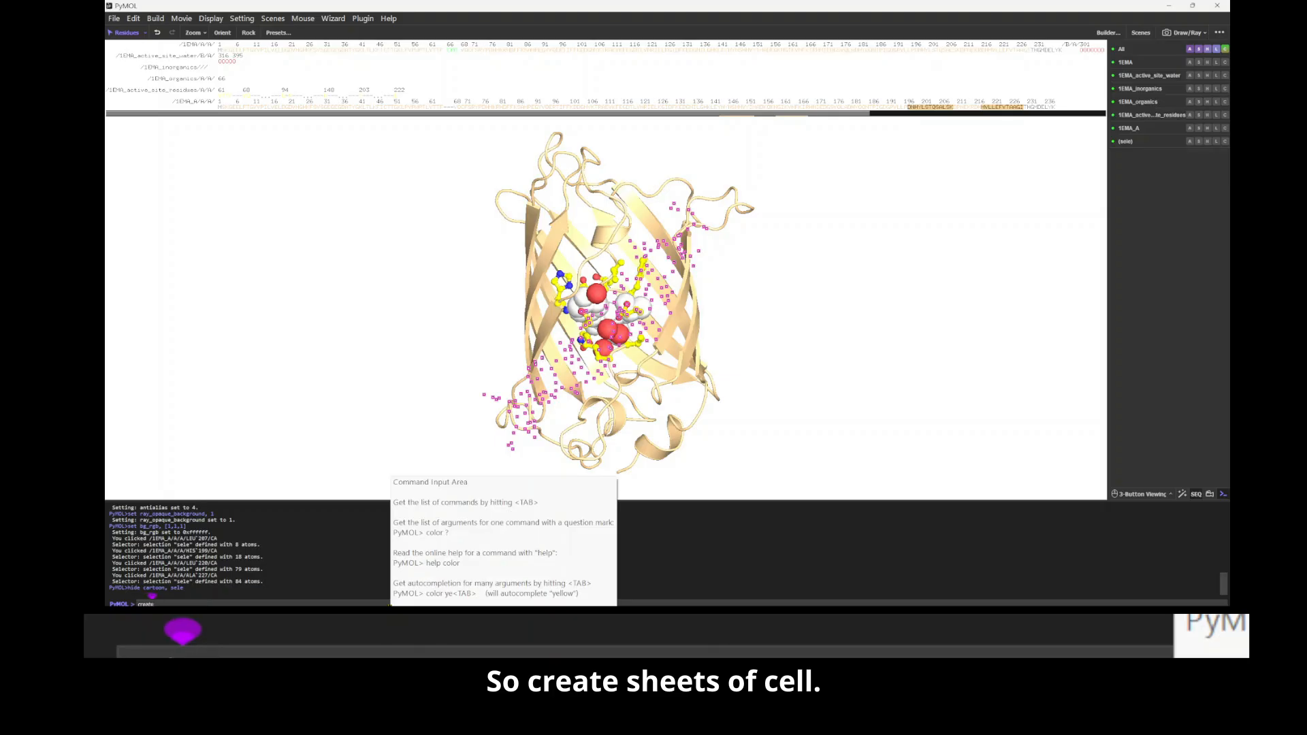
text( sheets, sele)
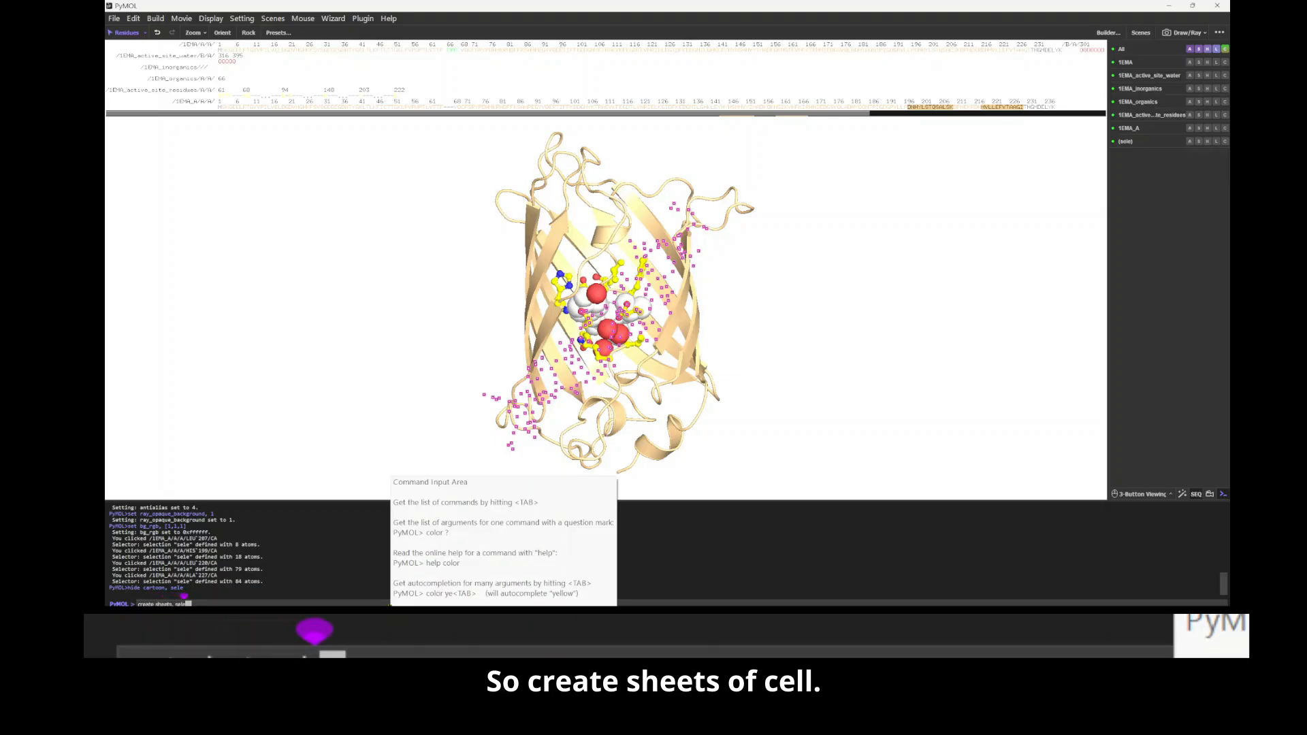
key(Return)
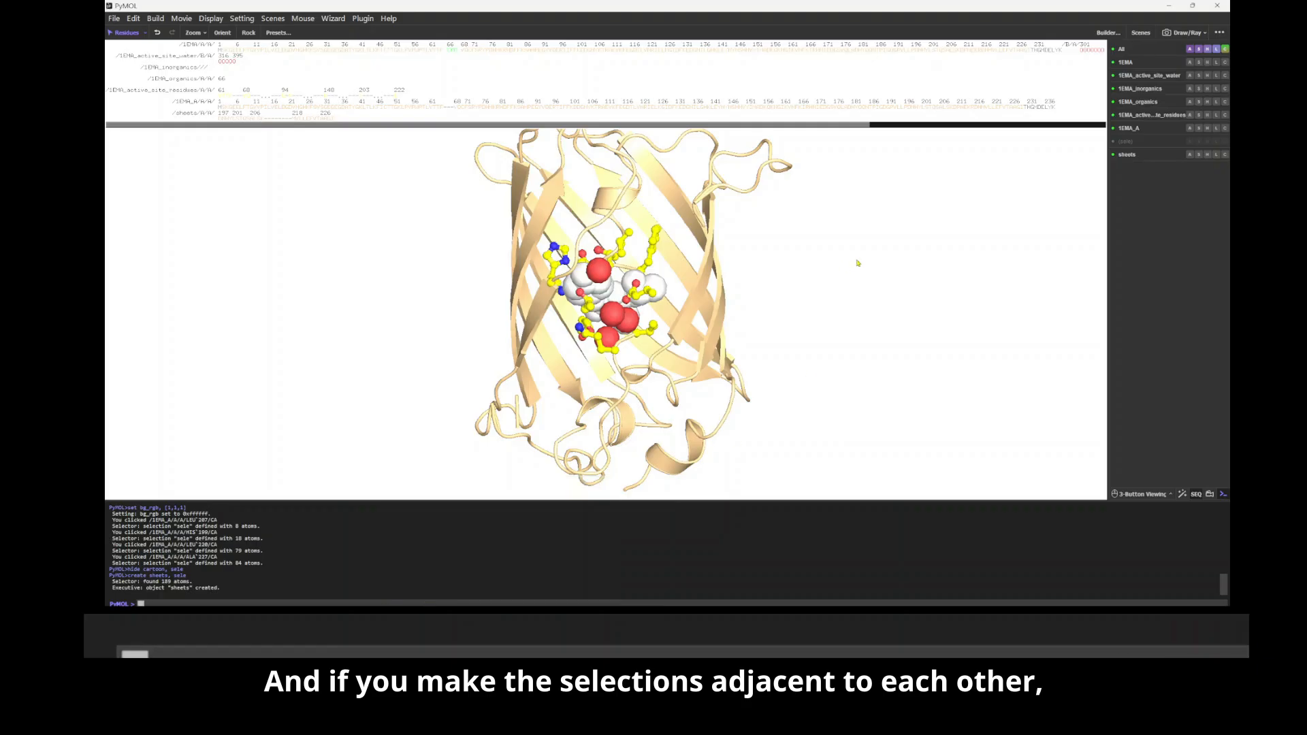
click(1138, 154)
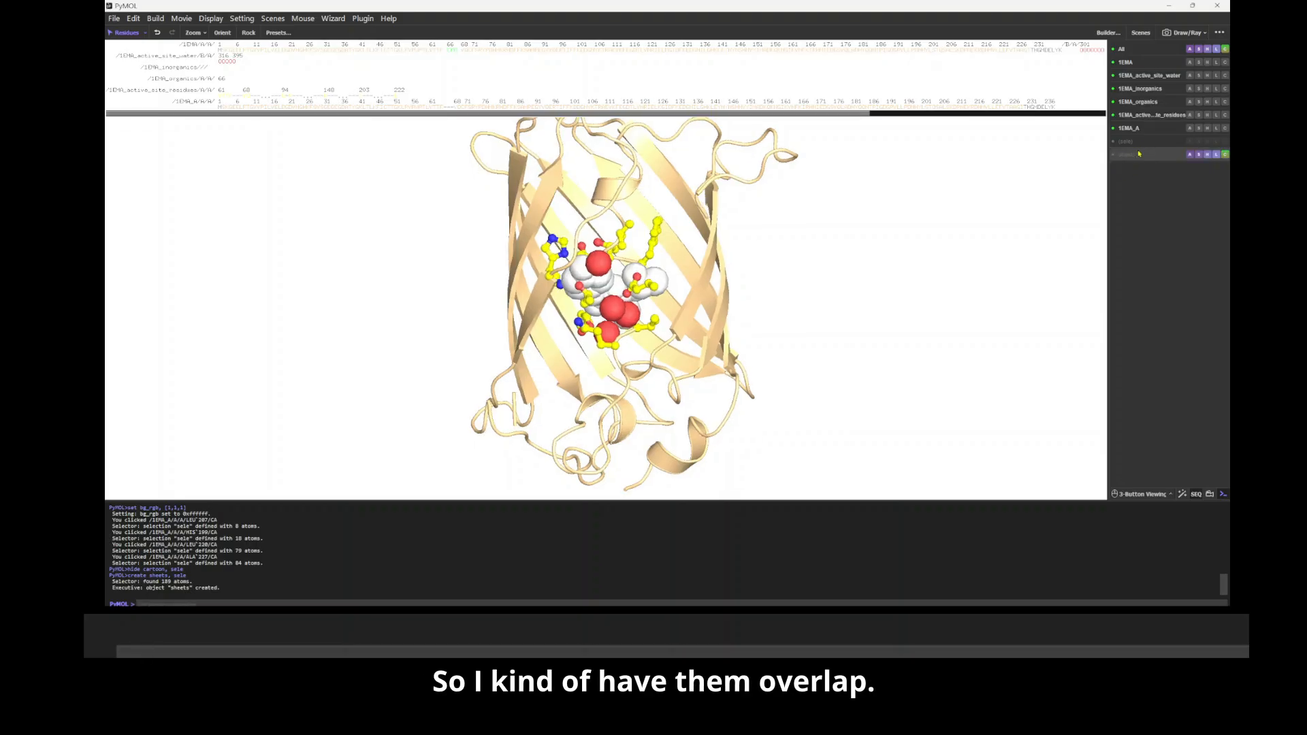
click(1138, 154)
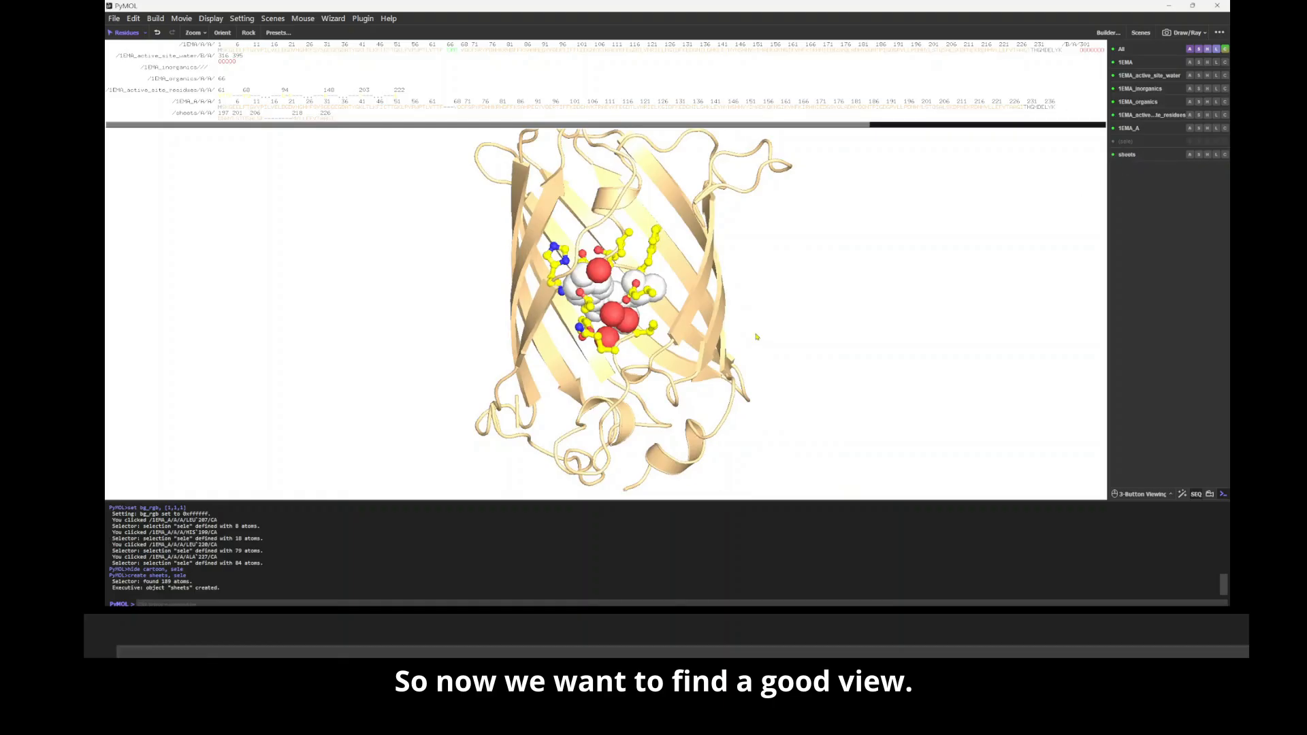
Step: Orient the whole barrel with its open front showing the active site, store the view as F1 and test recalling it
drag(745, 337, 733, 326)
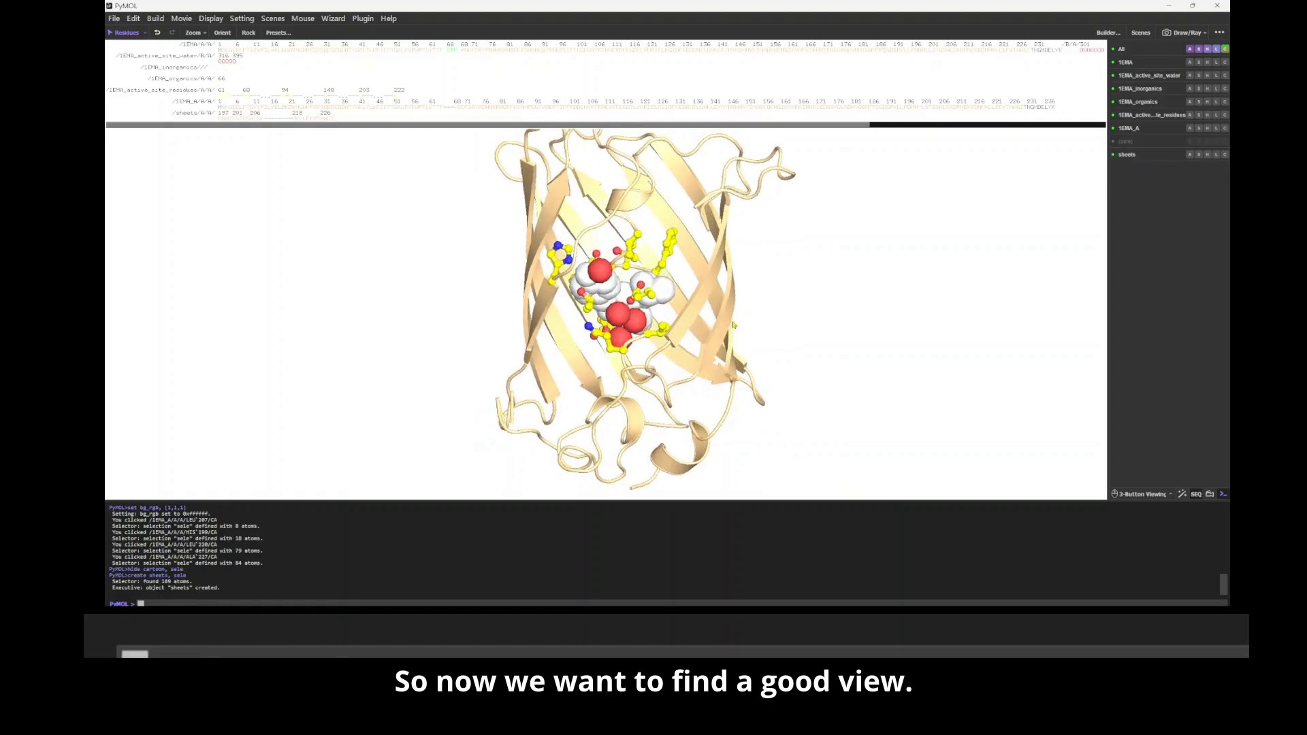
right_drag(733, 323, 725, 280)
middle_drag(683, 291, 702, 308)
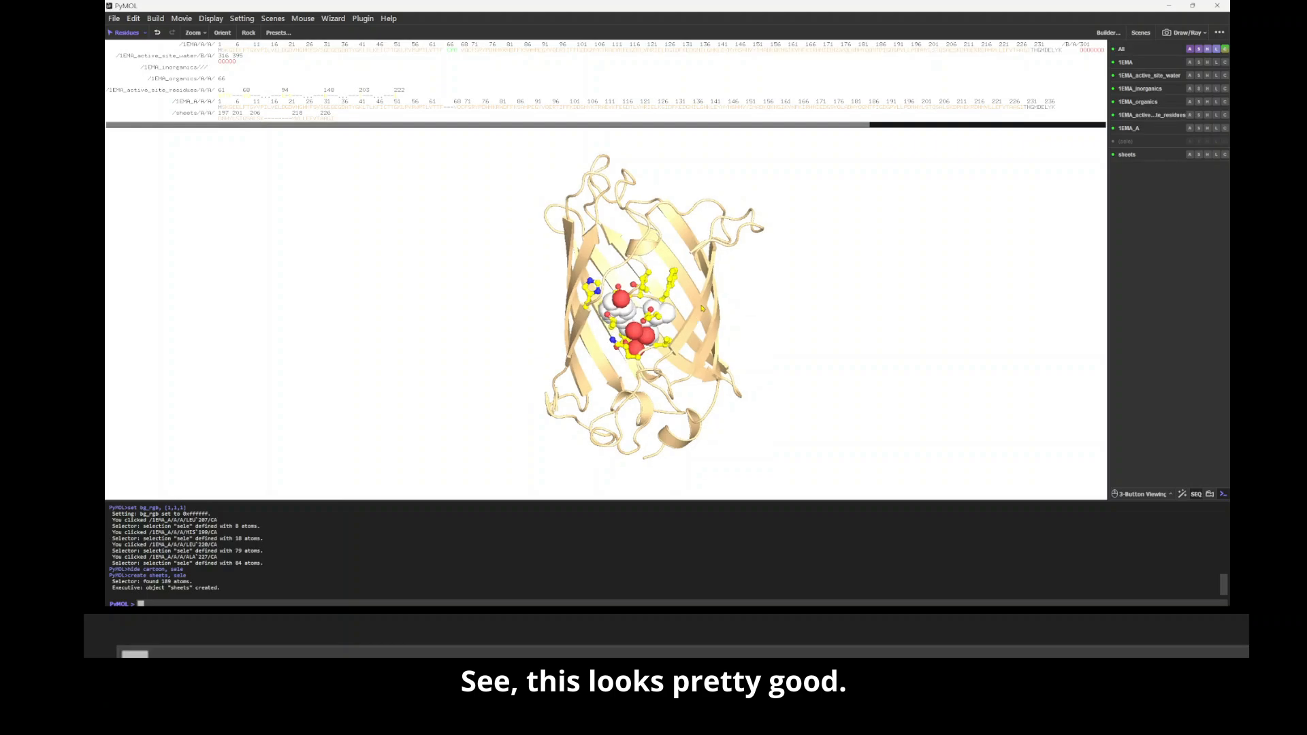
drag(702, 309, 705, 294)
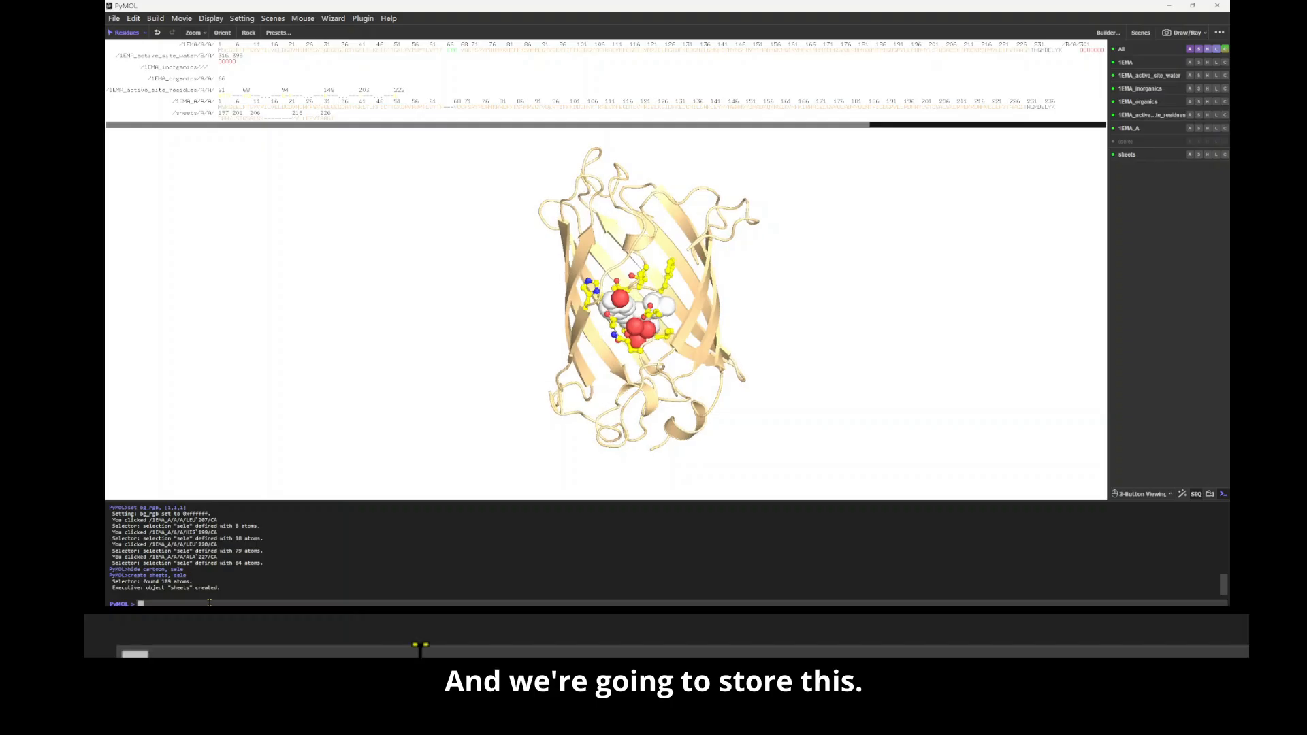
text(view F1, store)
key(Return)
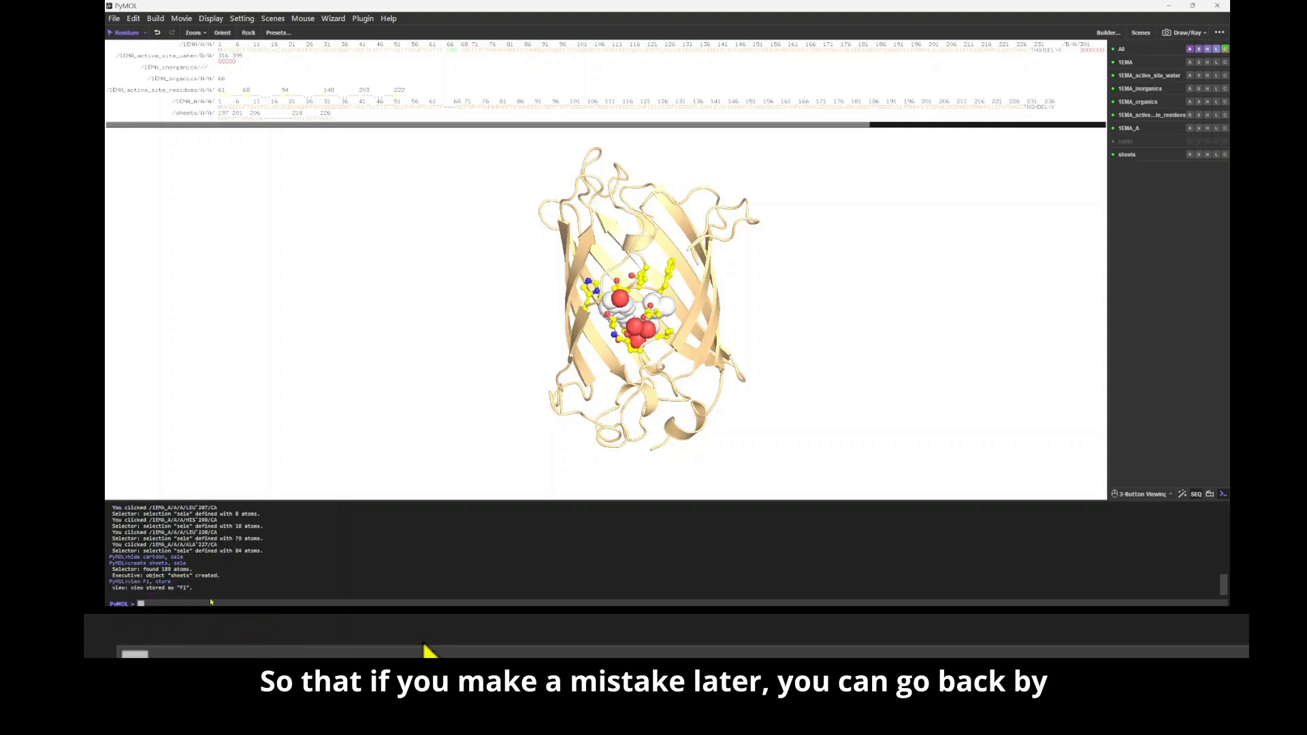
drag(582, 398, 618, 398)
key(F1)
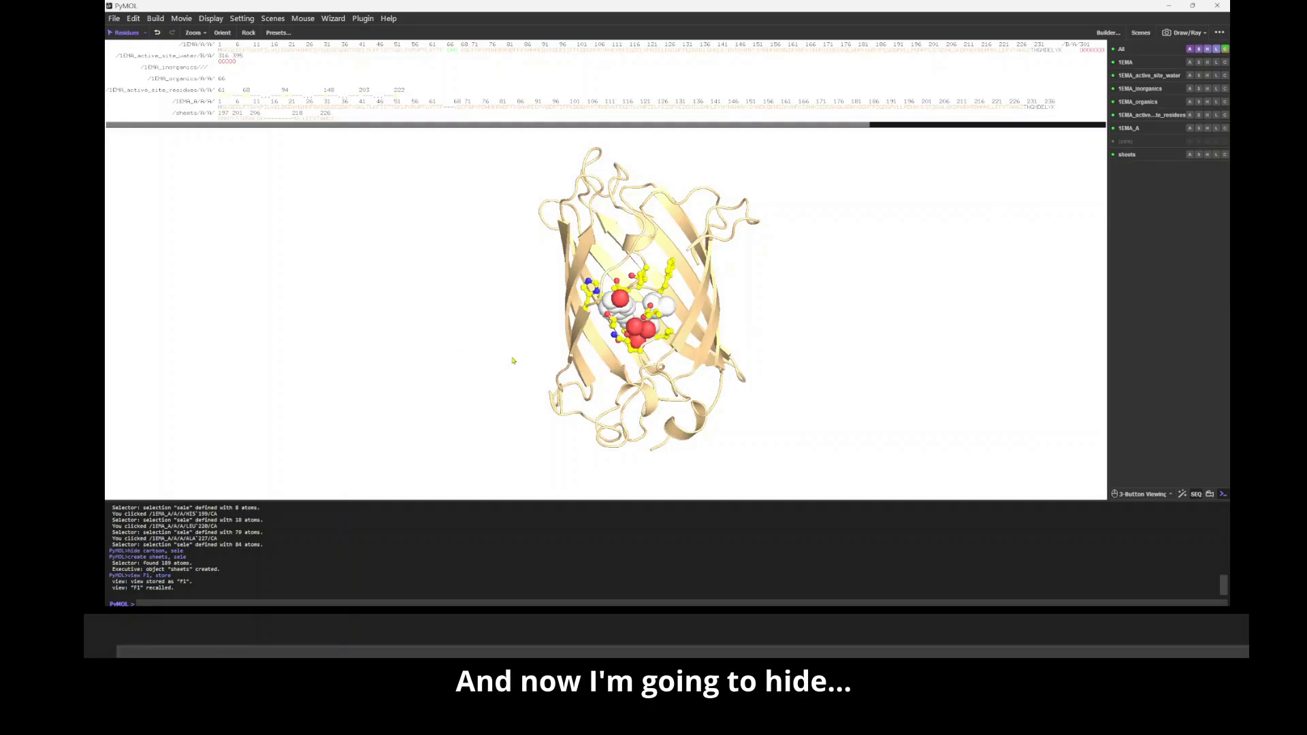
Step: Hide the 1EMA active-site water object, and toggle the 1EMA_inorganics object off and back on
click(1146, 76)
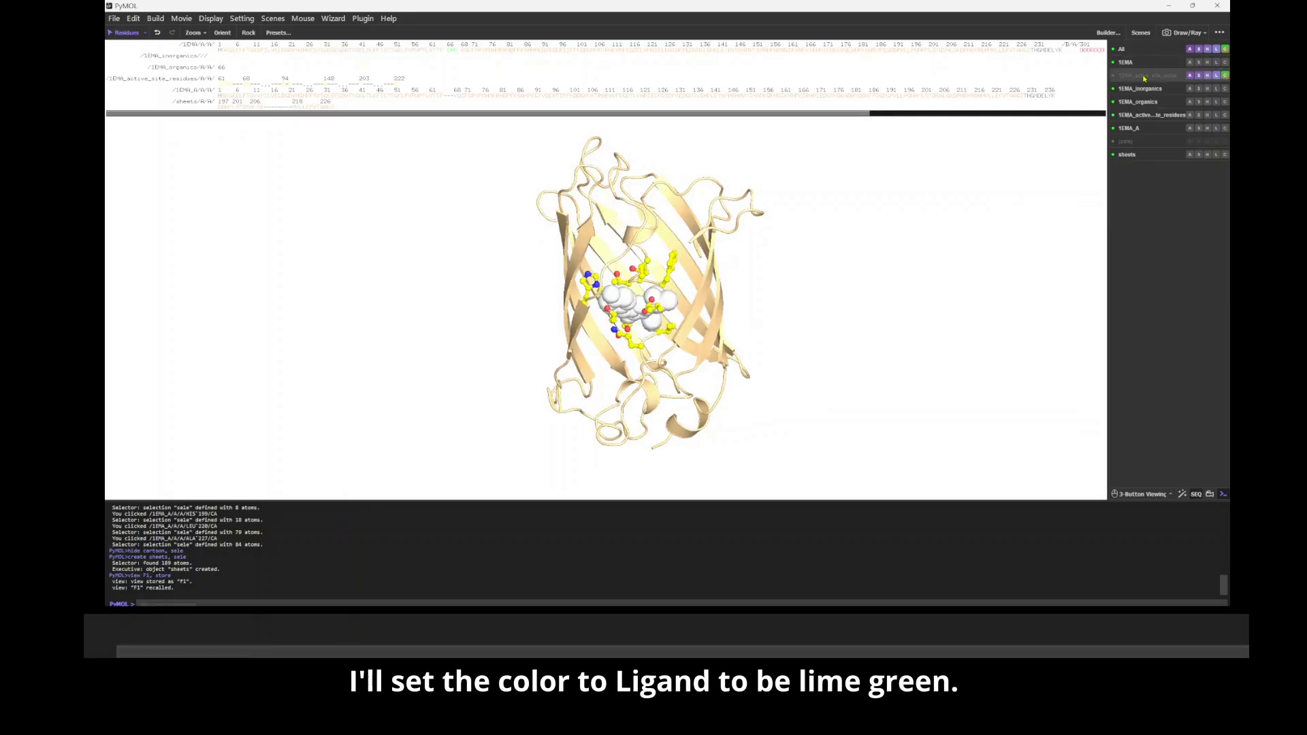
click(1144, 91)
click(1144, 91)
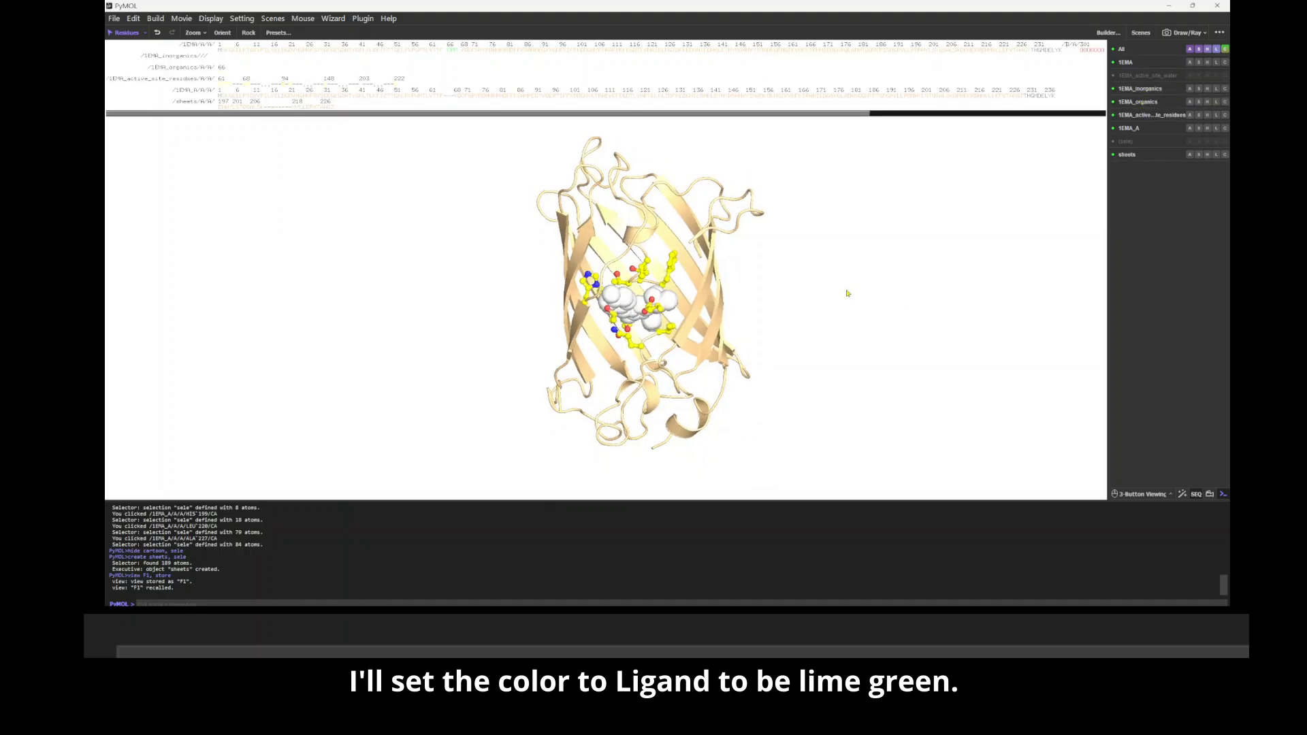
Step: Select the ligand spheres in the barrel, color them limegreen and clear the selection
click(627, 301)
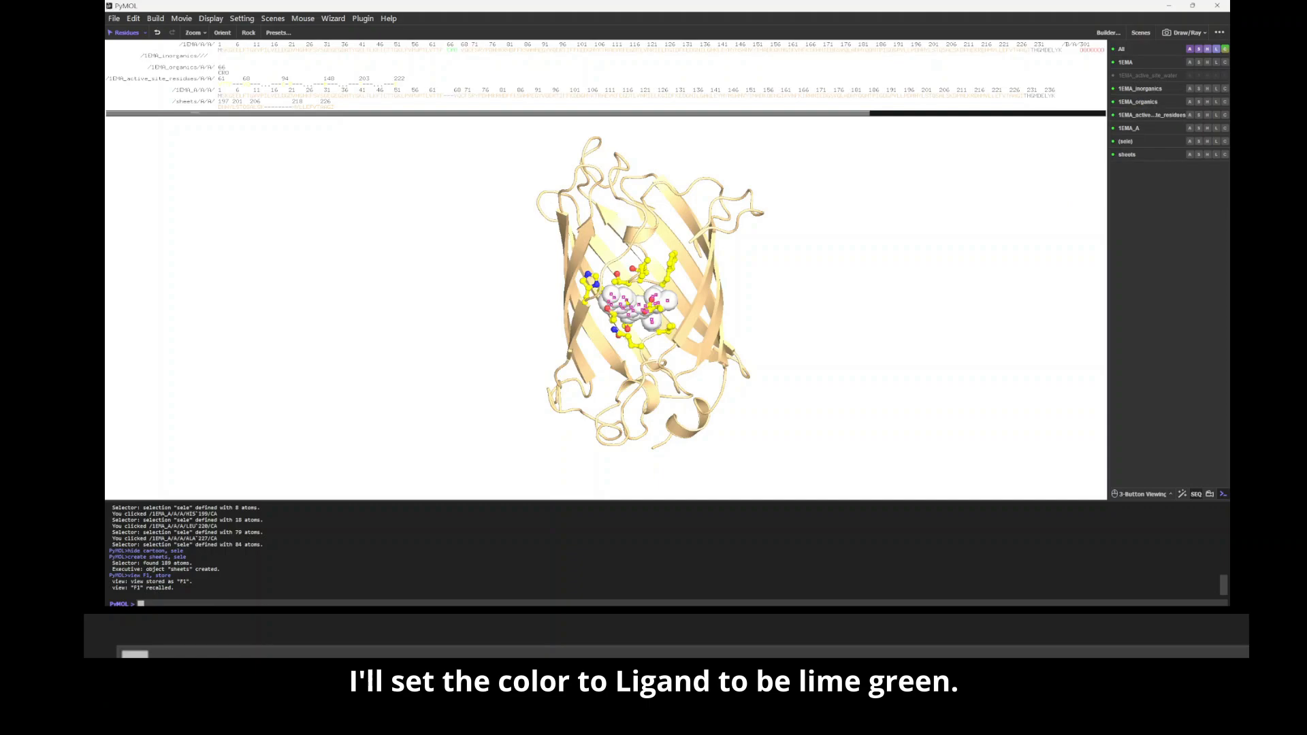
click(1218, 141)
mouse_move(1170, 228)
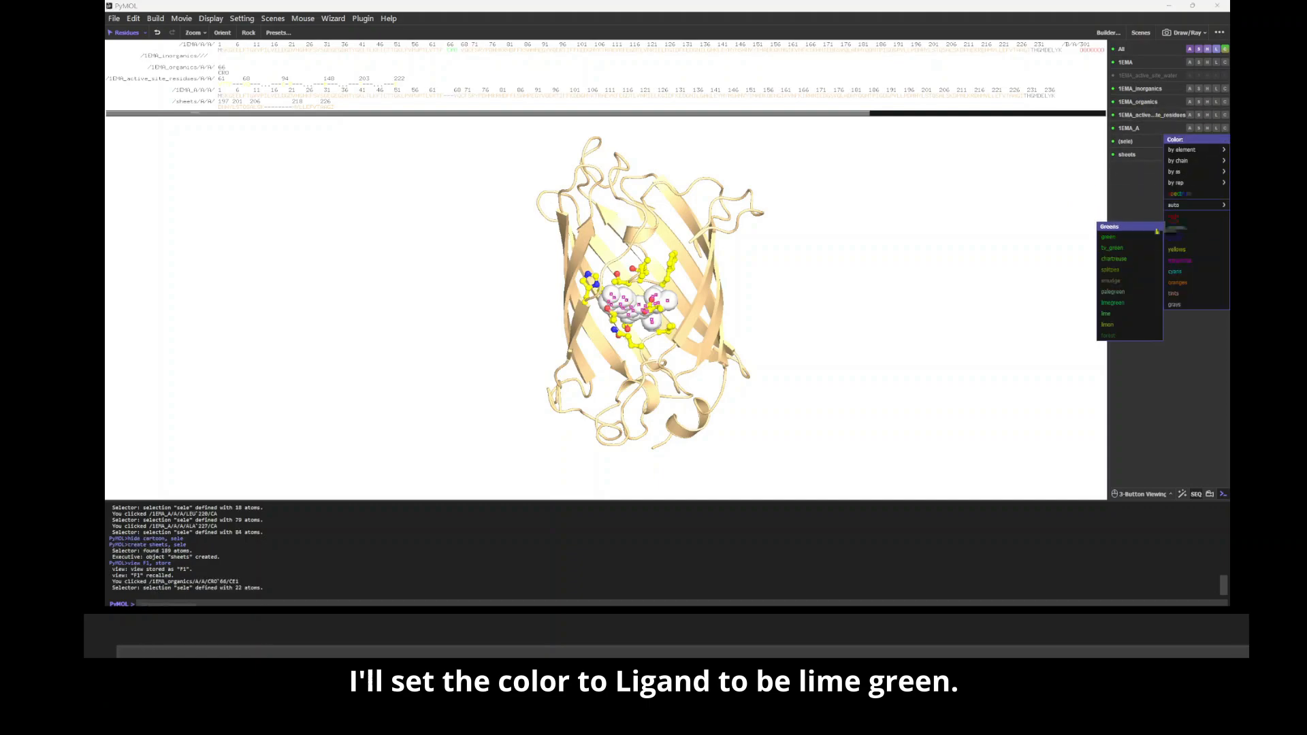
click(1114, 302)
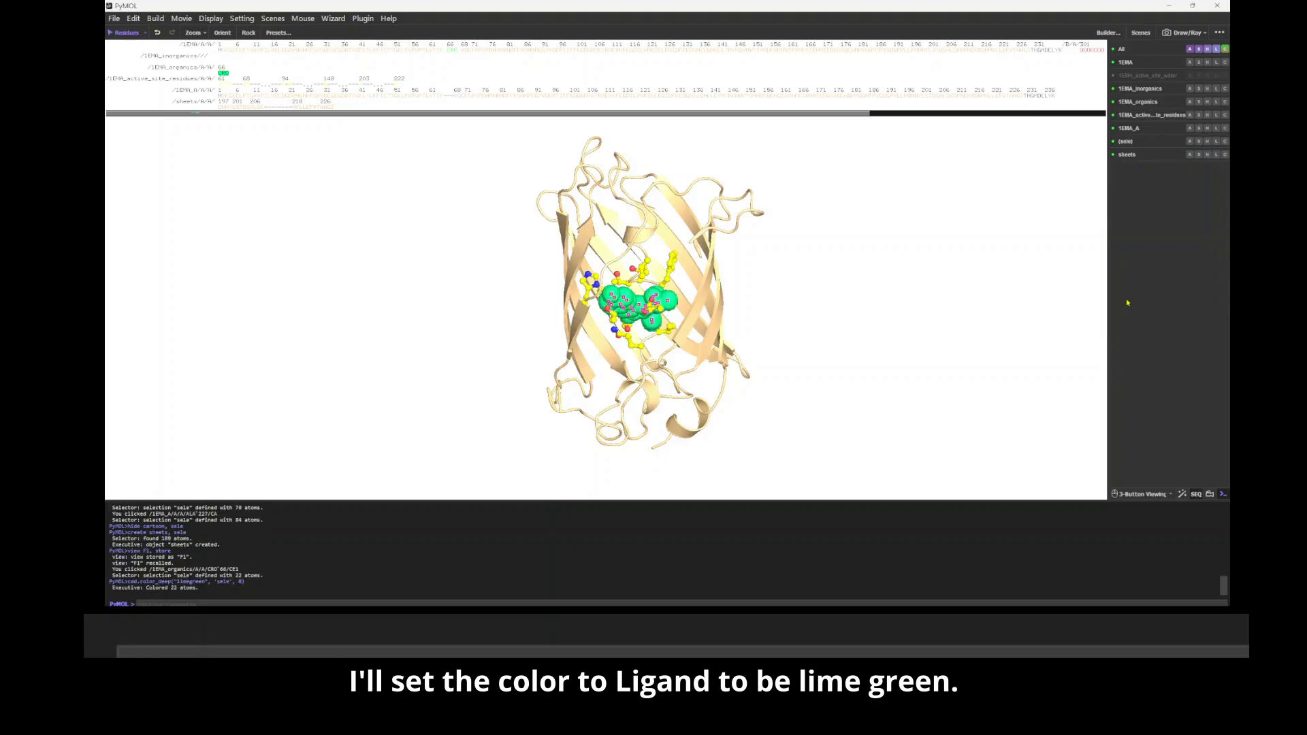
click(838, 317)
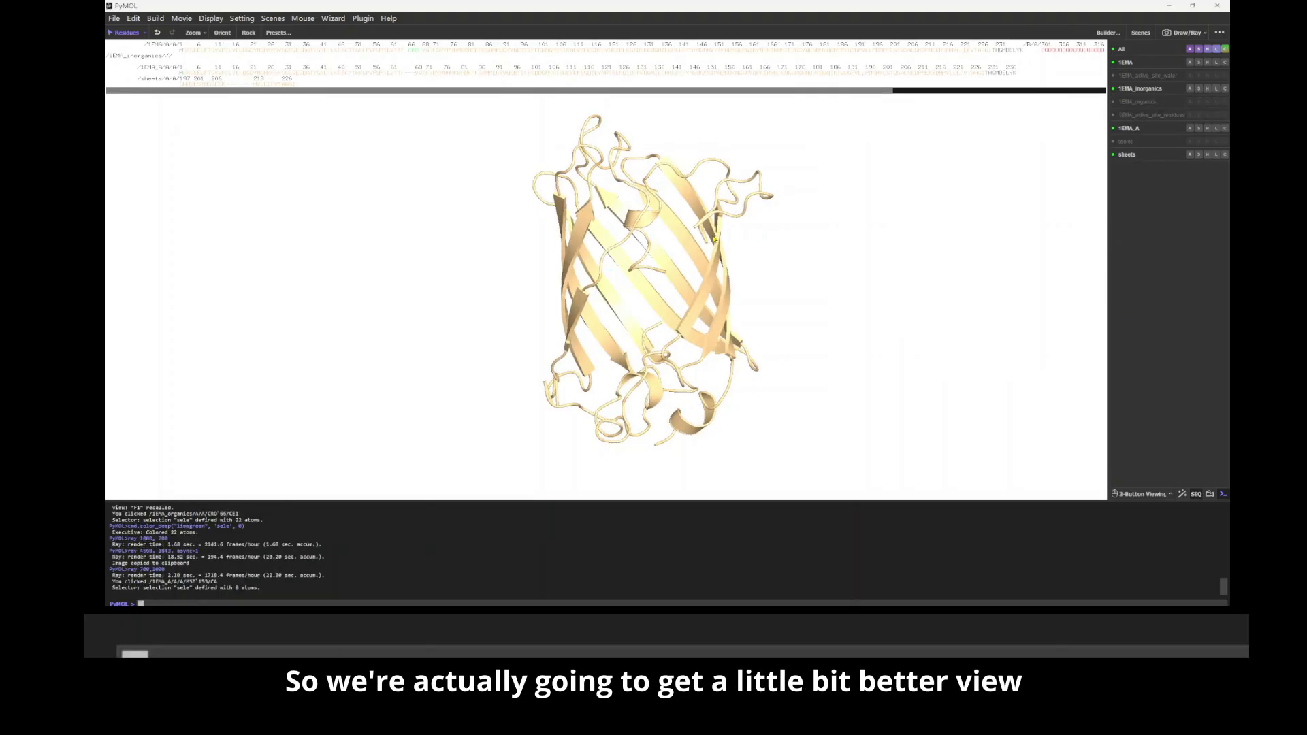
Step: Hide the 1EMA active-site residues and organics objects, and ray trace the remaining cartoon at 700,1000
drag(664, 290, 694, 260)
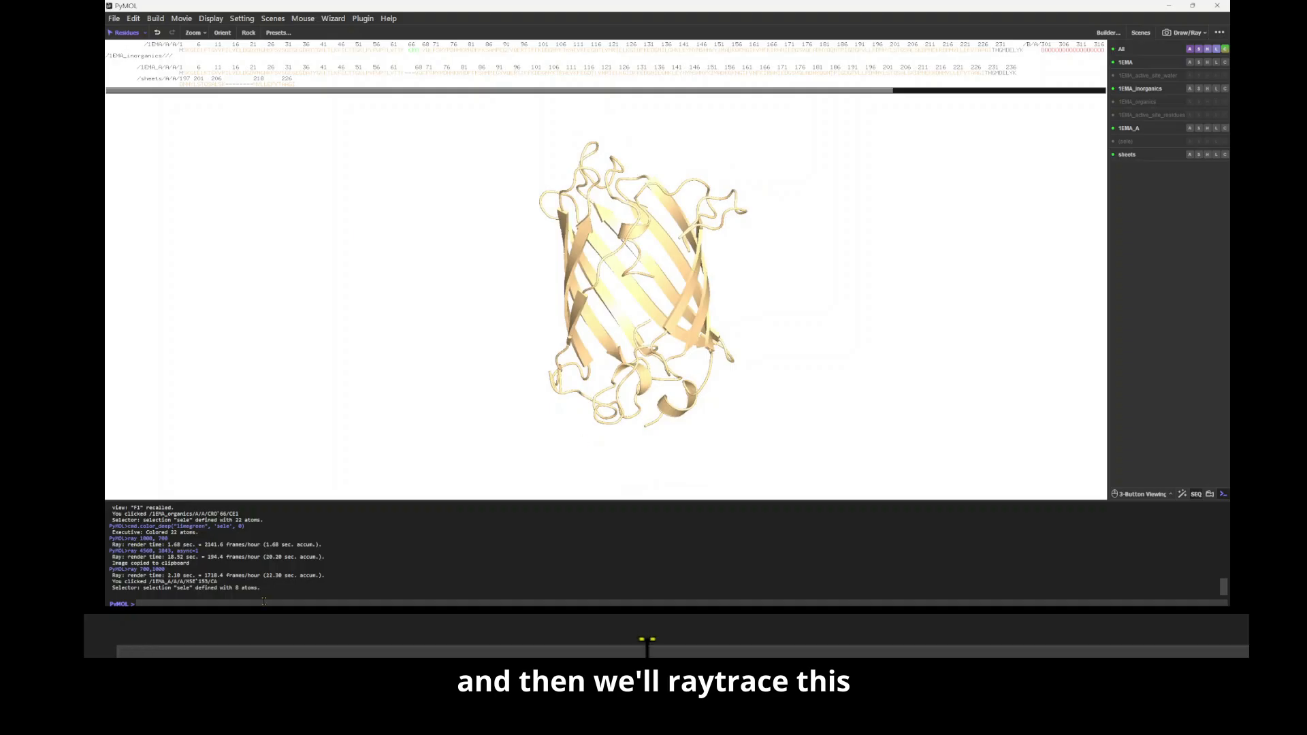
text(ray 700,1000)
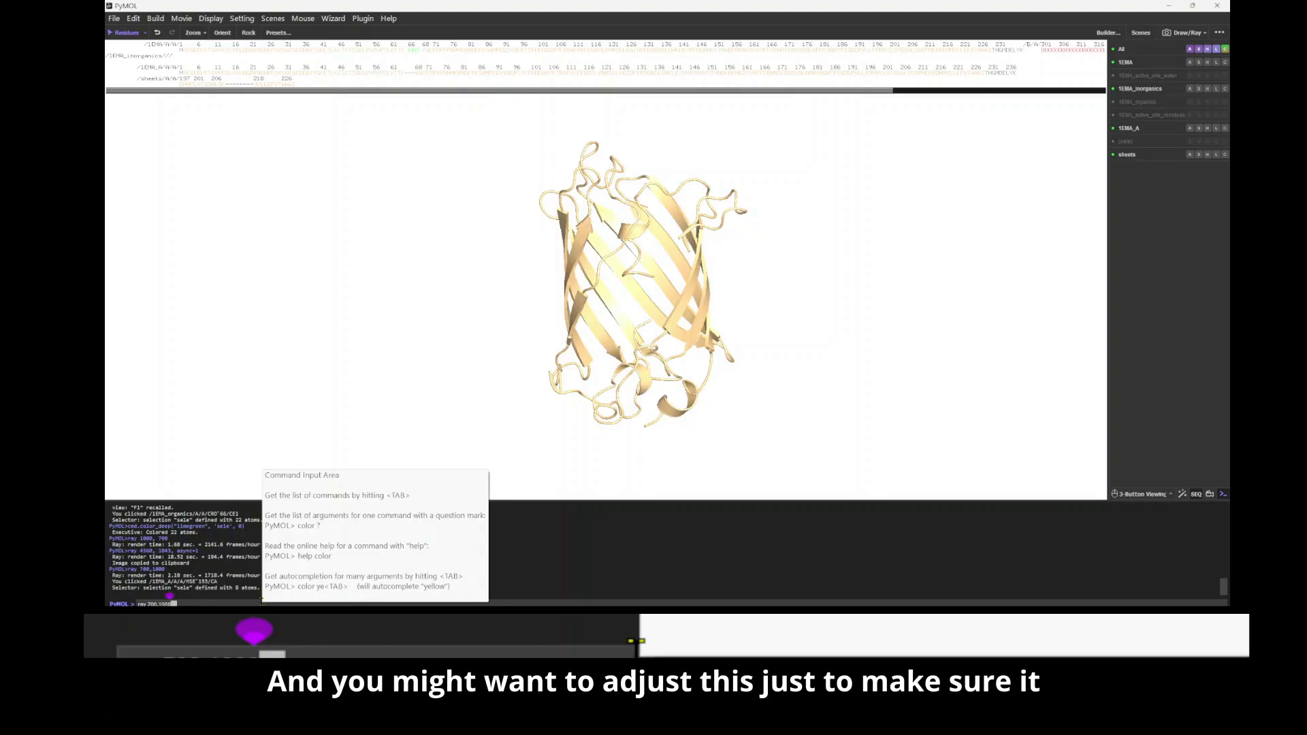
key(Return)
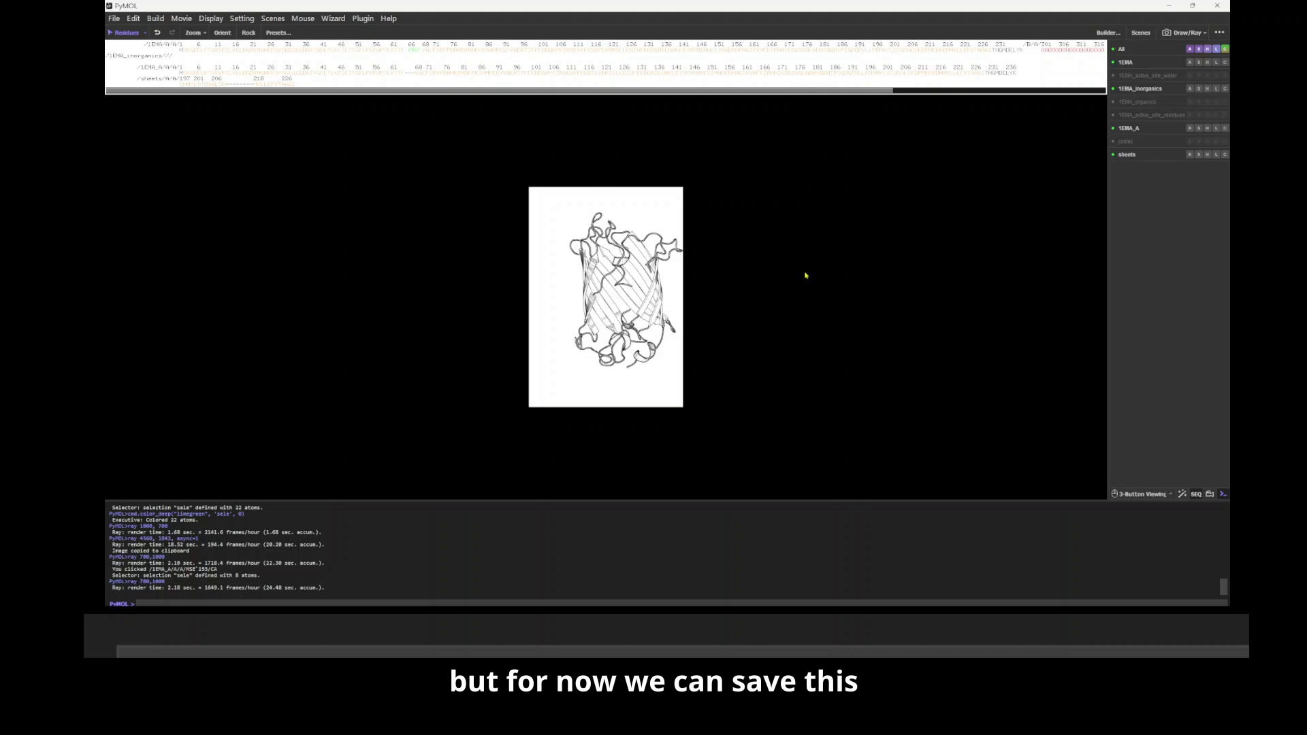
Step: Copy the ray-traced outline image of the barrel to the clipboard
click(1219, 31)
click(1202, 34)
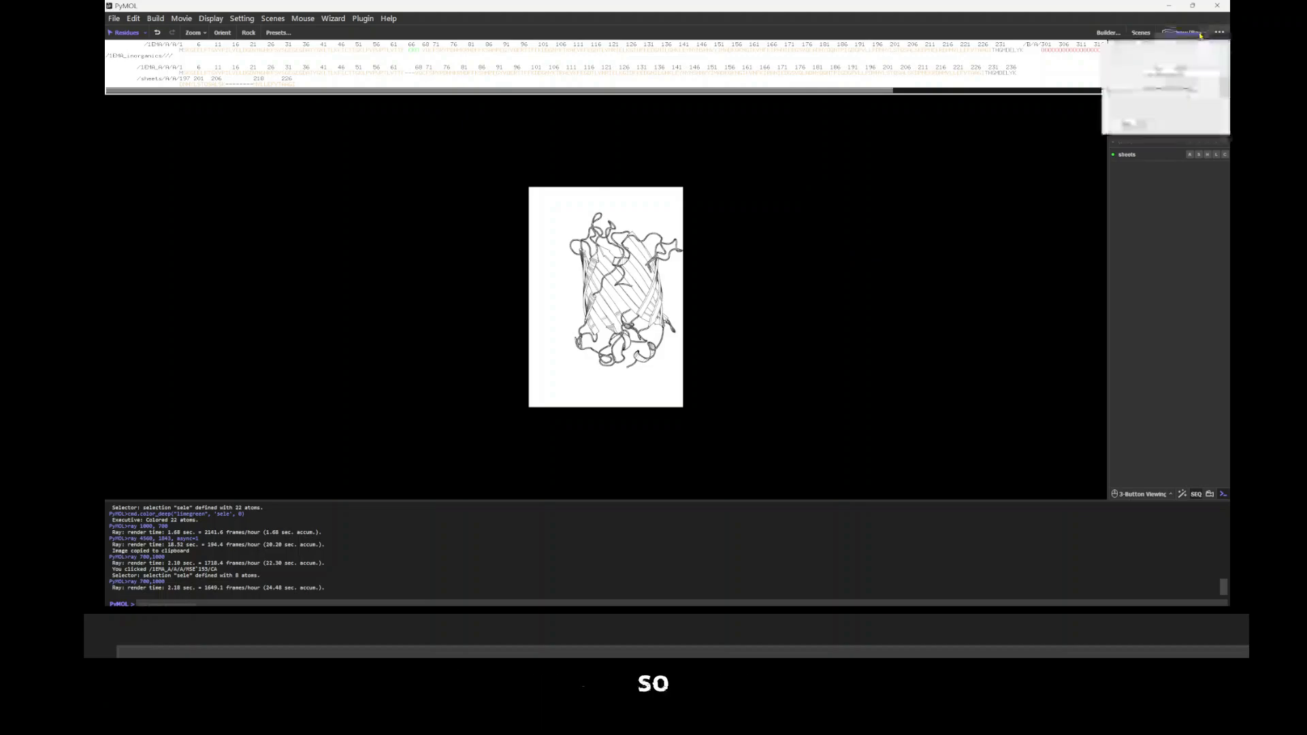
click(1197, 34)
click(1193, 33)
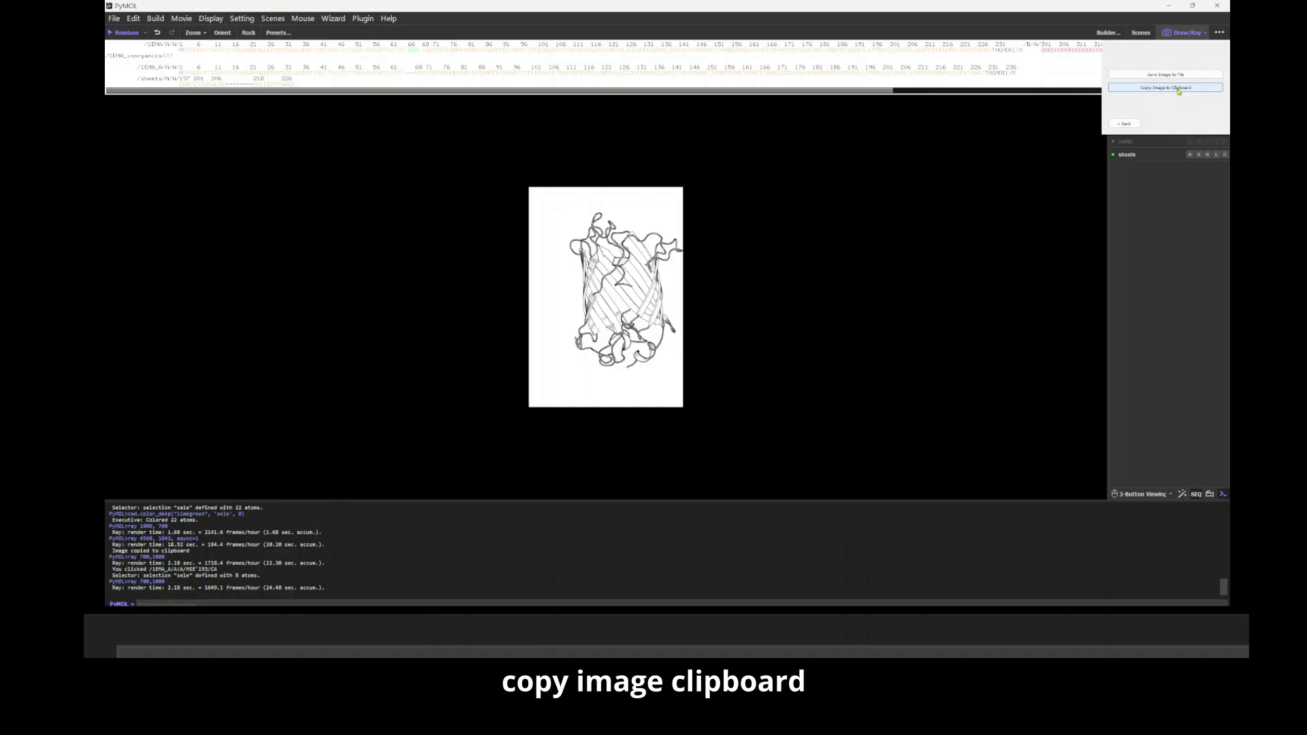
click(1179, 88)
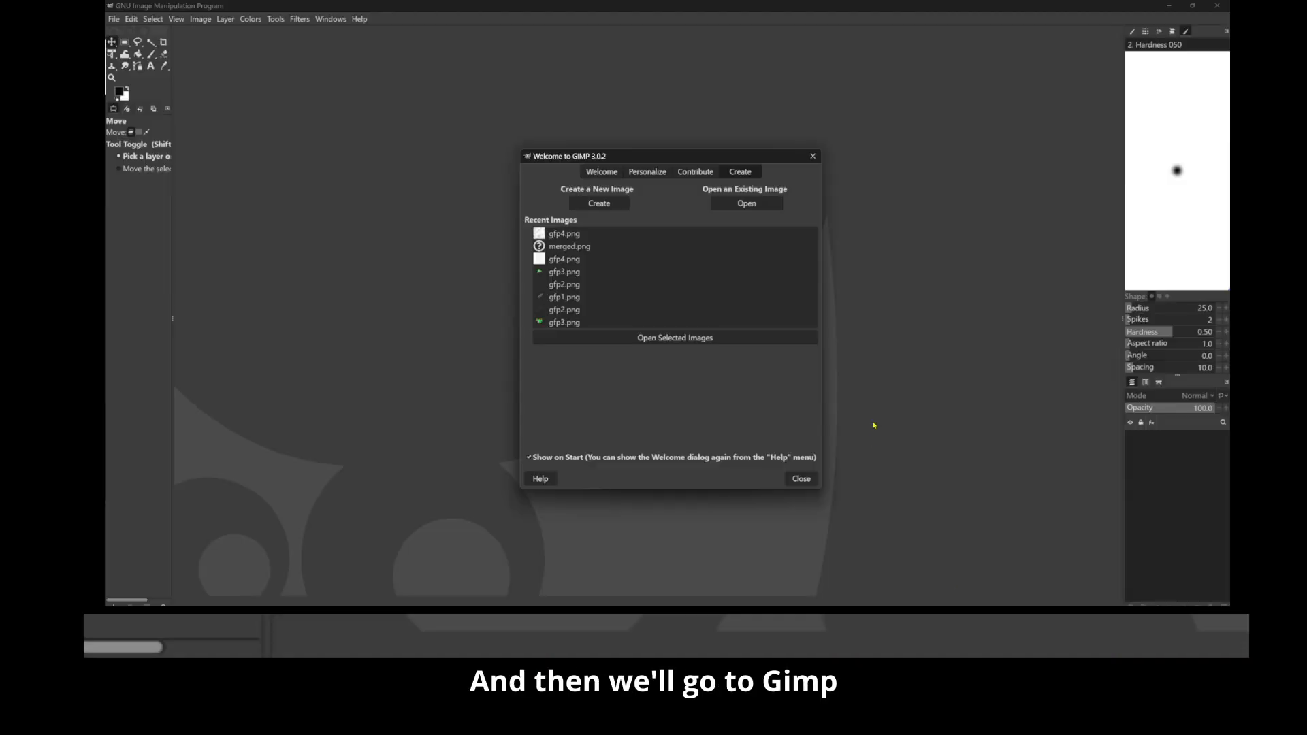
Step: Switch to GIMP, dismiss the welcome dialog and paste the copied outline as a new image
click(801, 478)
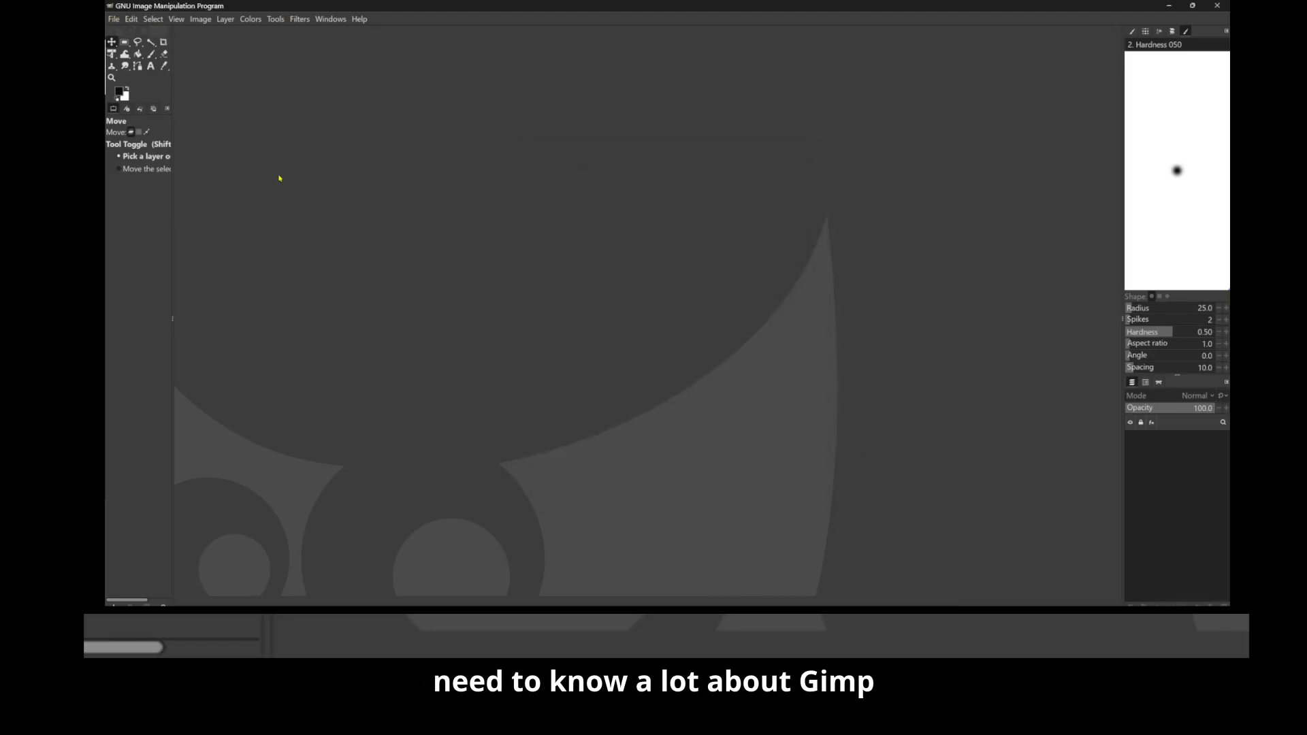
click(117, 22)
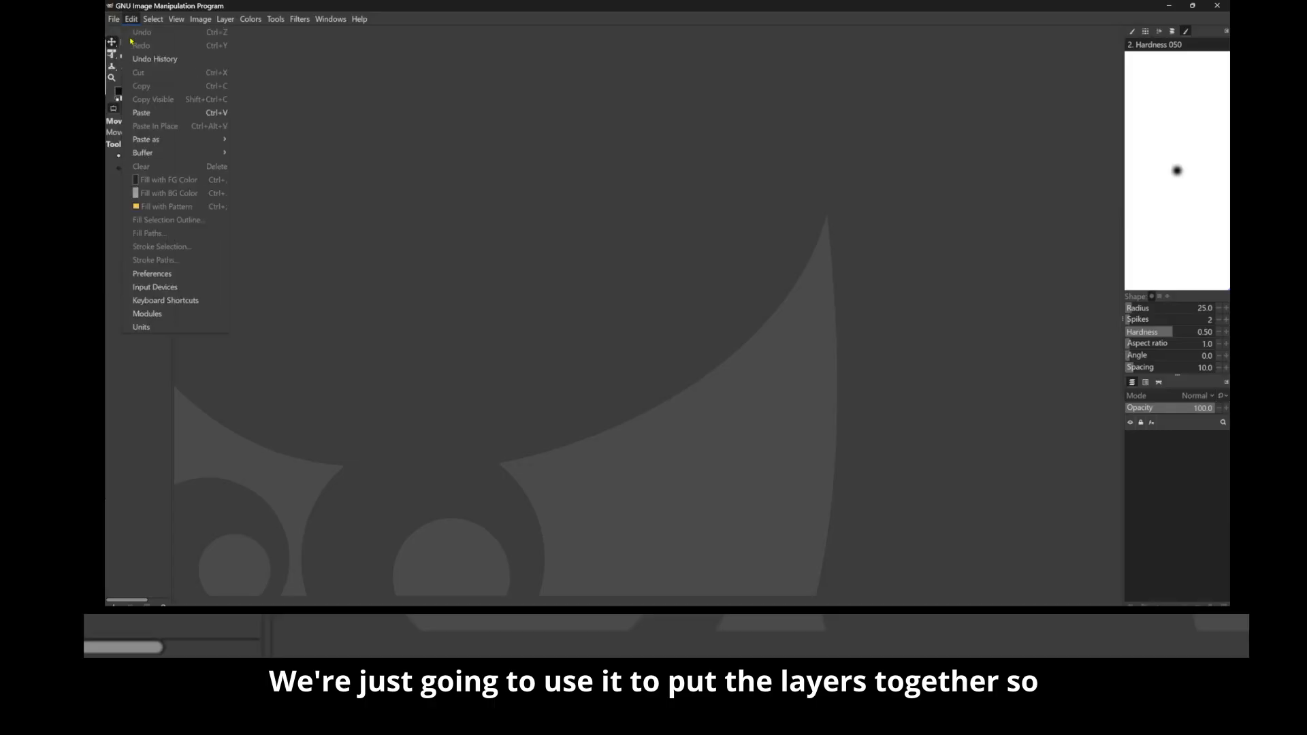
mouse_move(131, 18)
click(145, 111)
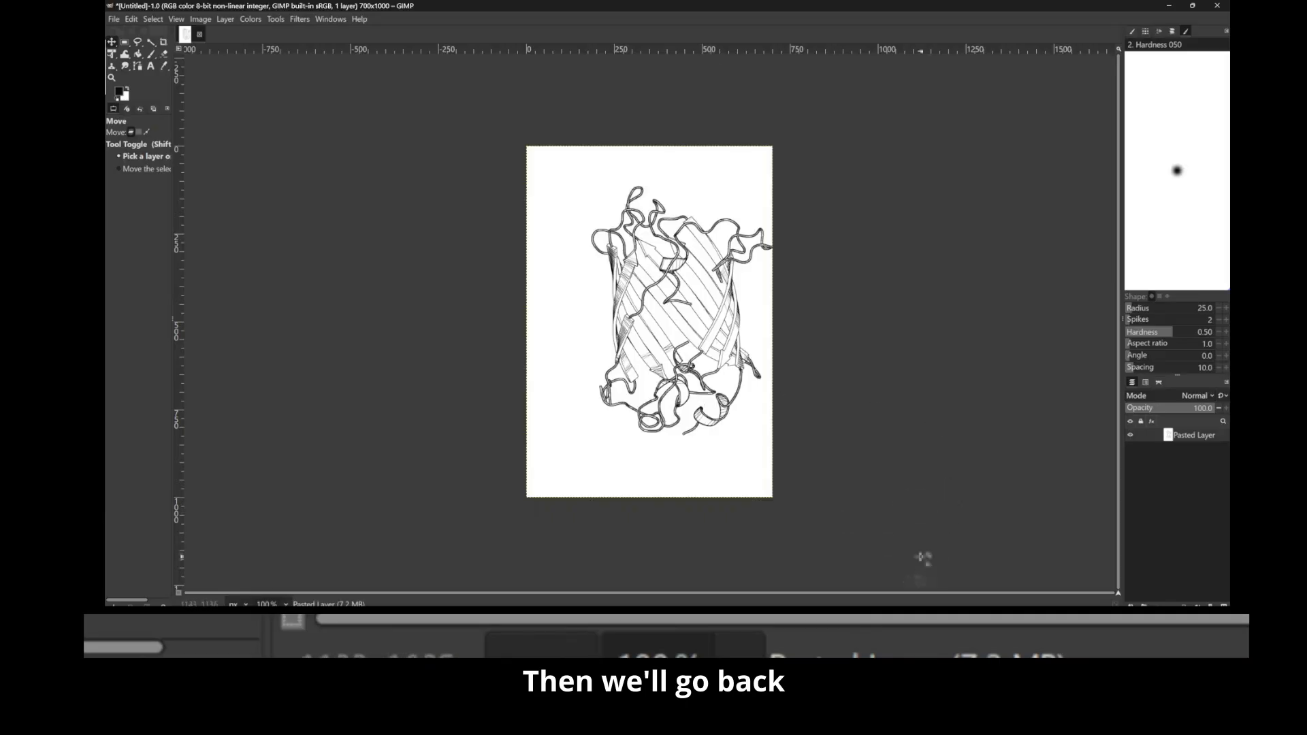
Step: Return to PyMOL, hide the 1EMA_A and sheets objects, and show the 1EMA active-site residues and organics objects
key(alt+Tab)
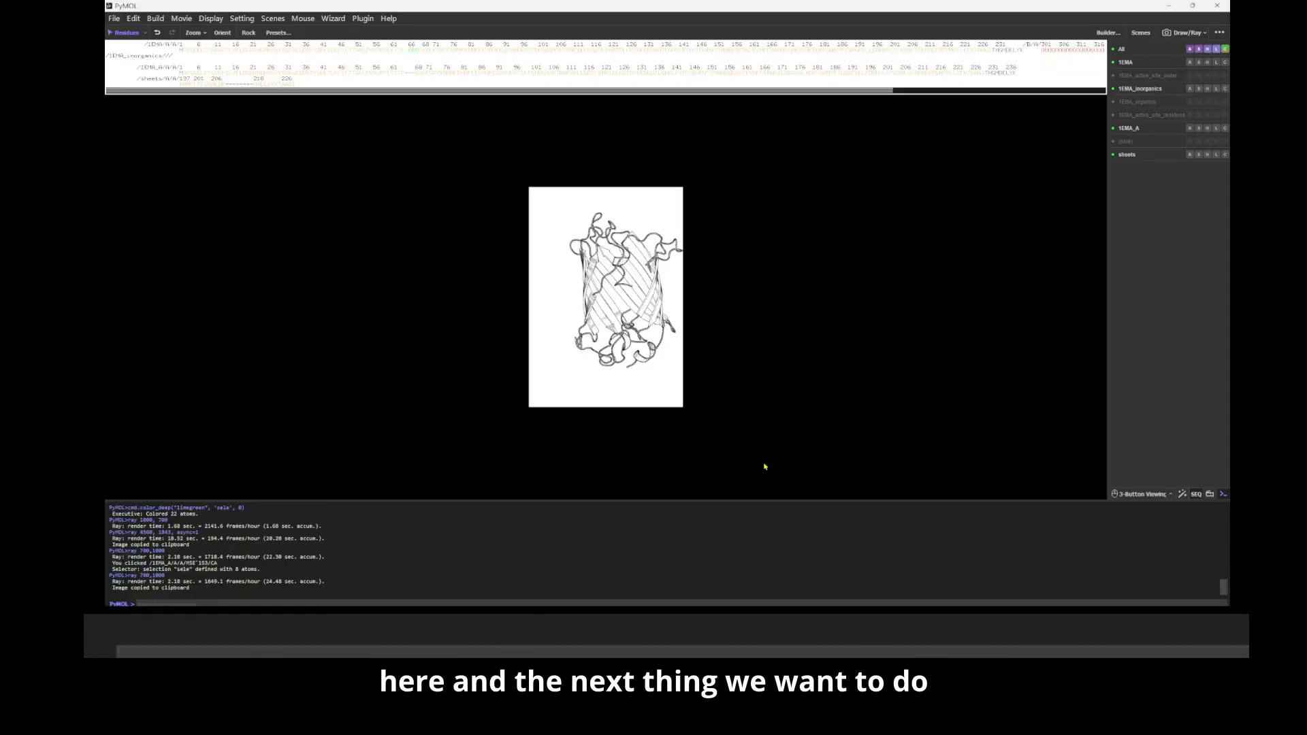
click(649, 353)
click(648, 352)
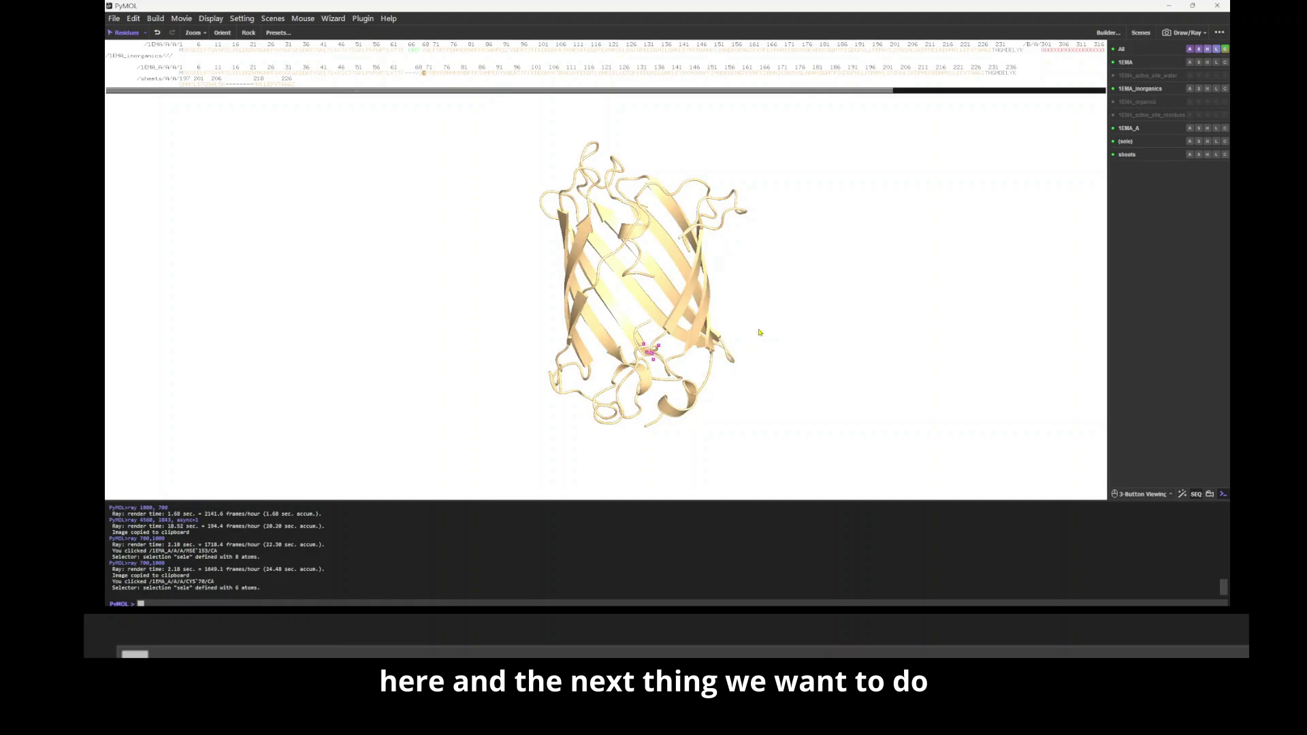
click(778, 378)
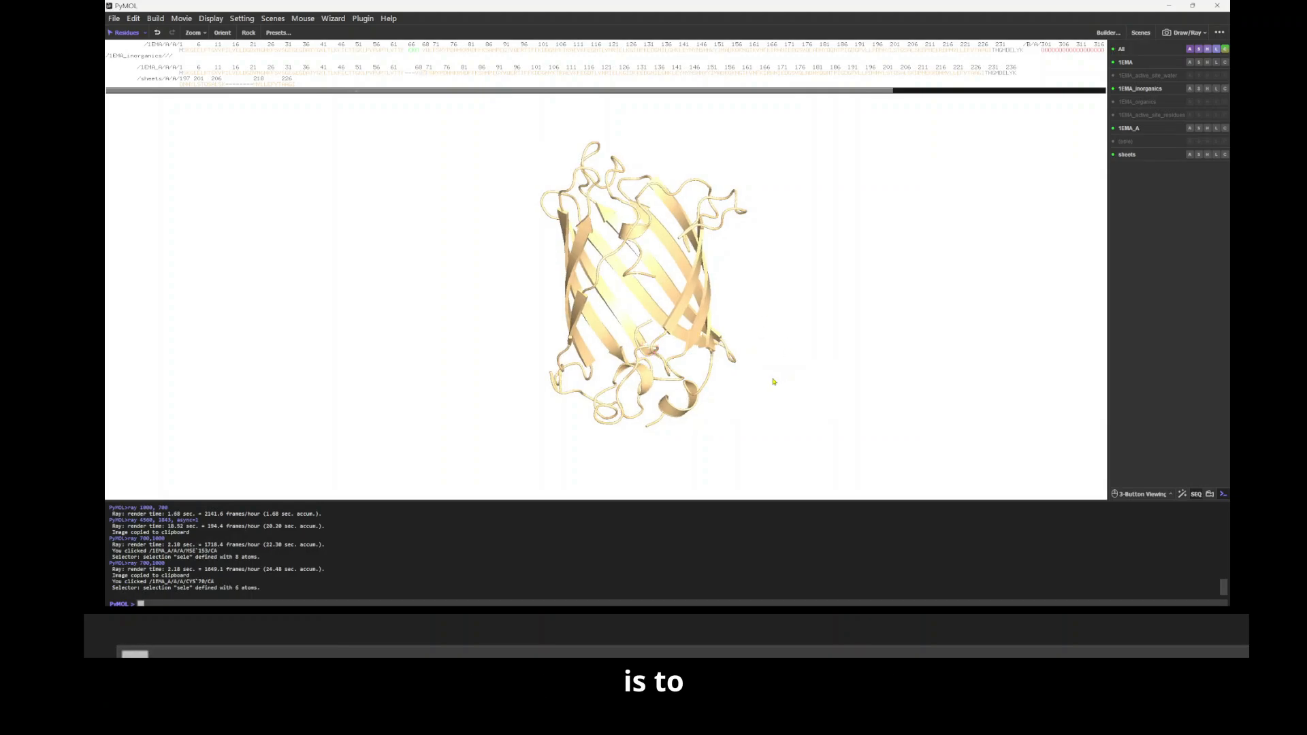
click(1141, 130)
click(1141, 130)
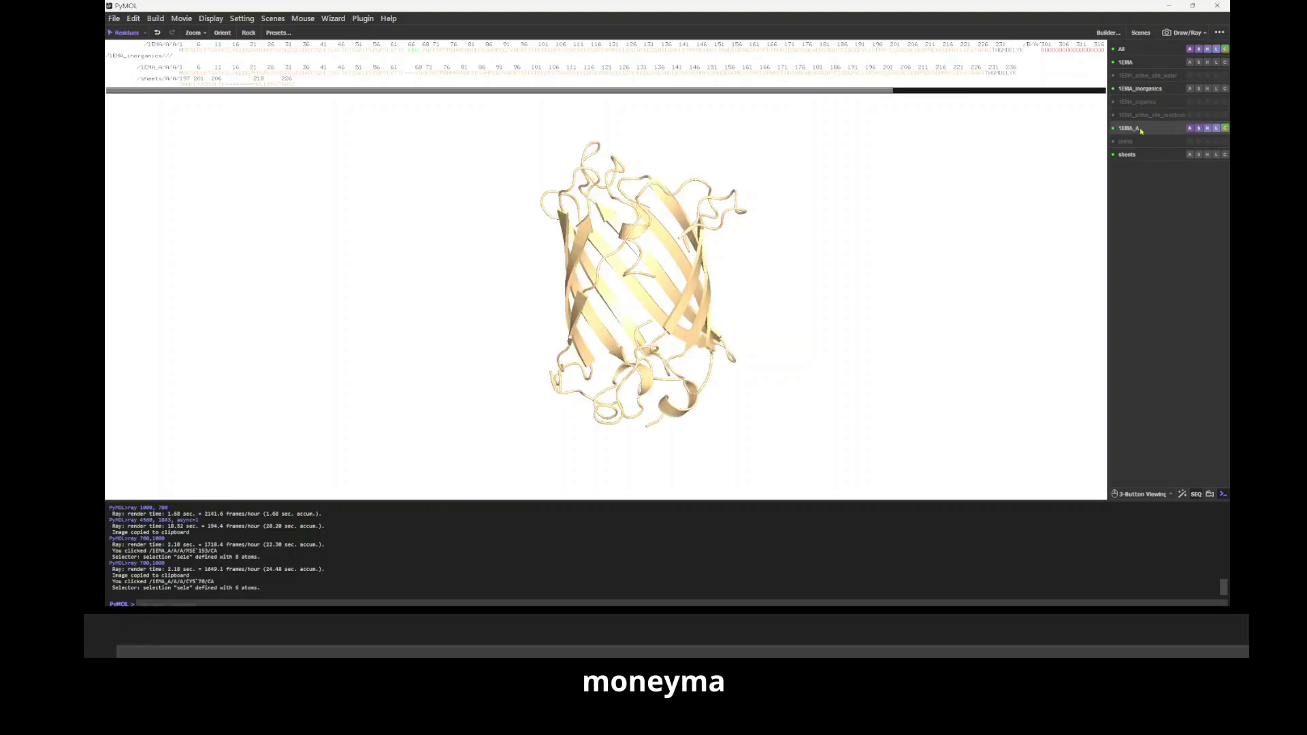
click(1141, 130)
click(1128, 155)
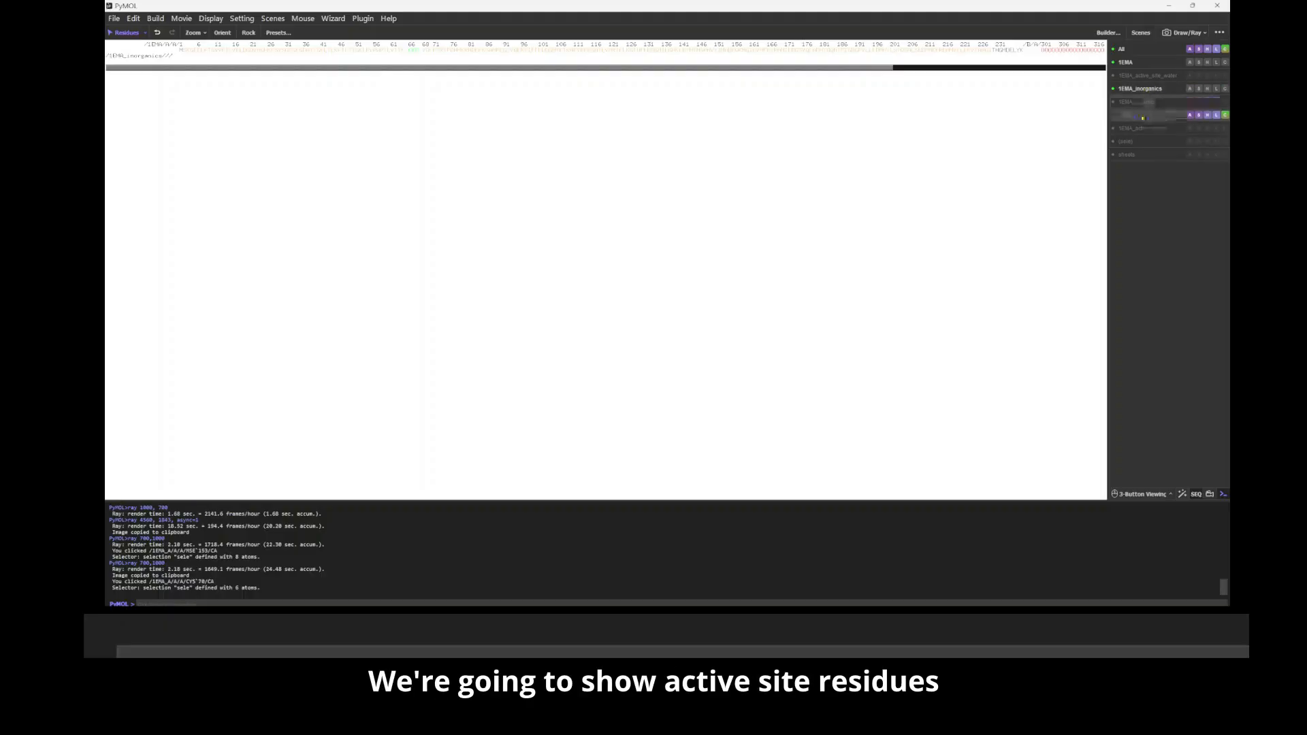
click(1143, 116)
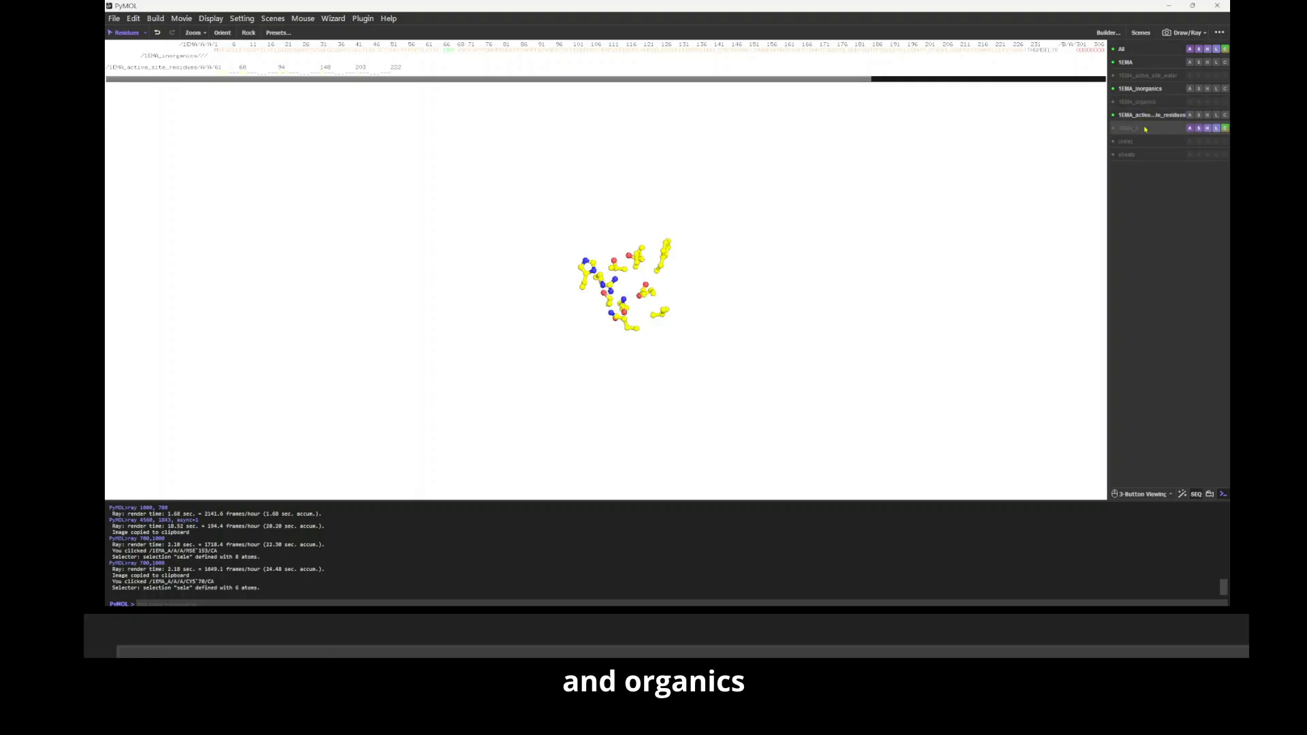
click(1144, 103)
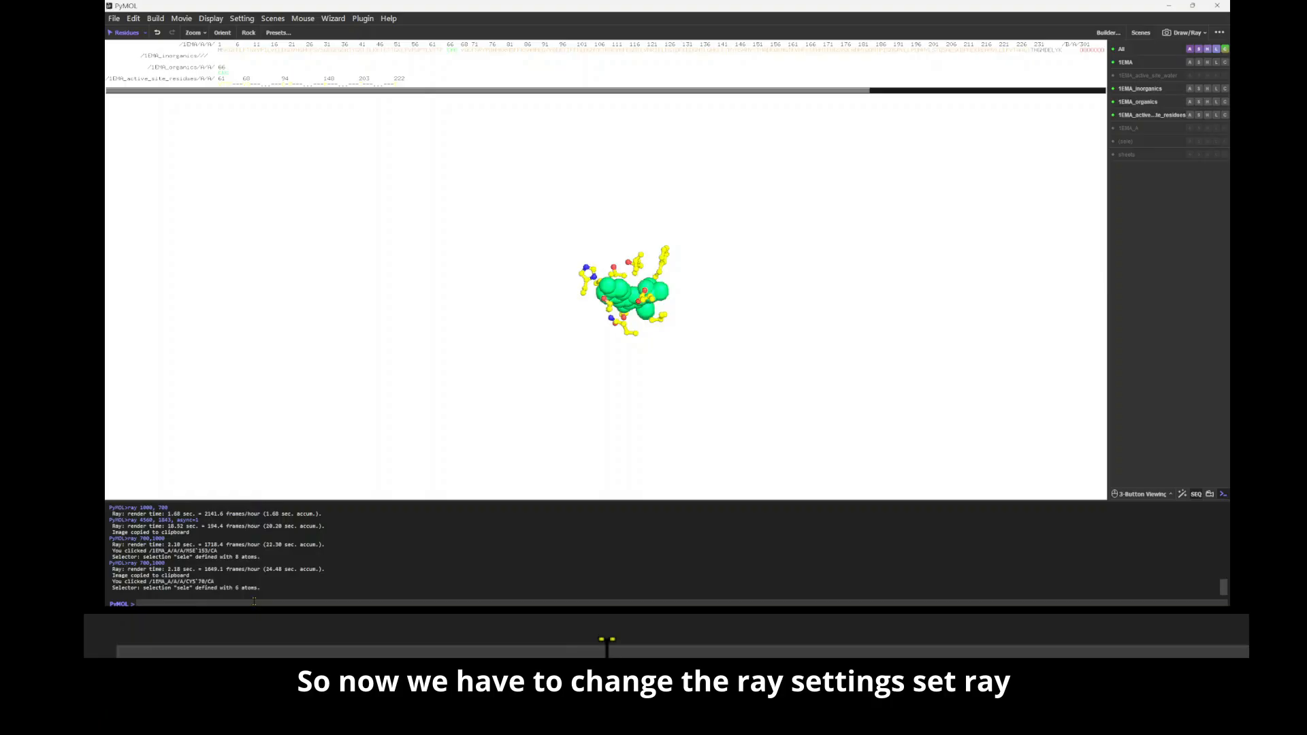
Step: Set ray_trace_mode to 0 for rendering the ligand and active-site residues
text(set r)
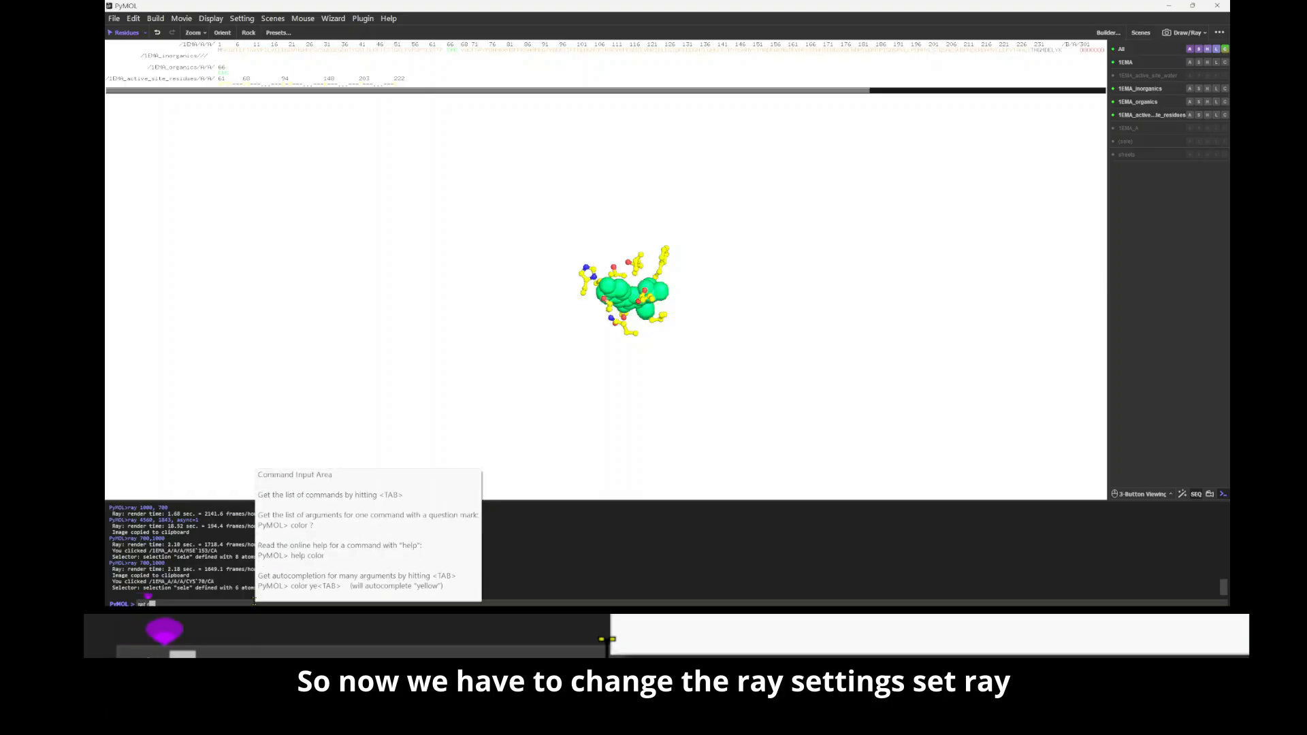
text(ay_trace_mod)
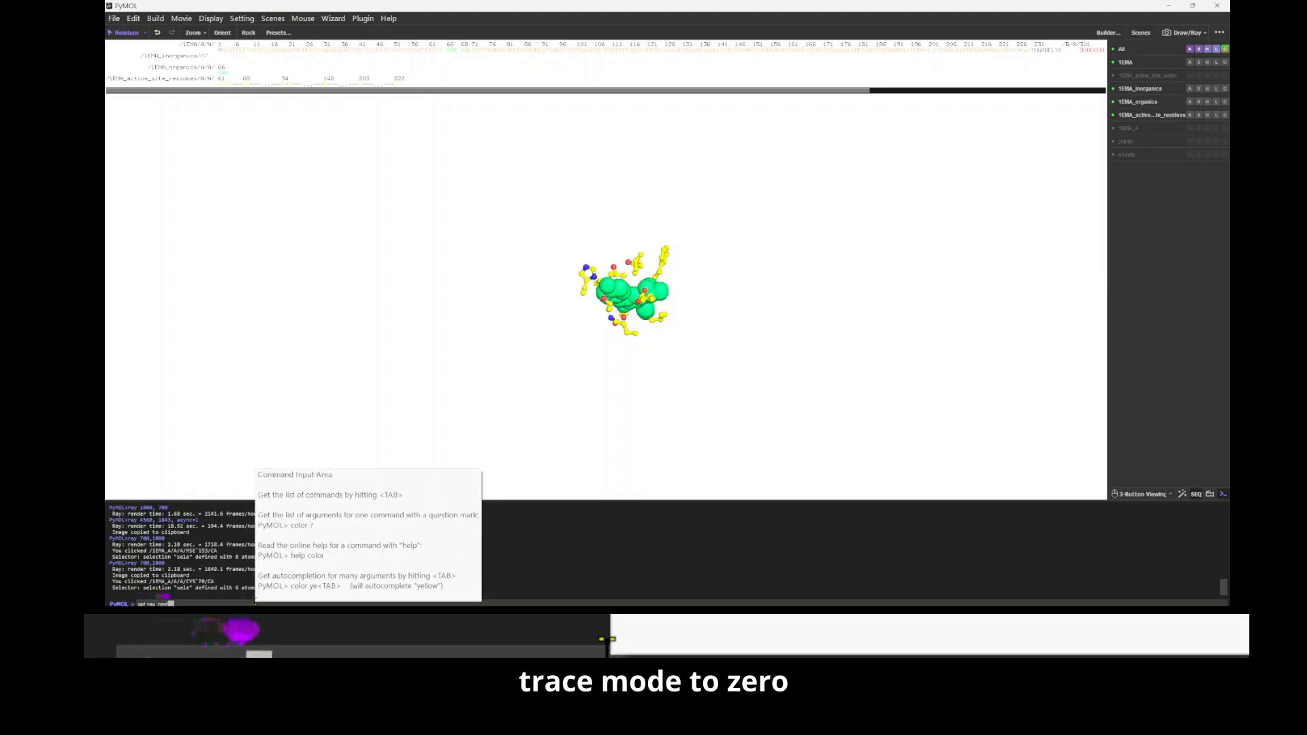
text(e, 0)
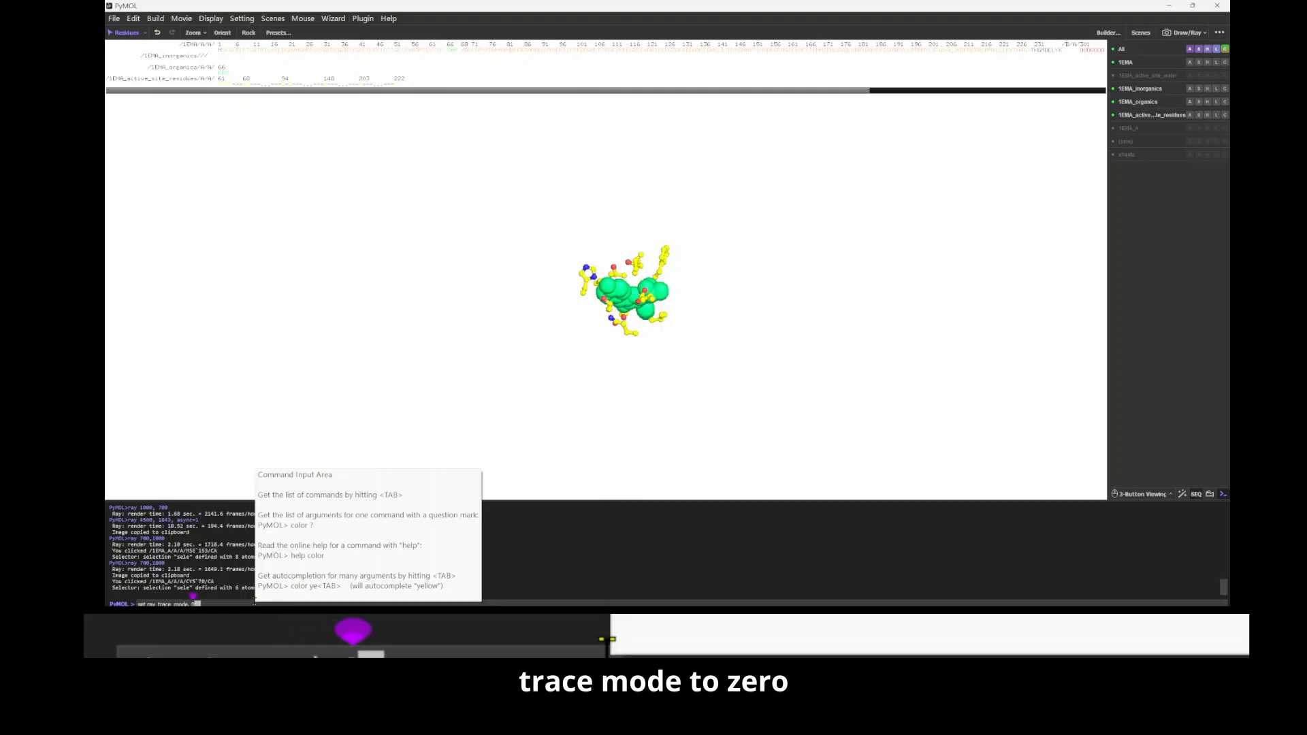
key(Return)
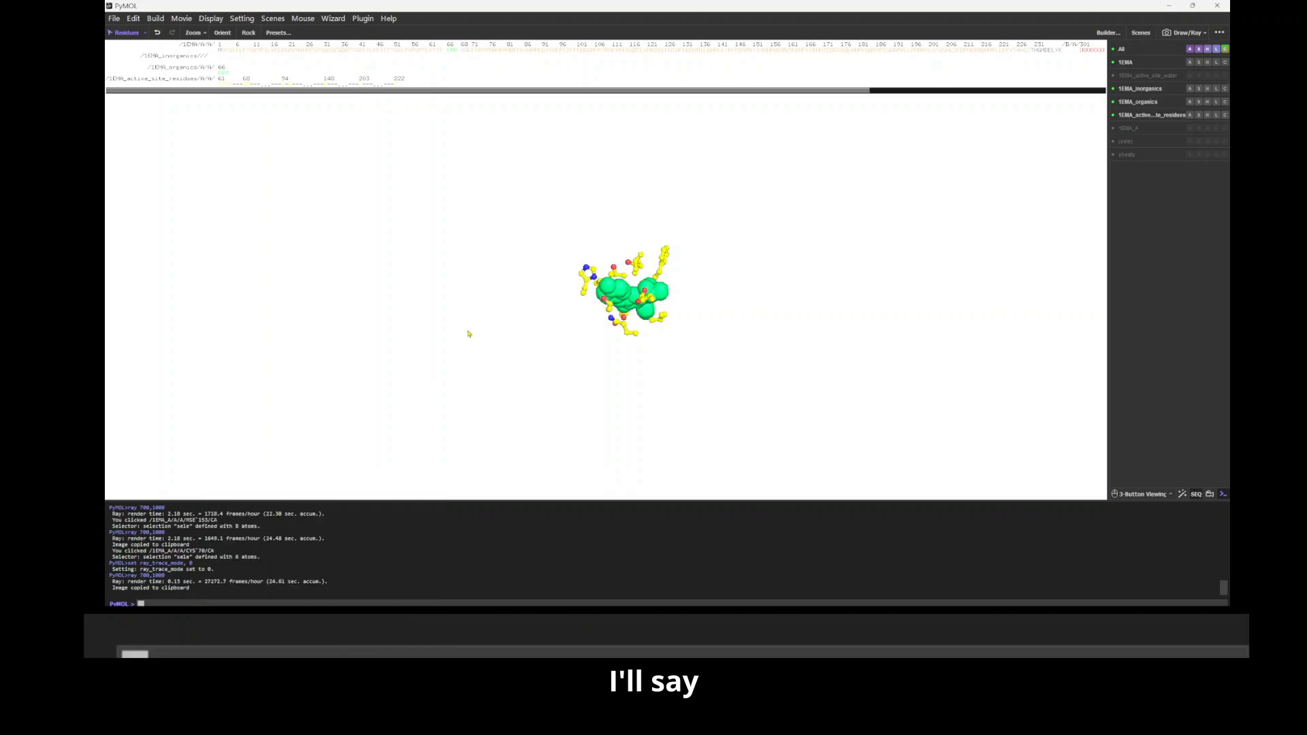
Step: Set ray_opaque_background to 0 for a transparent render background
text(se)
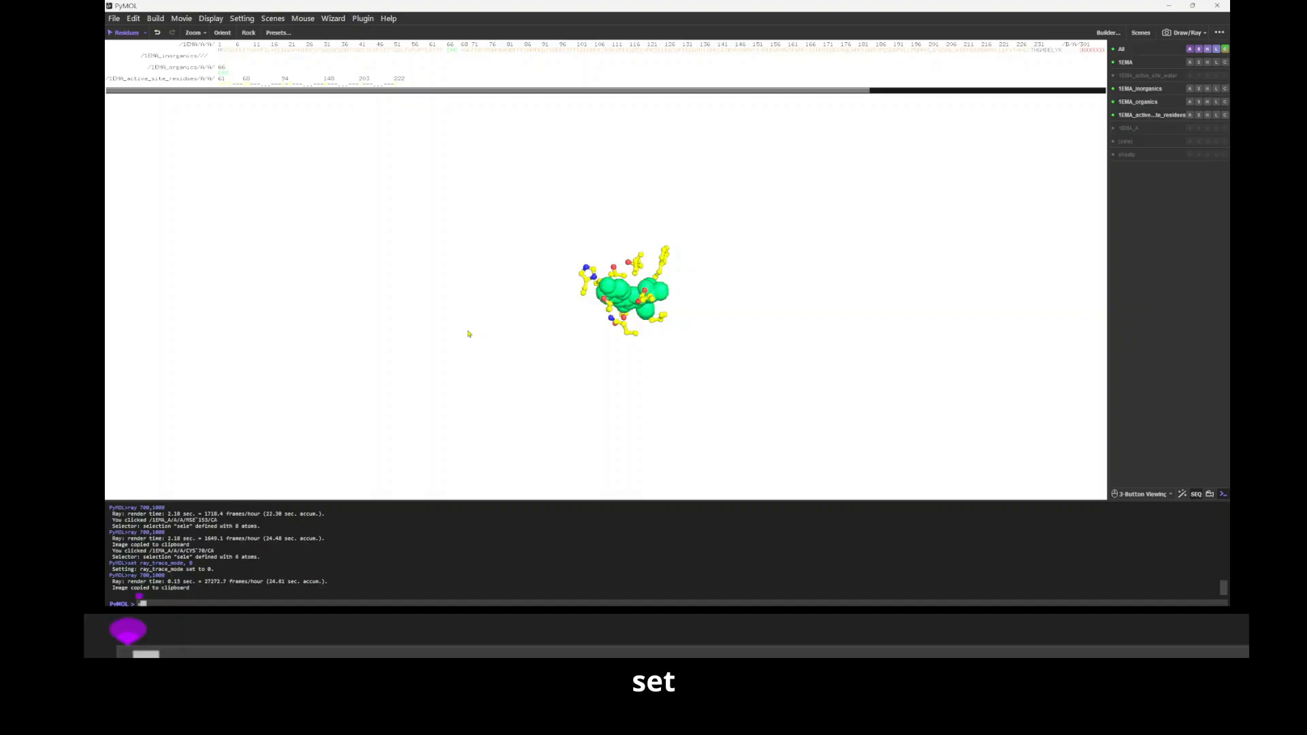
text(t ra)
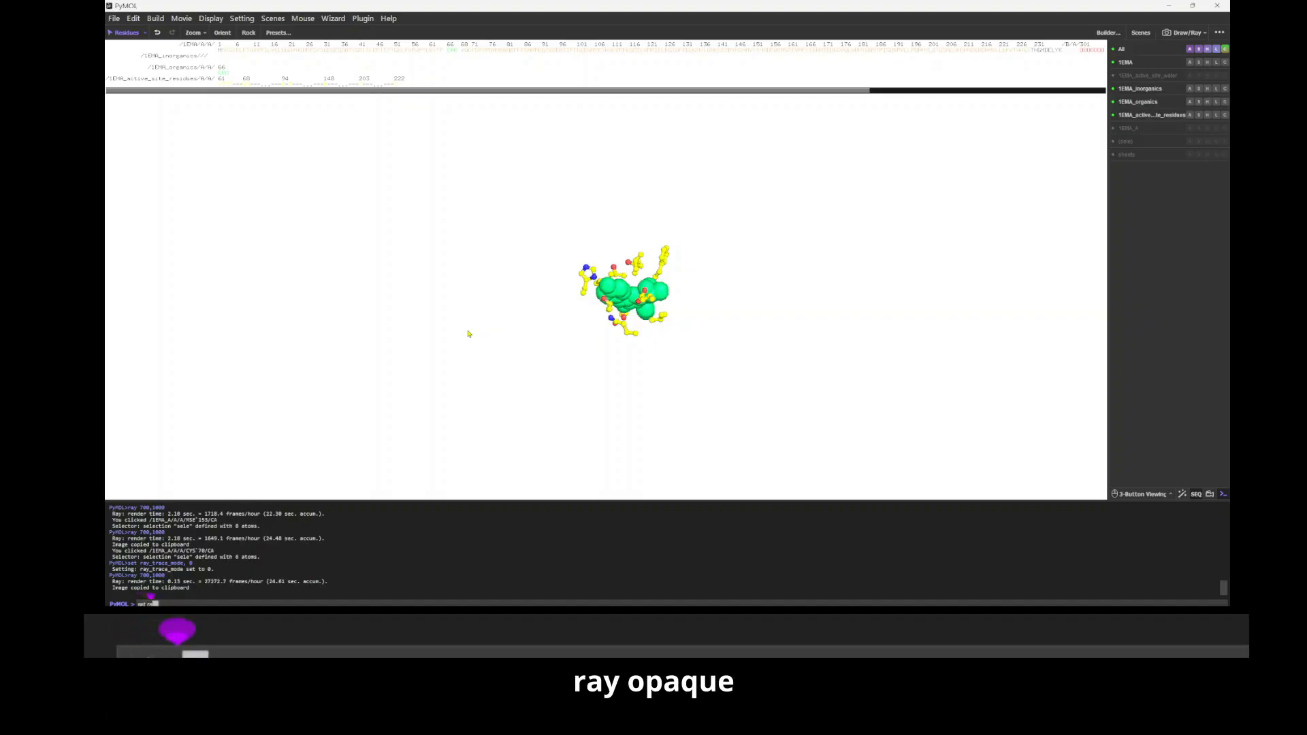
text(y_opaqu)
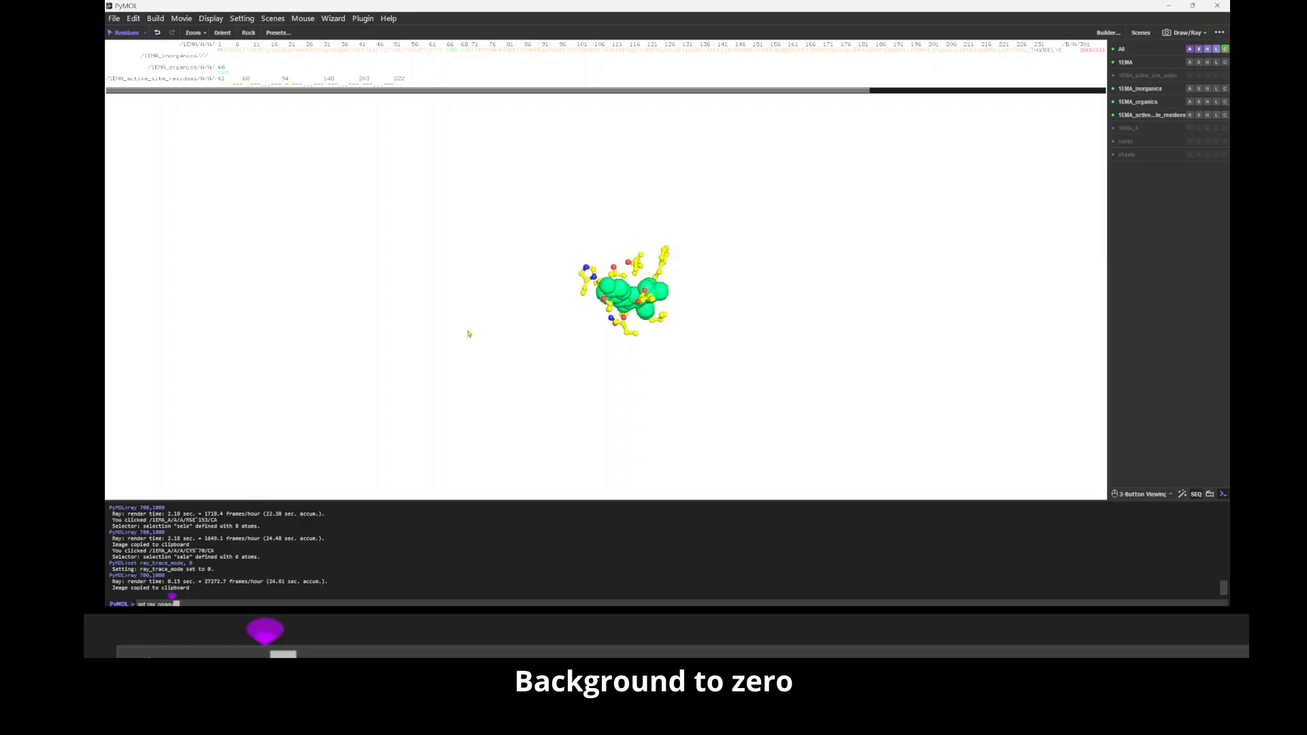
text(e_backgrou)
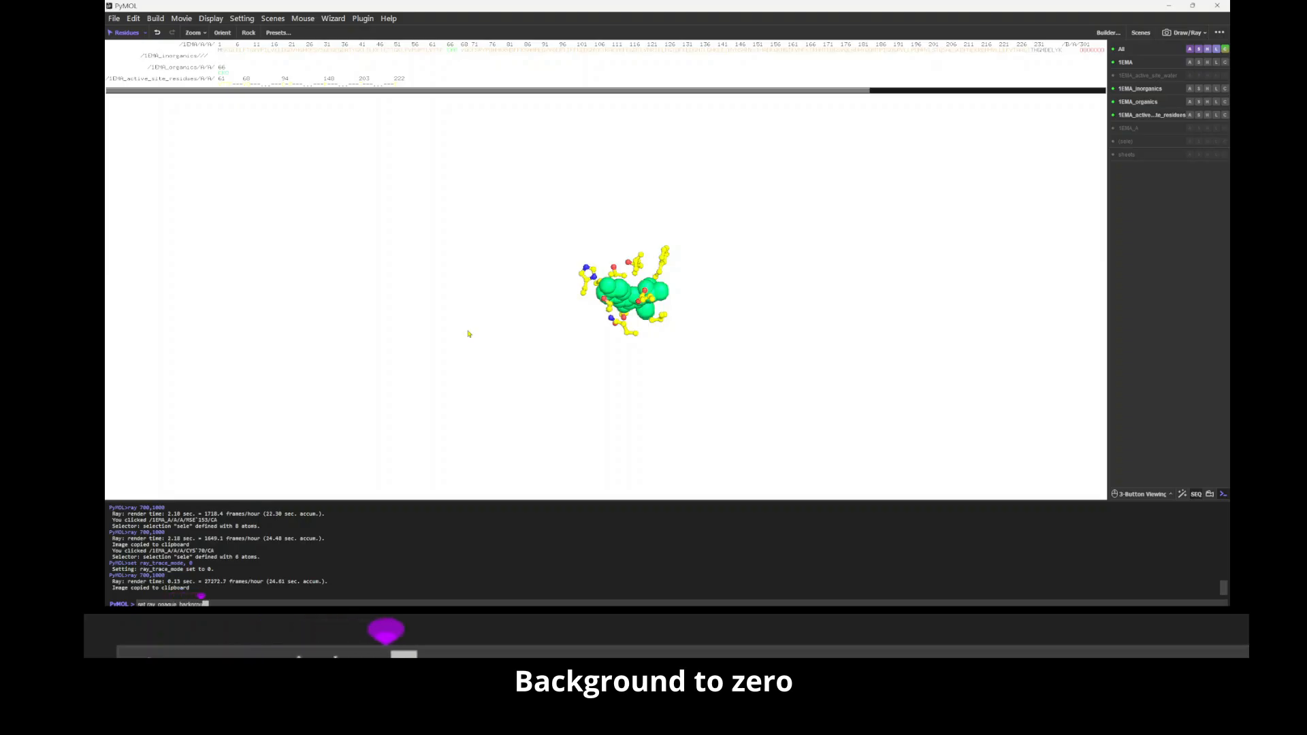
text(nd, 0)
key(Return)
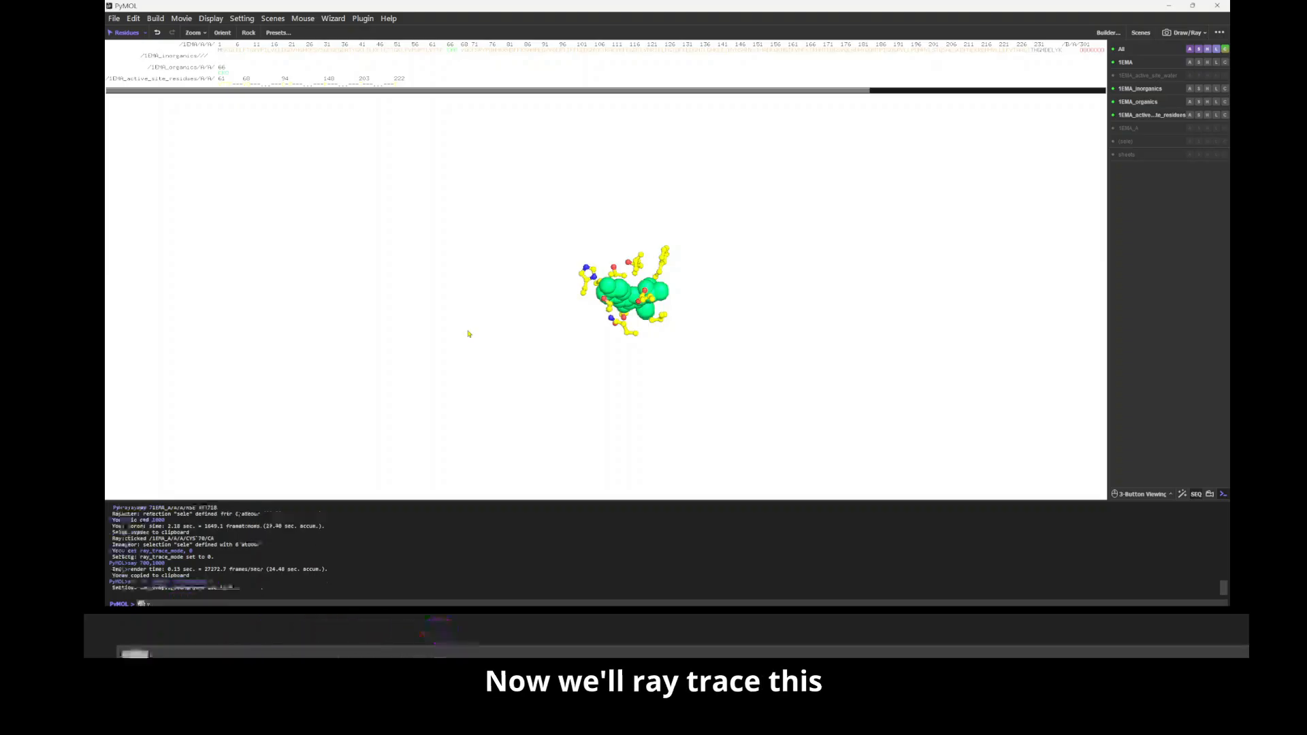
Step: Ray trace the ligand and active-site residues at 700,1000 and copy the image to the clipboard
key(Up)
key(Up)
key(Return)
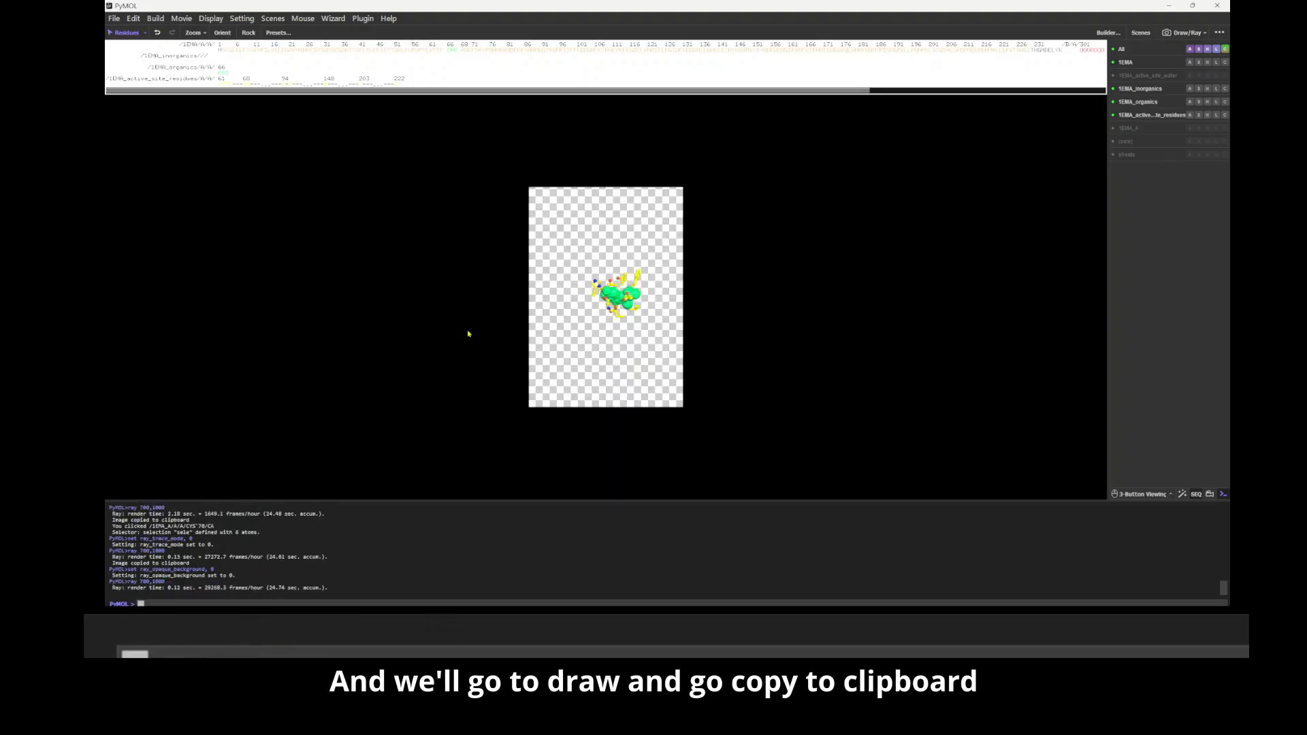
click(1184, 33)
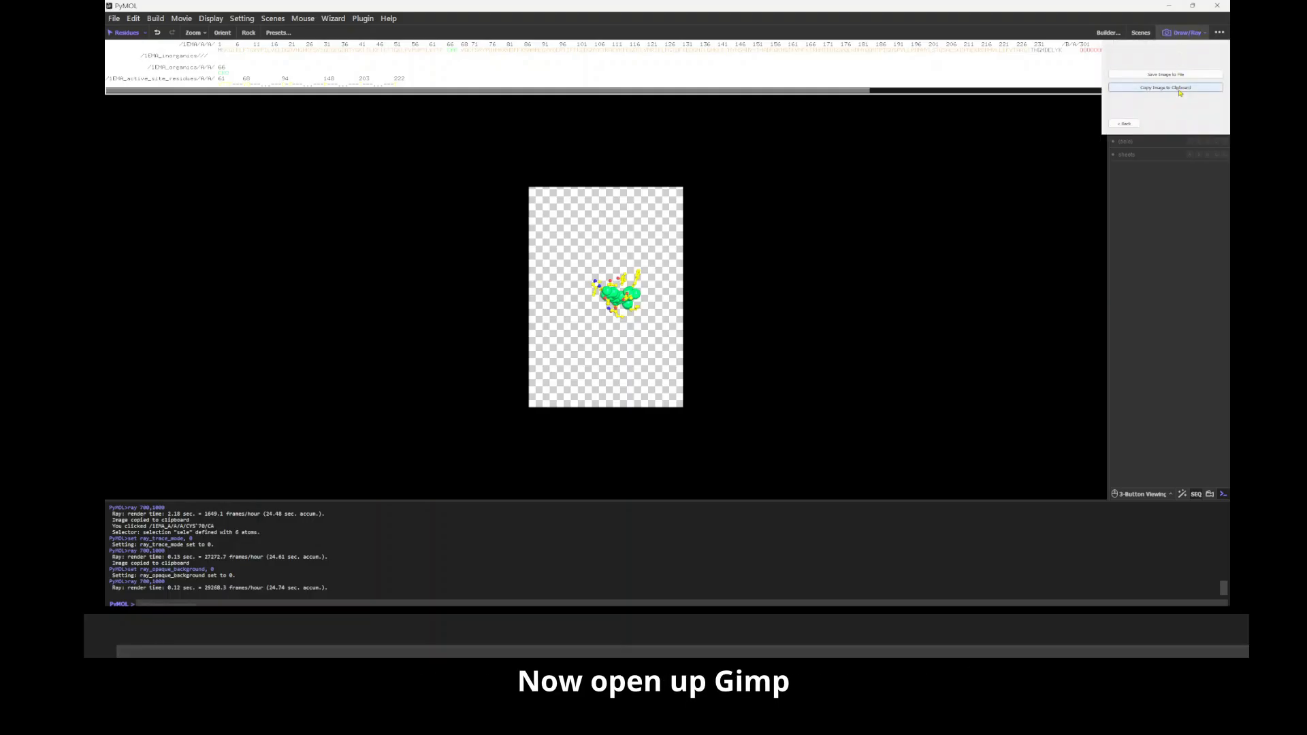
click(1180, 88)
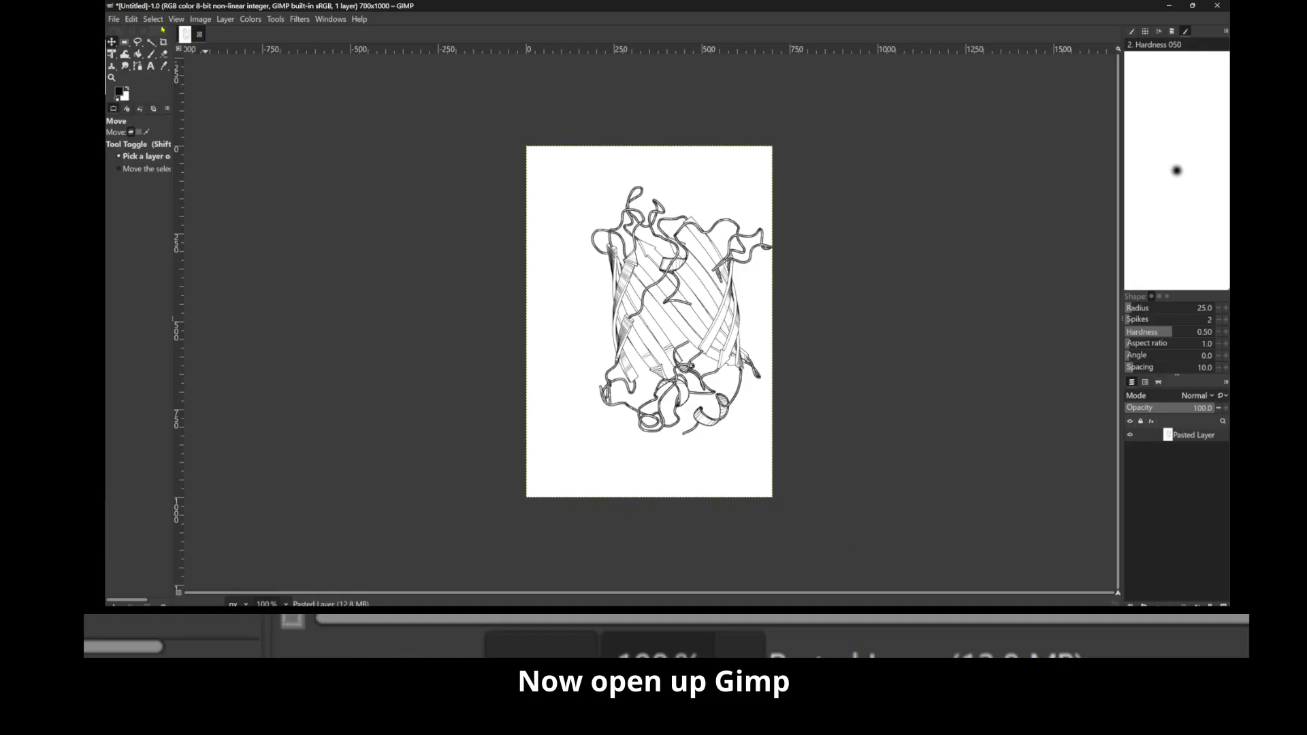
Step: In GIMP, paste the ligand render as a new layer above the outline image, and return to PyMOL
click(131, 19)
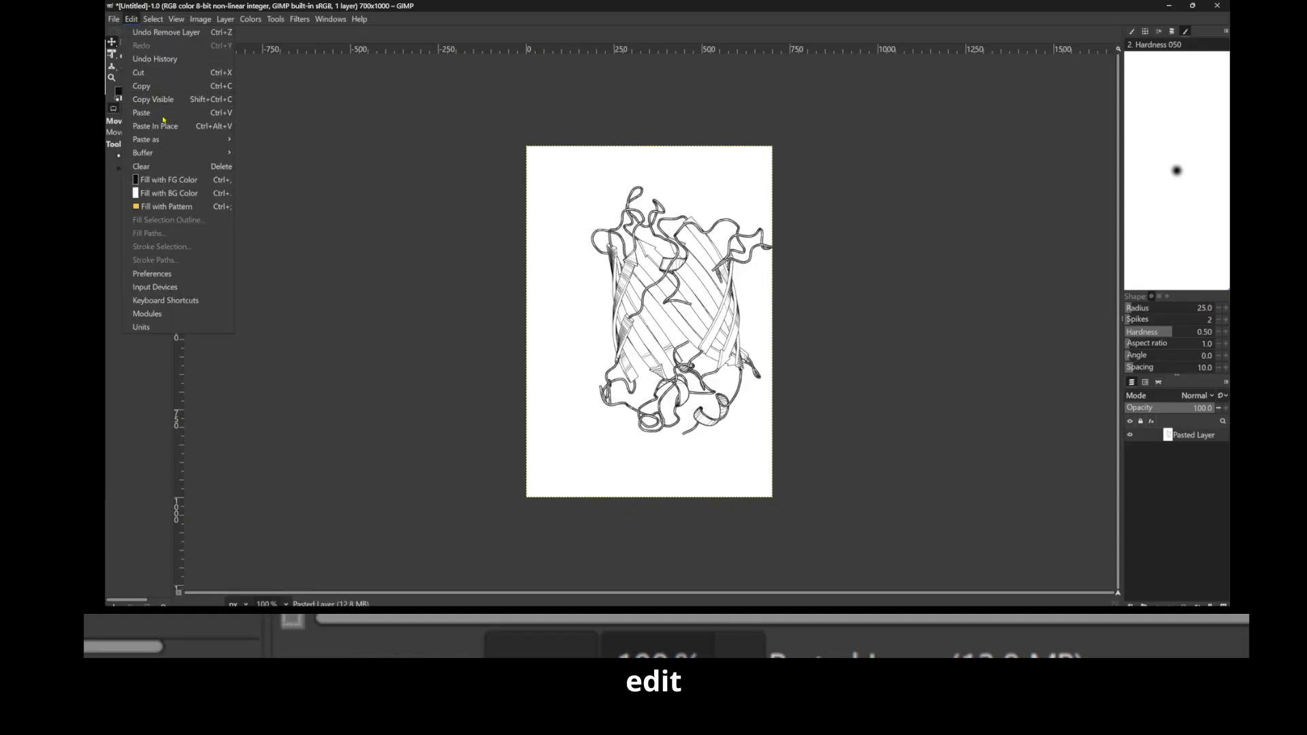
click(141, 113)
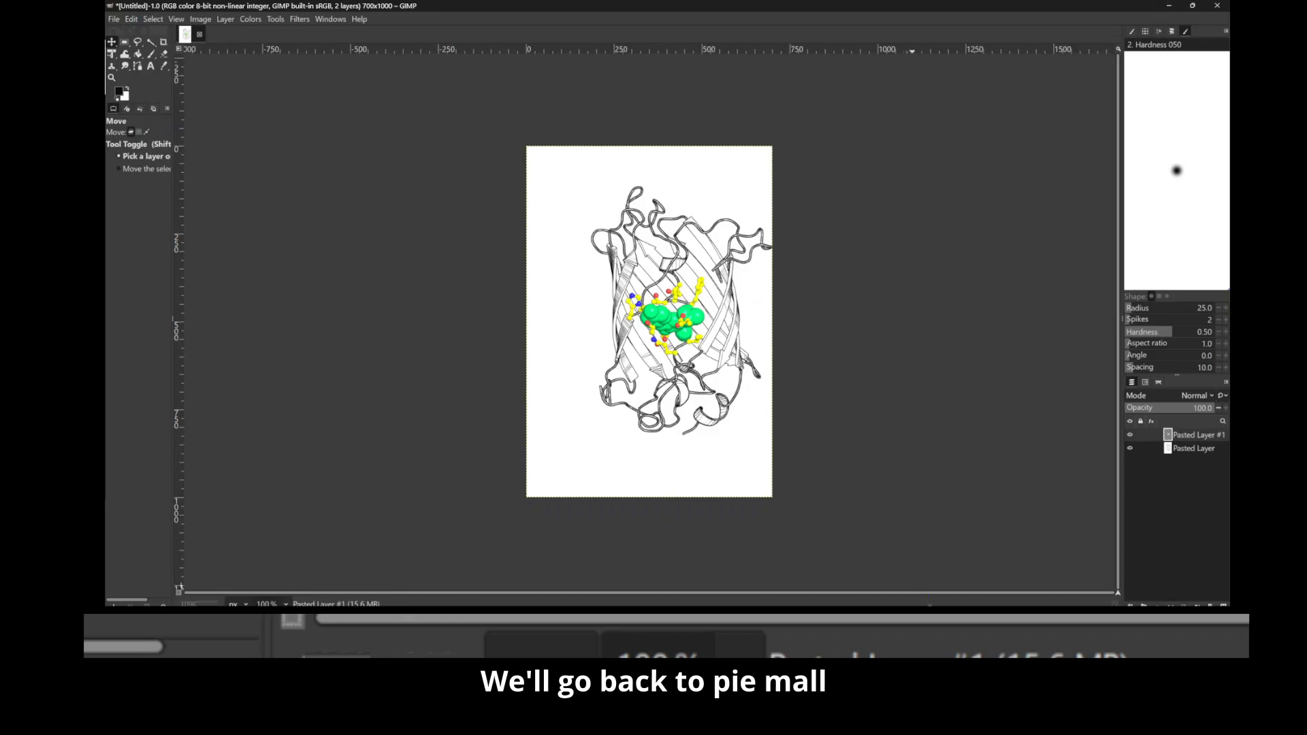
key(alt+Tab)
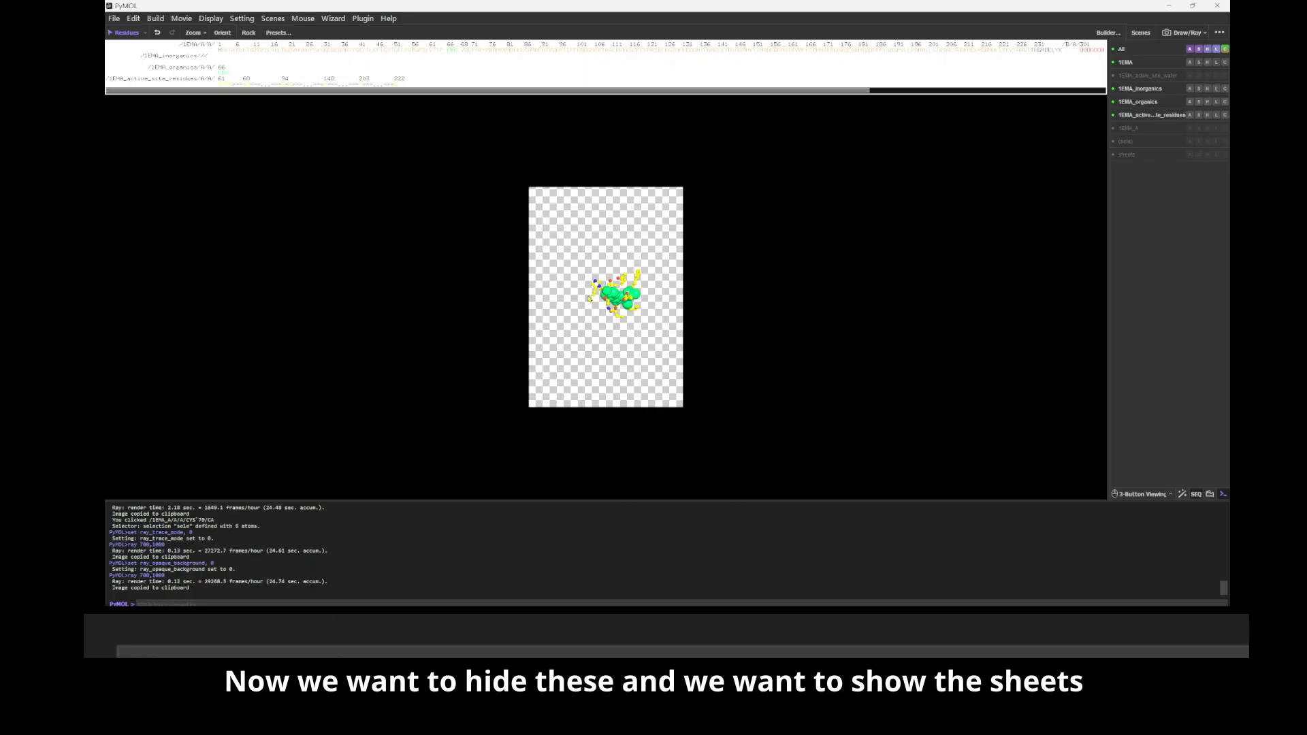
Step: Hide the inorganics, the ligand, the active-site residues and the atom selection, and enable the sheets object
click(621, 324)
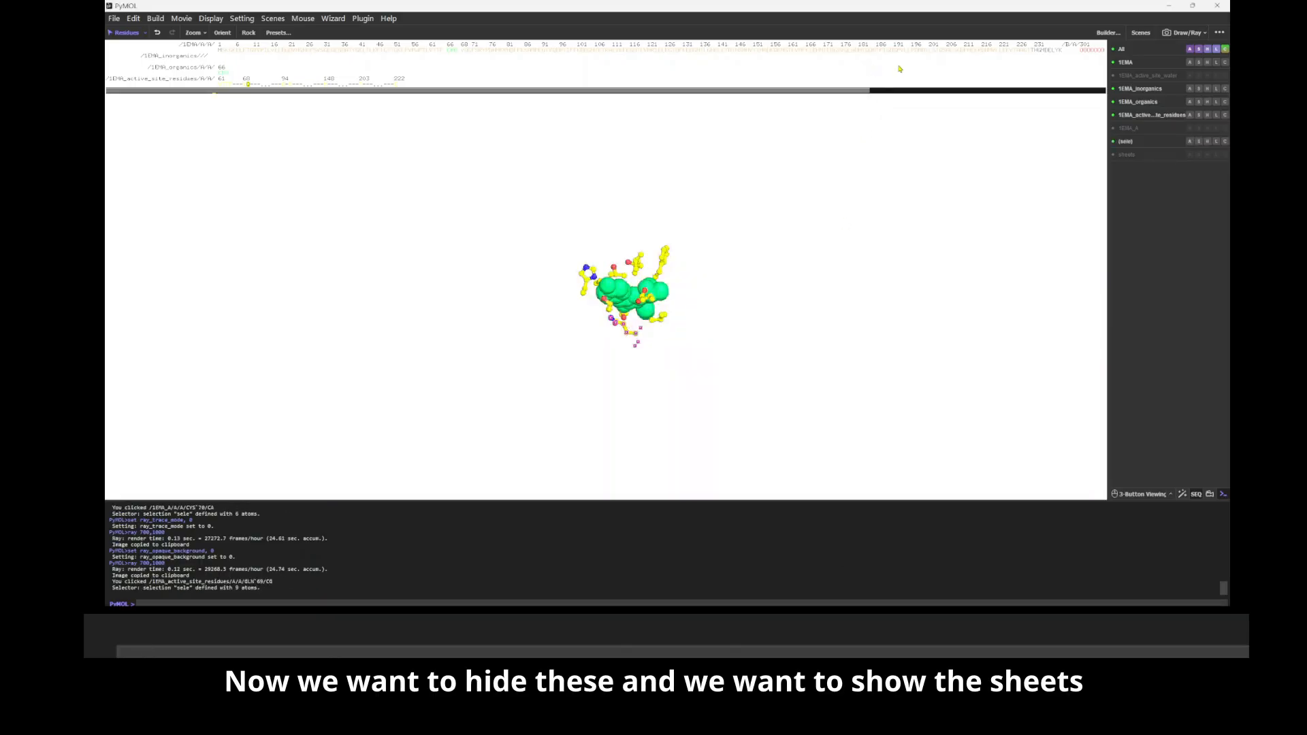
click(1139, 88)
click(1138, 102)
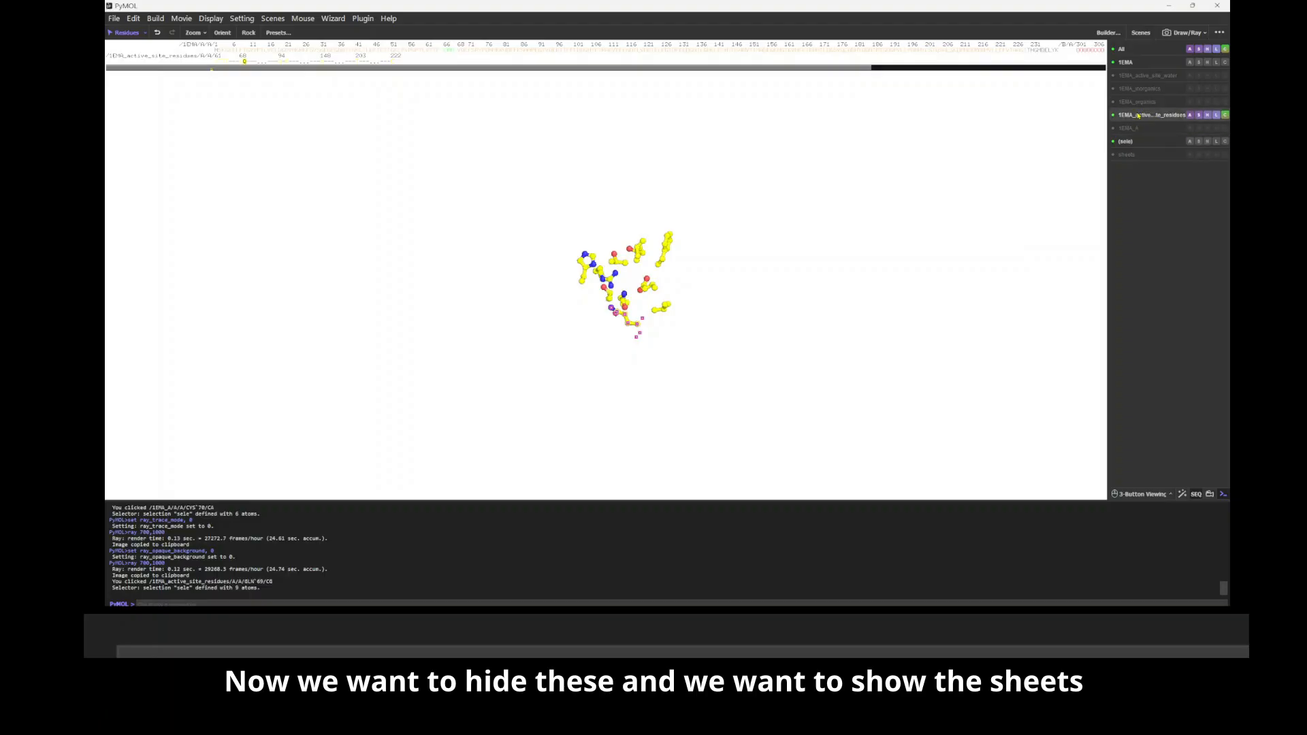
click(1150, 114)
click(1127, 154)
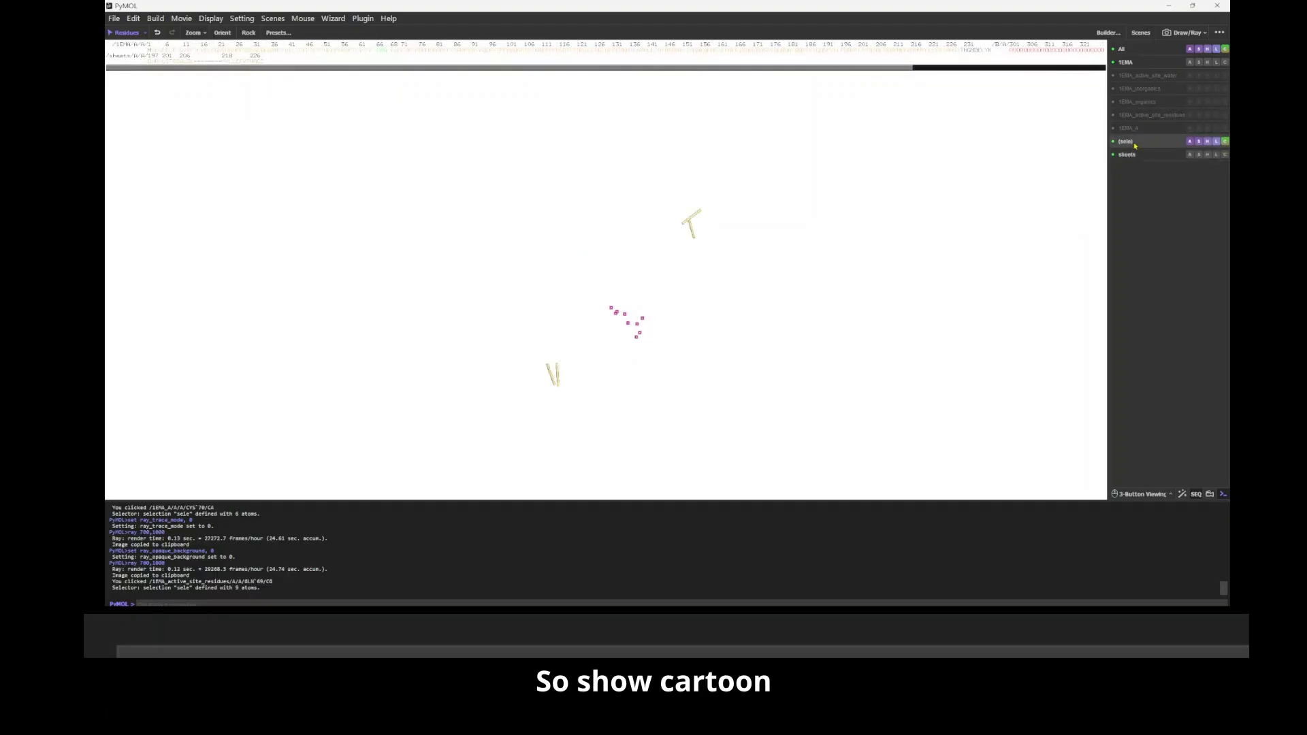
click(1126, 141)
Step: Show the sheets object as cartoon and color it white
click(1199, 155)
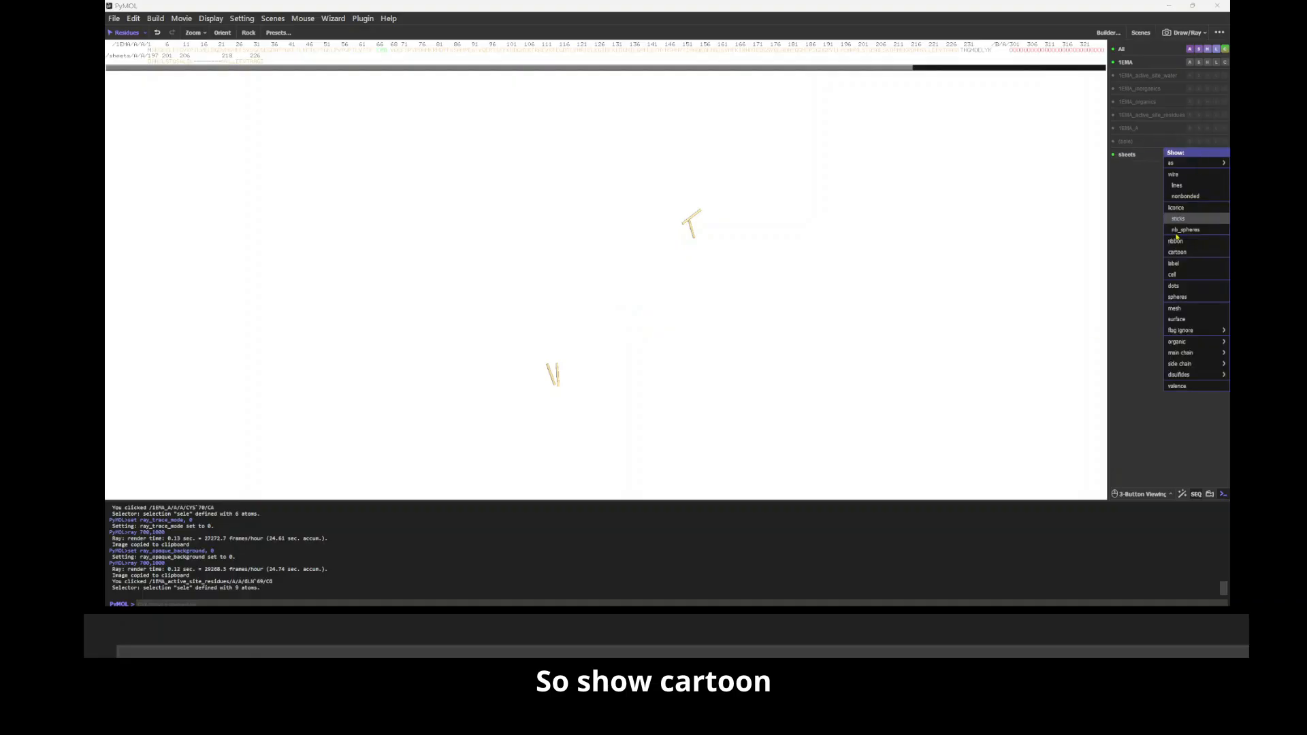
click(1173, 253)
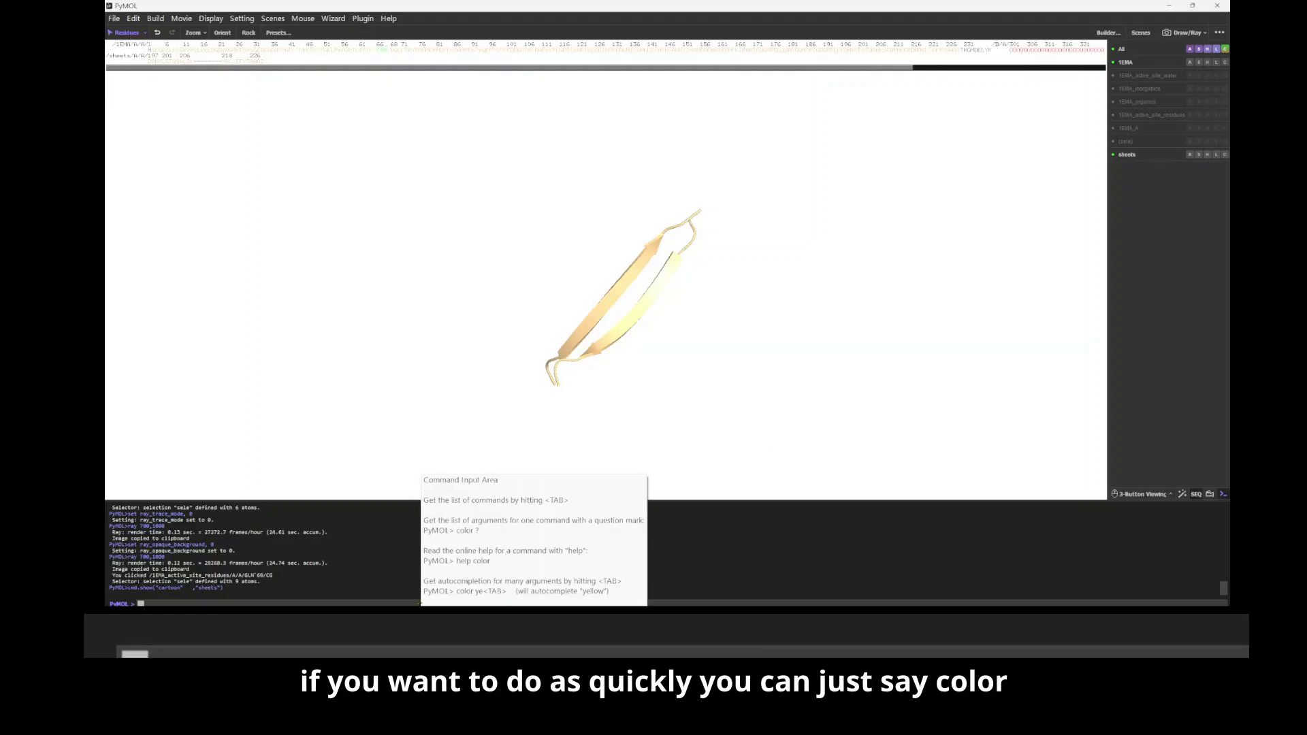
click(1225, 154)
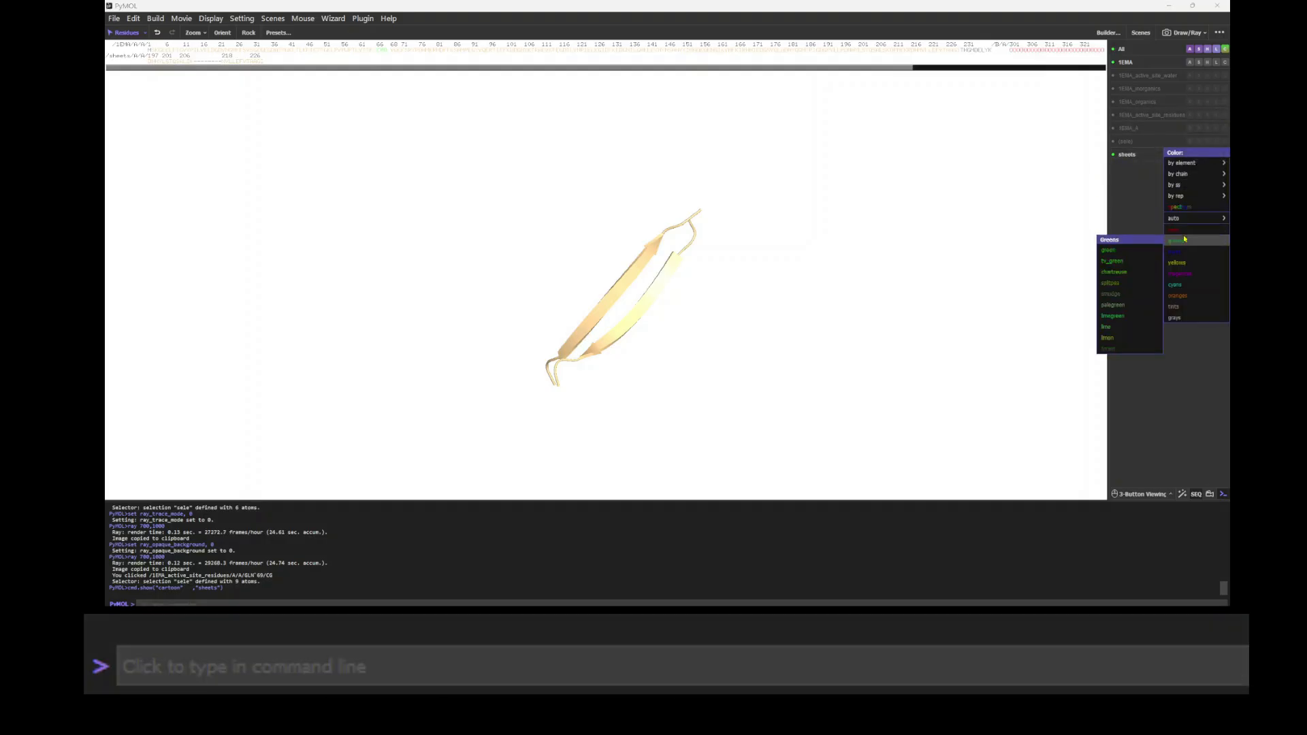
mouse_move(1175, 317)
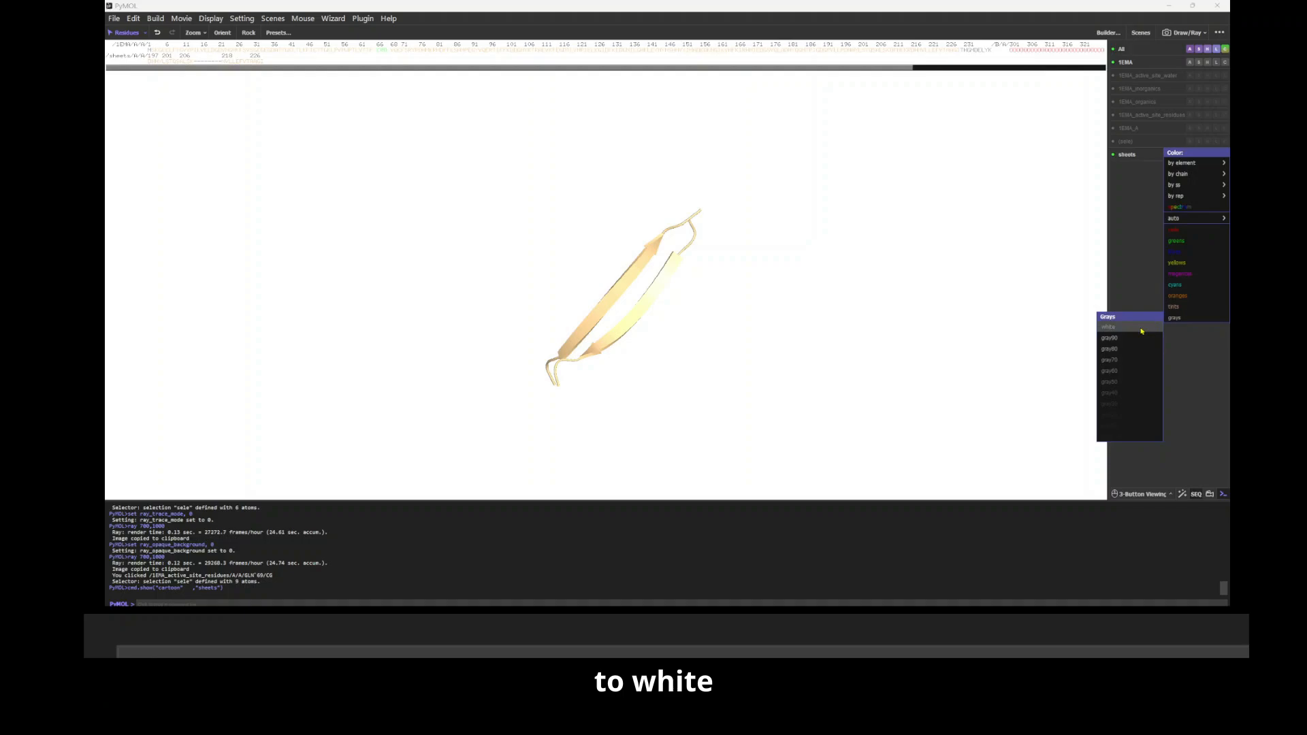
click(1142, 330)
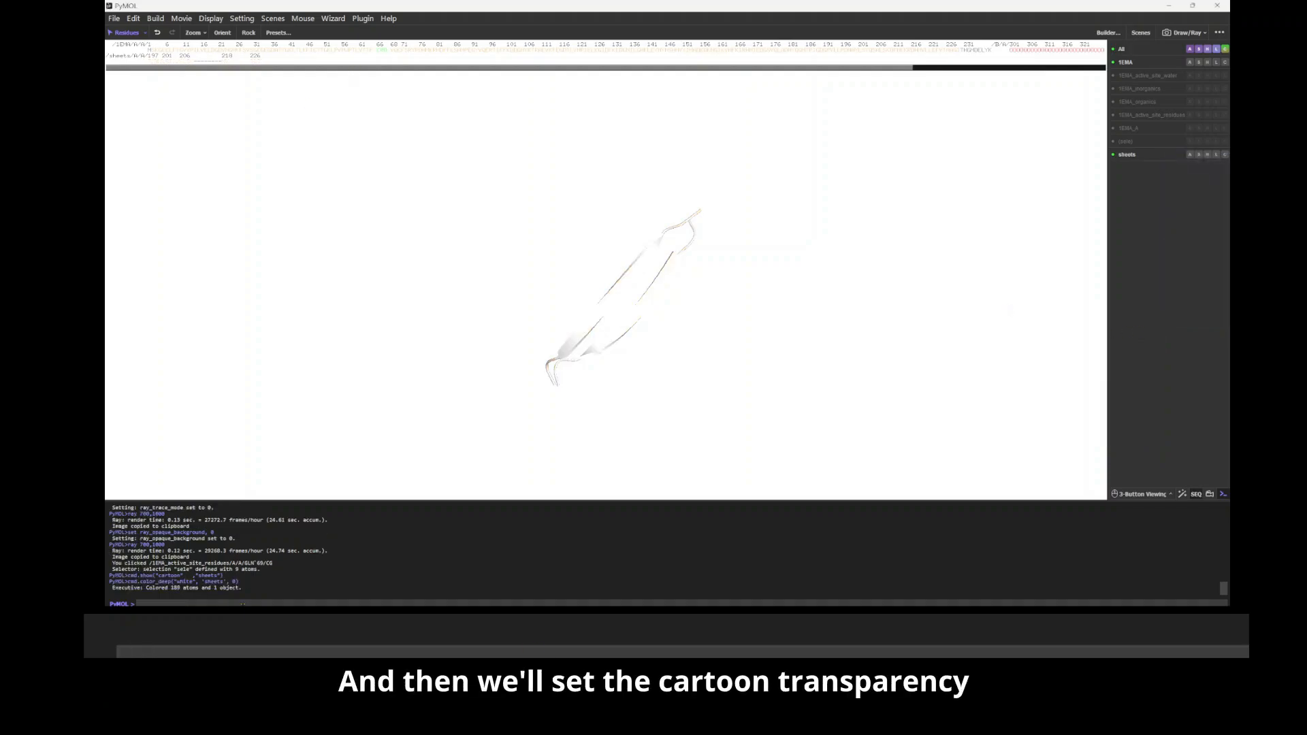
Step: Set cartoon_transparency to 0.5 for the sheets object
text(set)
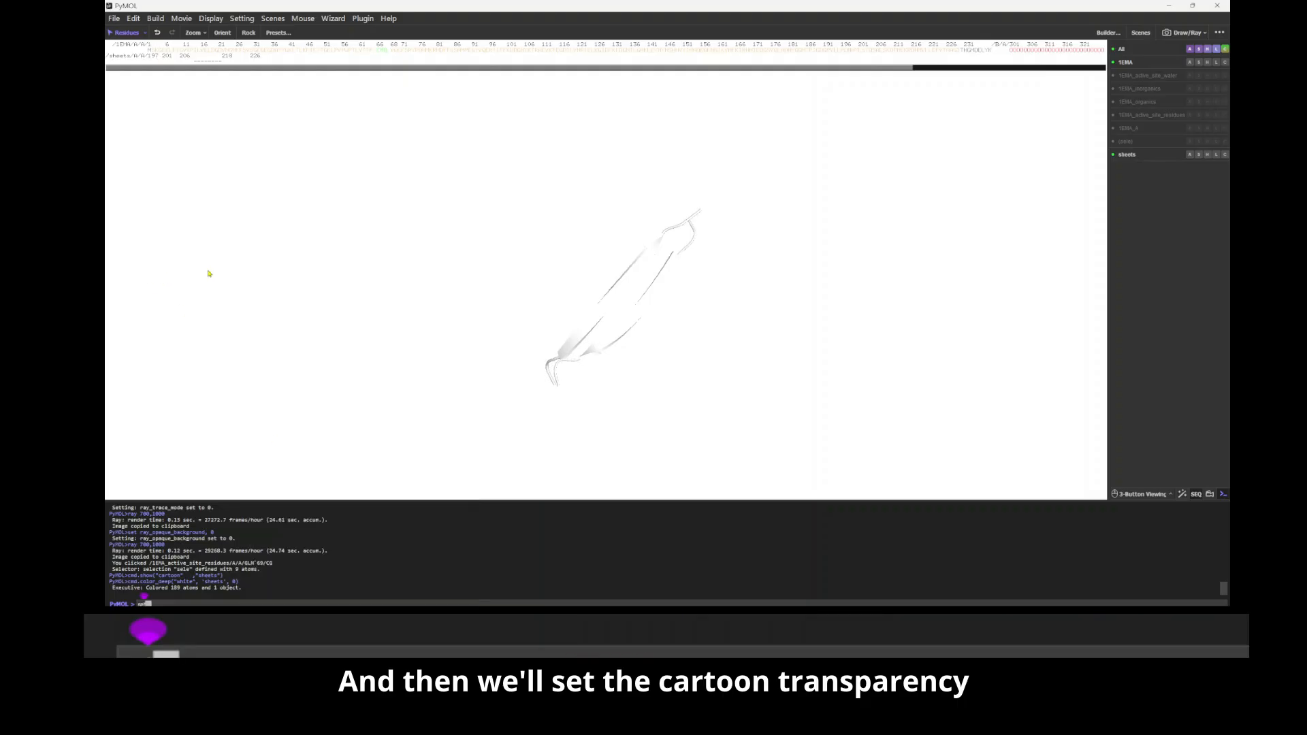
text( ca)
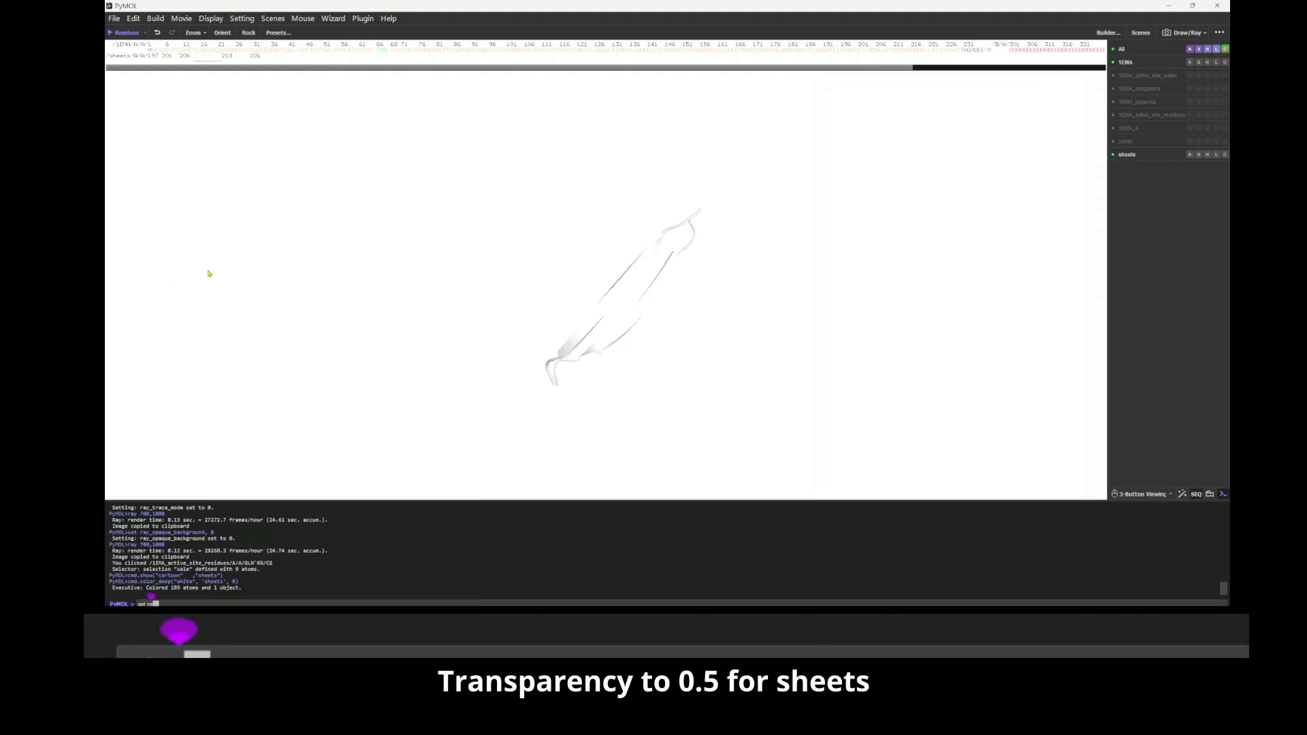
text(rtoon_tra)
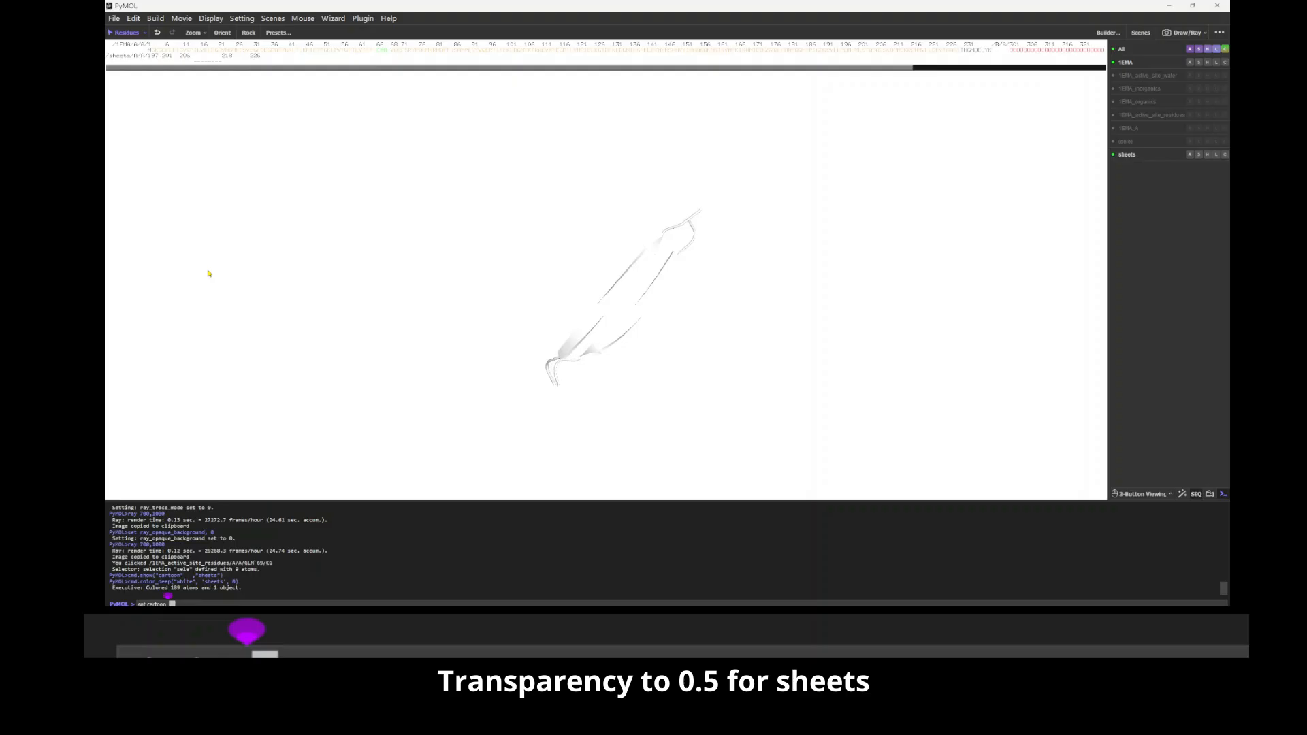
text(nspar)
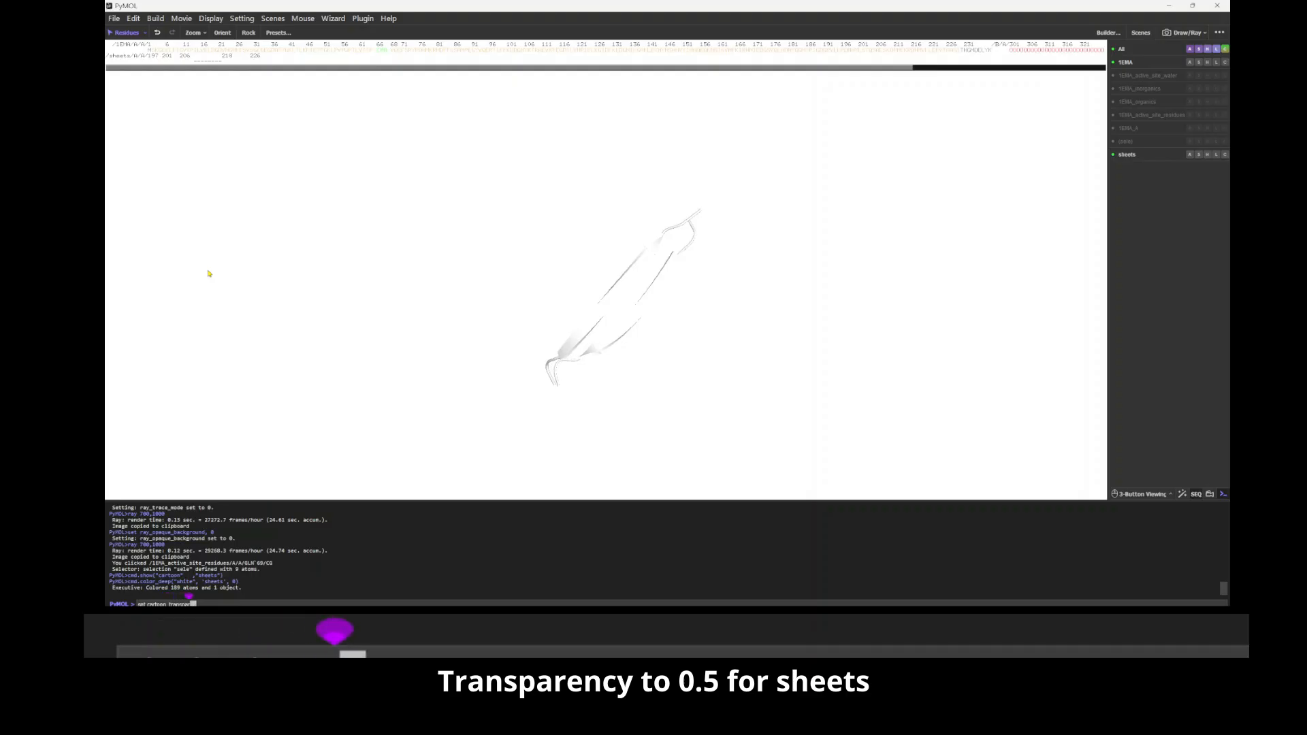
text(ency, 0.)
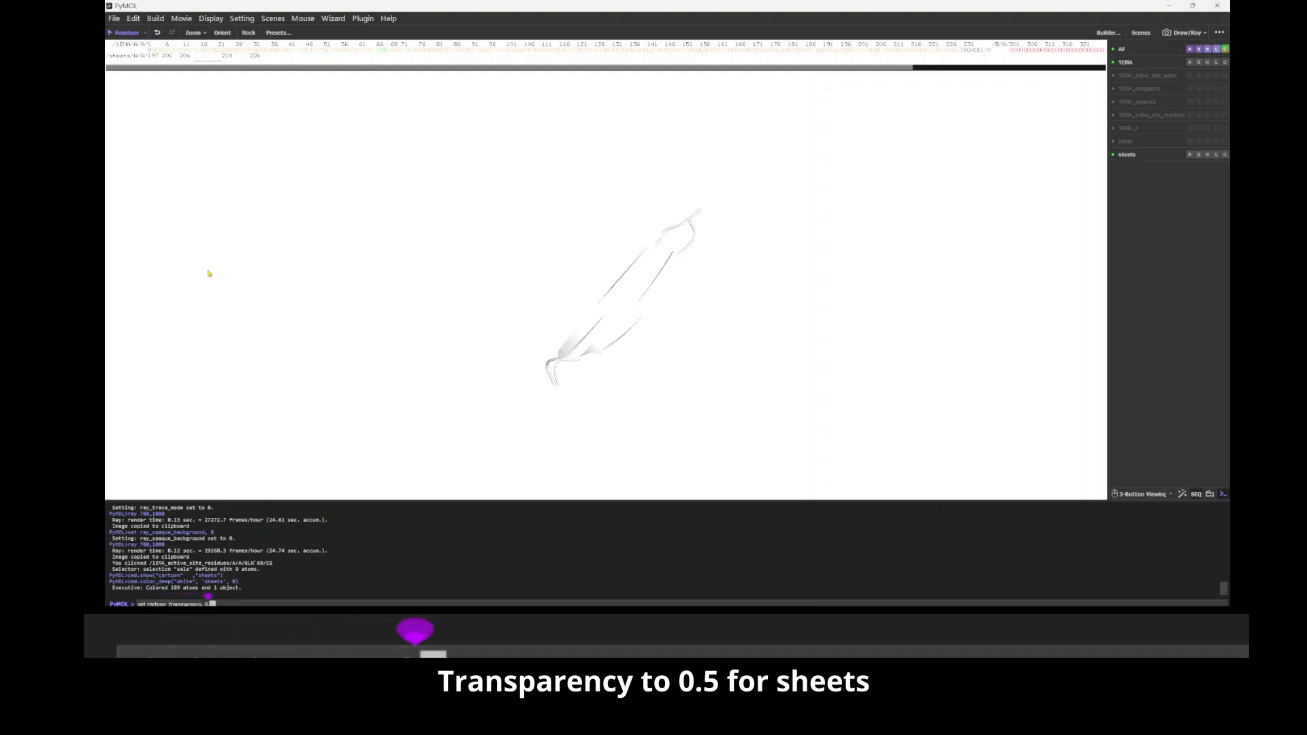
text(5, sheets)
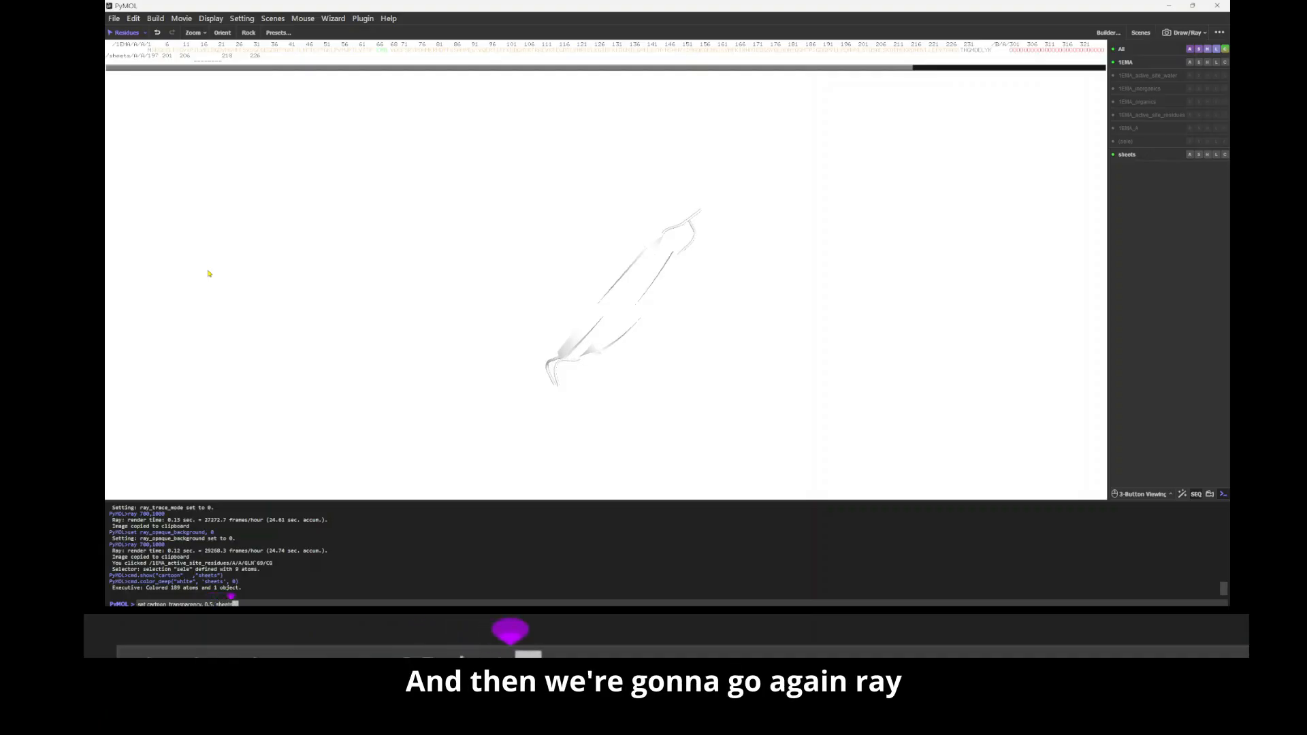
key(Return)
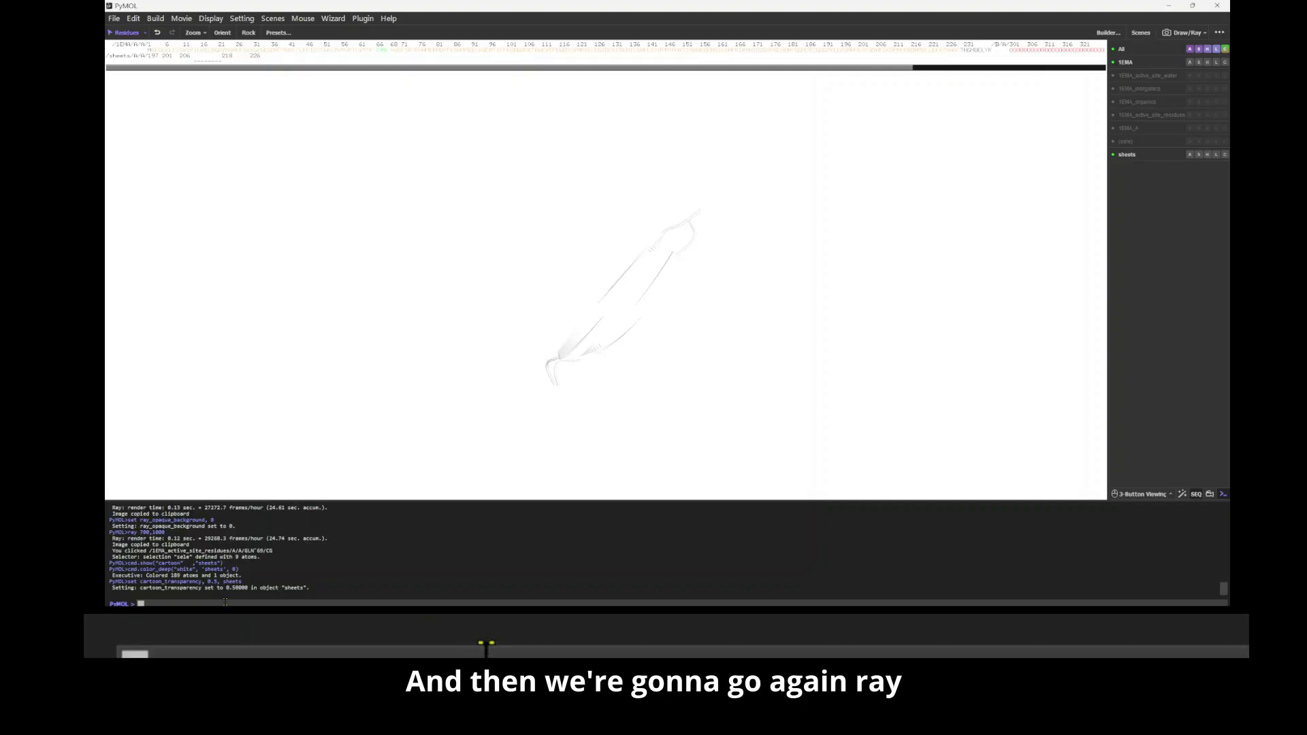
Step: Ray trace the semi-transparent sheets at 700,1000 and copy the image to the clipboard
text(ray 700,1000)
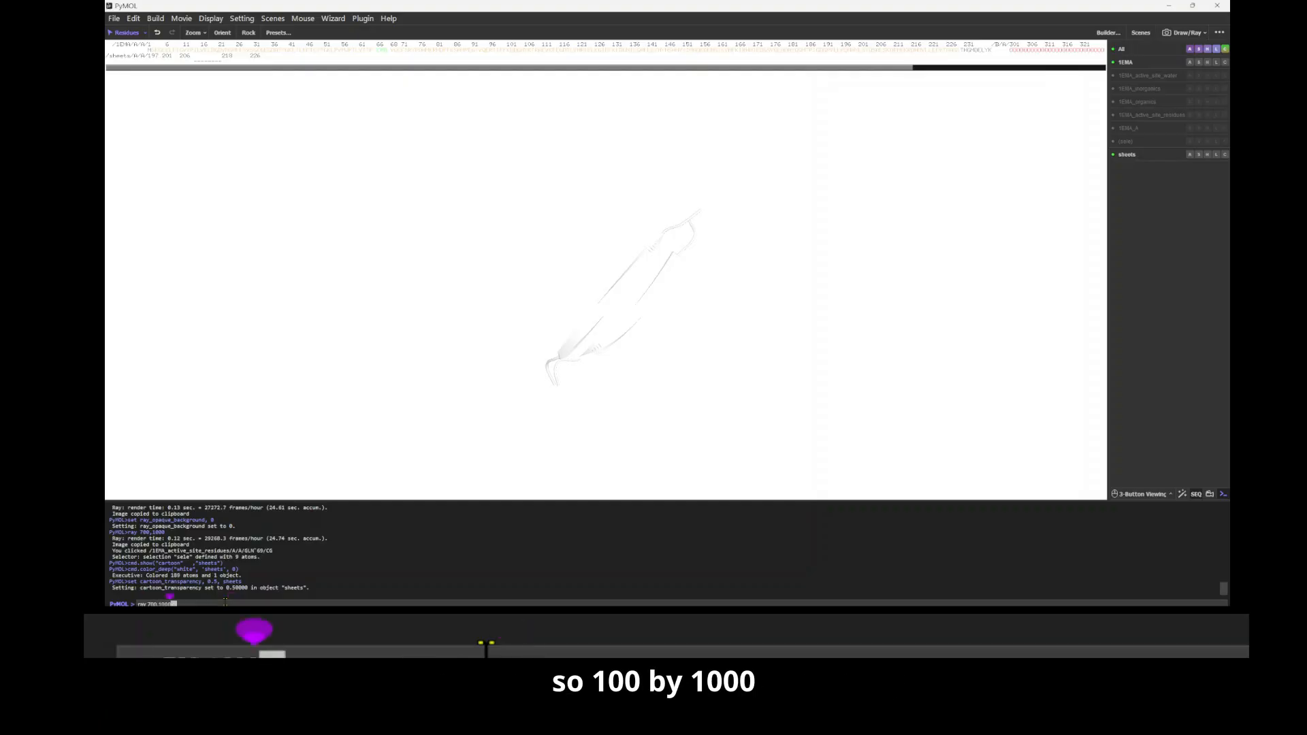
key(Return)
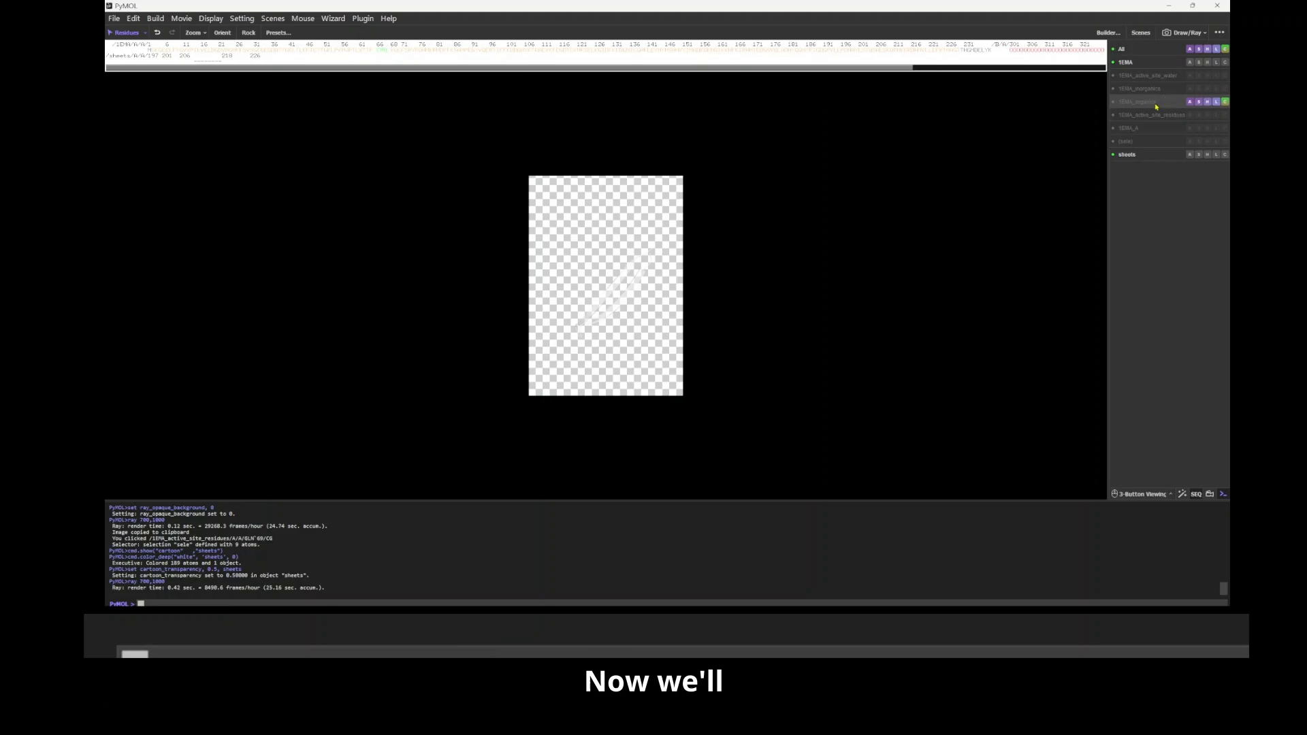
click(1204, 36)
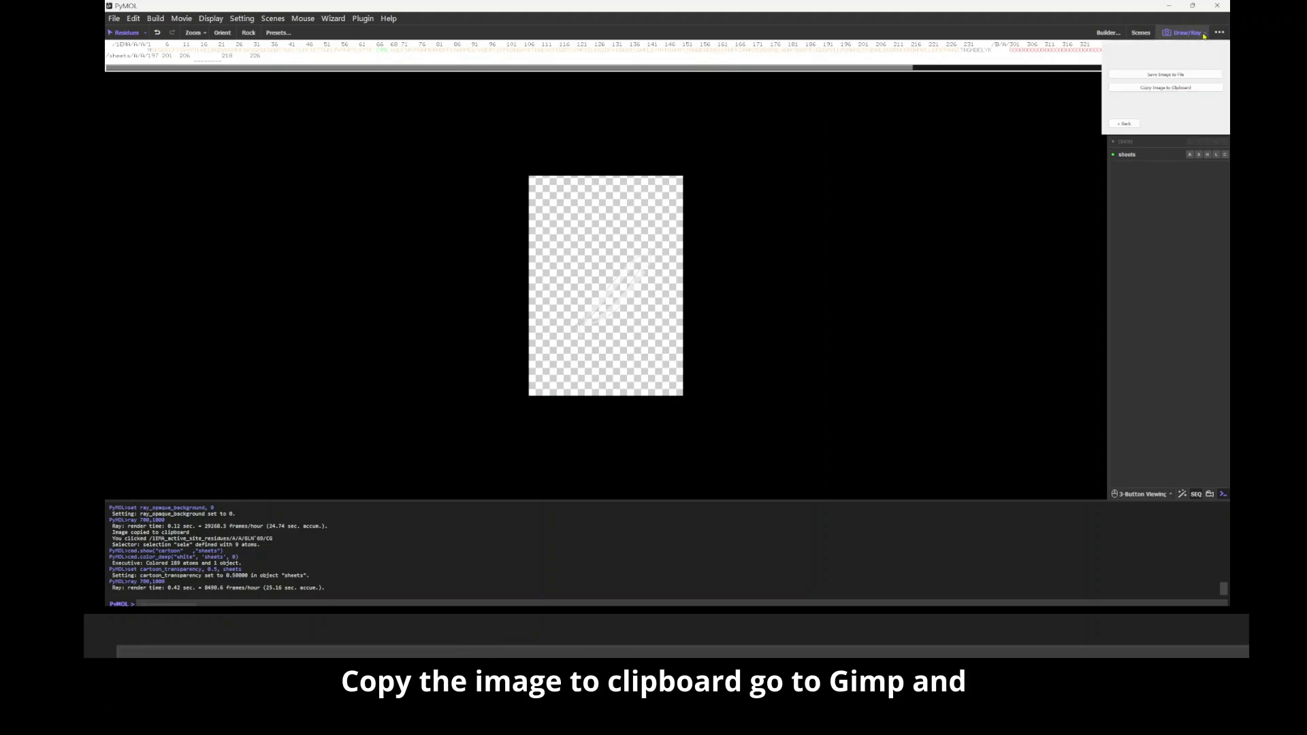
click(1186, 89)
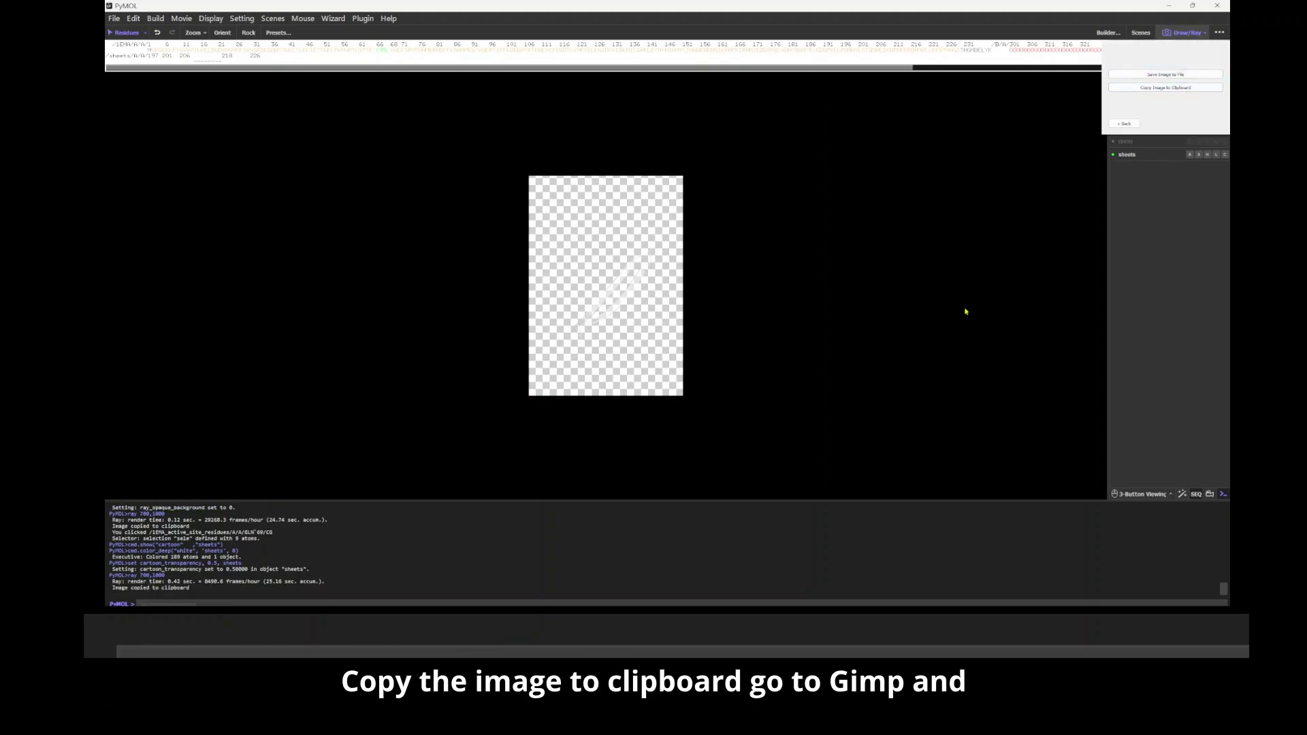
Step: In GIMP, paste the semi-transparent sheets render as a new layer above the ligand layer, and return to PyMOL
click(950, 618)
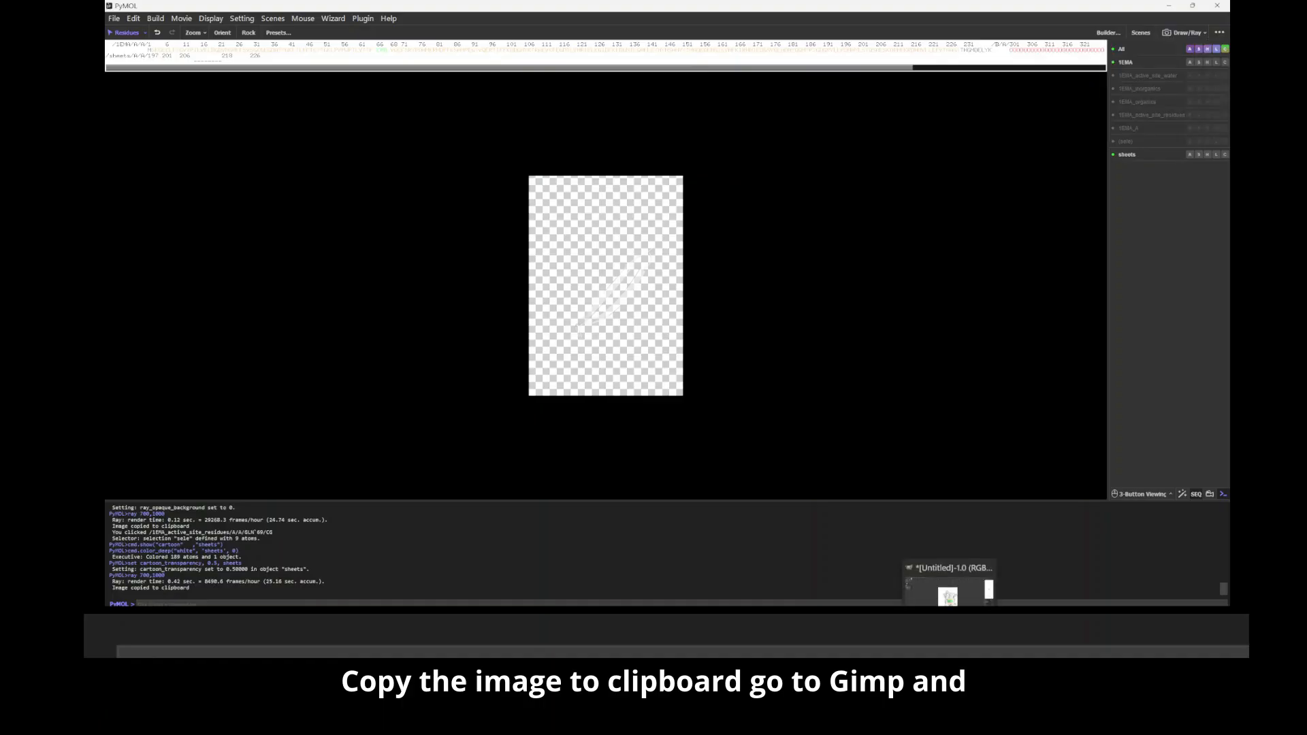
click(113, 20)
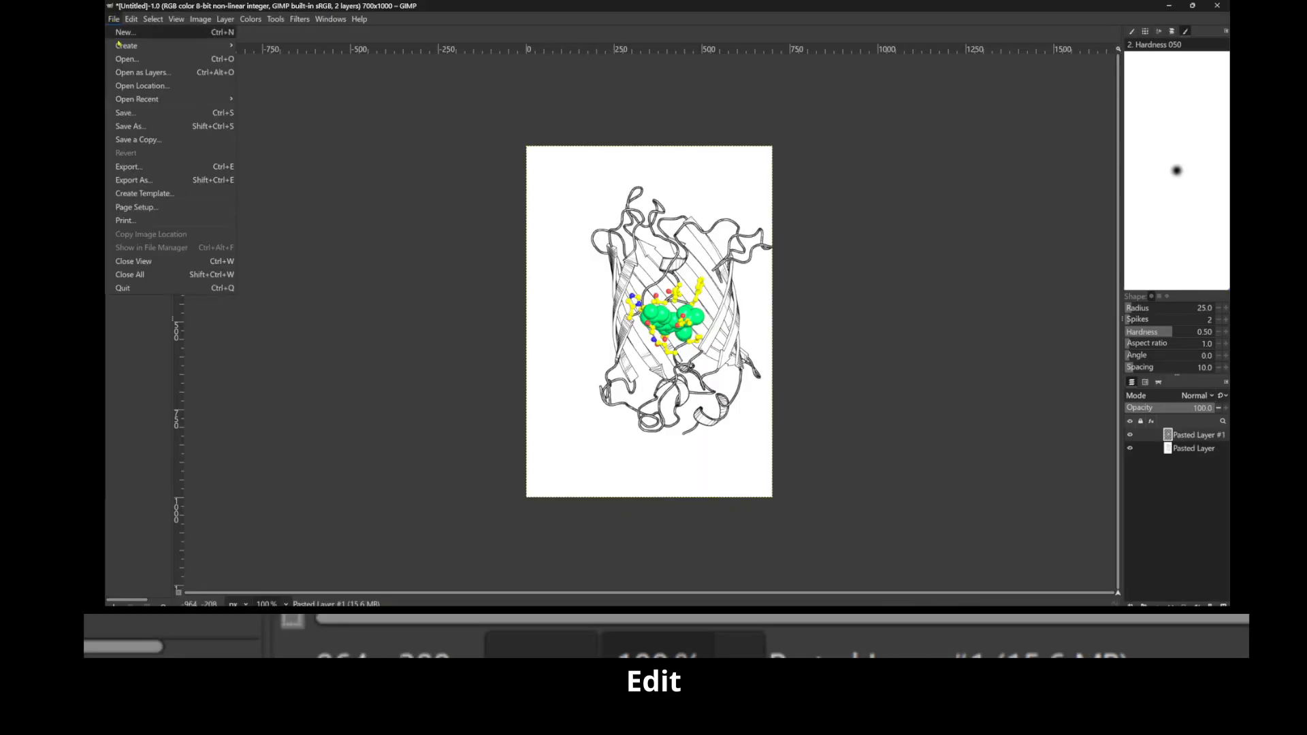
mouse_move(131, 19)
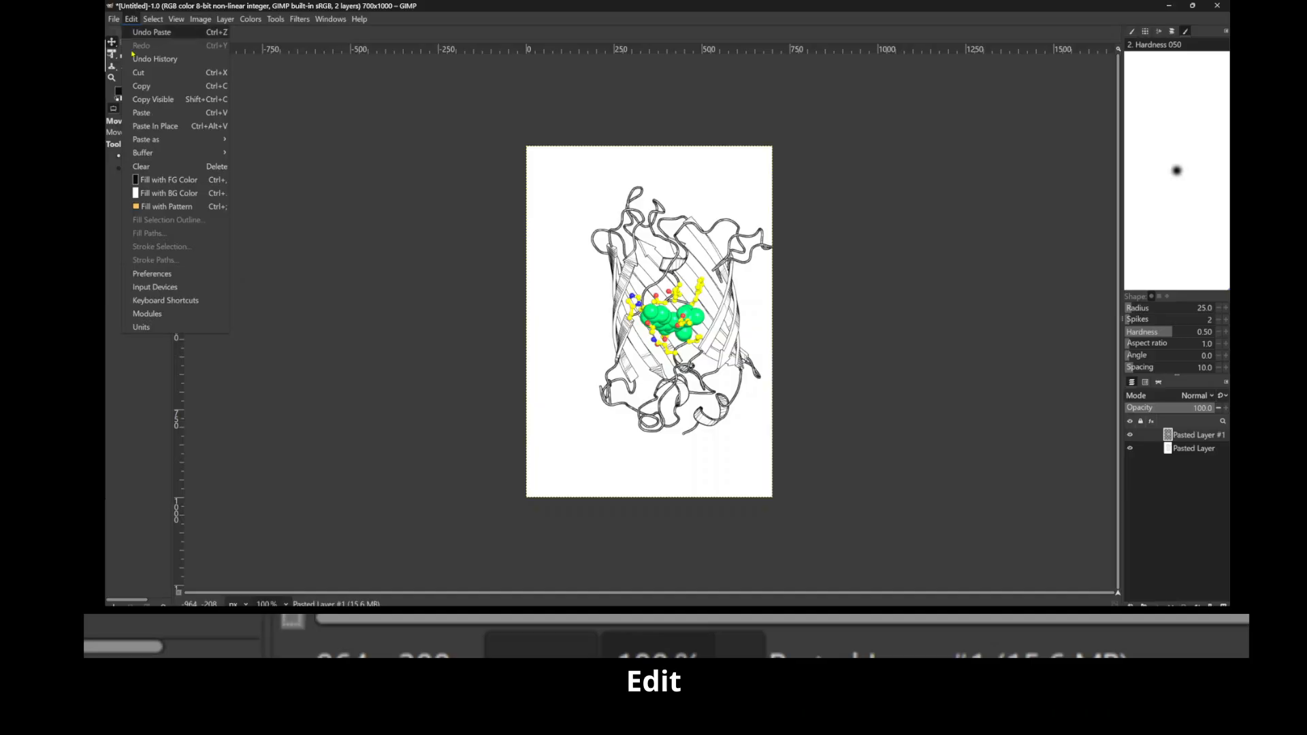
click(152, 113)
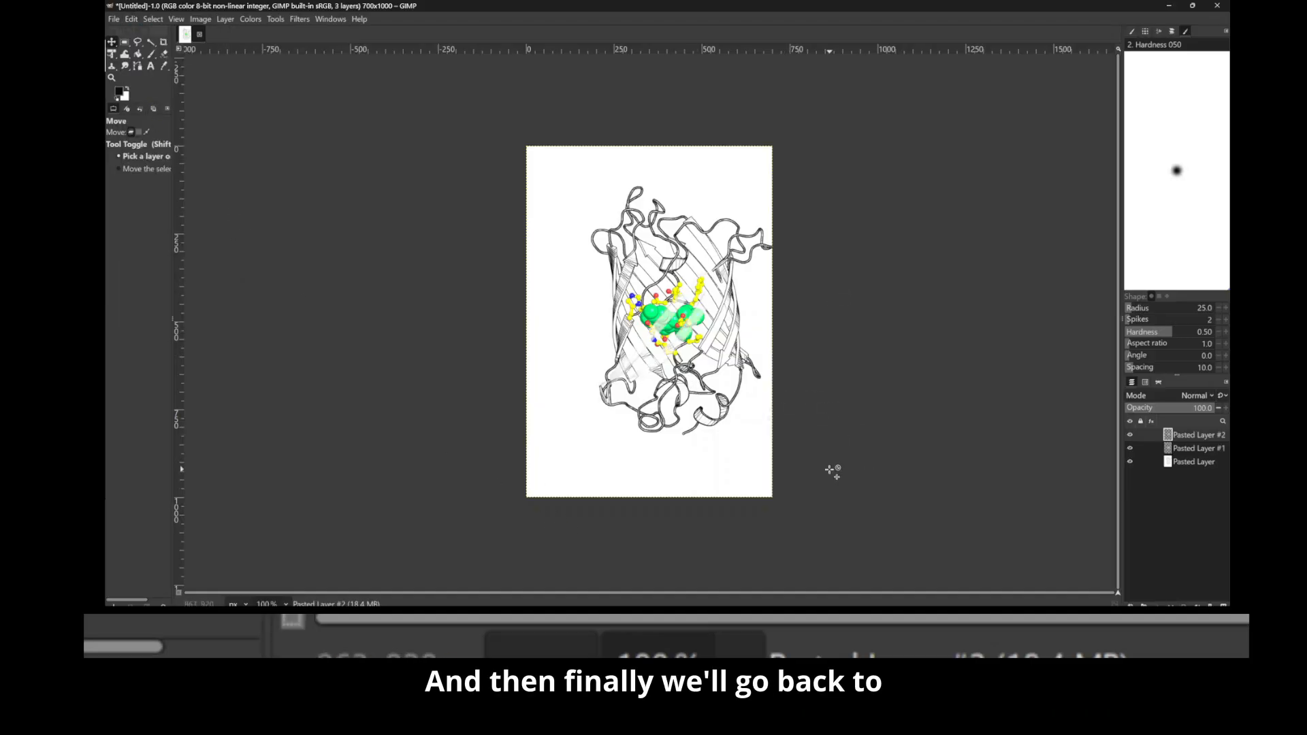
key(alt+Tab)
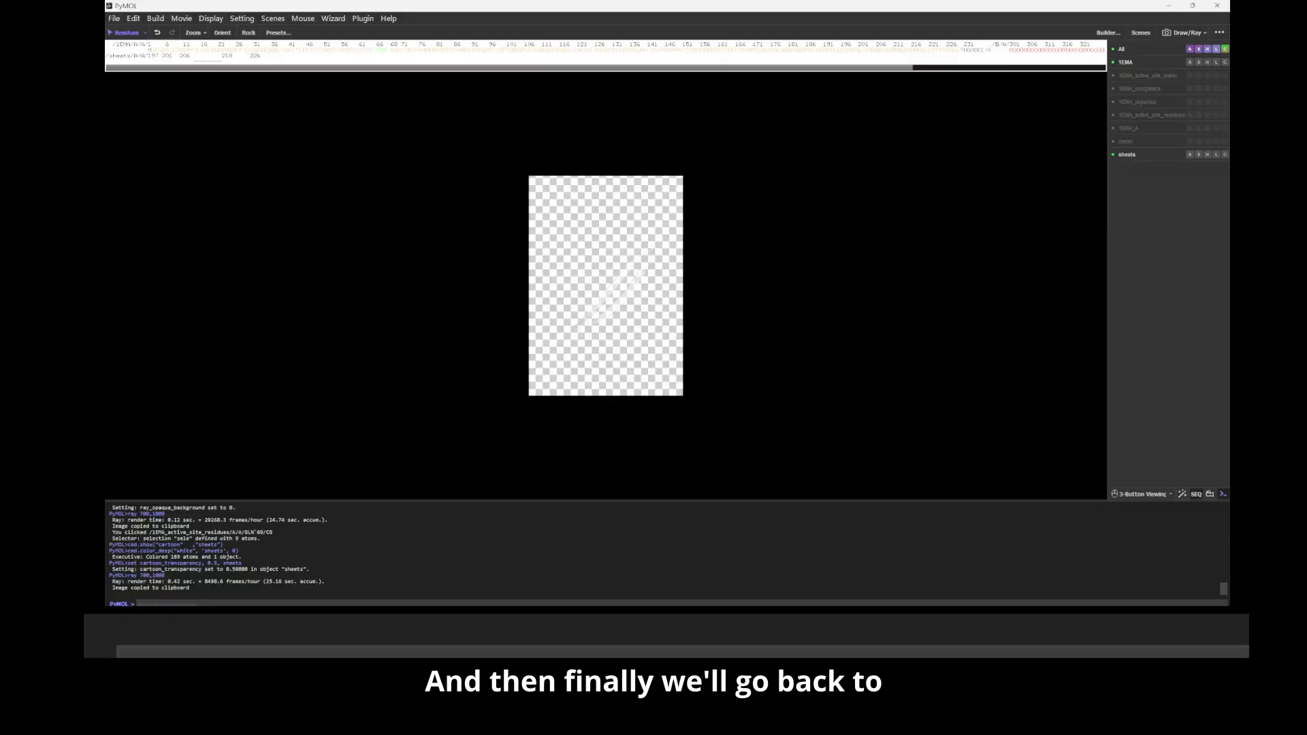
Step: Set ray_trace_mode to 2 for an outline render of the sheets
click(647, 319)
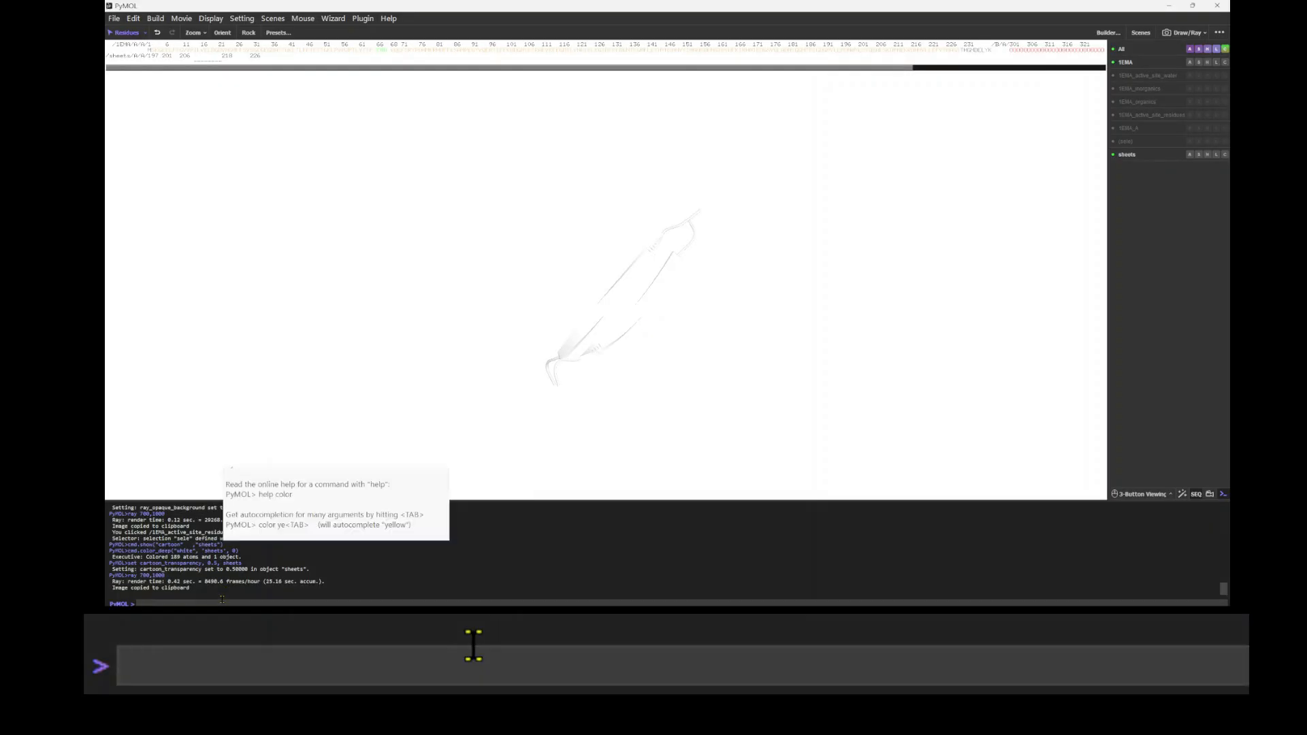
click(222, 598)
text(w)
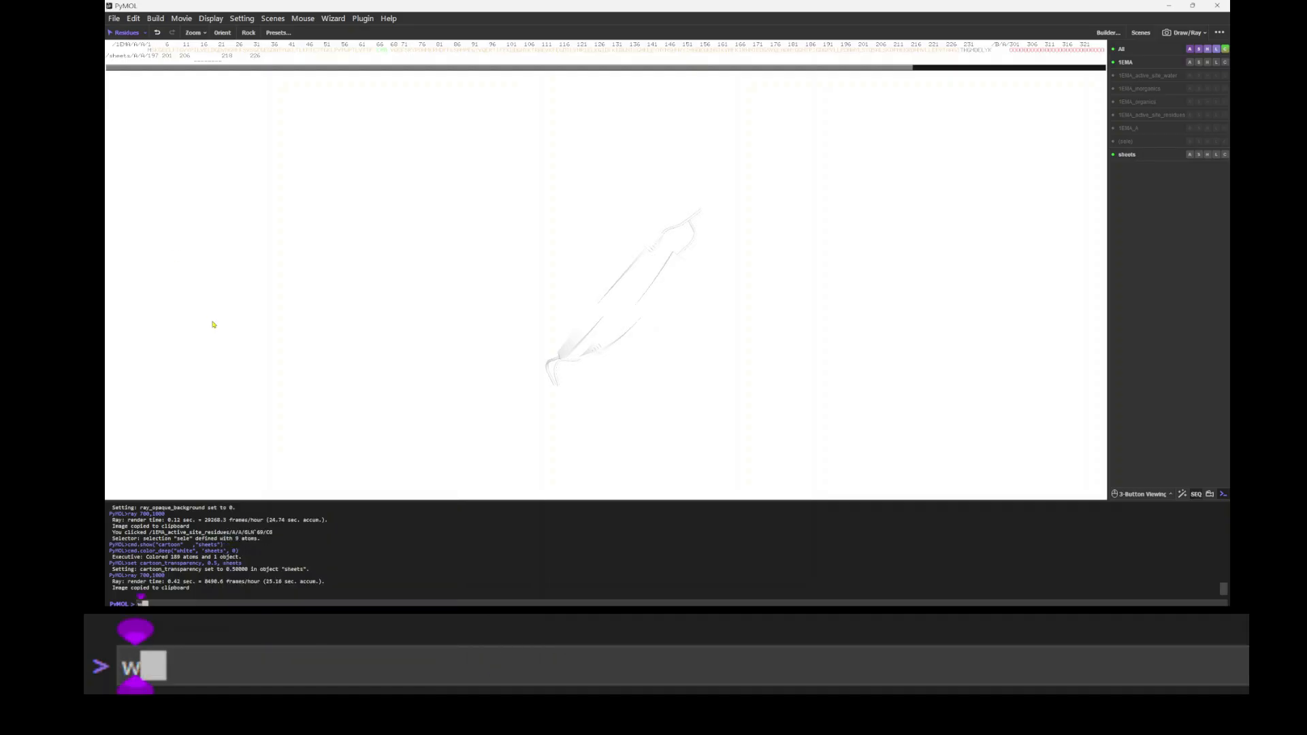
key(BackSpace)
text(set)
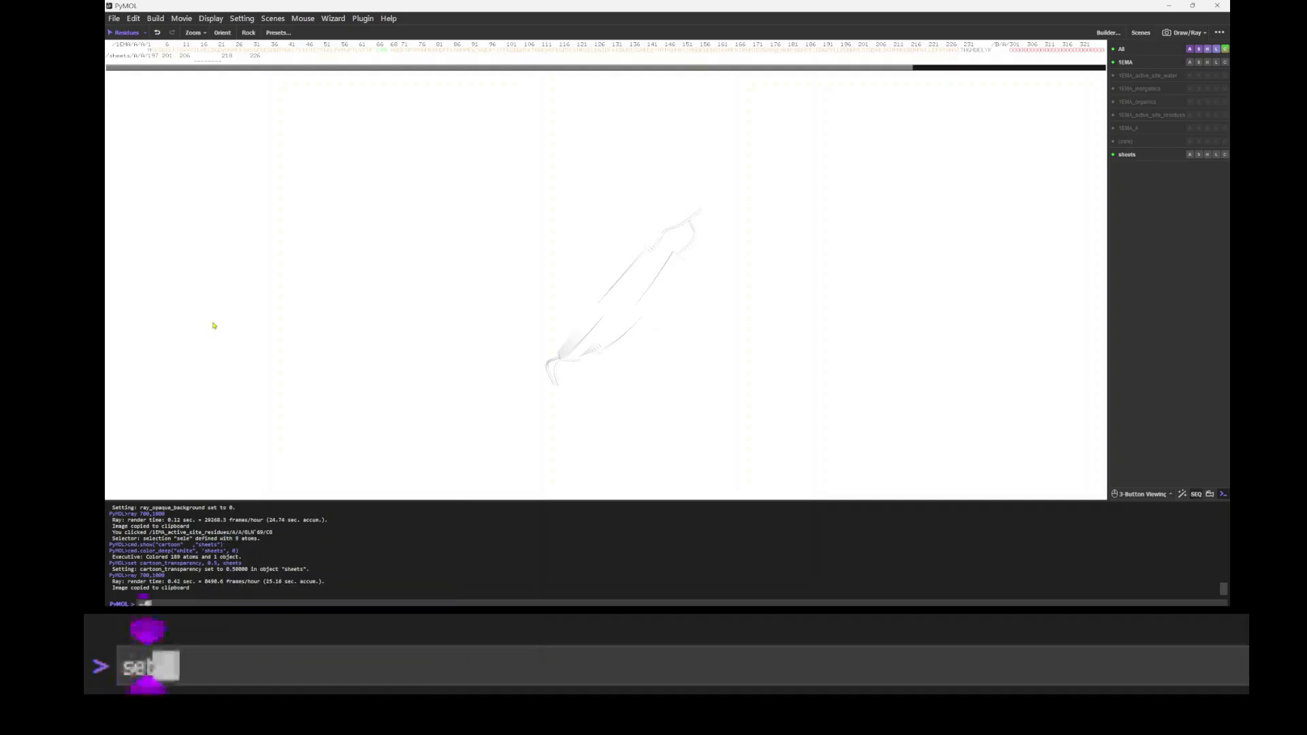
text( ray_trace_mo)
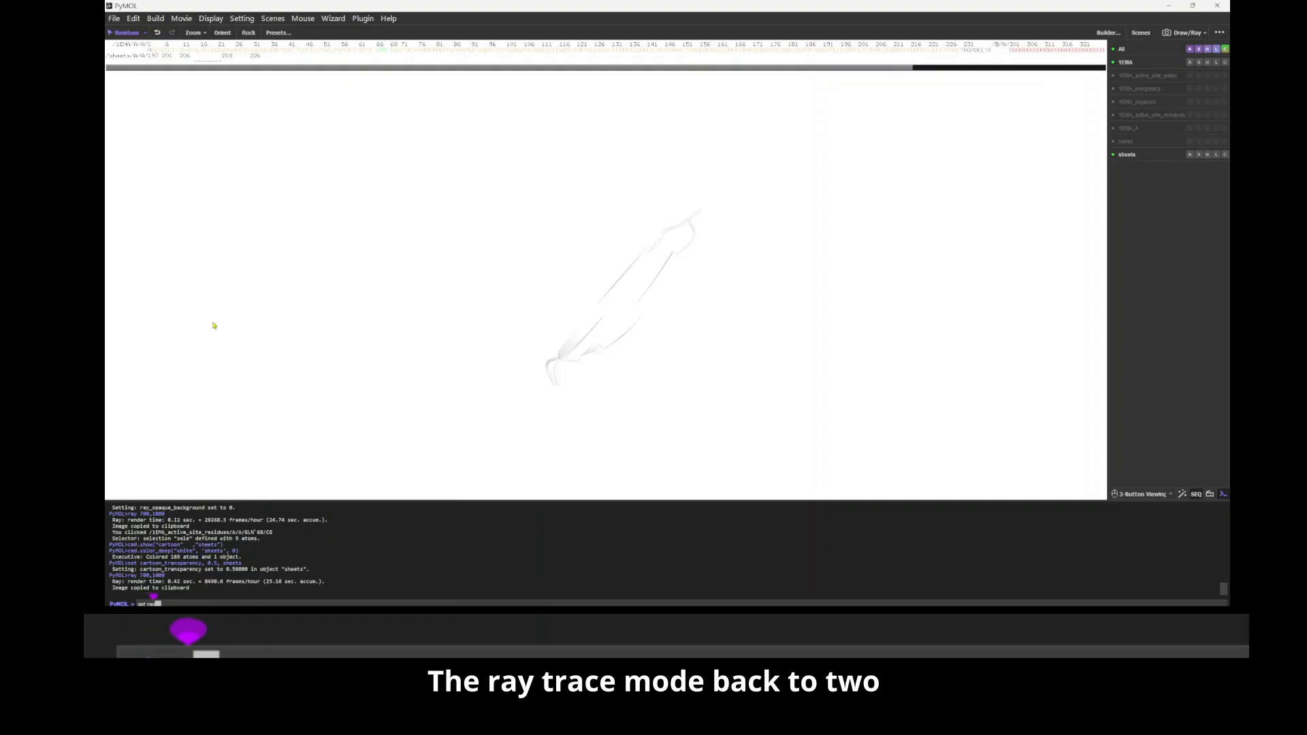
text(de,)
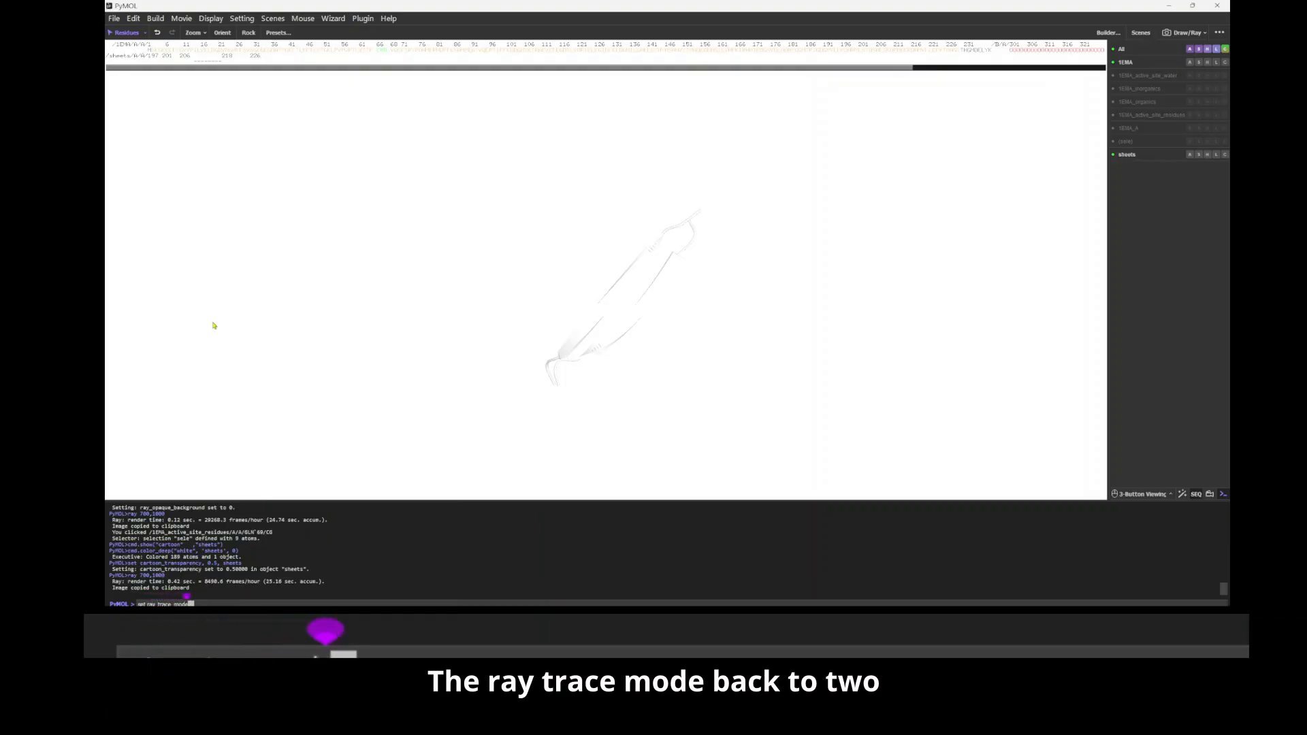
text( 2)
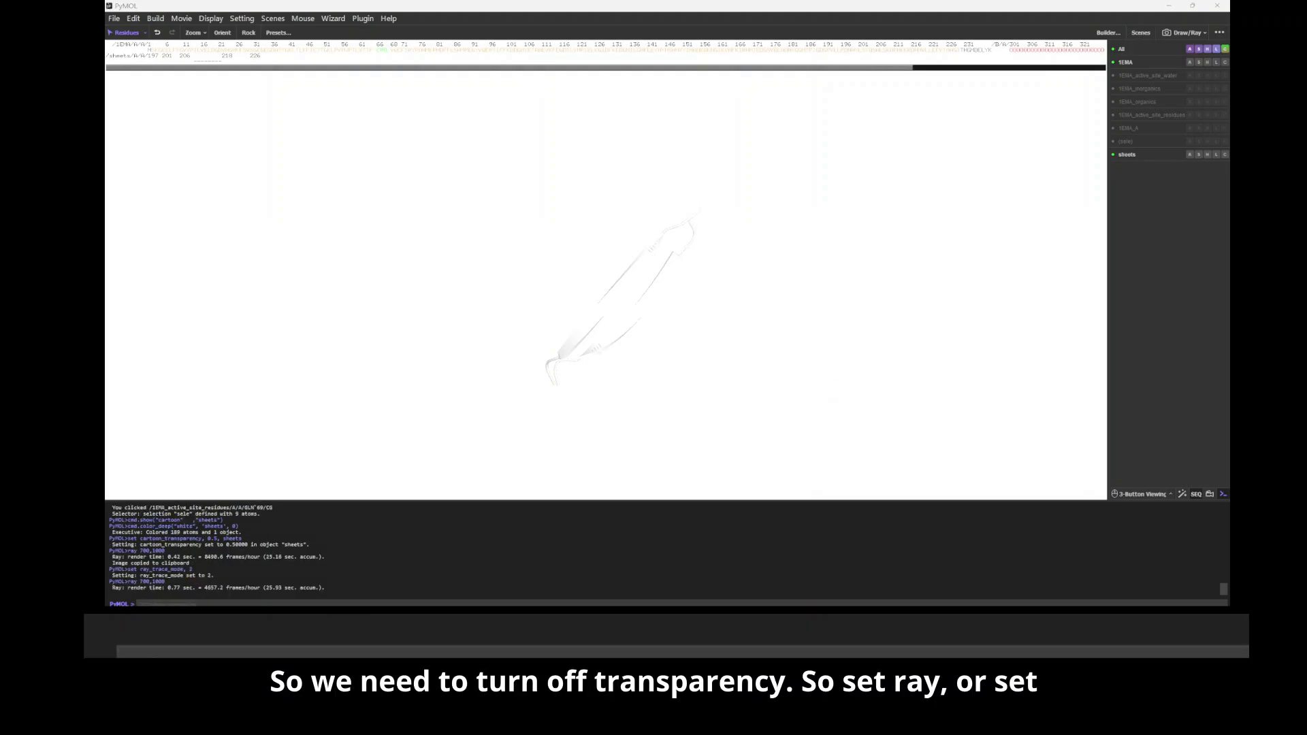
Step: Set cartoon_transparency to 0 for the sheets object
click(432, 602)
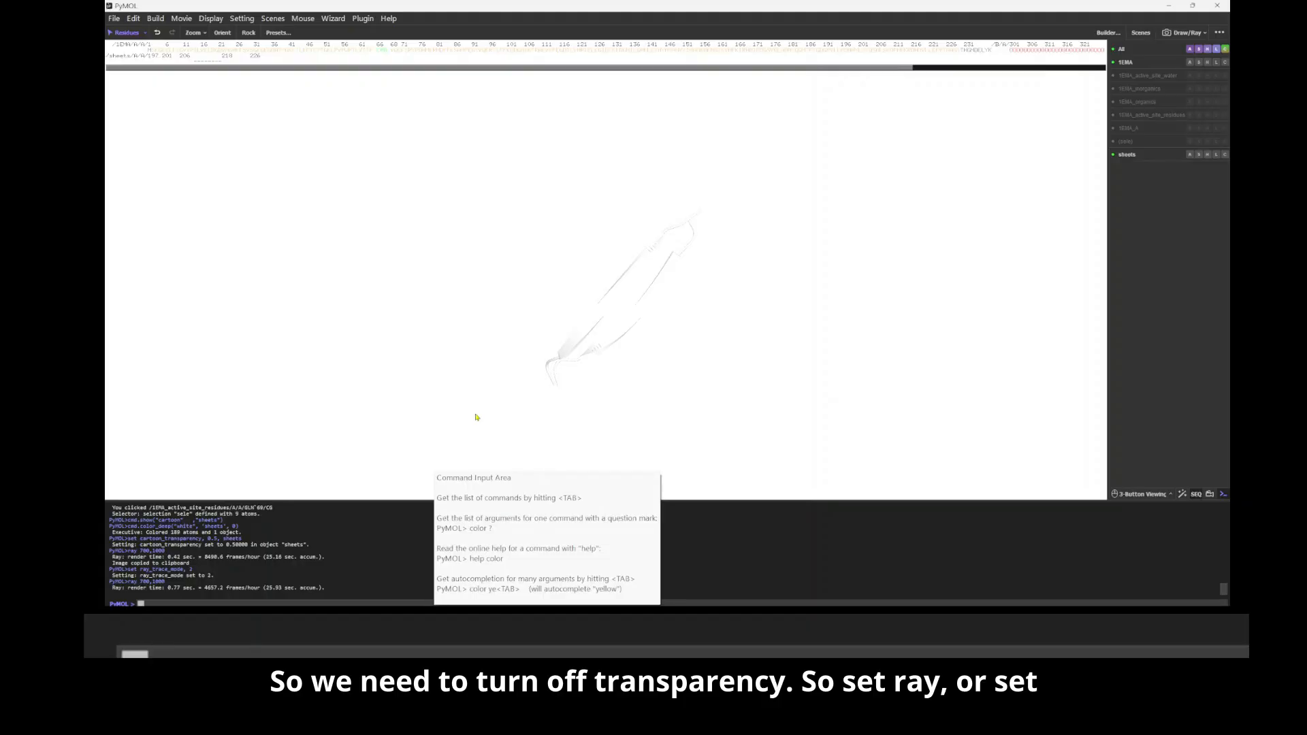
text(set ray_)
key(BackSpace)
key(BackSpace)
key(BackSpace)
key(BackSpace)
text(cartoon_transparency, 0. sheets)
key(Return)
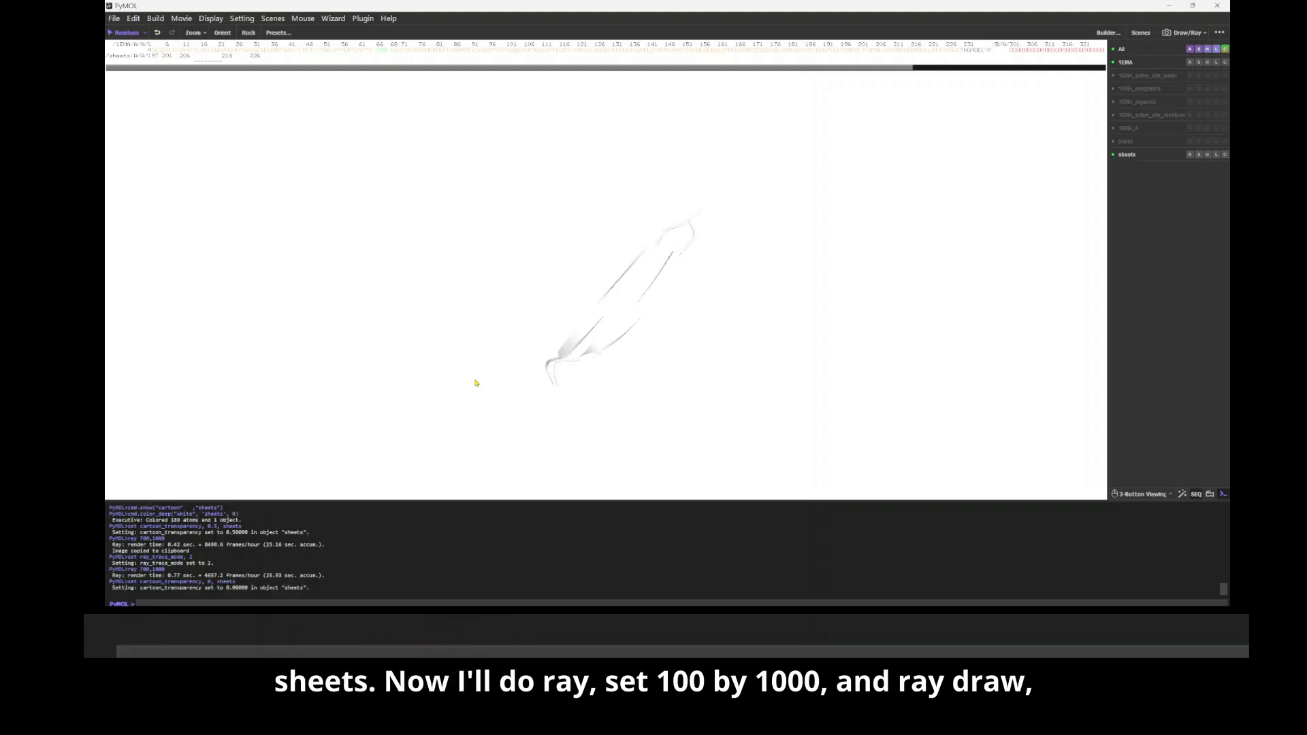
Step: Ray trace the opaque sheets outline at 700,1000
text(r)
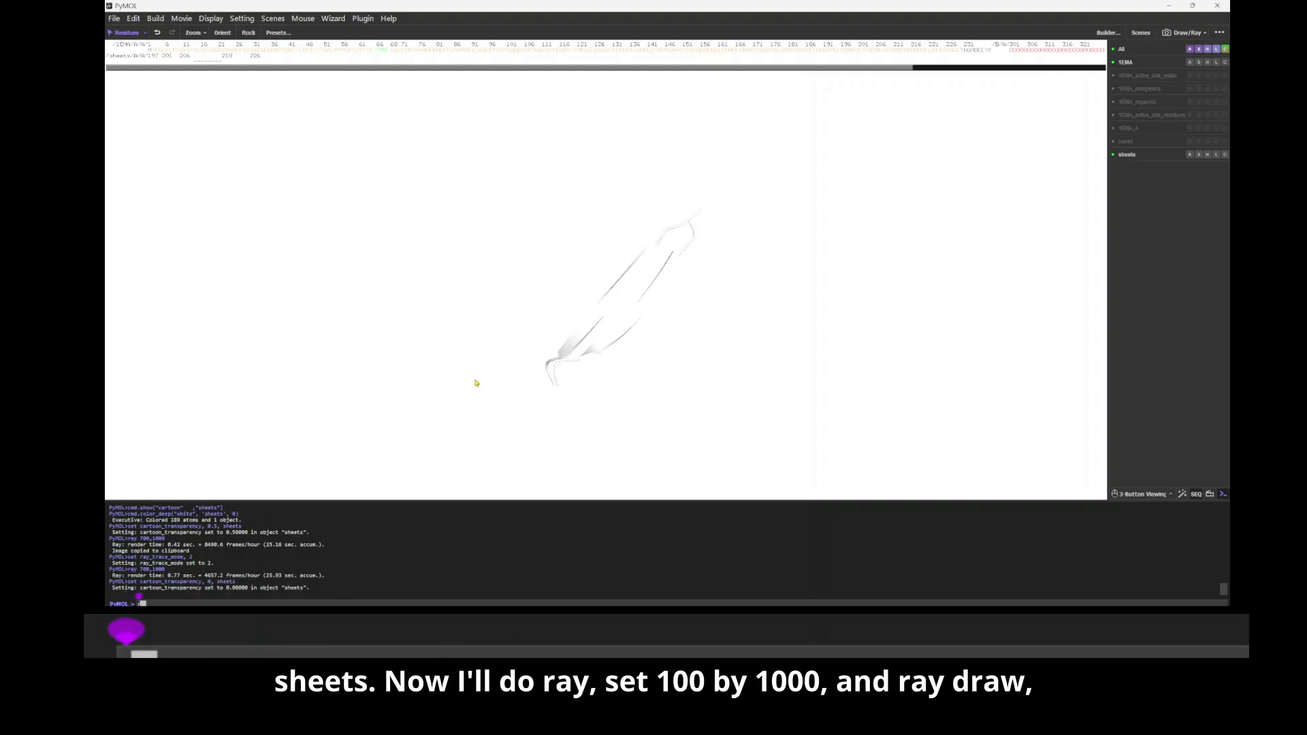
key(BackSpace)
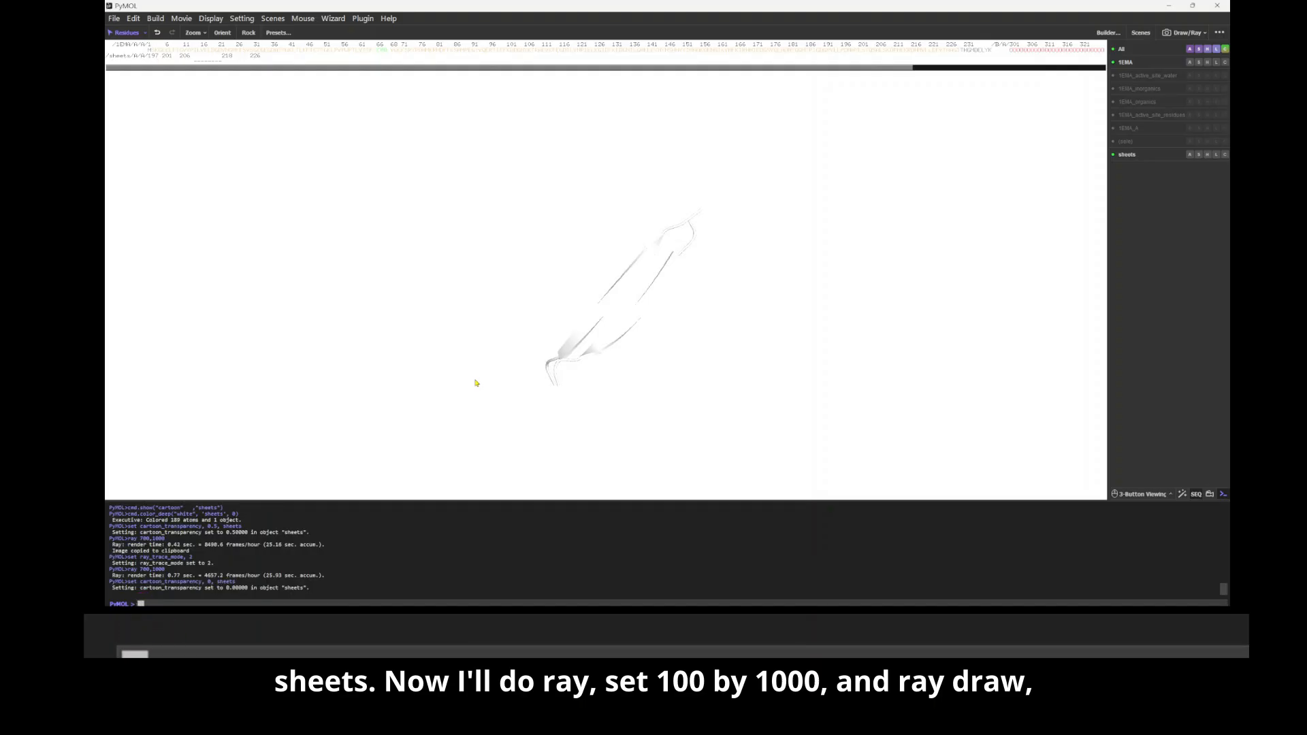
key(Up)
key(Up)
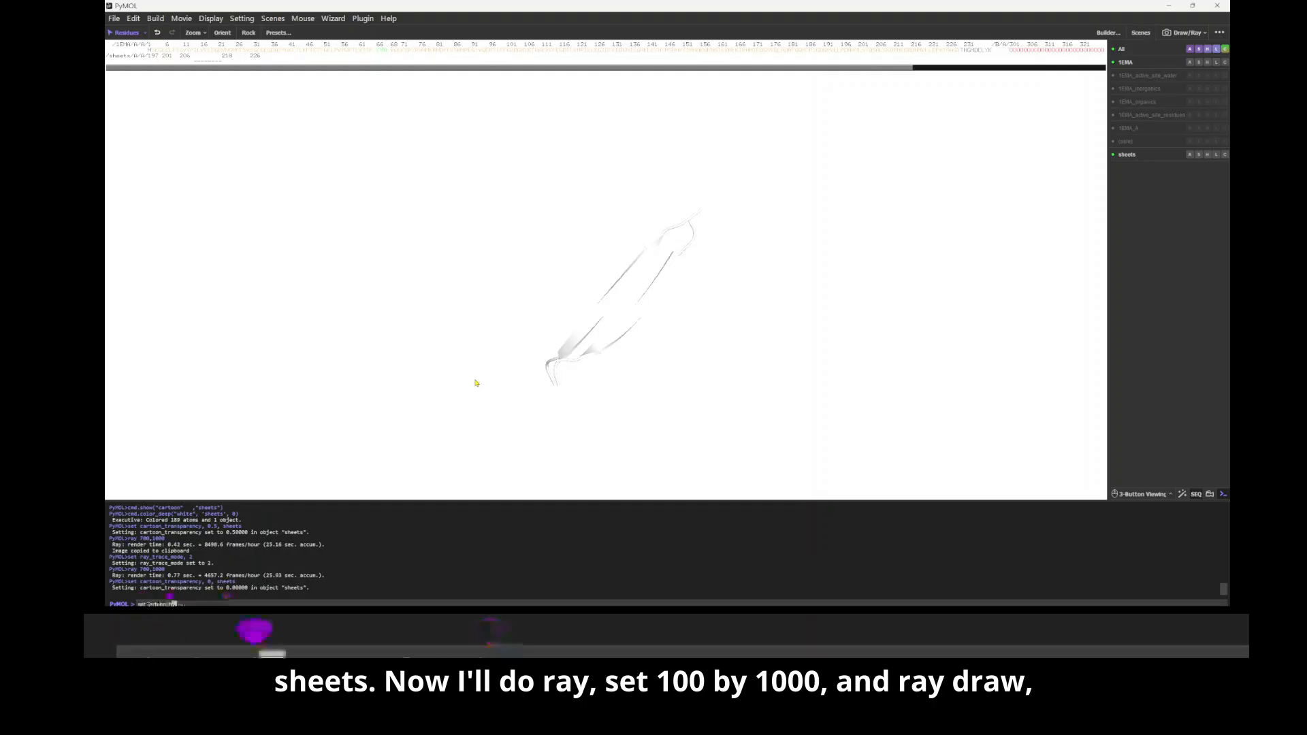
key(Return)
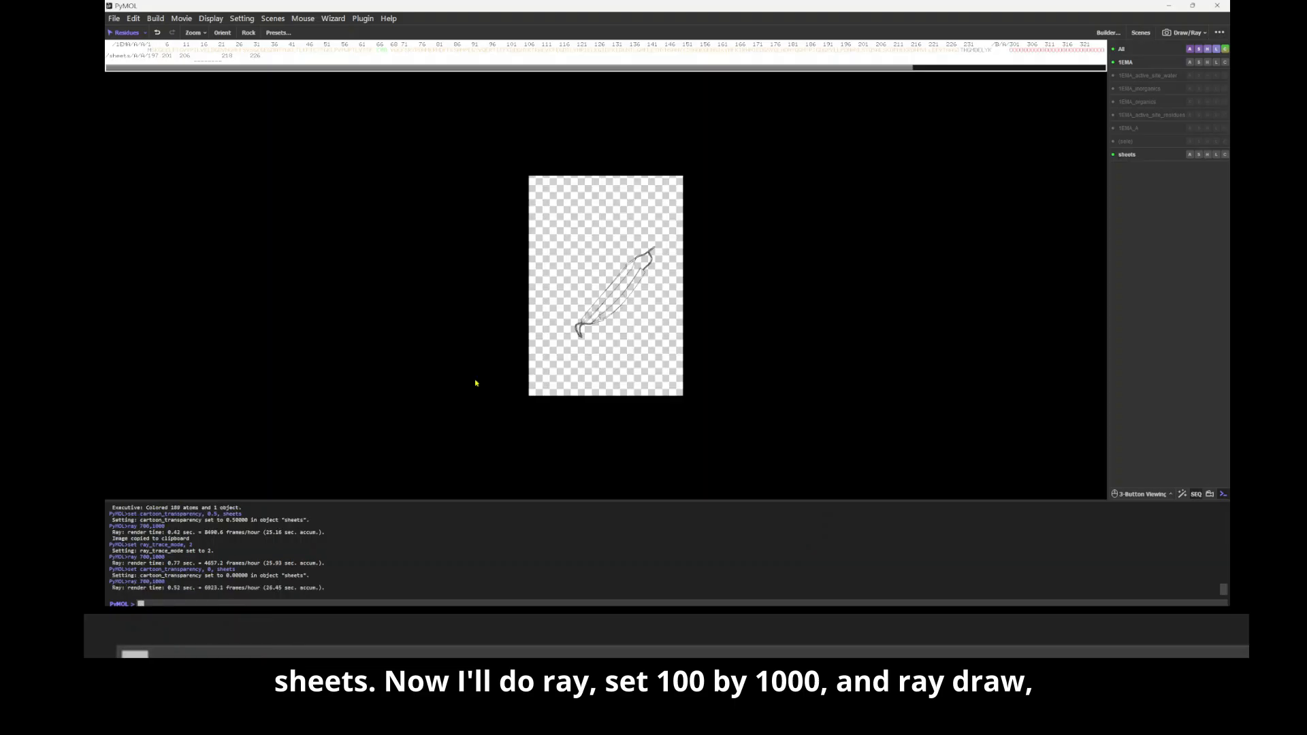
Step: Copy the sheets outline render to the clipboard and paste it in GIMP as a new layer above the semi-transparent sheets
click(1188, 33)
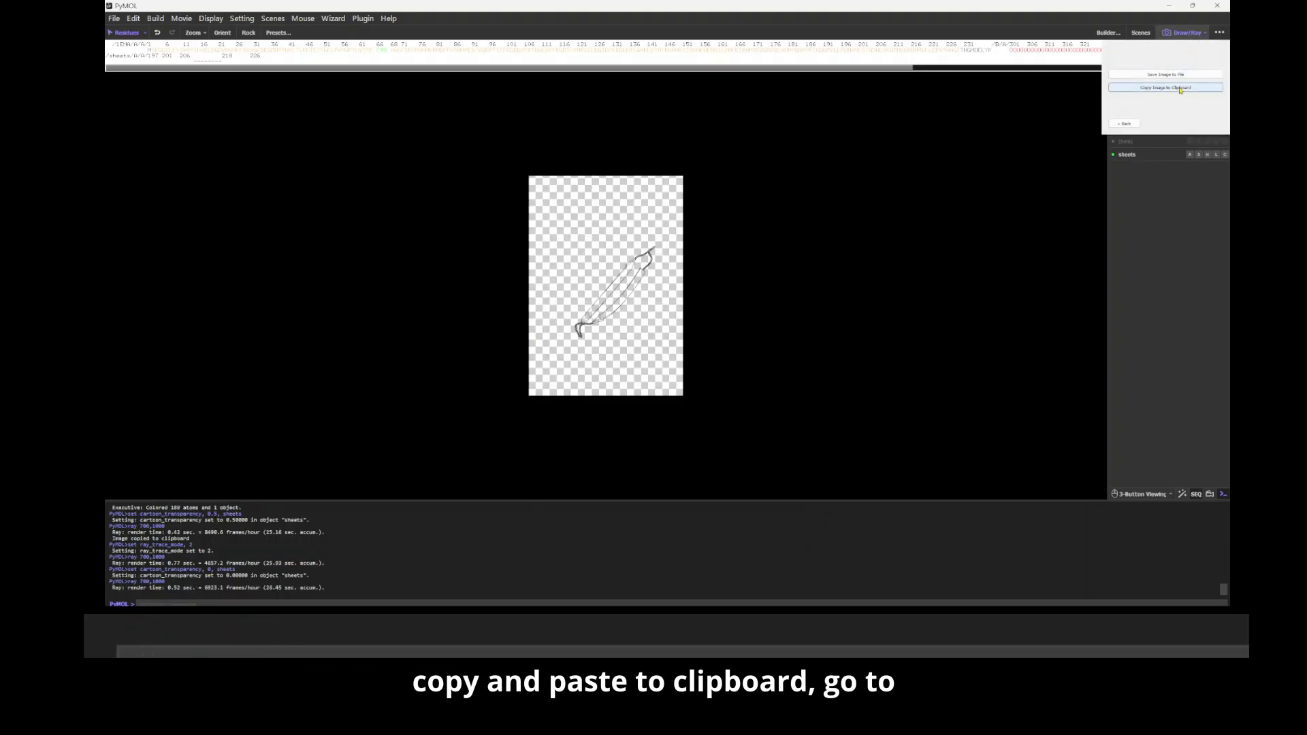
click(1179, 87)
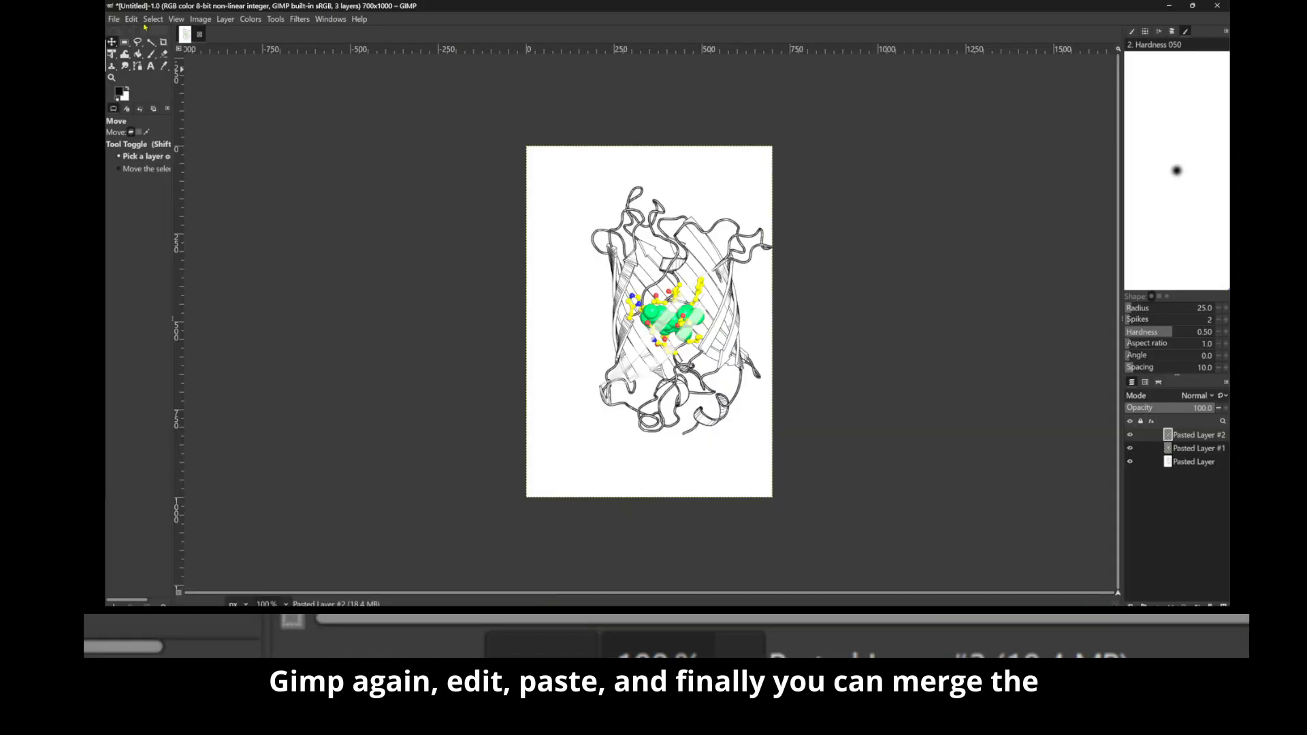
click(131, 19)
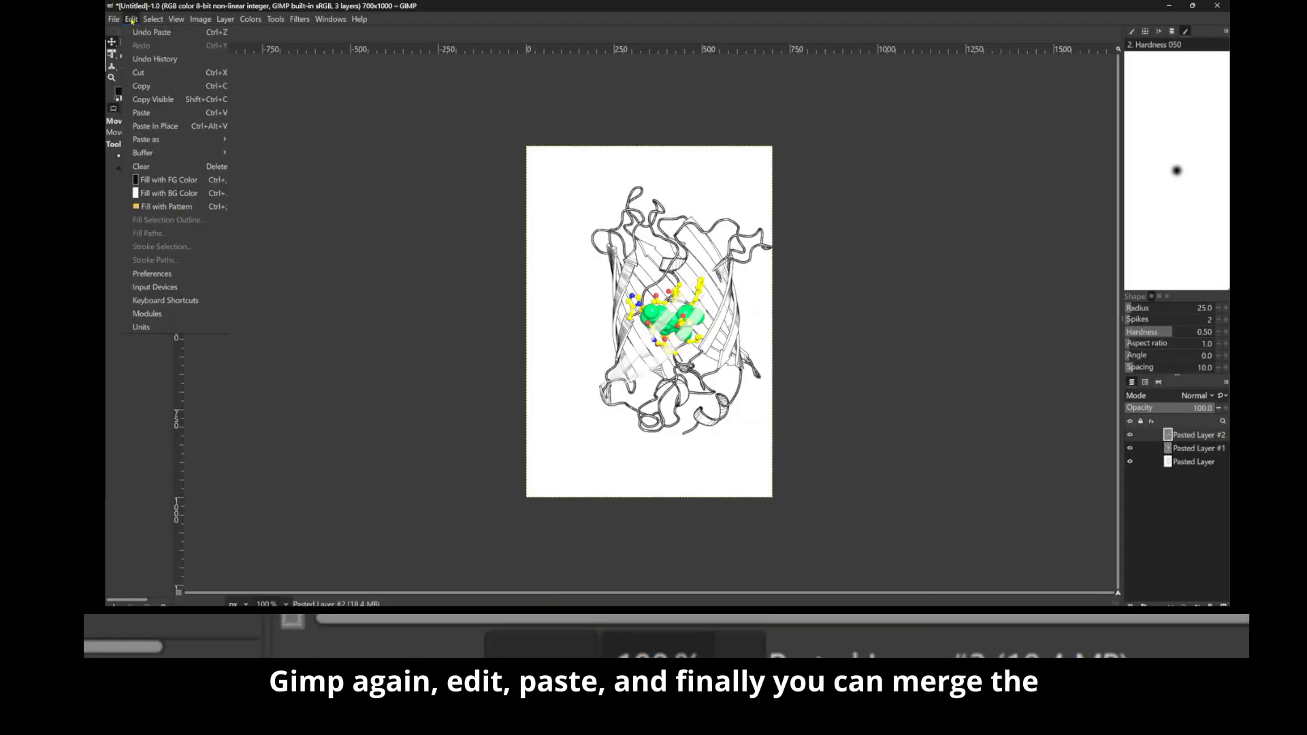
click(143, 113)
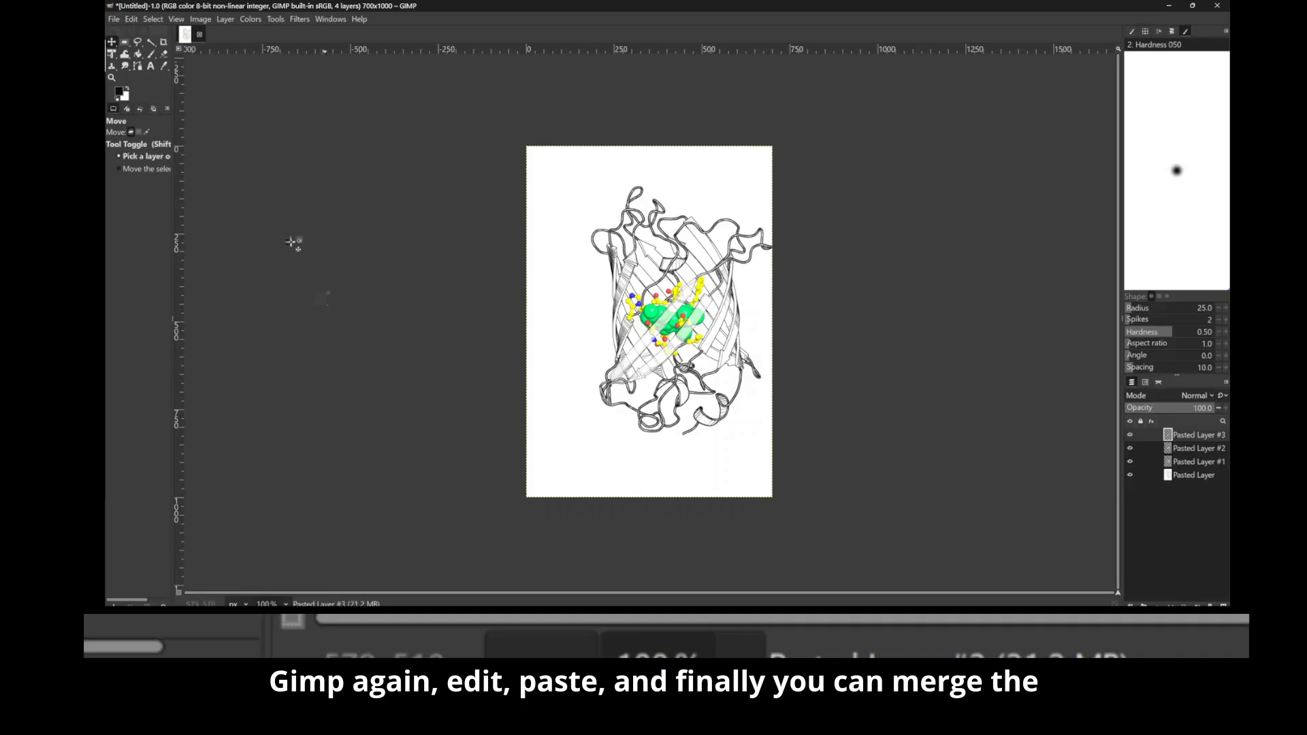
Step: Export the layered figure to the Desktop as cool_image.png and open the exported file from the Desktop folder
click(113, 20)
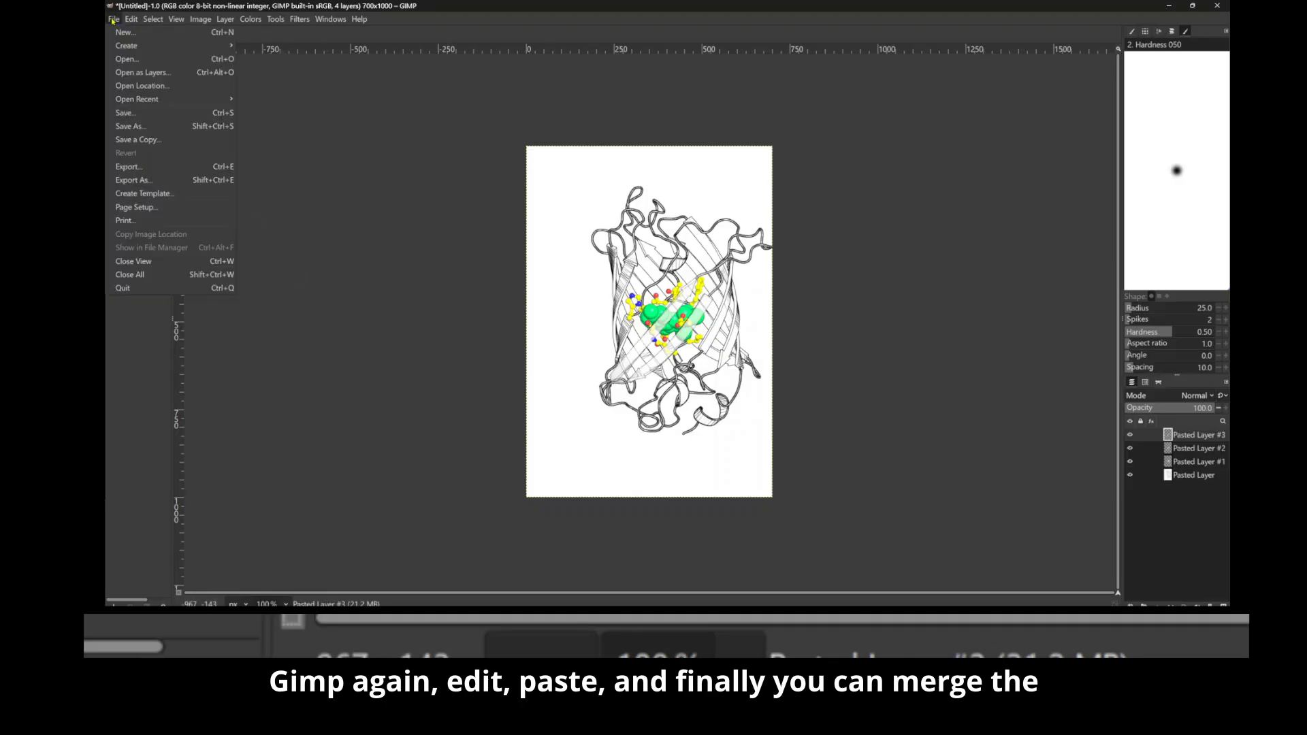
mouse_move(128, 45)
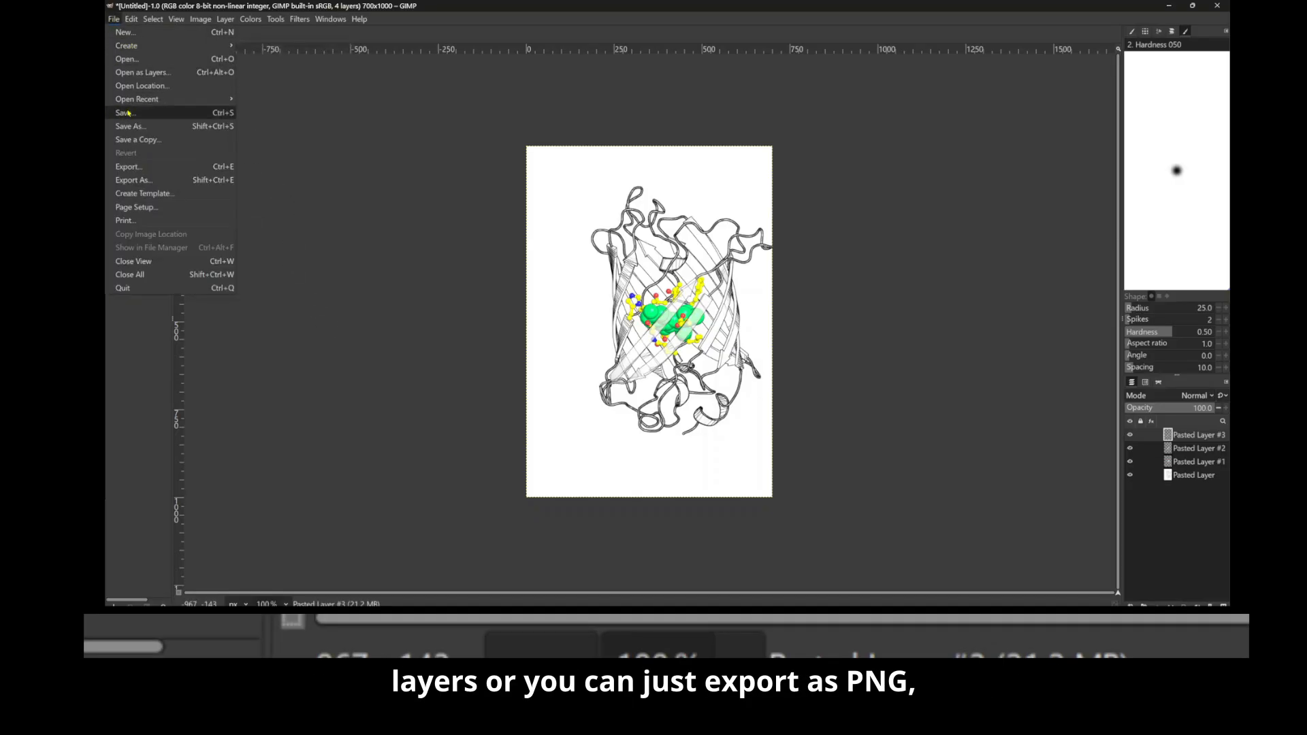
click(146, 179)
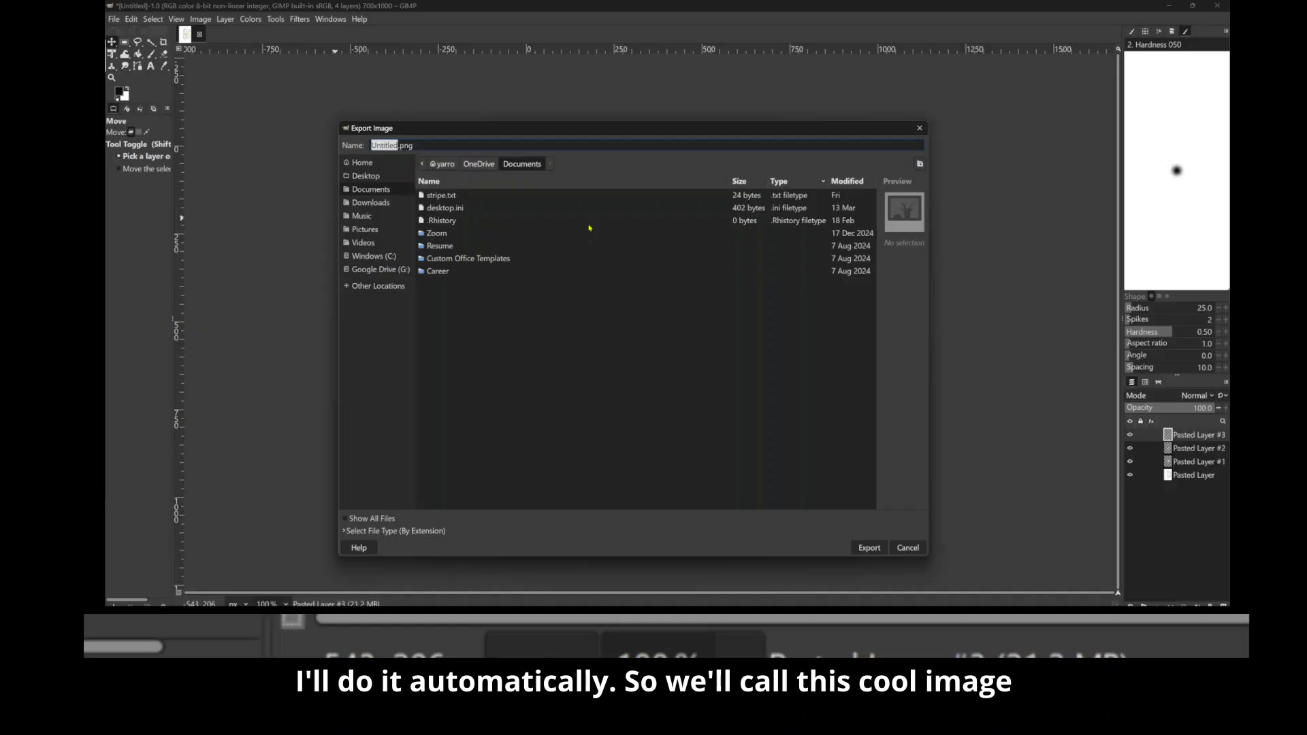
text(cool_imag)
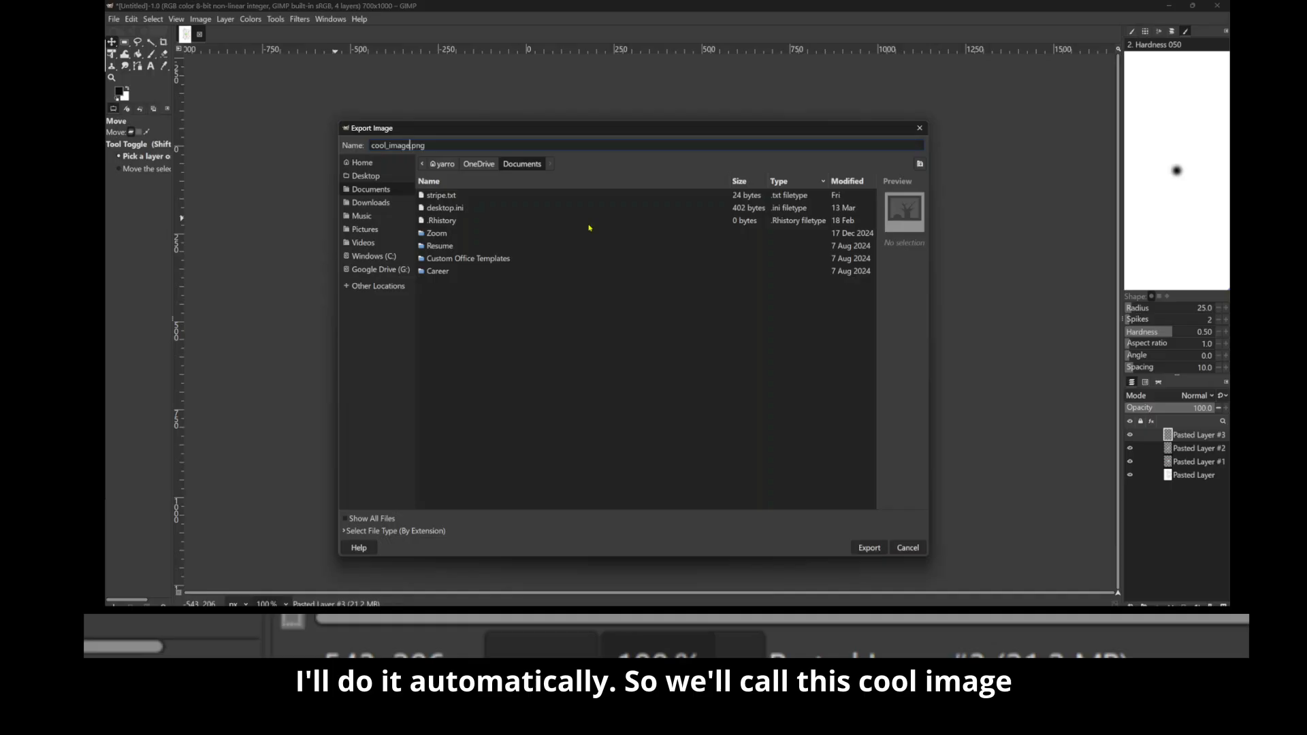
click(365, 176)
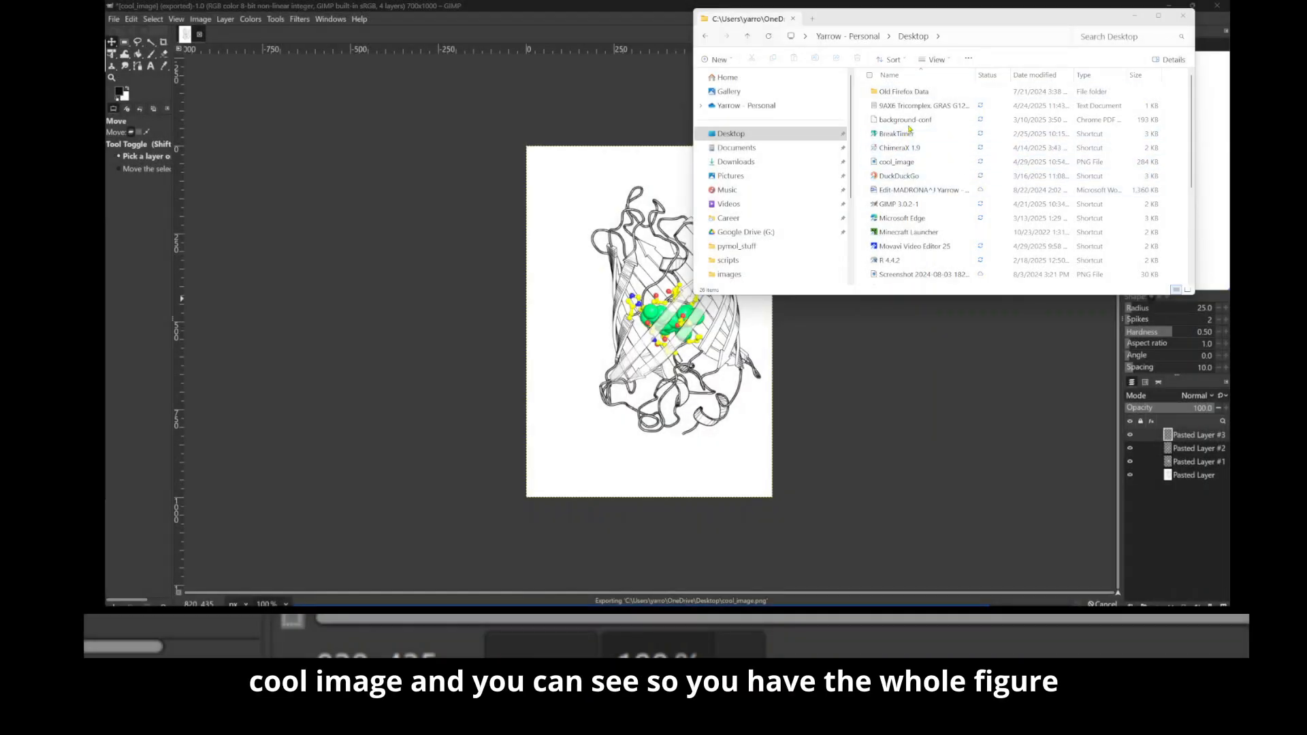
click(912, 164)
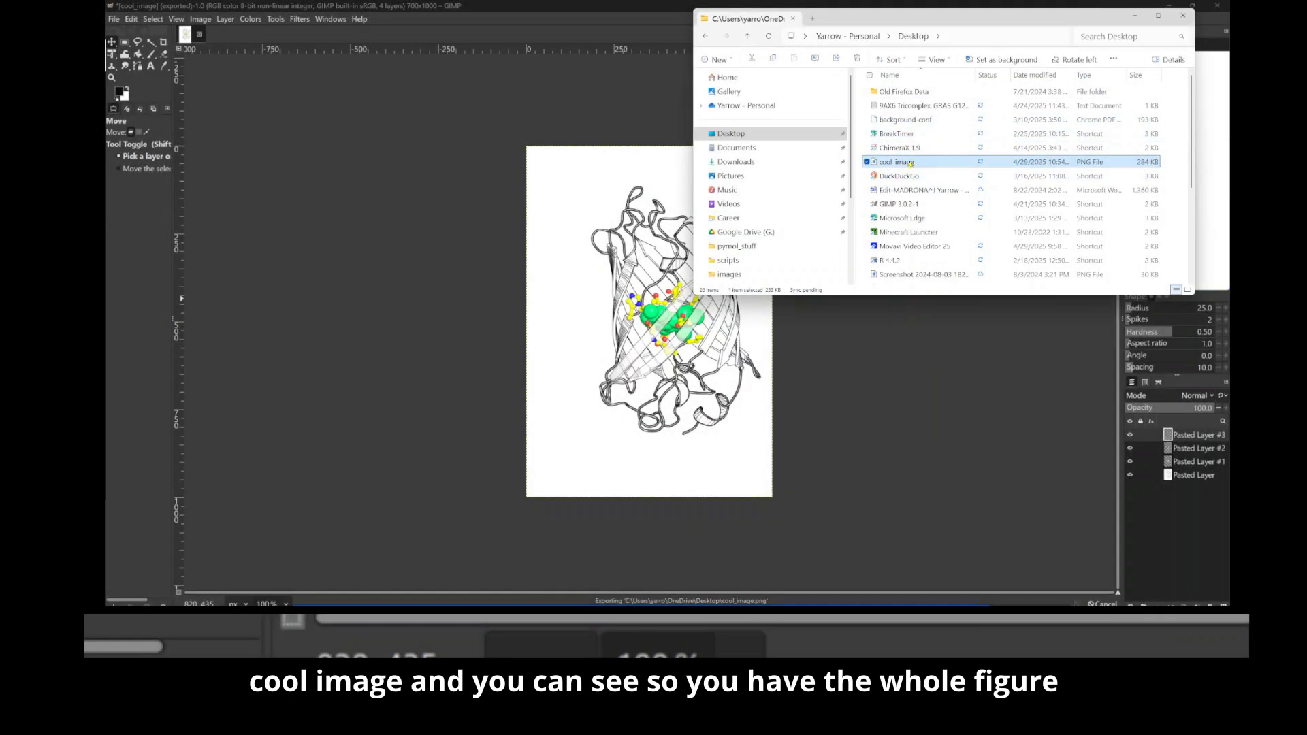
double_click(911, 163)
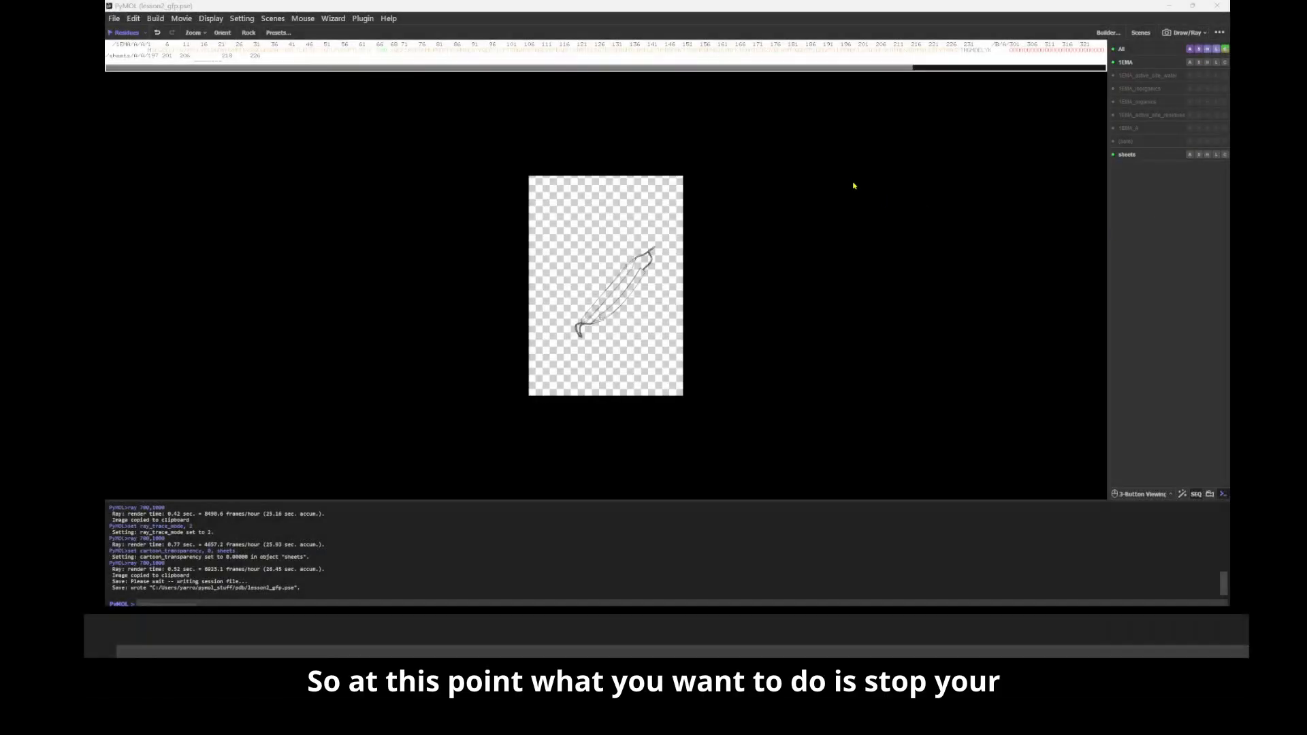
Step: In PyMOL, dismiss the ray-traced preview and close the log file to stop recording commands
click(471, 295)
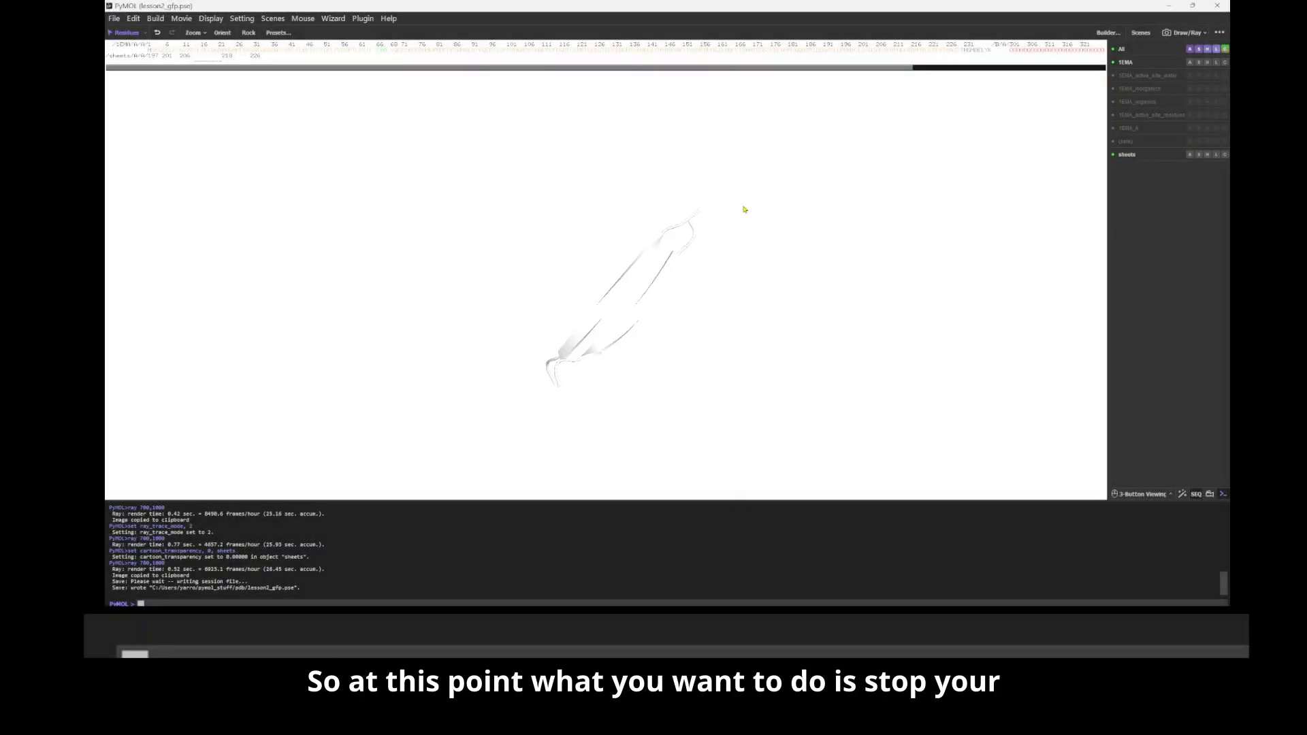
click(114, 18)
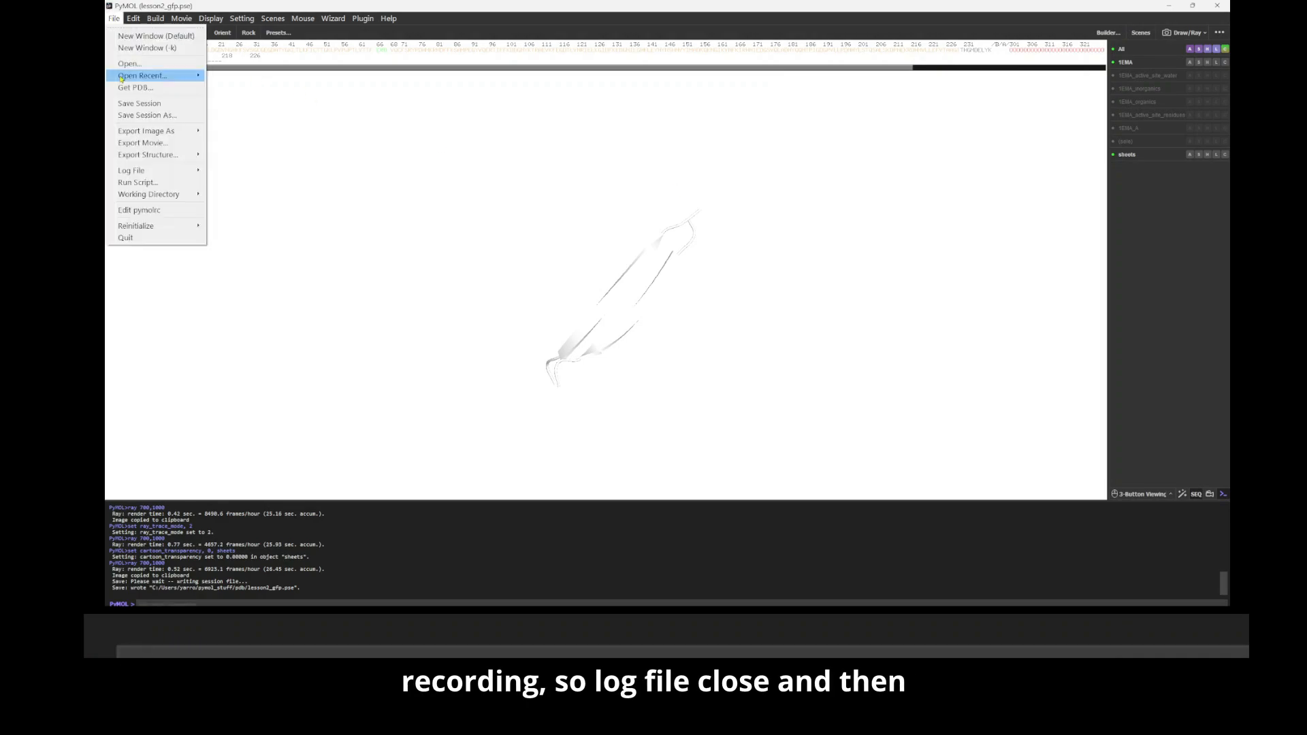
mouse_move(158, 175)
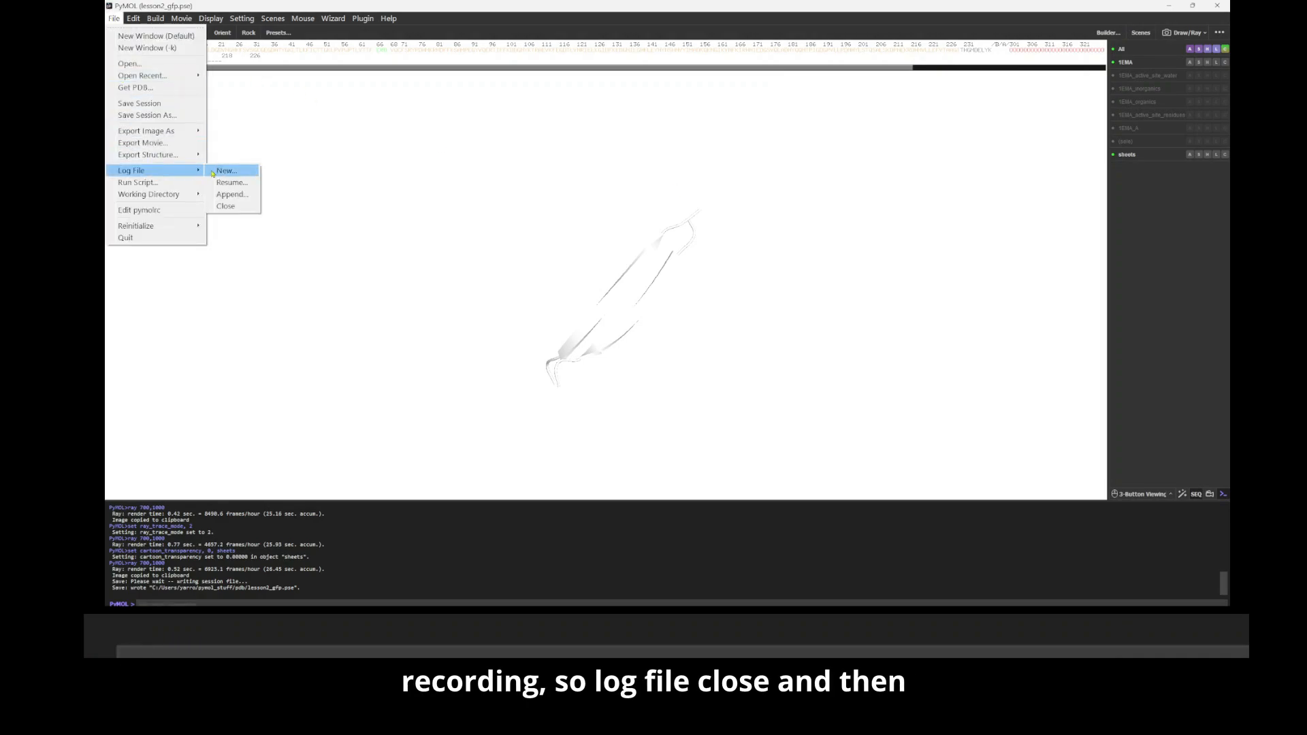
click(238, 212)
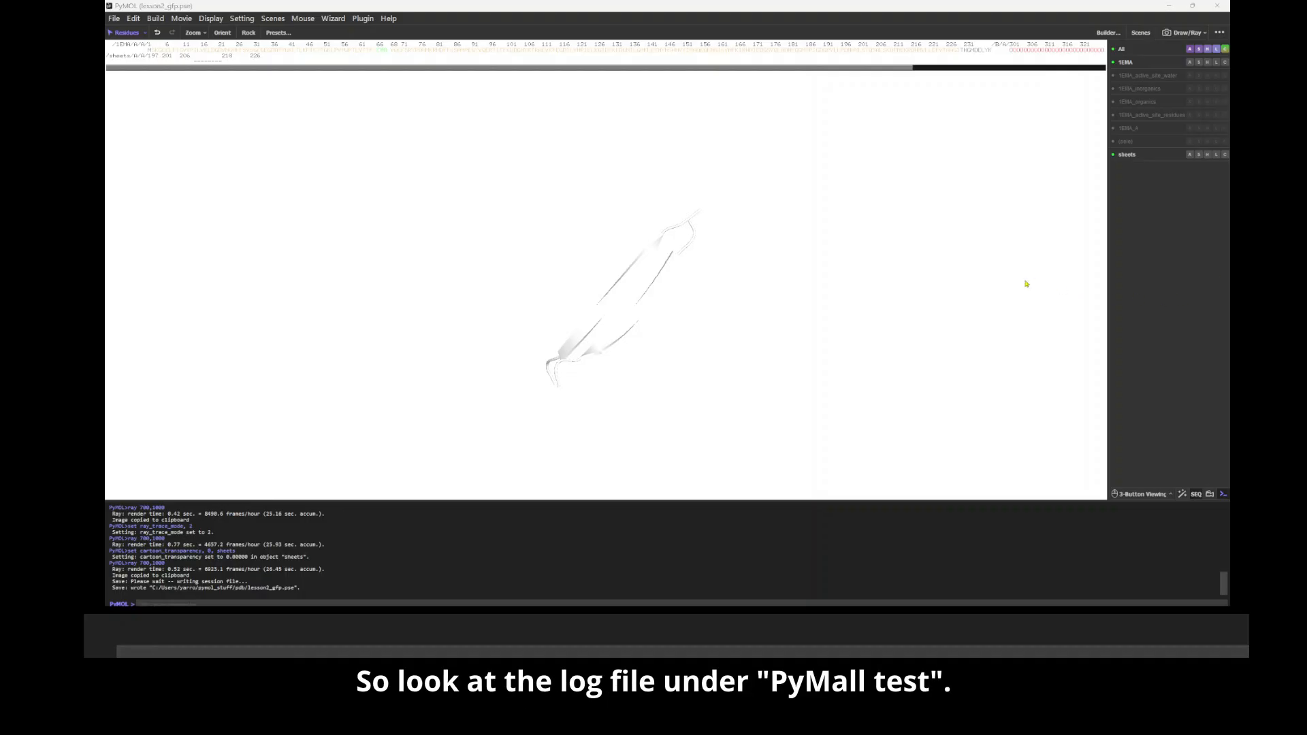
Step: Open the test.pml log from the pymol_stuff scripts folder in Notepad and enlarge its window
click(882, 591)
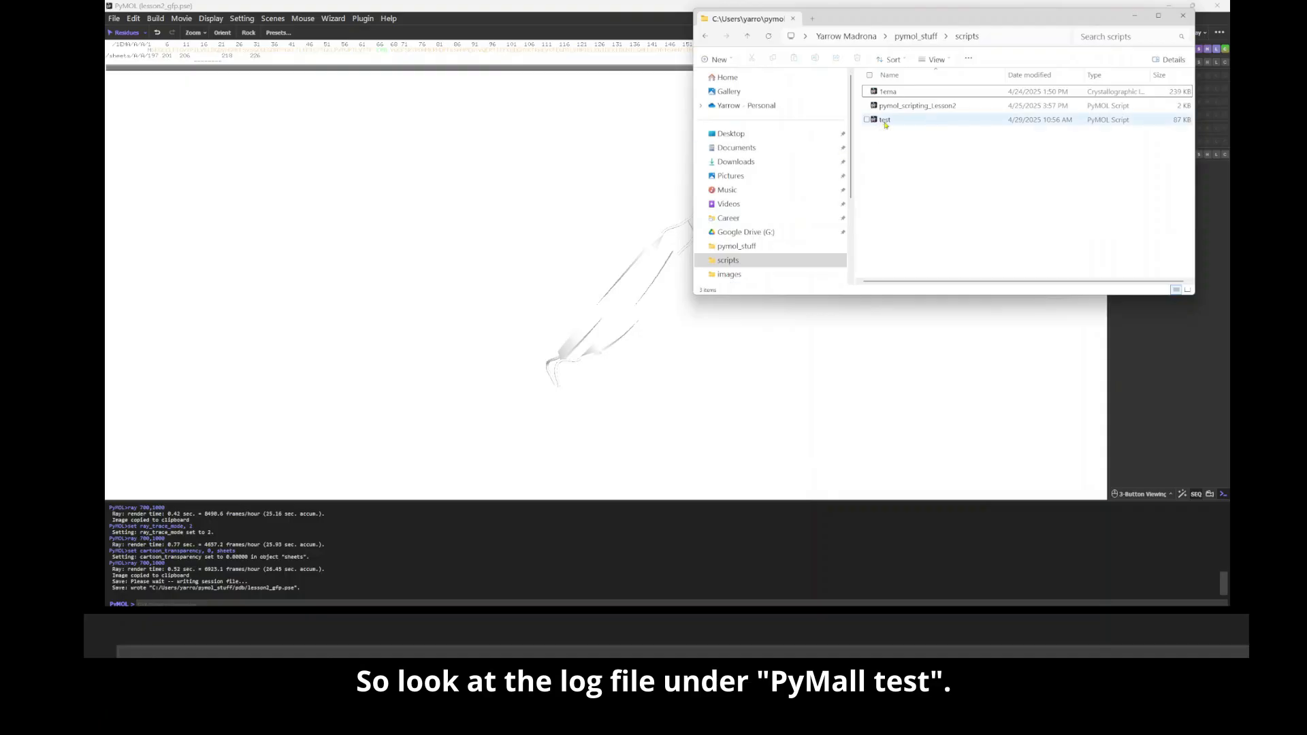
click(885, 122)
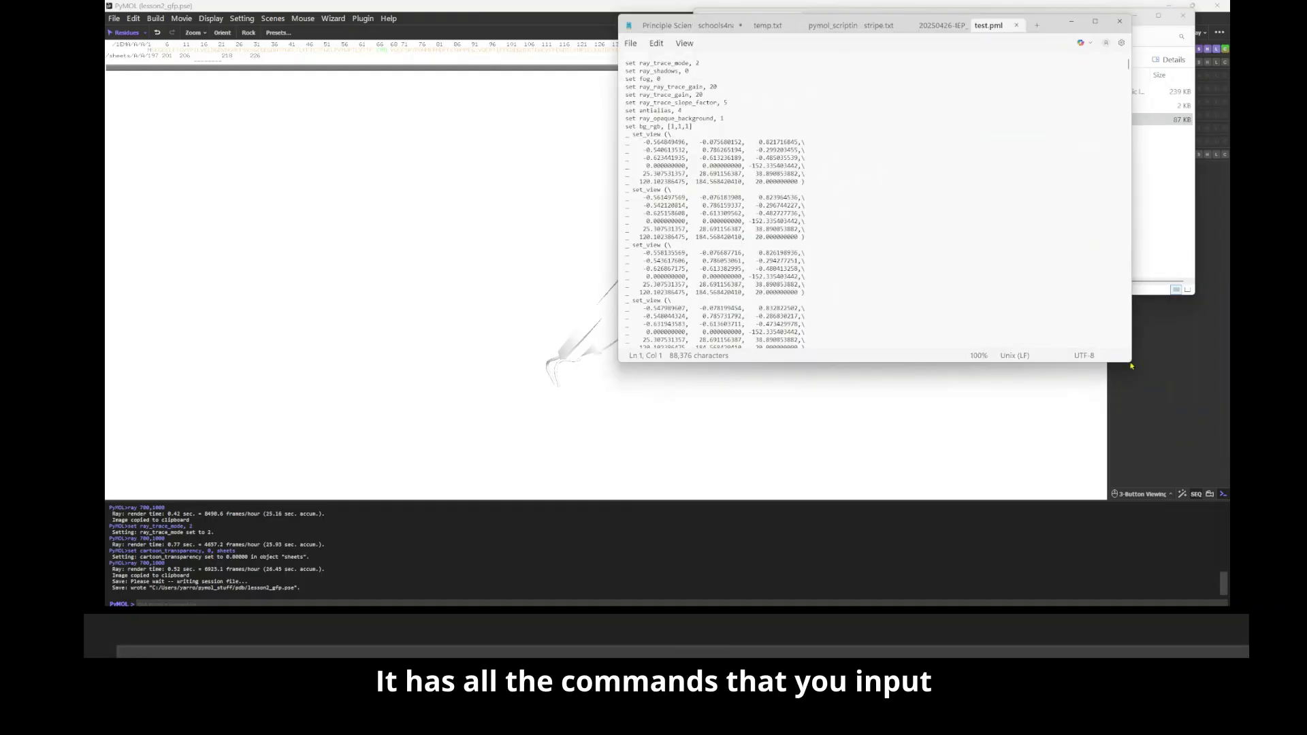
drag(1129, 364, 1174, 570)
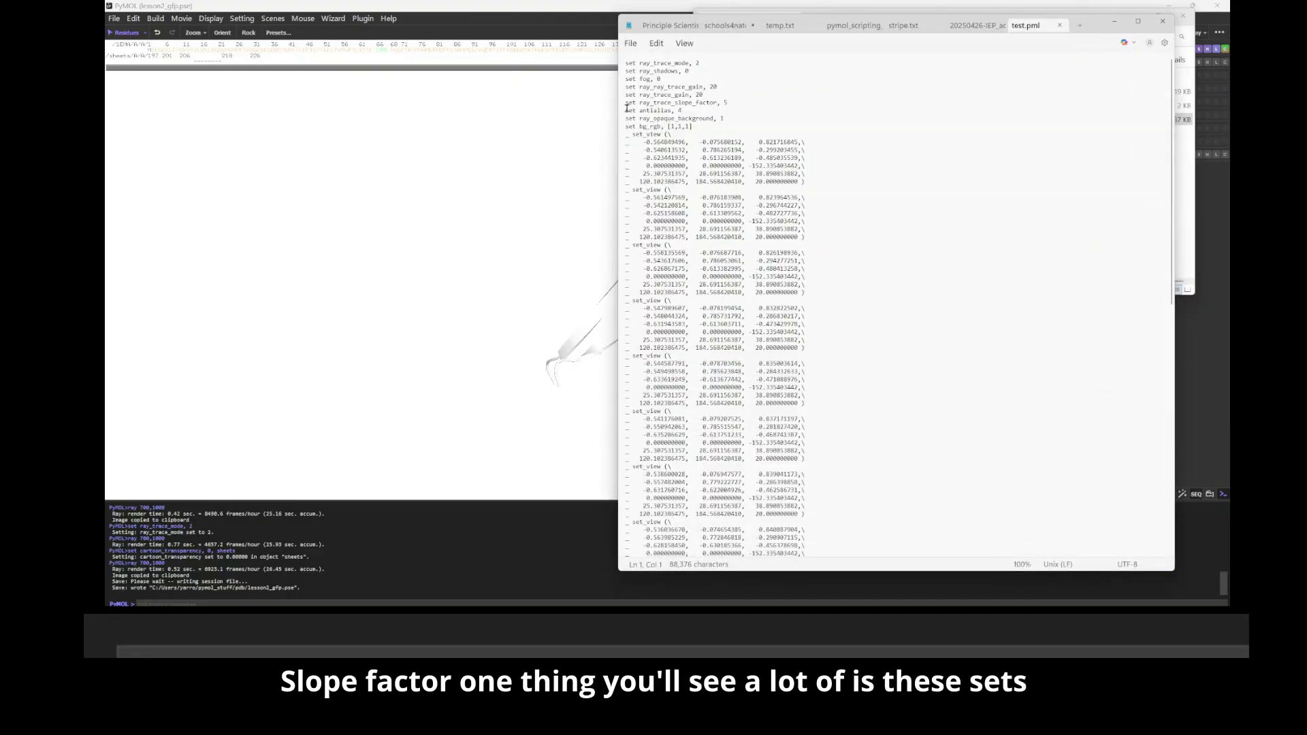
Step: Examine the rendering settings and the repeated set_view blocks recorded at the start of the log
click(678, 187)
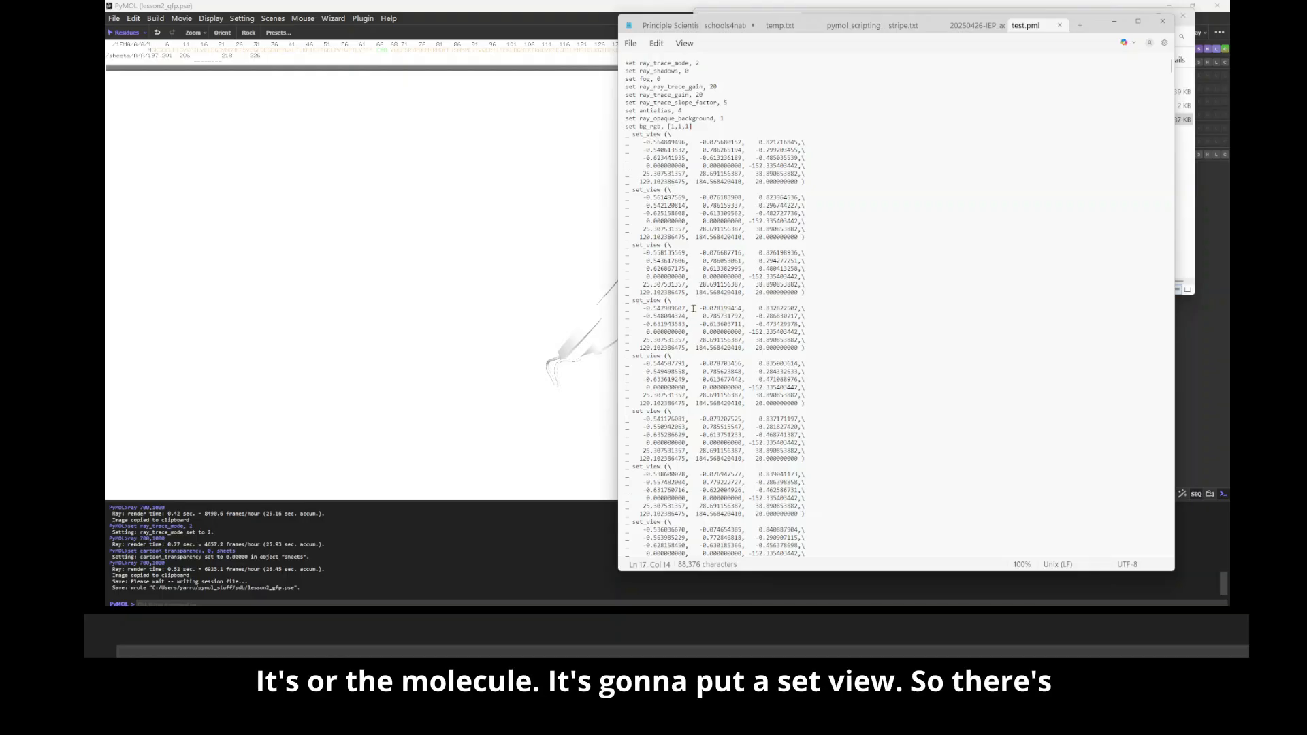
scroll(671, 180, down, 3)
scroll(697, 304, down, 12)
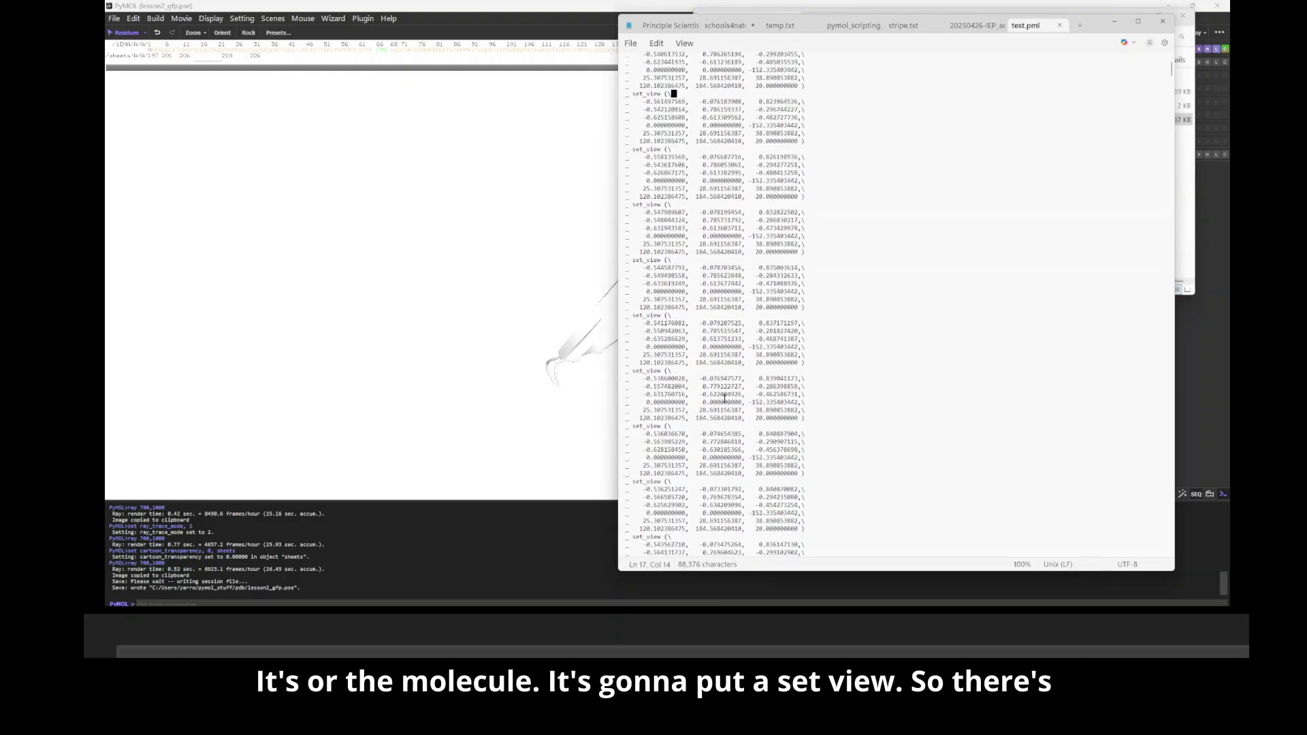
scroll(723, 399, down, 15)
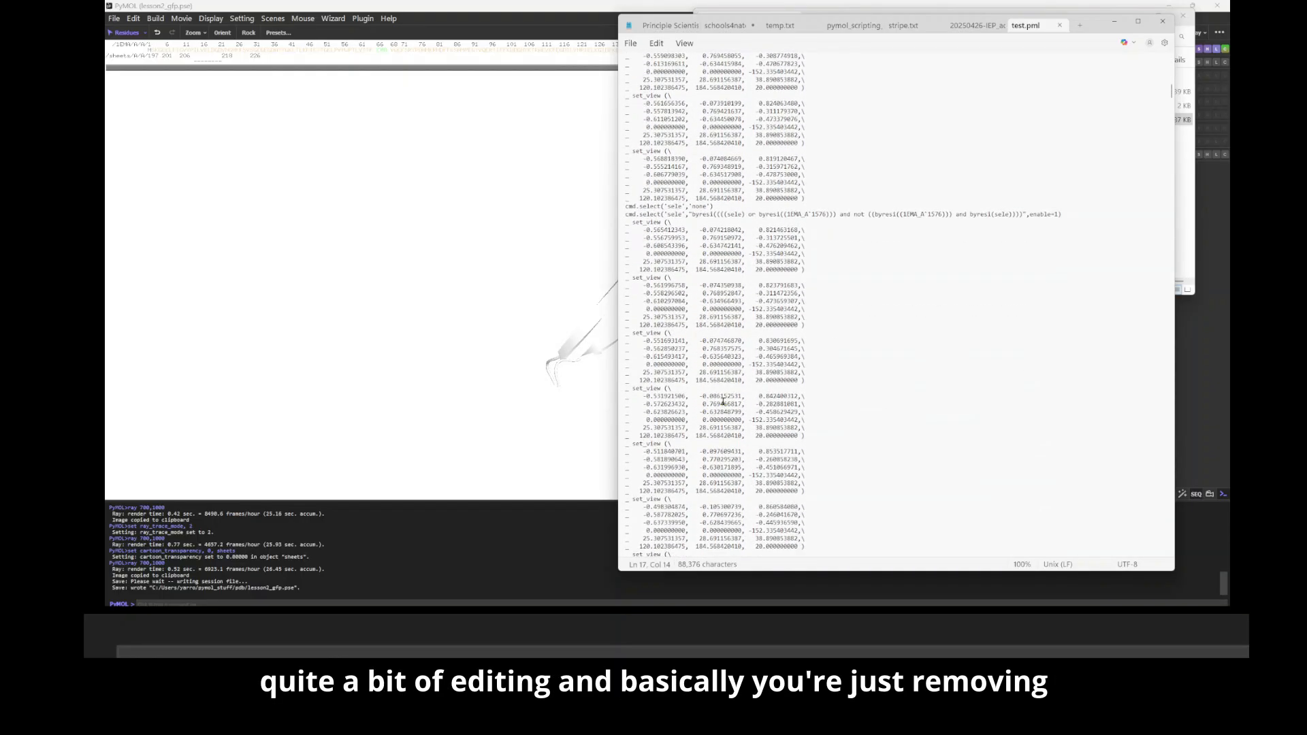
scroll(723, 399, up, 11)
scroll(739, 396, down, 6)
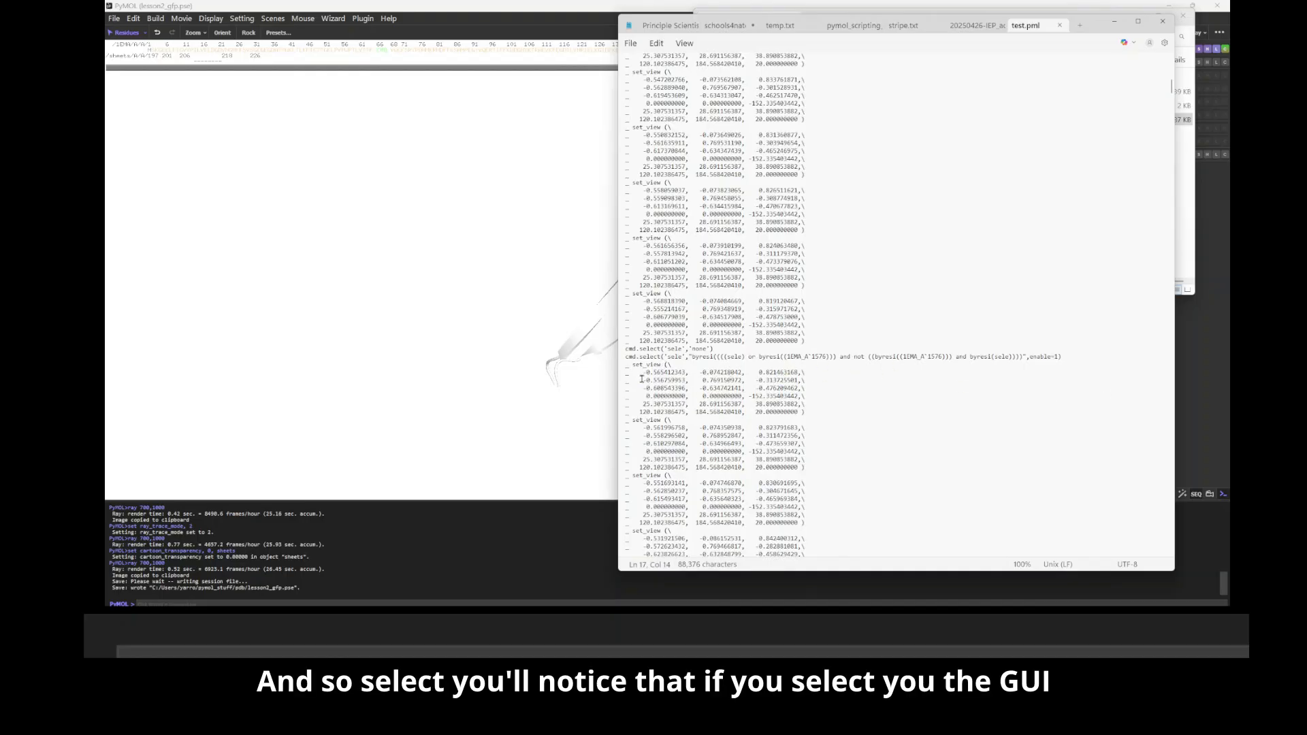
Step: Highlight the byres cmd.select line and examine how selections, set commands and object creation are recorded through the log
drag(626, 355, 1077, 363)
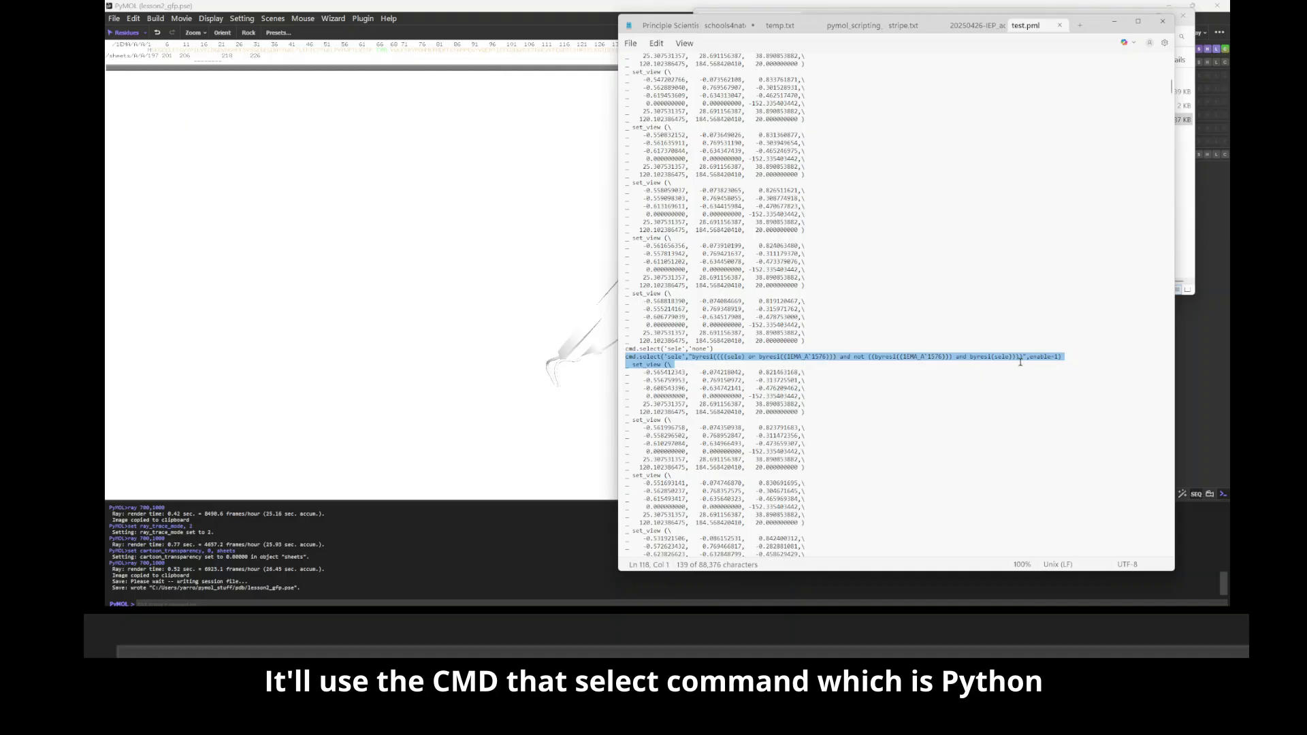
scroll(718, 462, down, 8)
scroll(718, 462, down, 20)
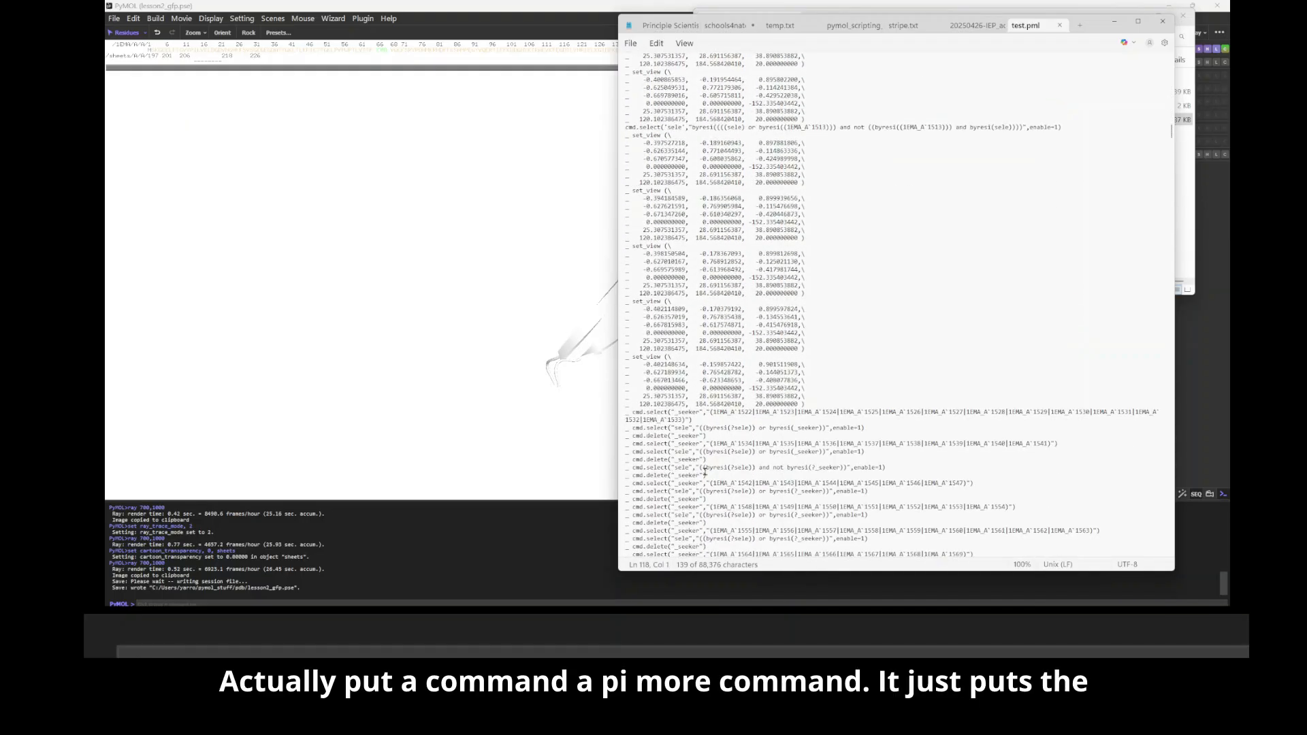
scroll(720, 465, up, 20)
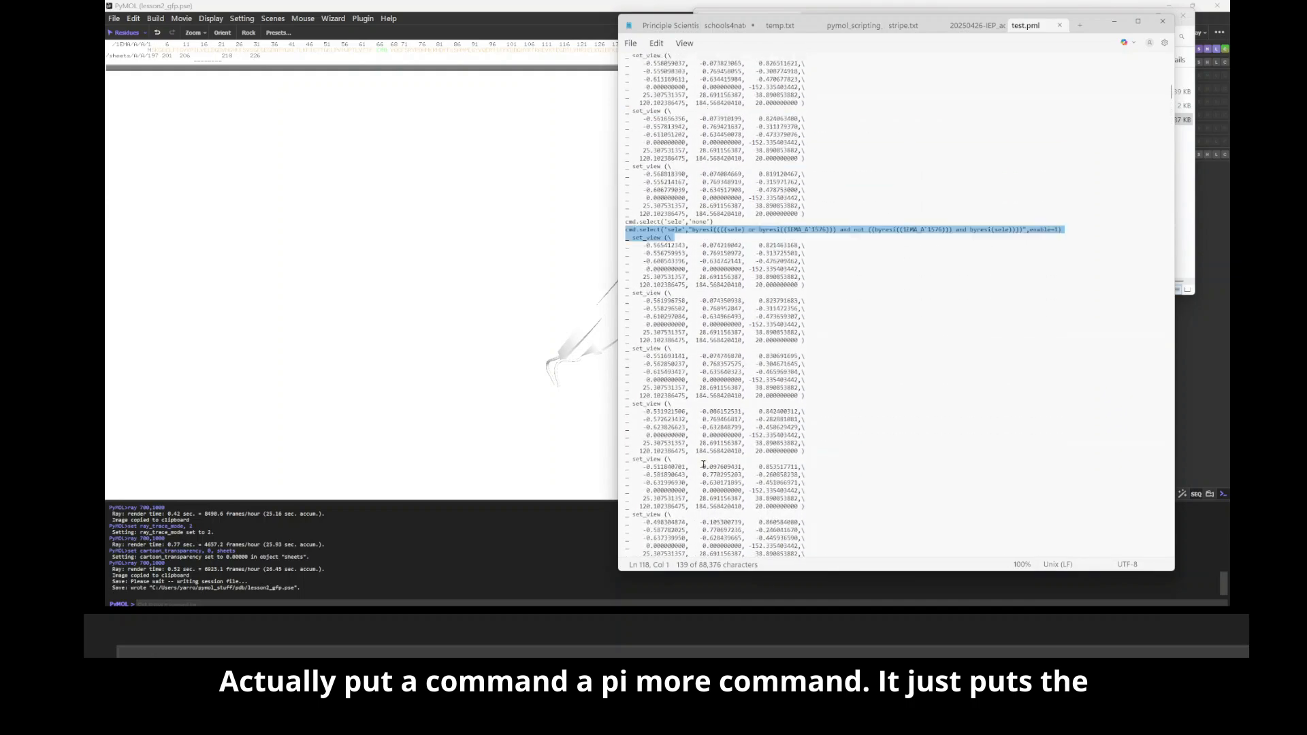
scroll(702, 466, up, 15)
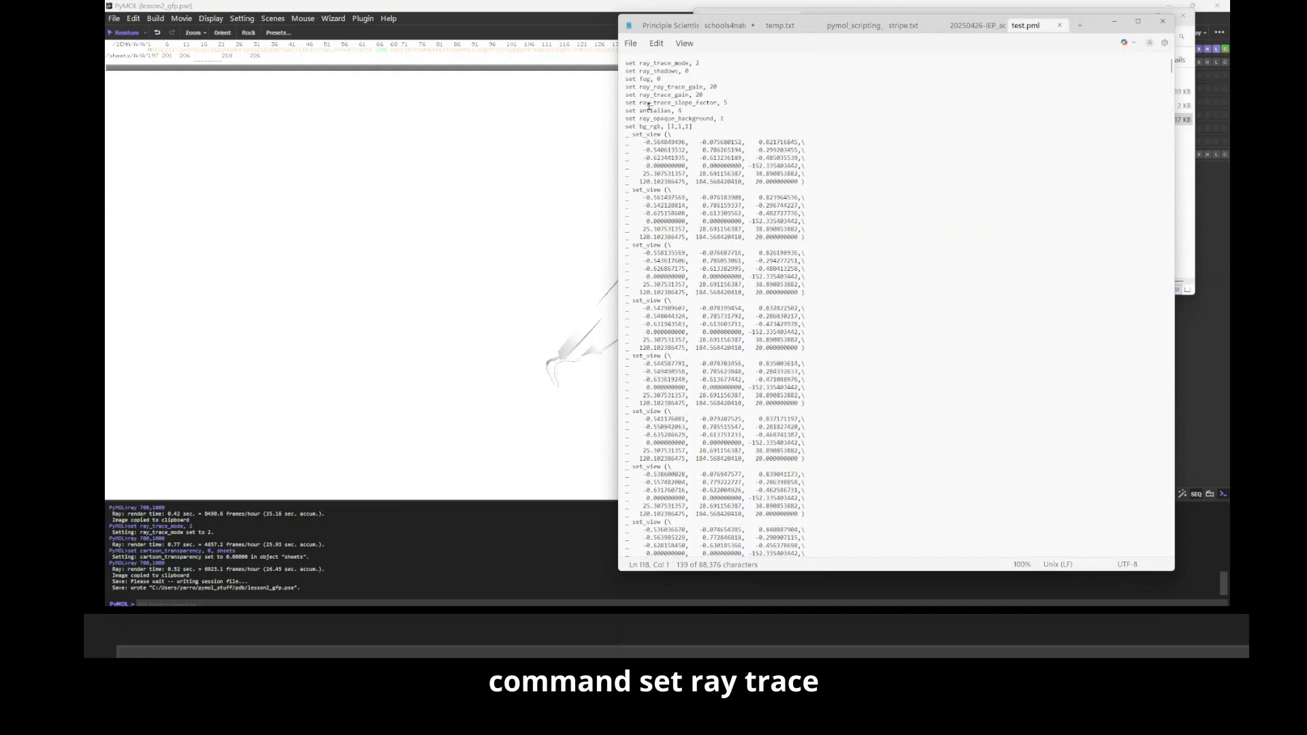
scroll(704, 367, down, 15)
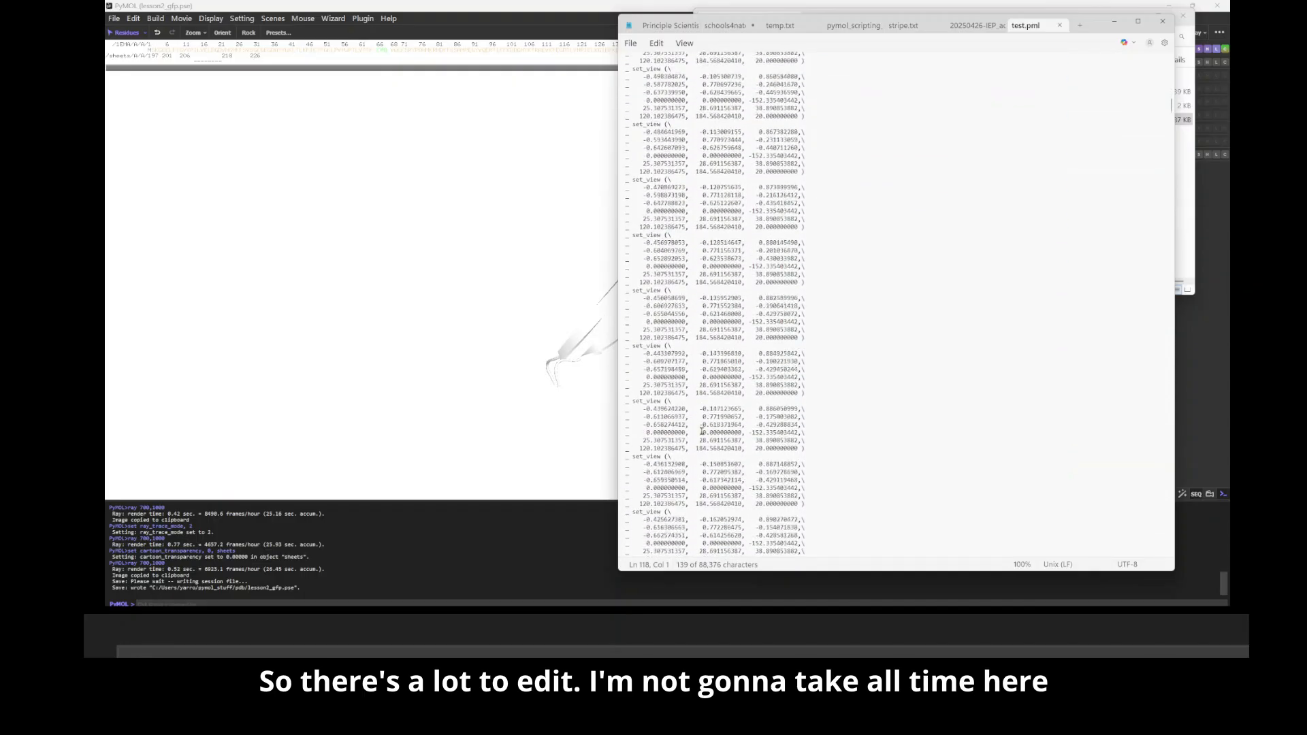
scroll(702, 411, down, 15)
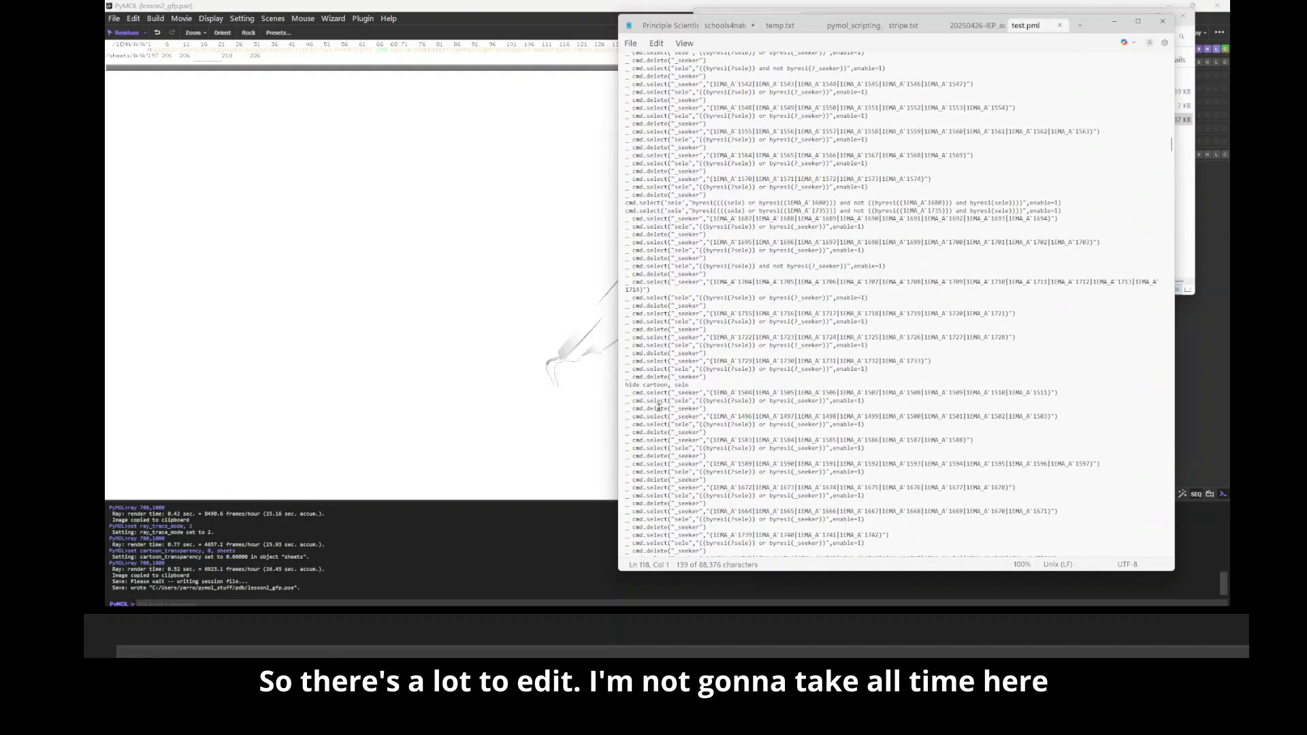
scroll(658, 407, down, 6)
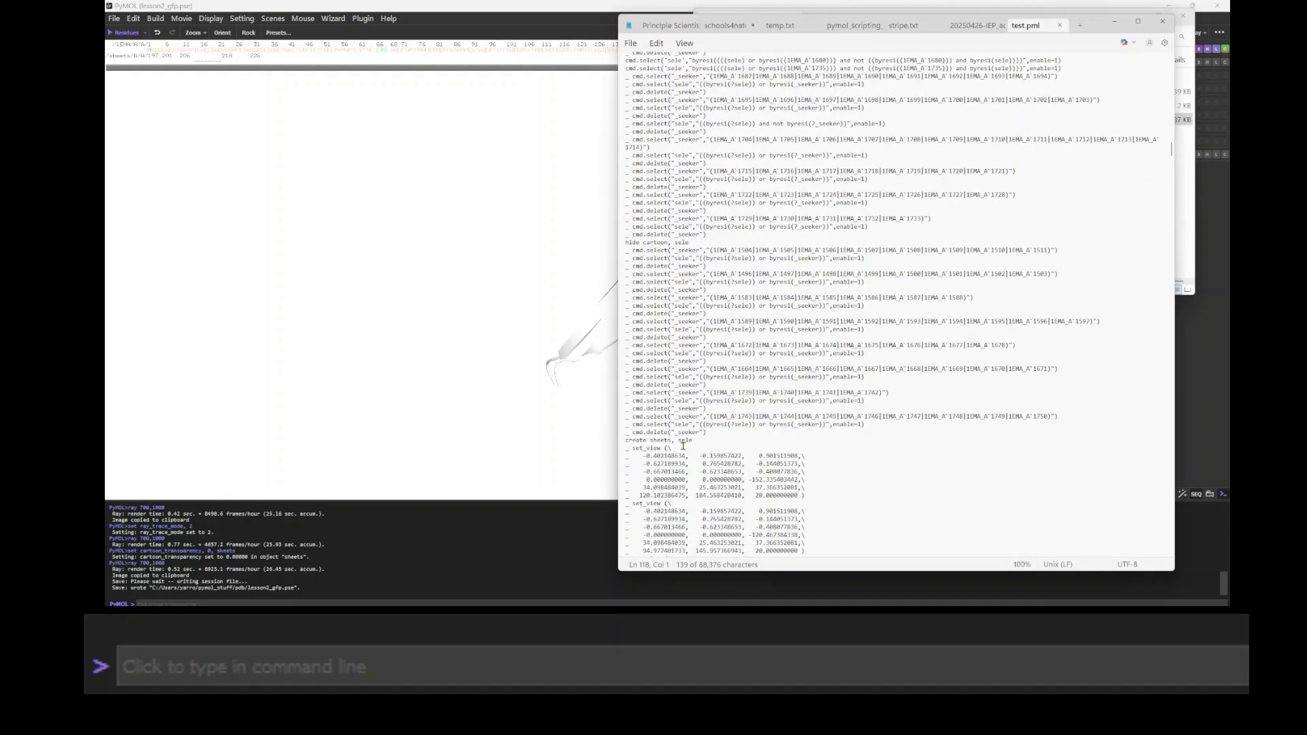
scroll(677, 445, down, 2)
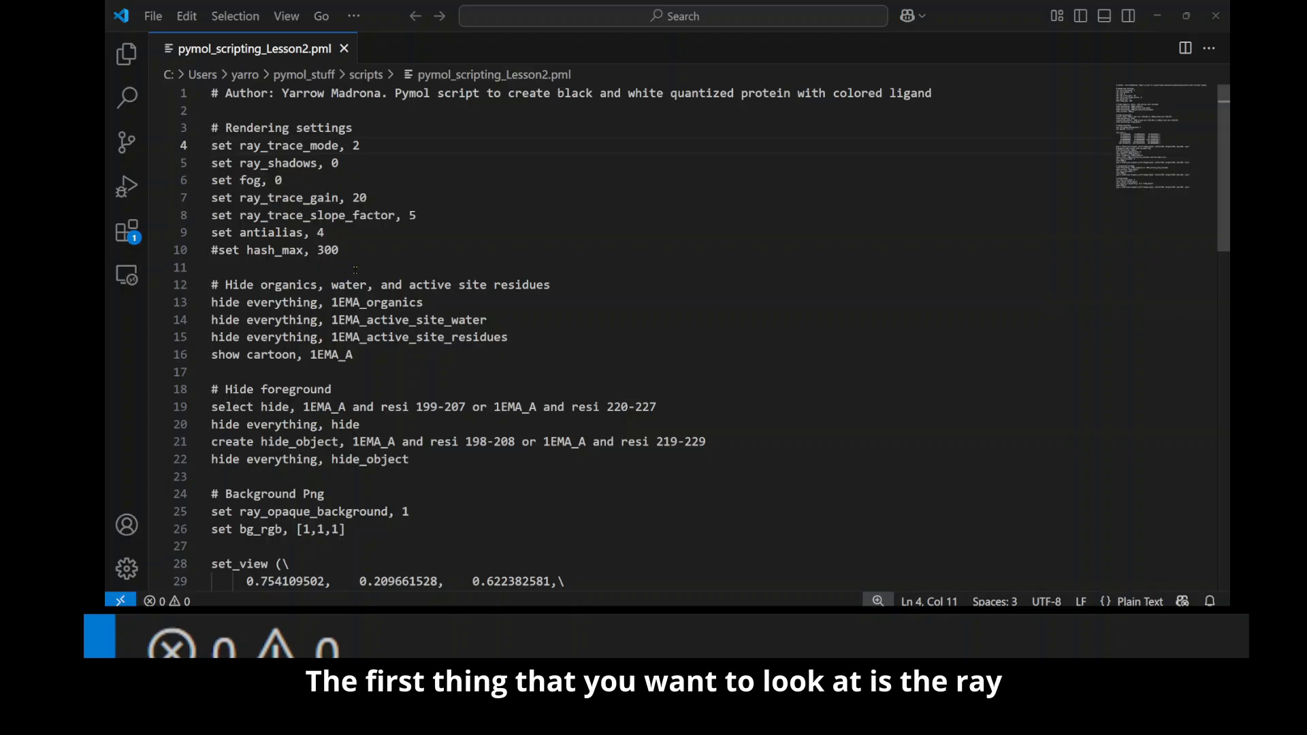
Step: Examine the rendering settings in pymol_scripting_Lesson2.pml, from ray_trace_mode through the commented-out hash_max line
double_click(279, 145)
click(217, 129)
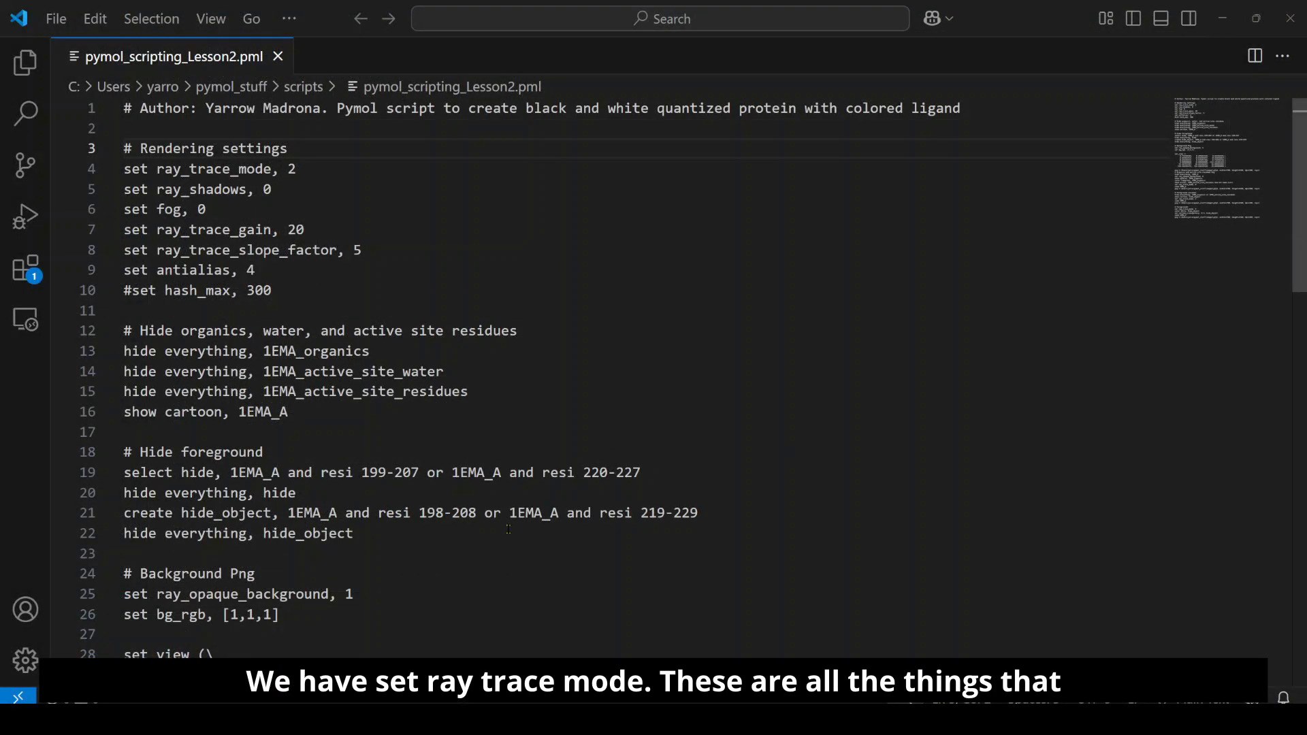
drag(123, 169, 181, 169)
click(265, 169)
click(296, 169)
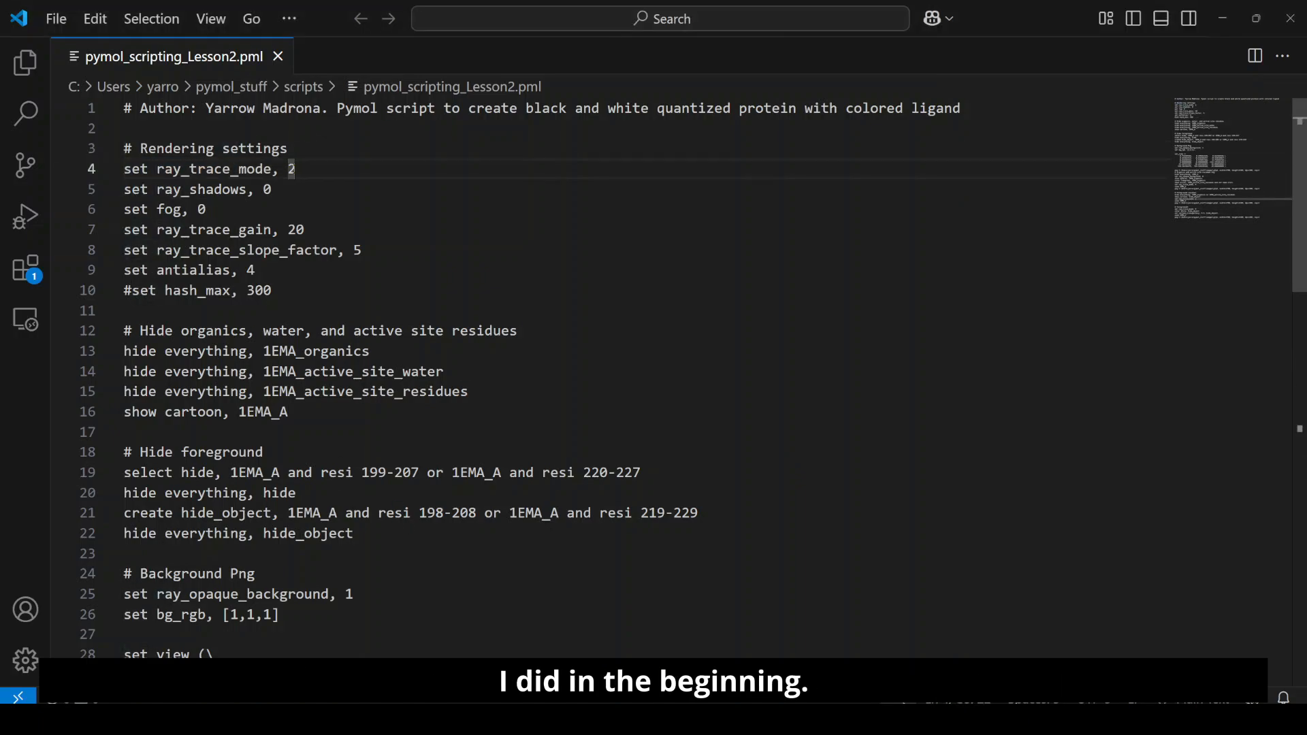
key(Down)
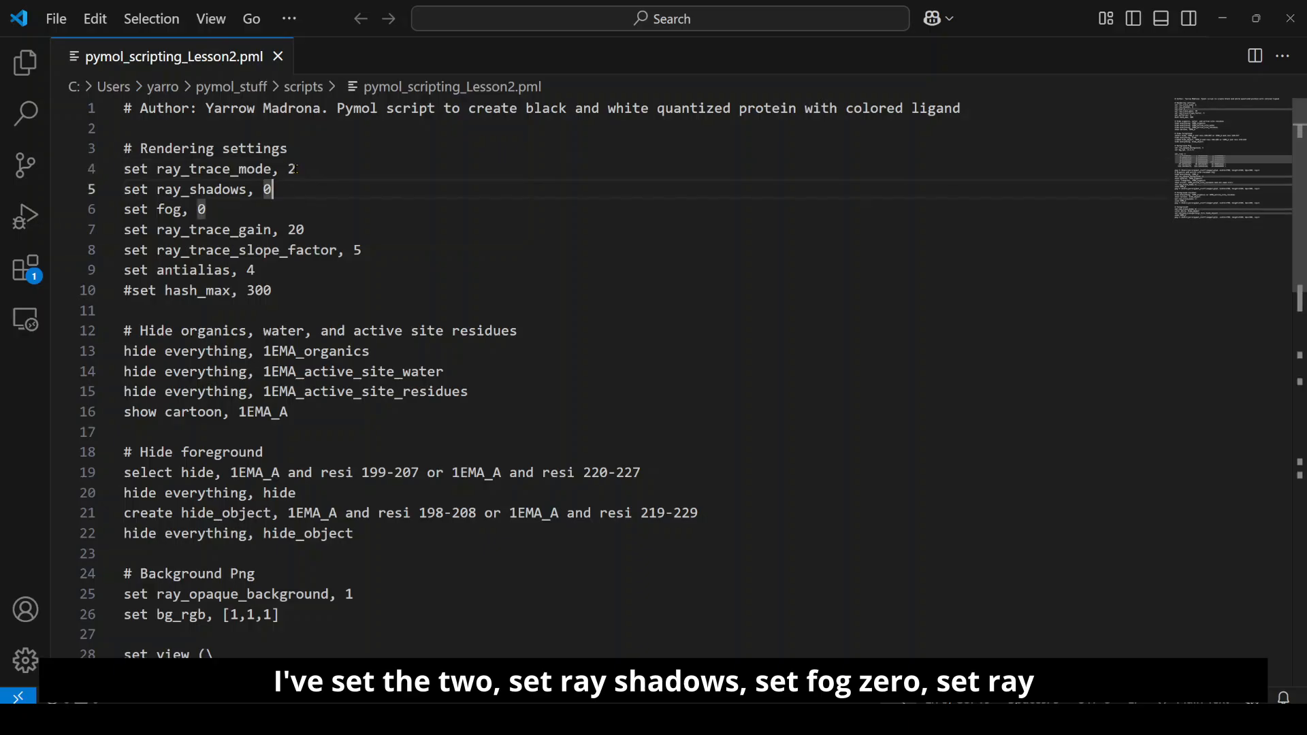
key(Down)
key(Down)
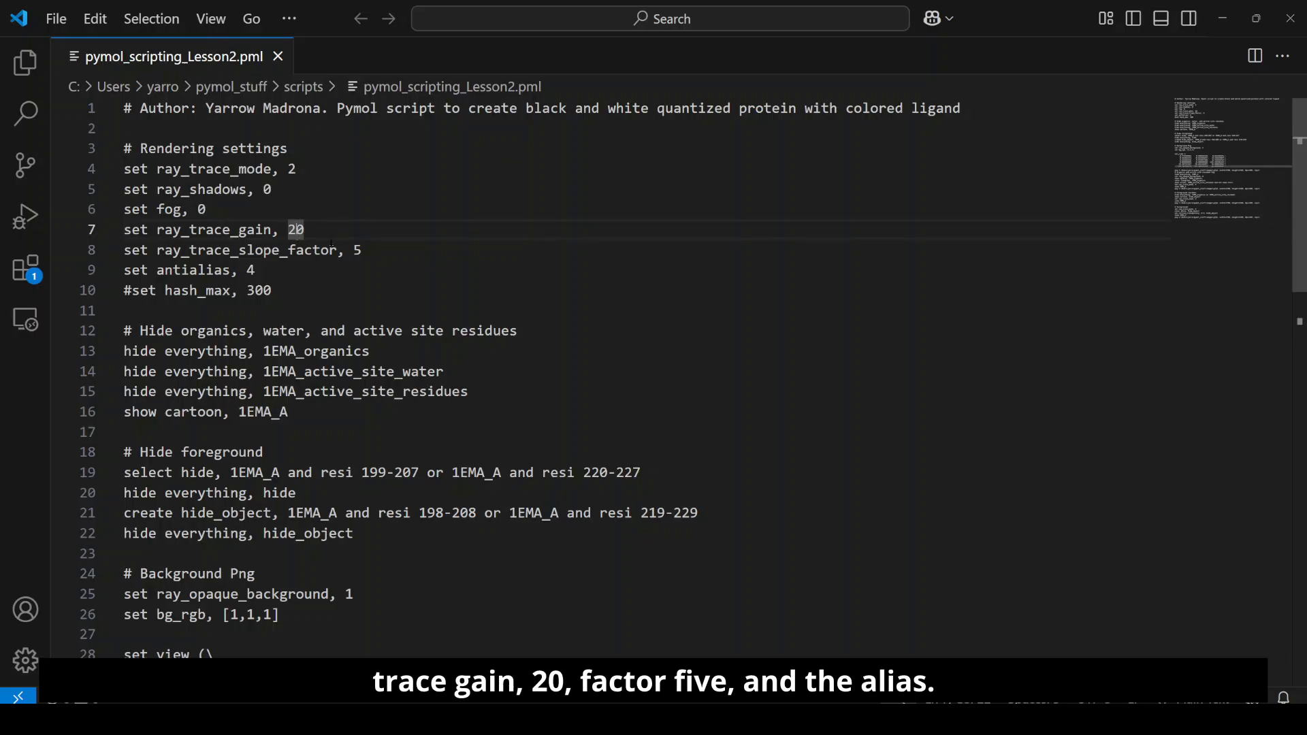
click(272, 293)
Step: Review the commands that hide organics, water and active site residues, highlighting 1EMA_A in the show cartoon line
scroll(218, 294, down, 1)
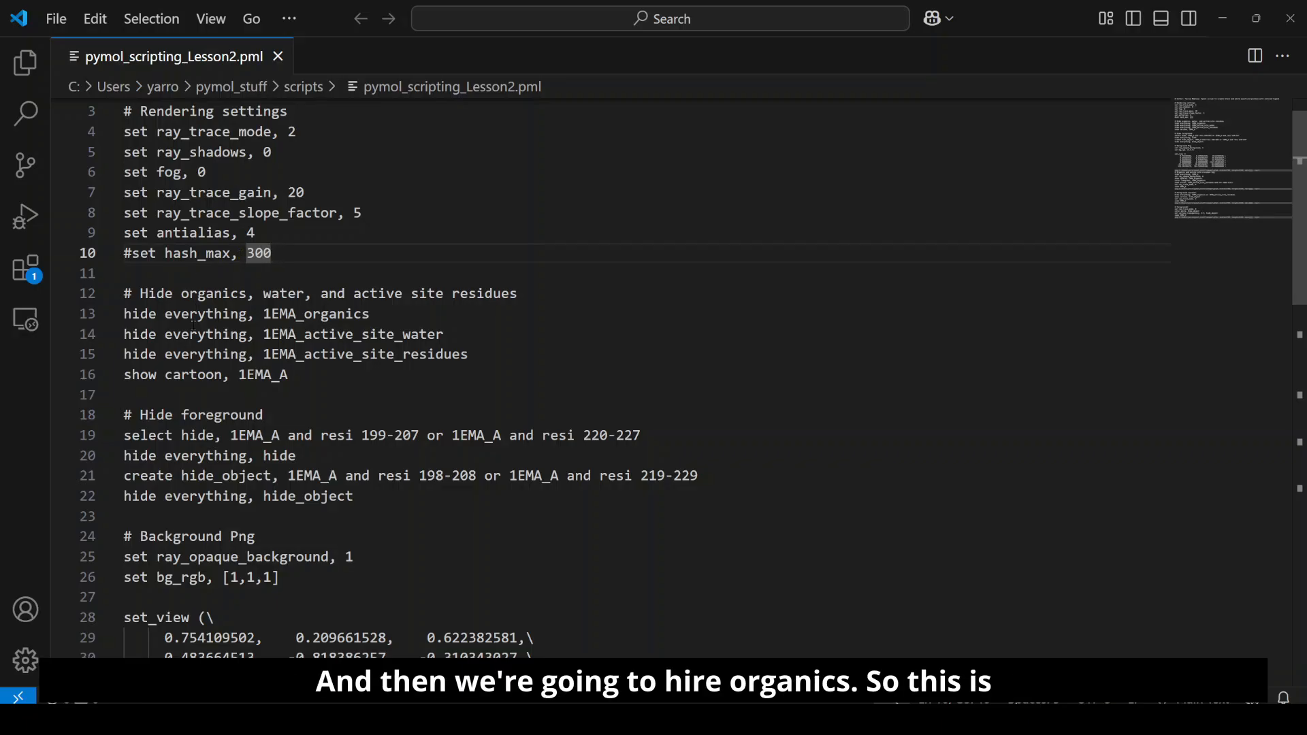
scroll(192, 308, down, 1)
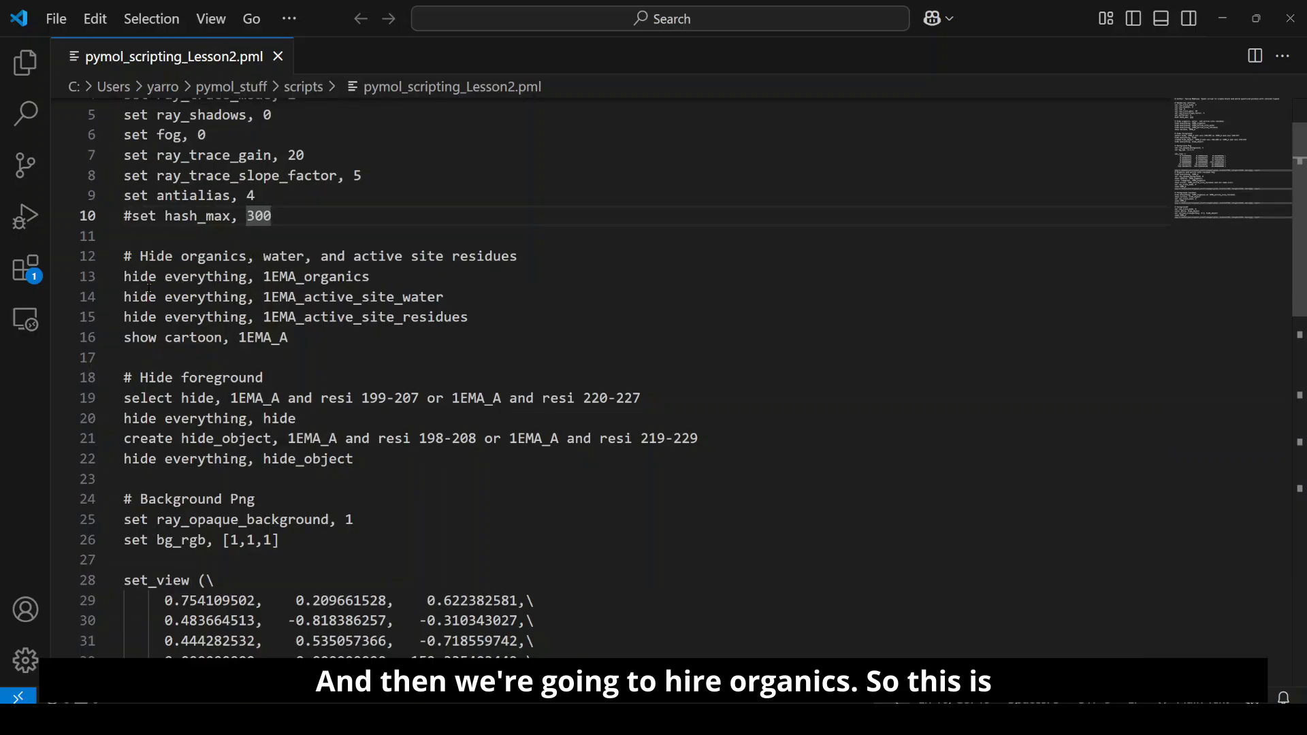
scroll(149, 289, down, 1)
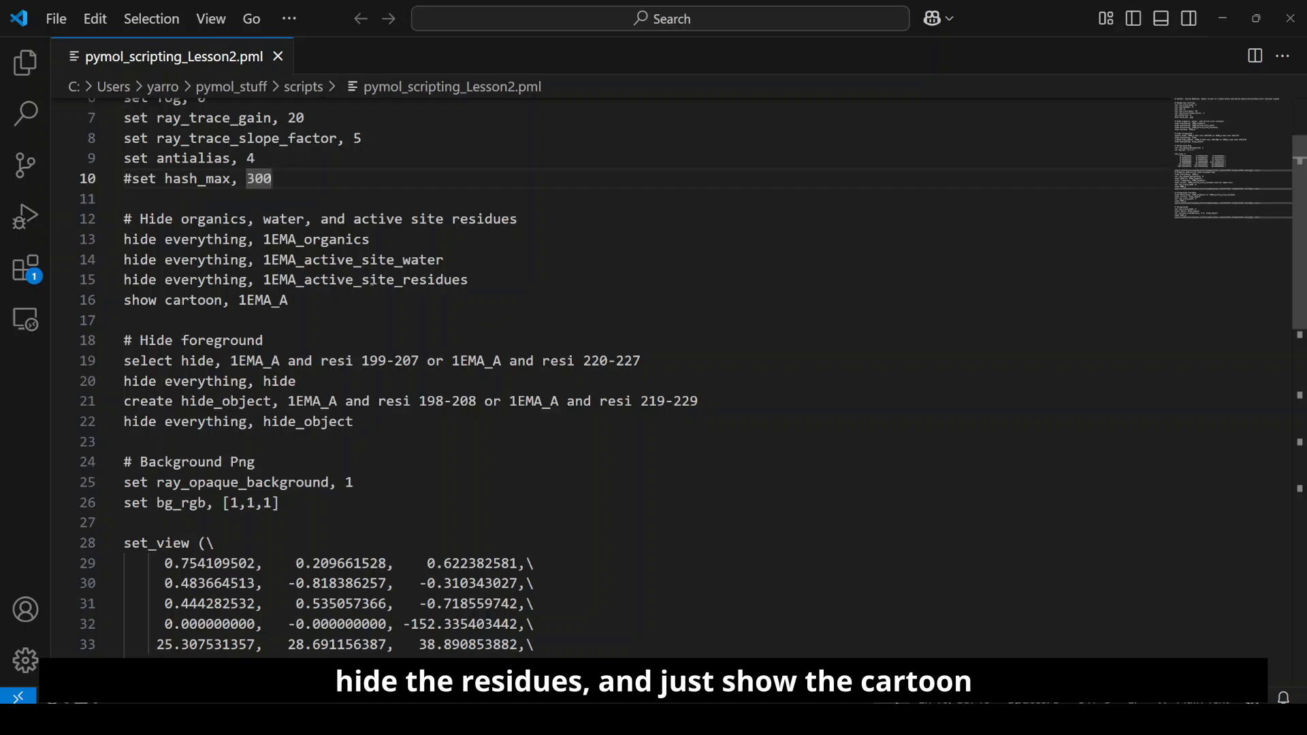
click(251, 300)
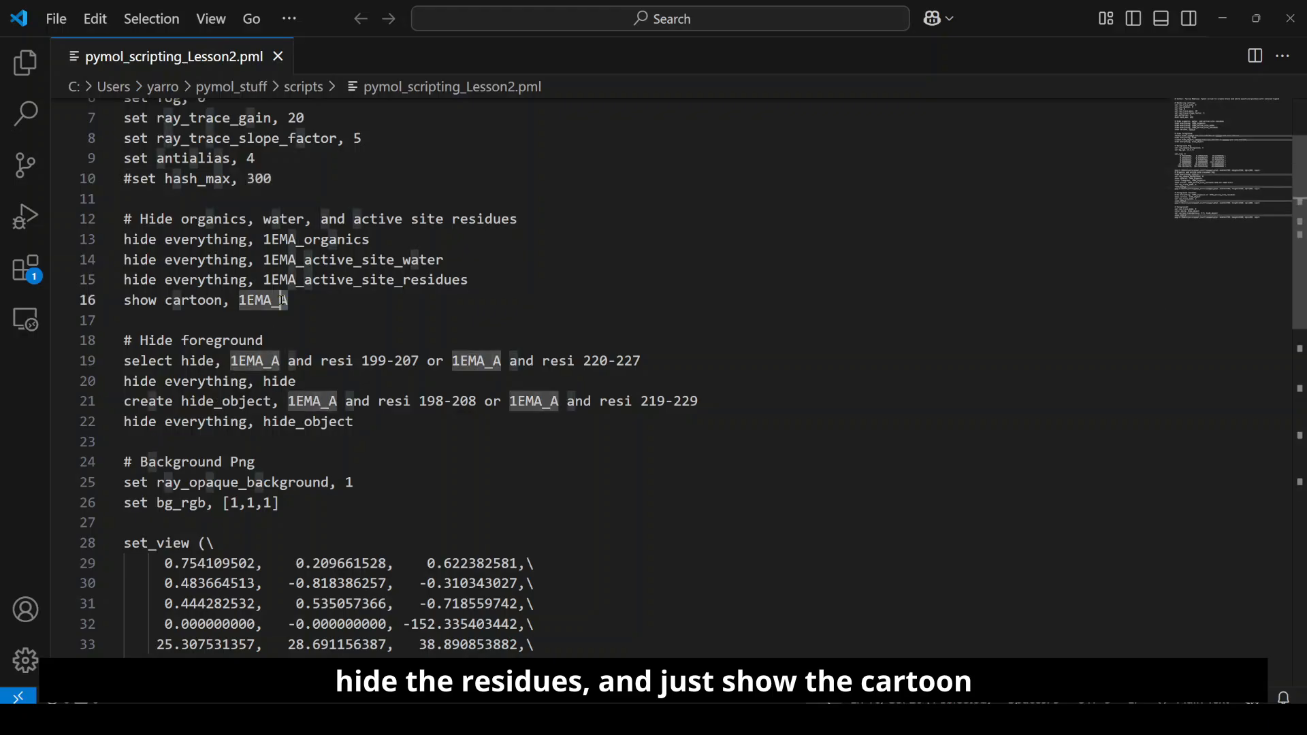
drag(250, 302, 247, 302)
click(312, 299)
scroll(317, 261, down, 1)
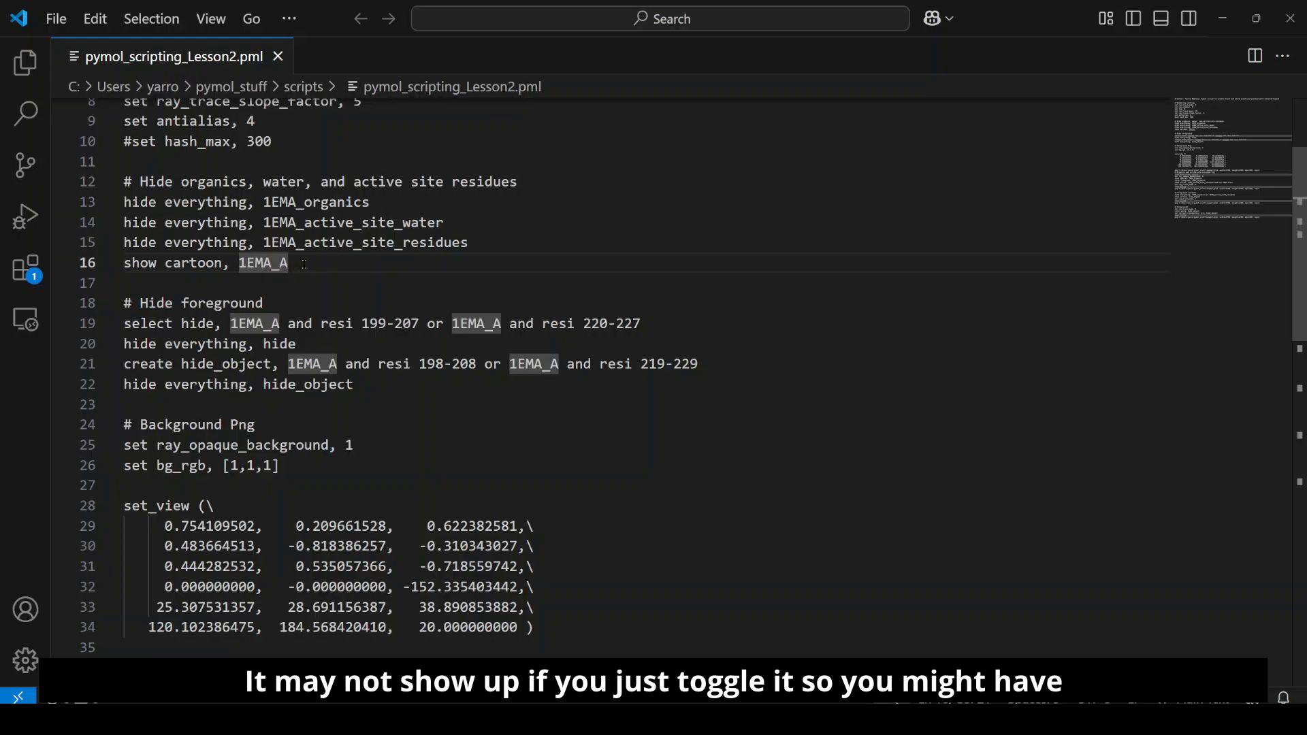
scroll(308, 268, down, 1)
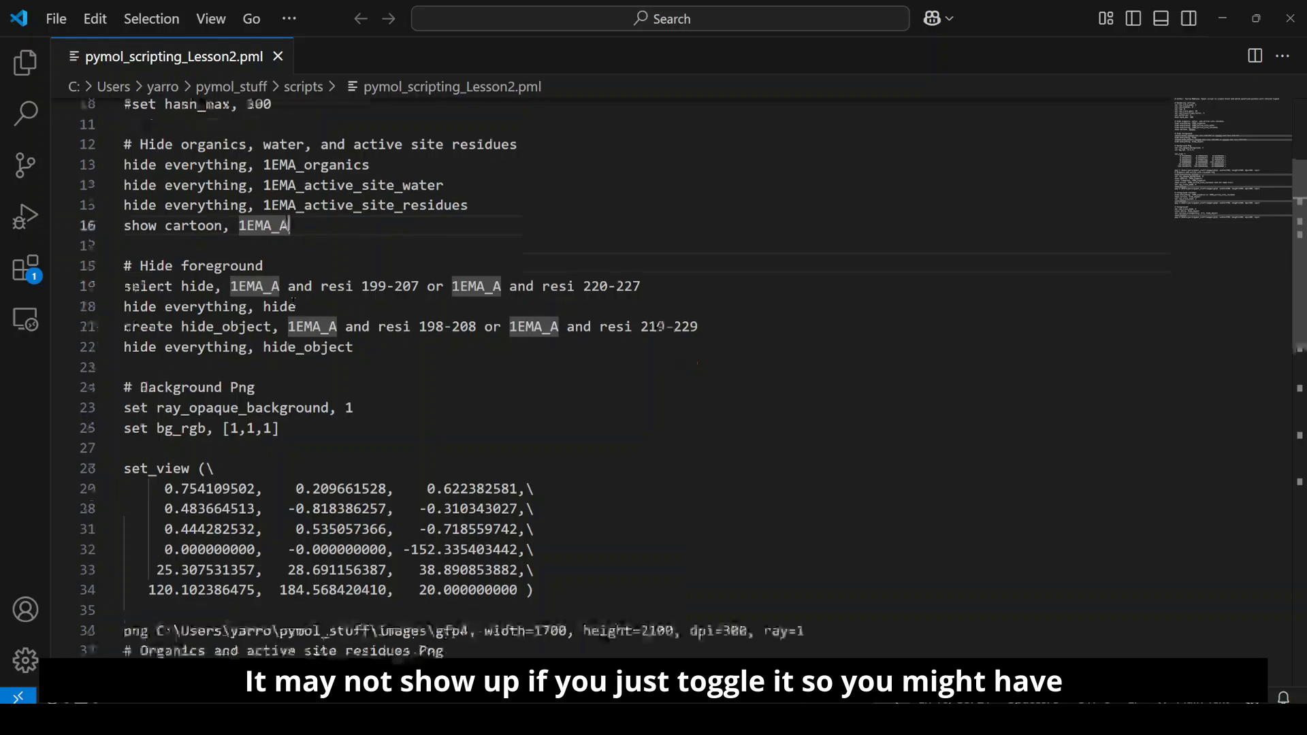
Step: Review the Hide foreground section, highlighting the hide_object name in its create command
click(199, 287)
click(198, 306)
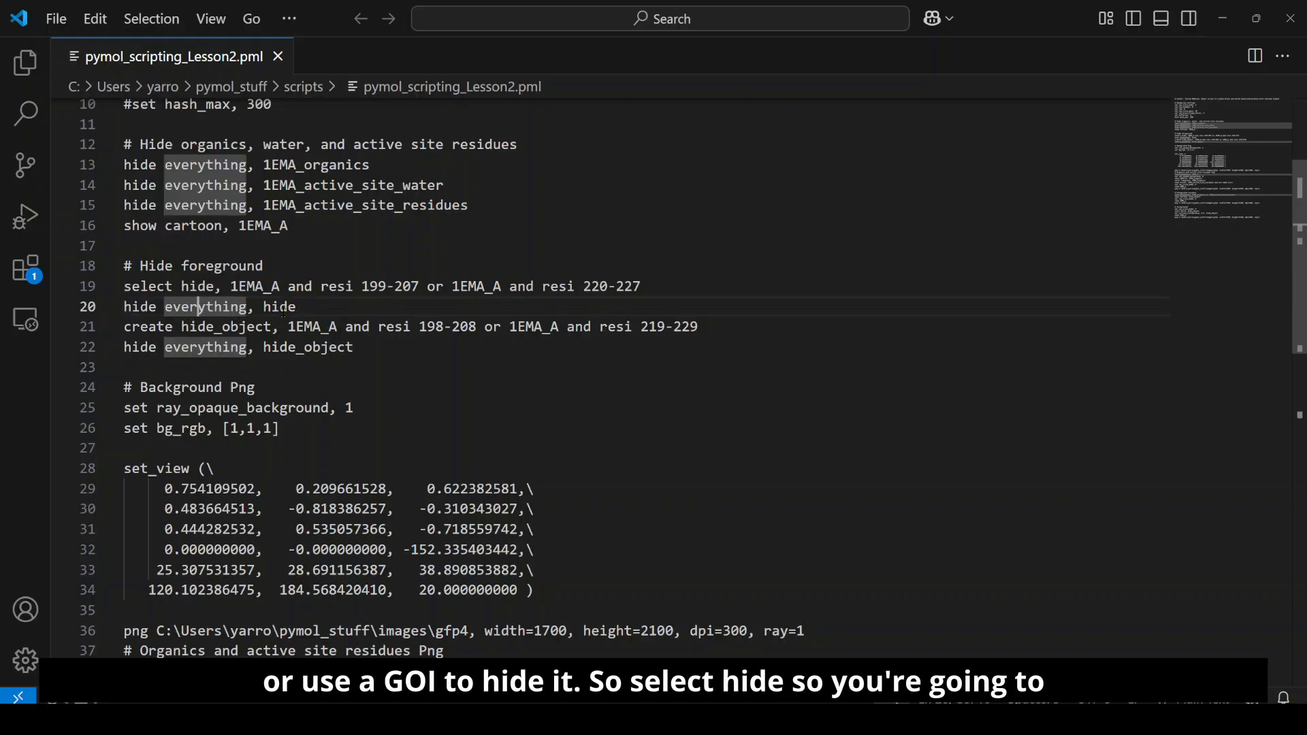
click(155, 306)
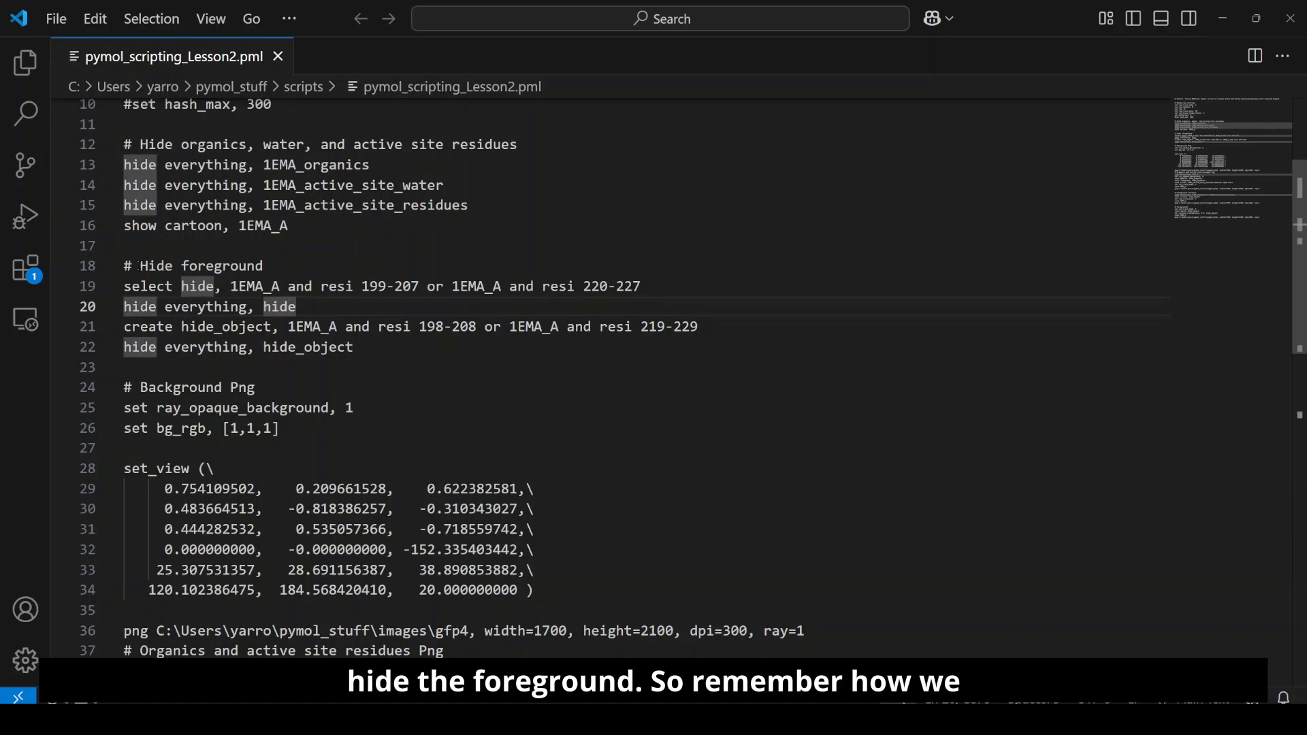
scroll(235, 340, down, 1)
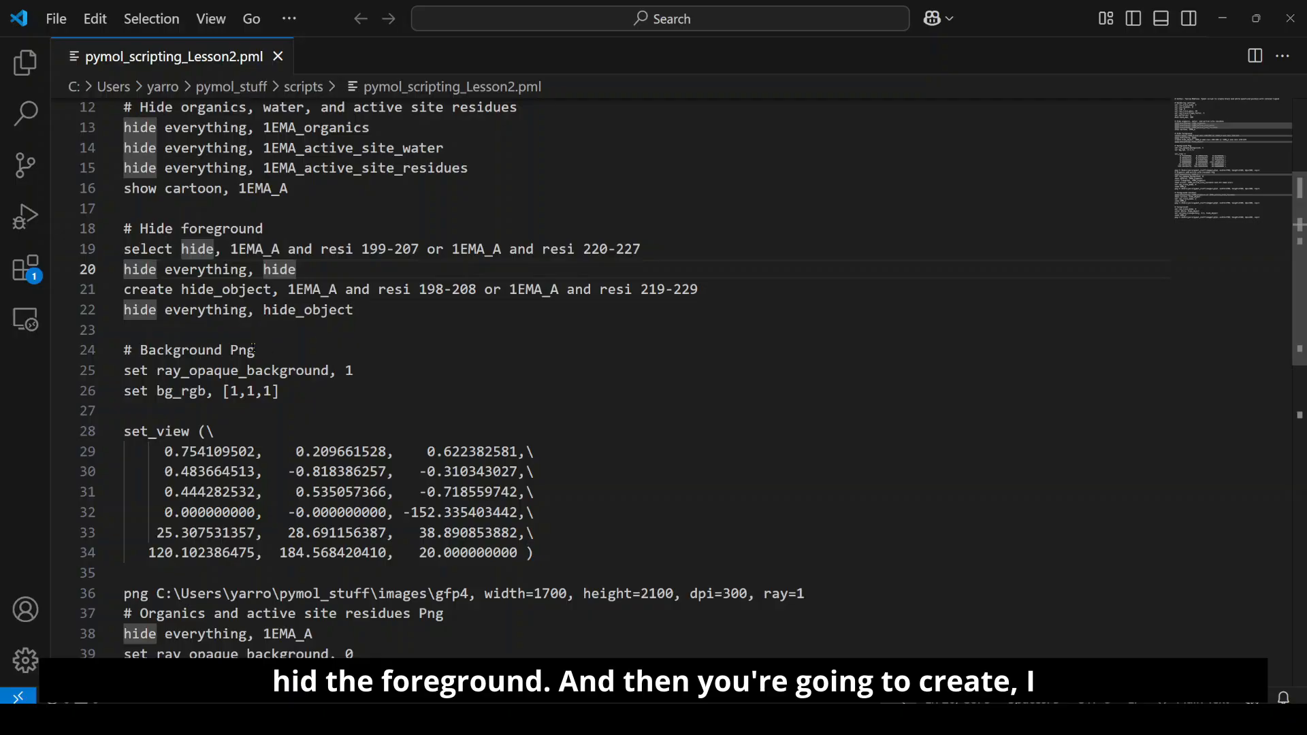
click(182, 290)
drag(182, 289, 273, 289)
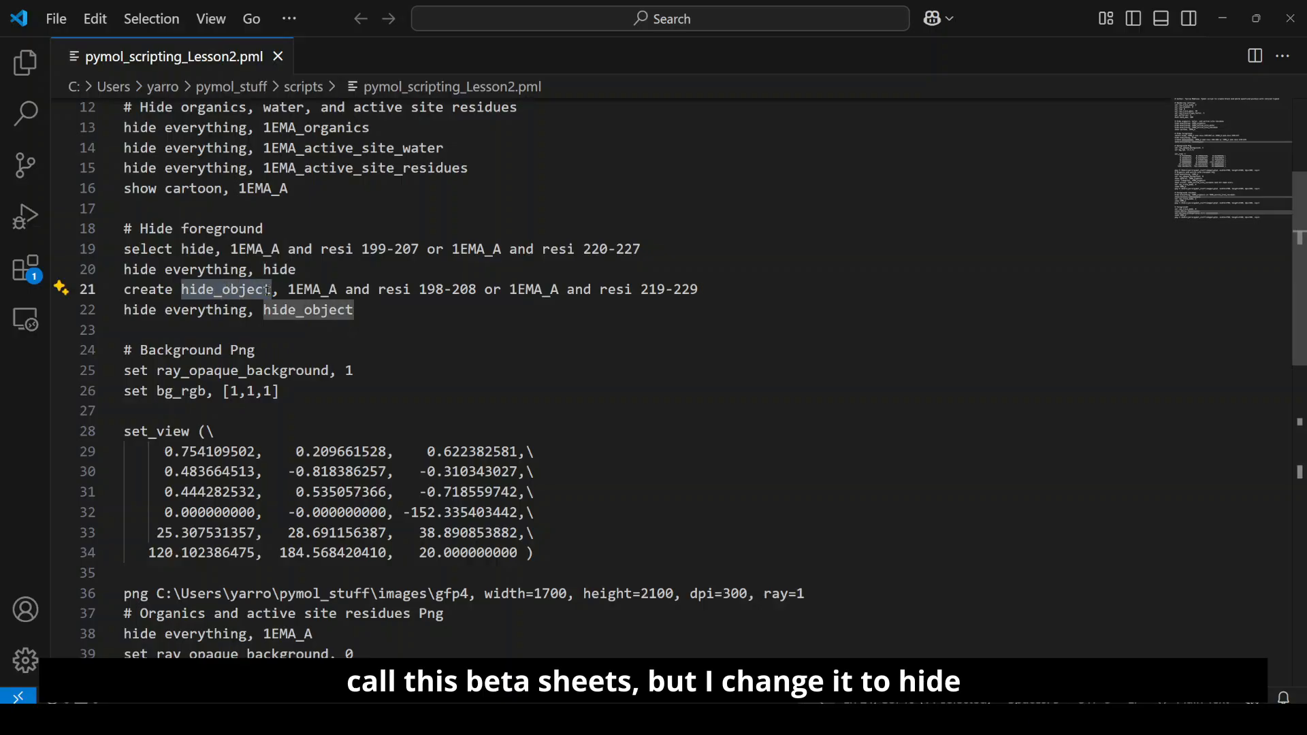
scroll(222, 289, down, 1)
click(264, 273)
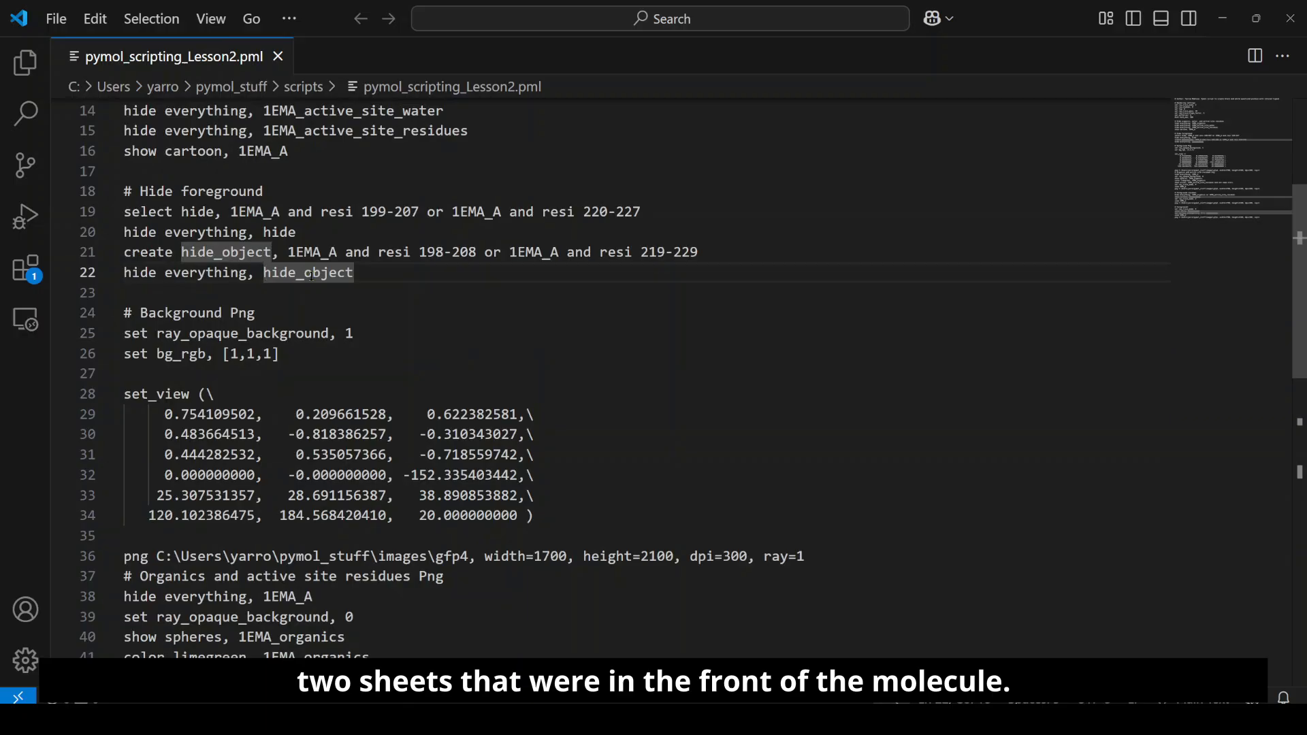
scroll(270, 353, down, 1)
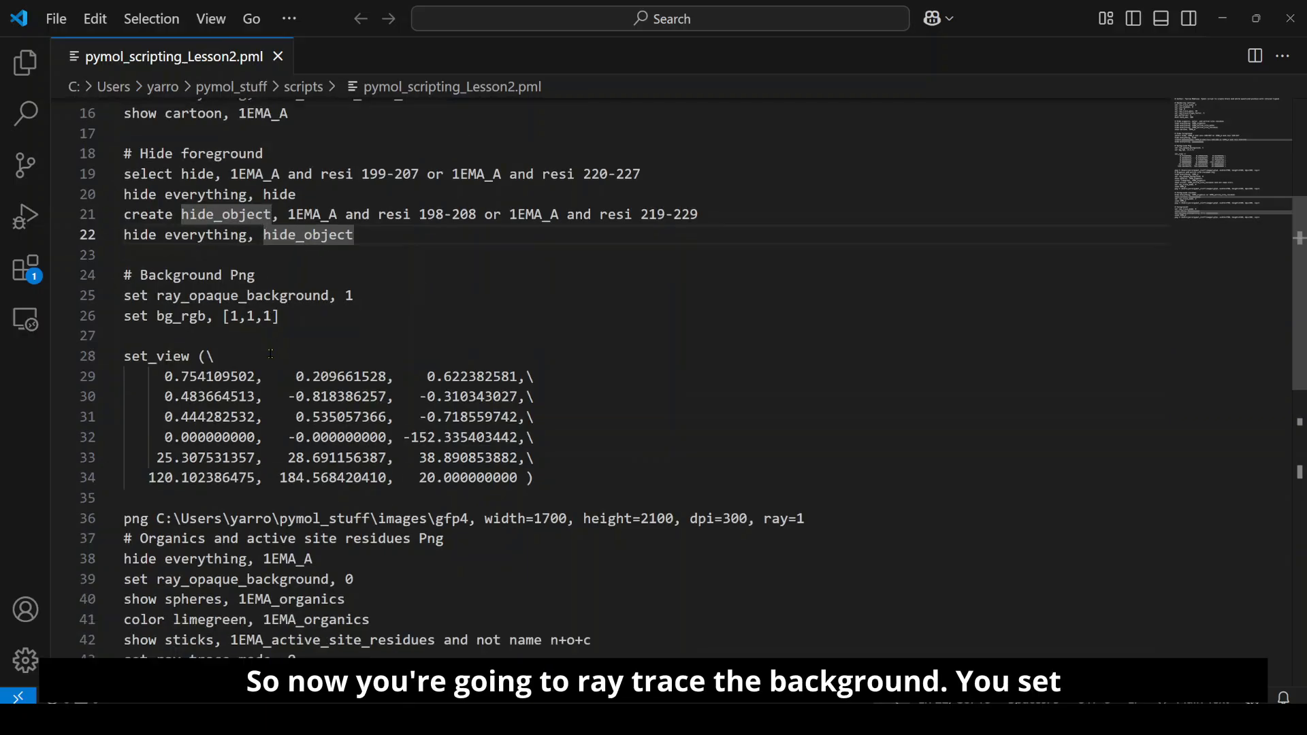
Step: Examine the Background Png settings for ray_opaque_background and bg_rgb, and highlight the whole set_view block
click(217, 275)
click(207, 295)
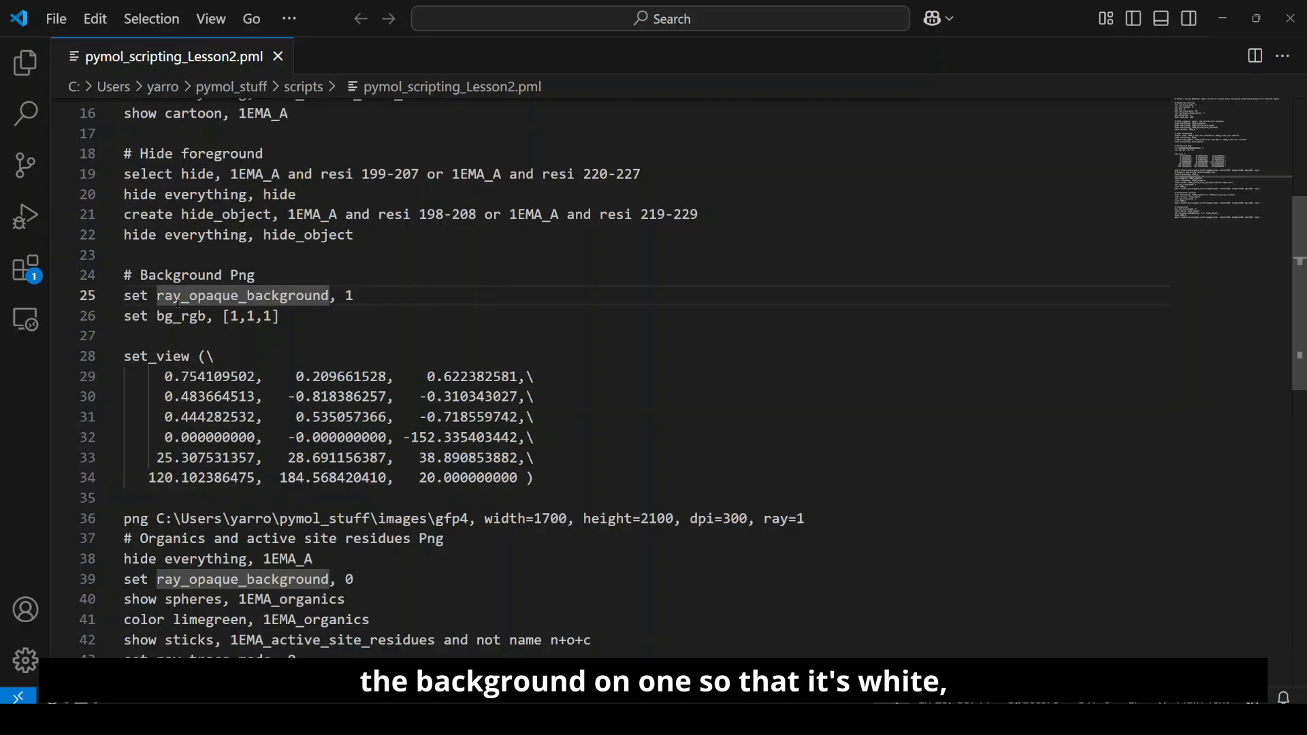
key(End)
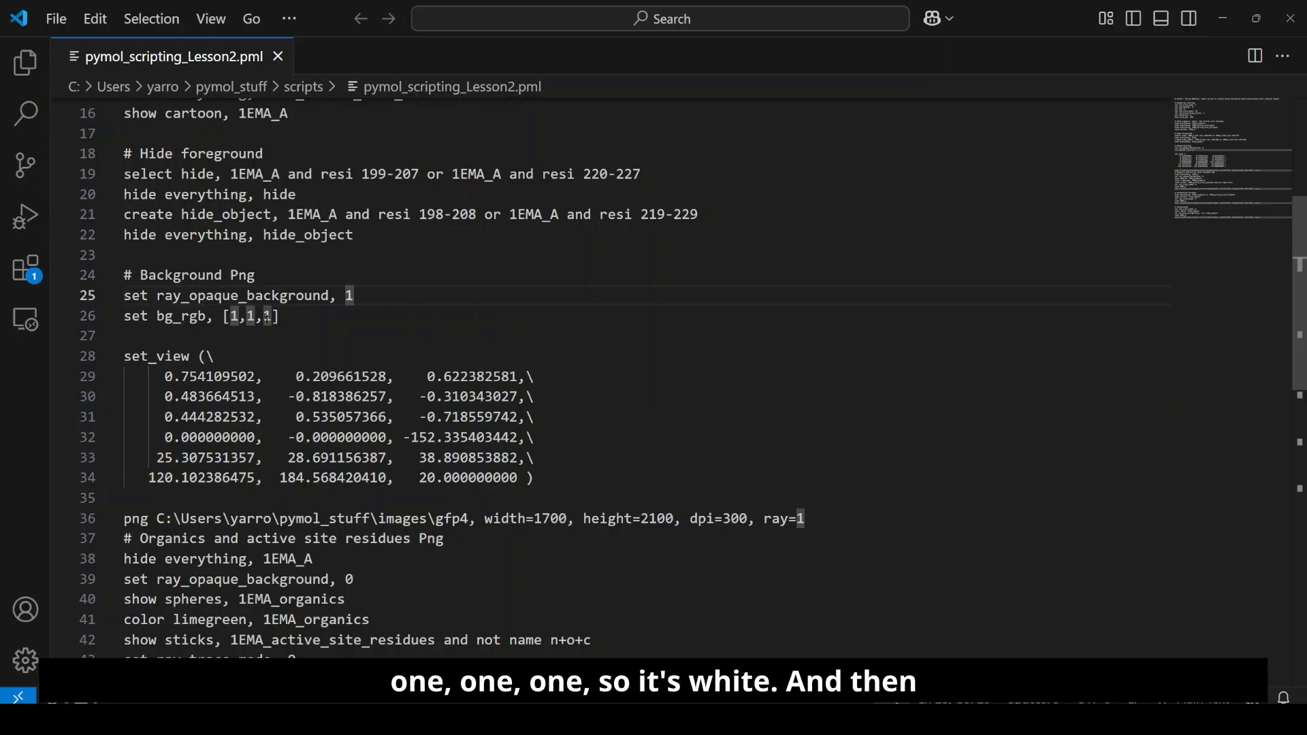
scroll(282, 423, down, 1)
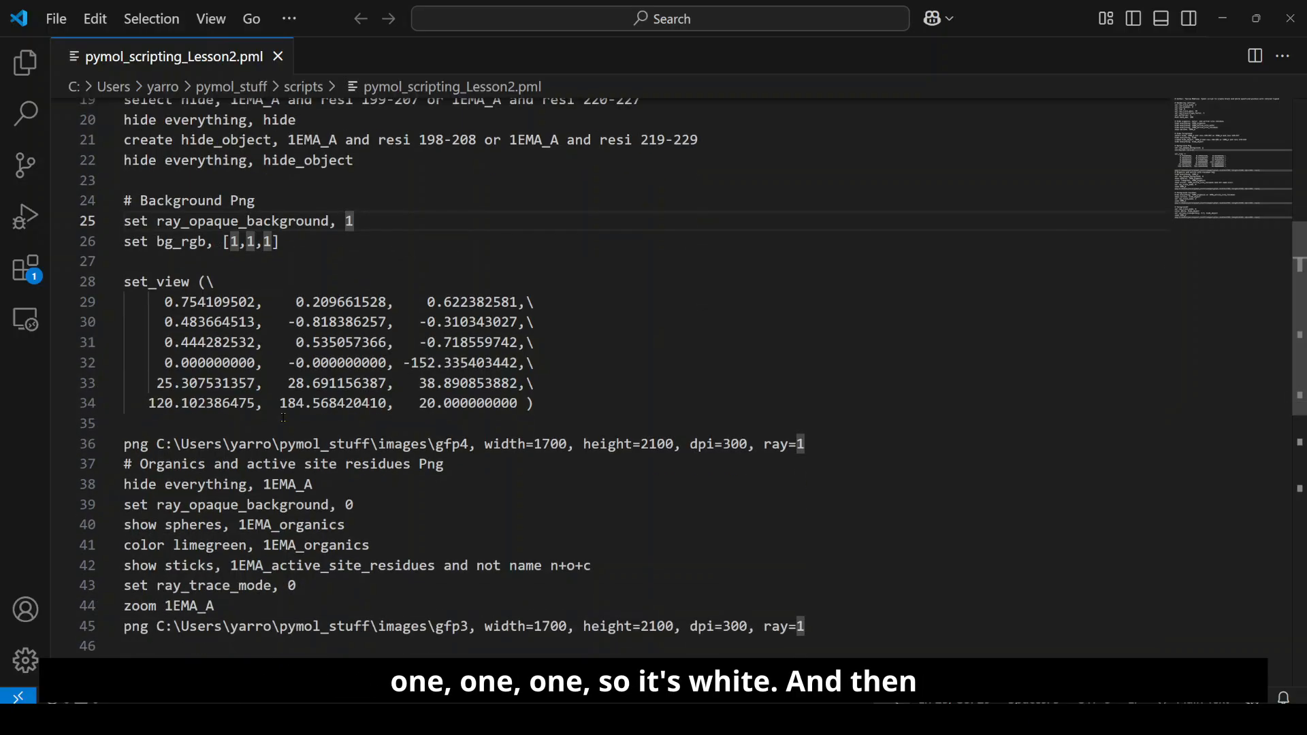
drag(461, 366, 127, 245)
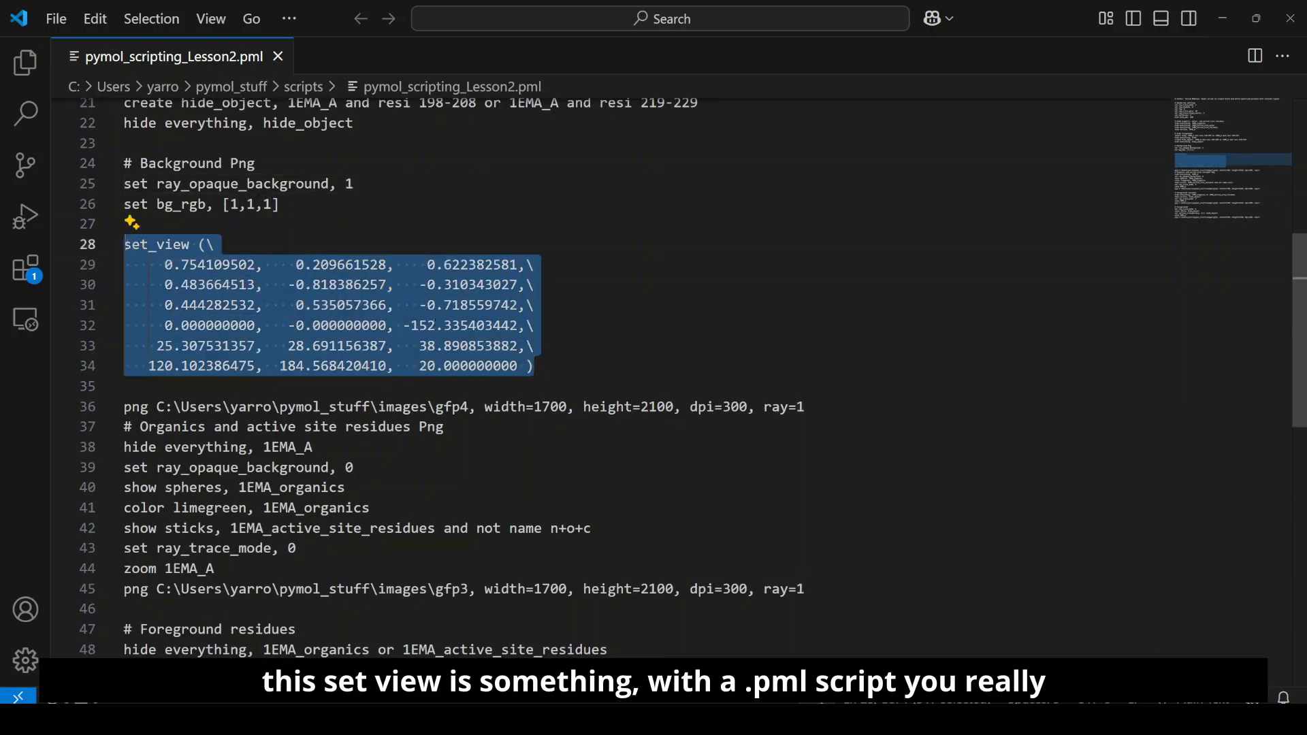
click(438, 326)
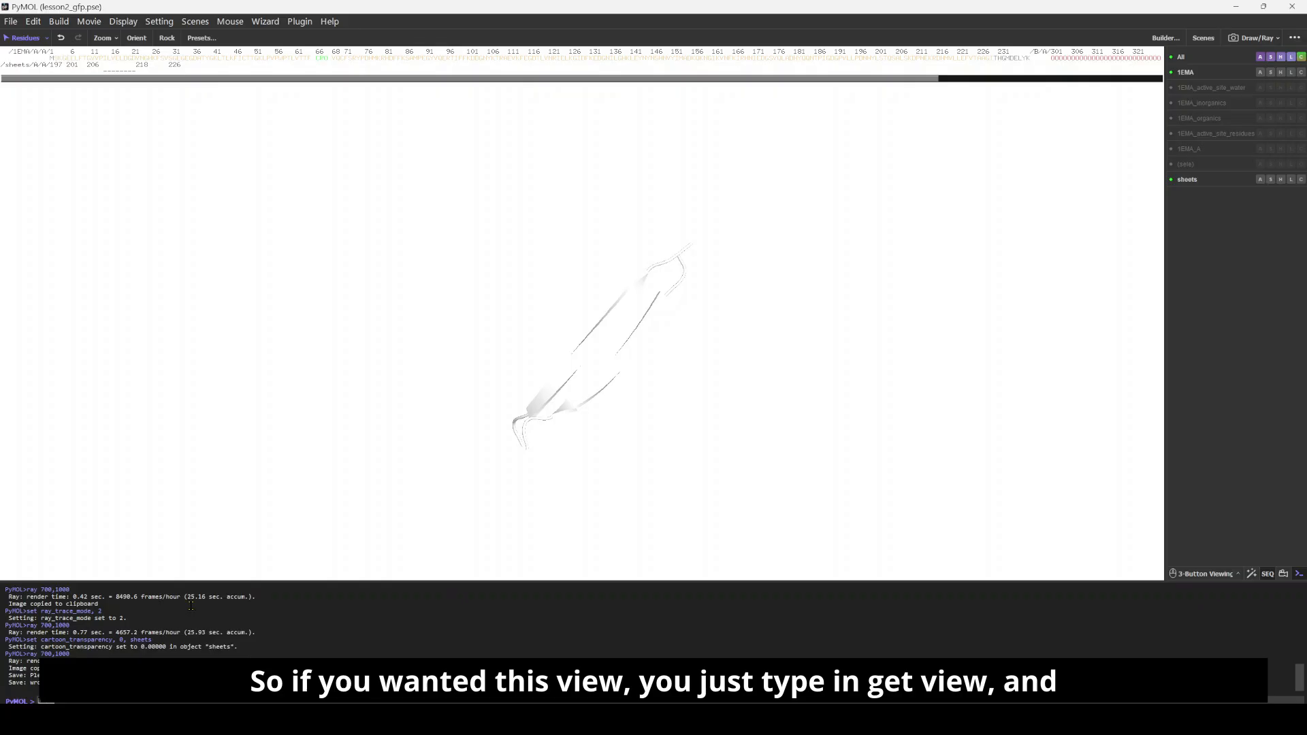
Step: In PyMOL, output the current orientation with get_view, copy the set_view block, and return to the script's set_view line in VS Code
key(Return)
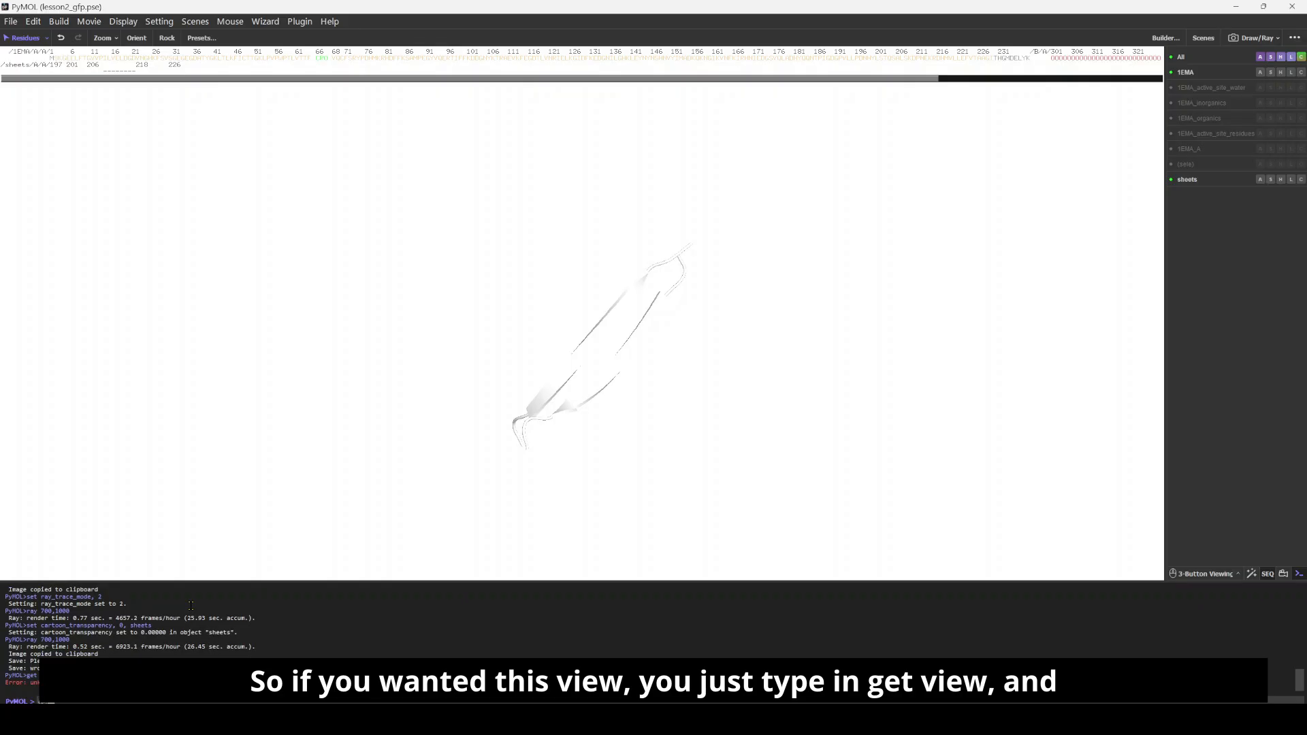
key(Return)
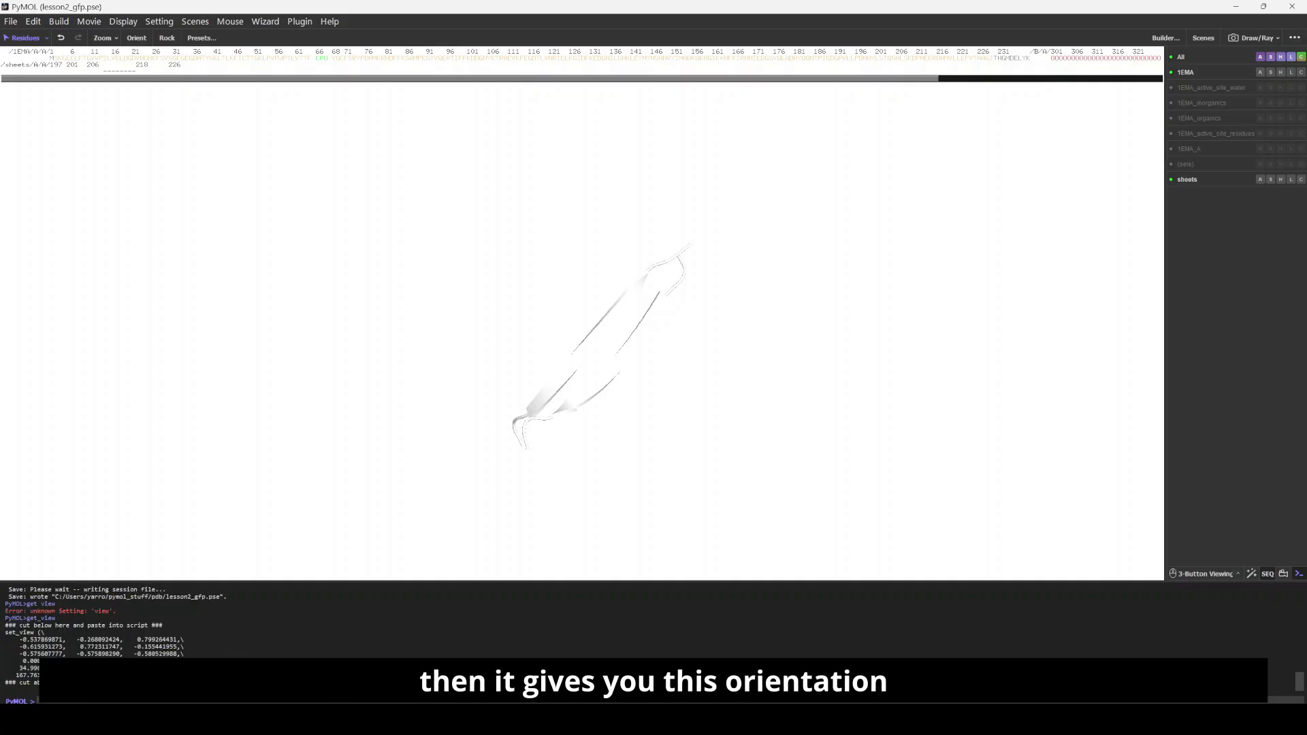
drag(183, 676, 5, 632)
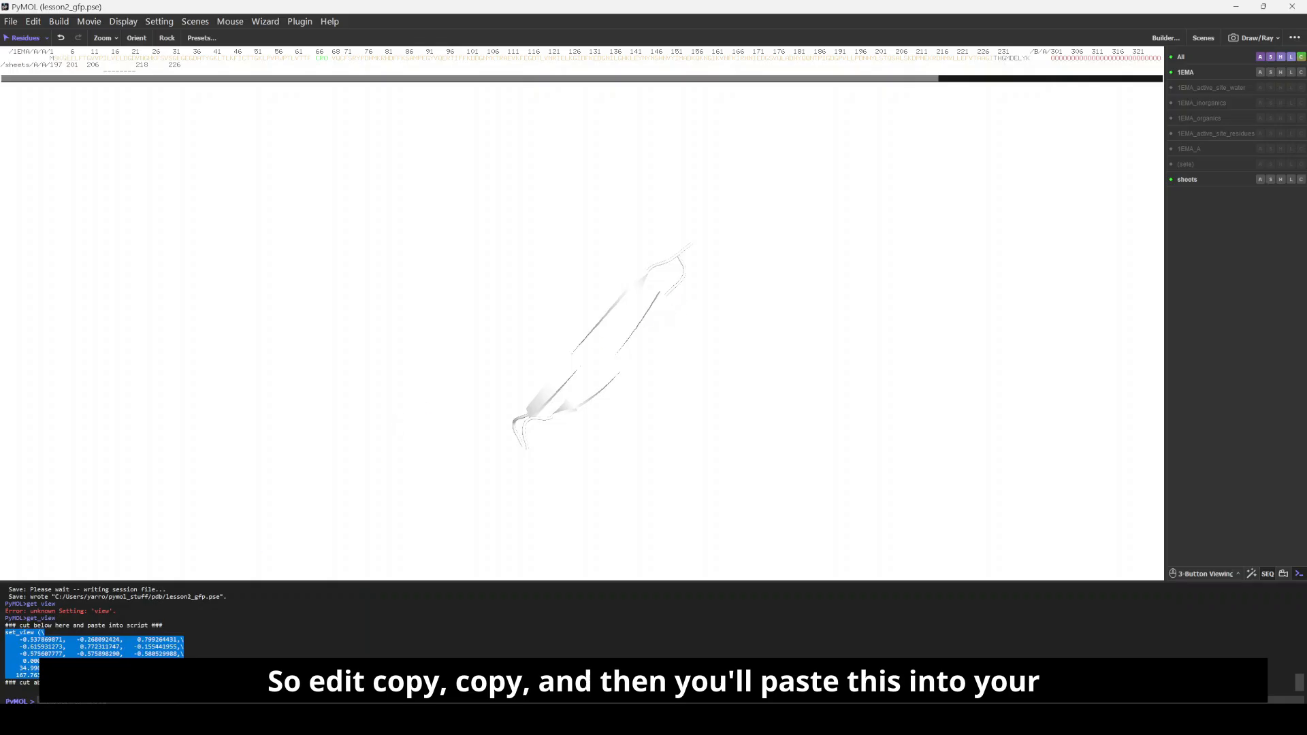
key(alt+Tab)
click(133, 245)
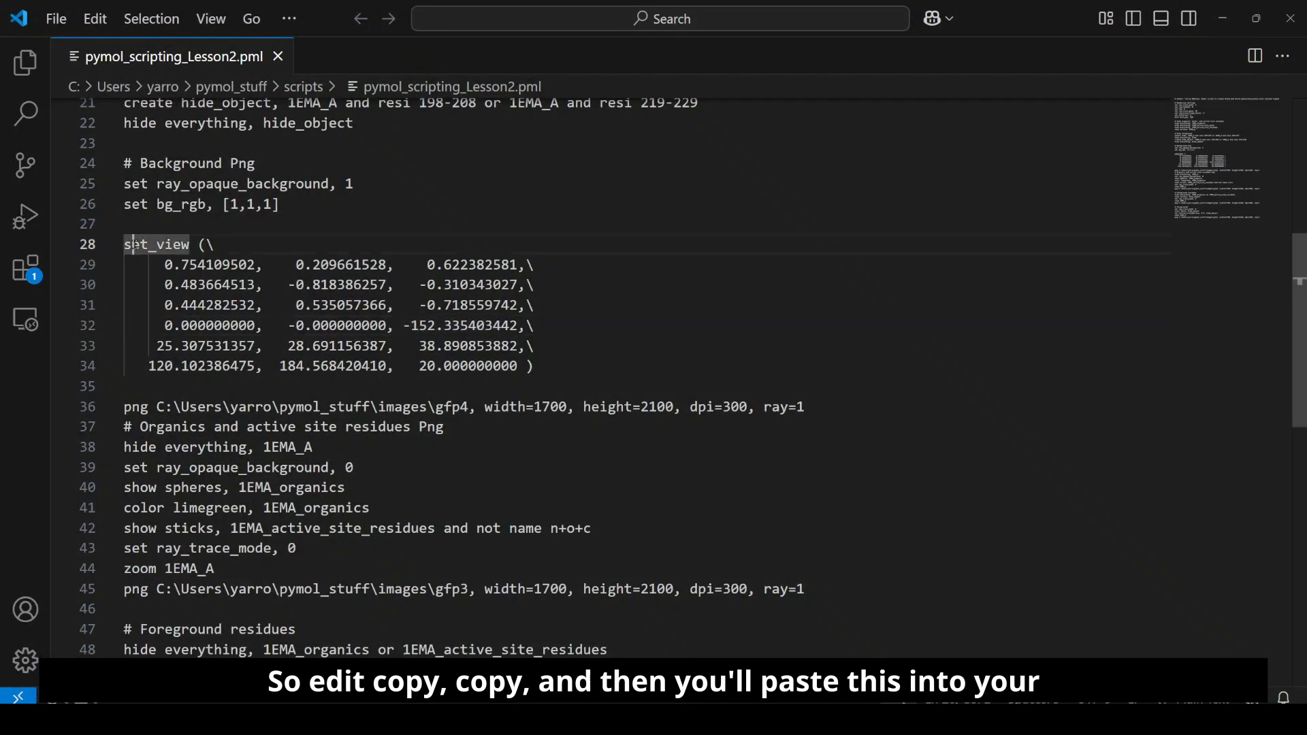
Step: Examine the width, height, dpi and ray options in the png command that saves gfp4
click(192, 403)
scroll(193, 404, down, 1)
click(213, 429)
scroll(212, 422, down, 2)
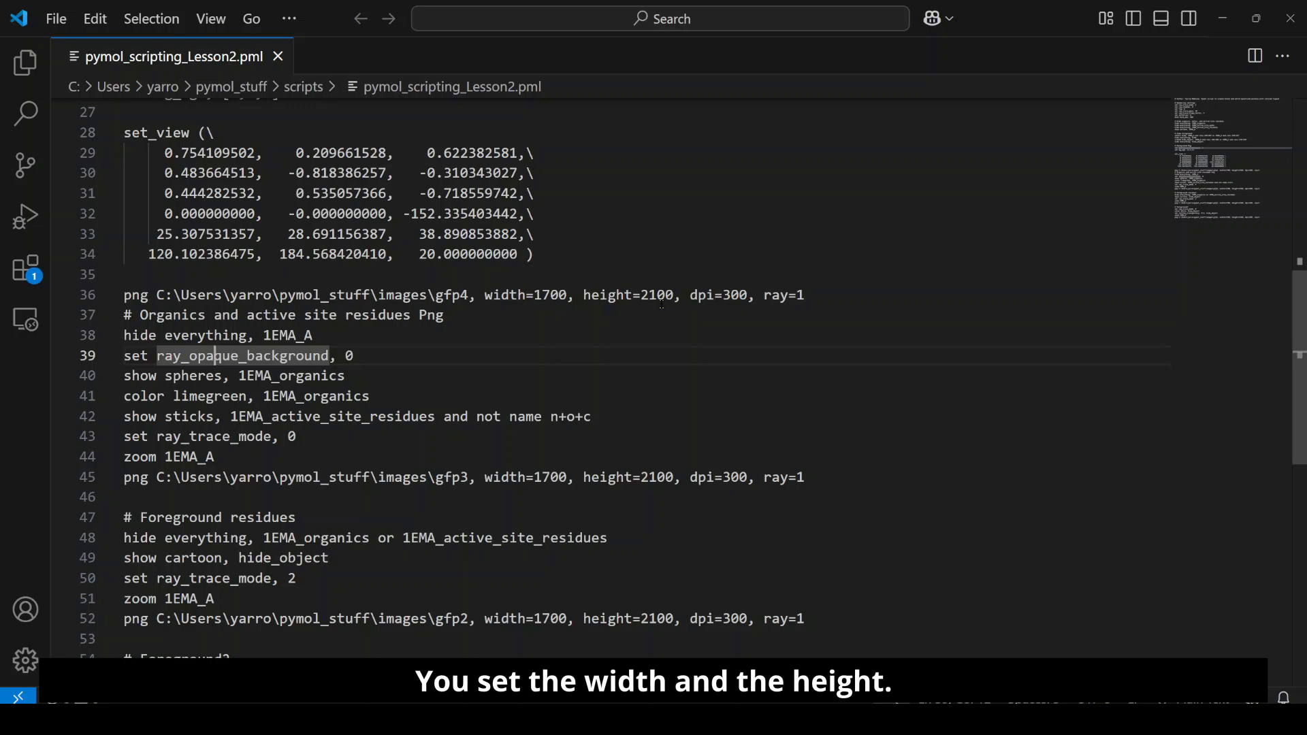
double_click(503, 294)
drag(520, 294, 673, 295)
double_click(657, 294)
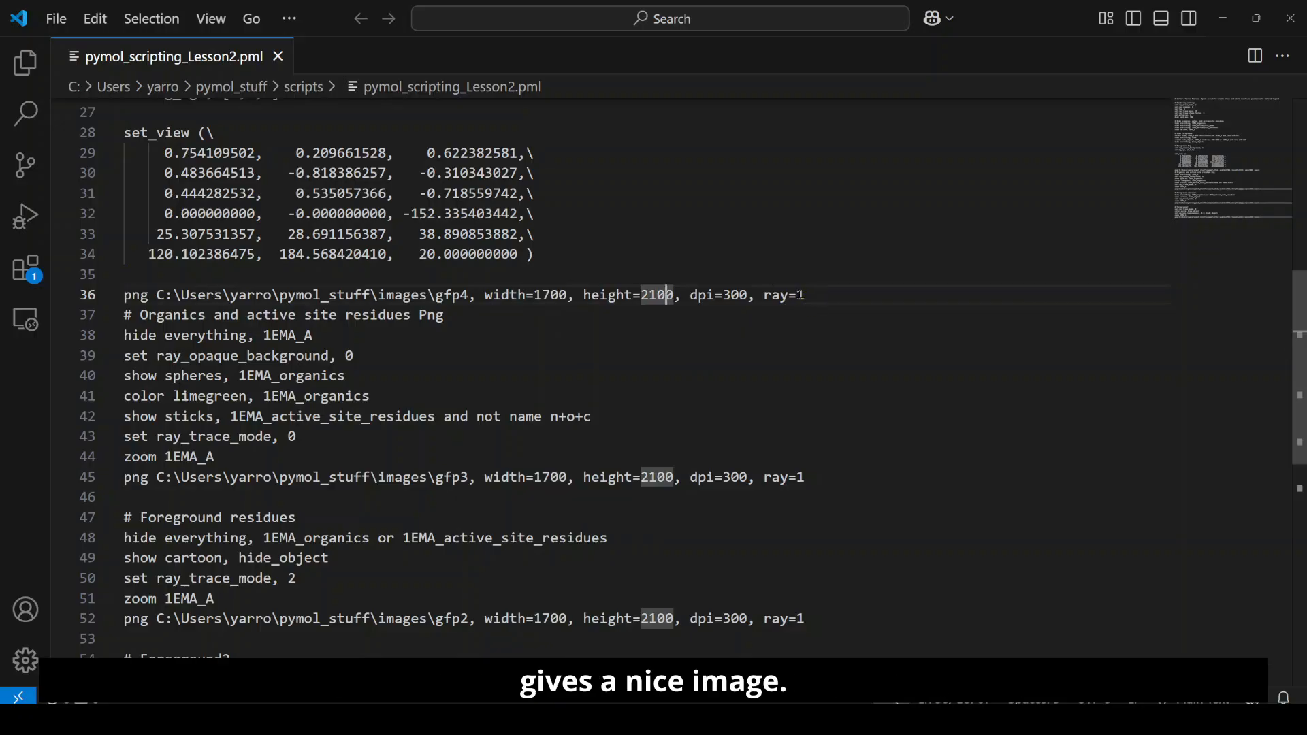
drag(804, 295, 763, 294)
double_click(735, 295)
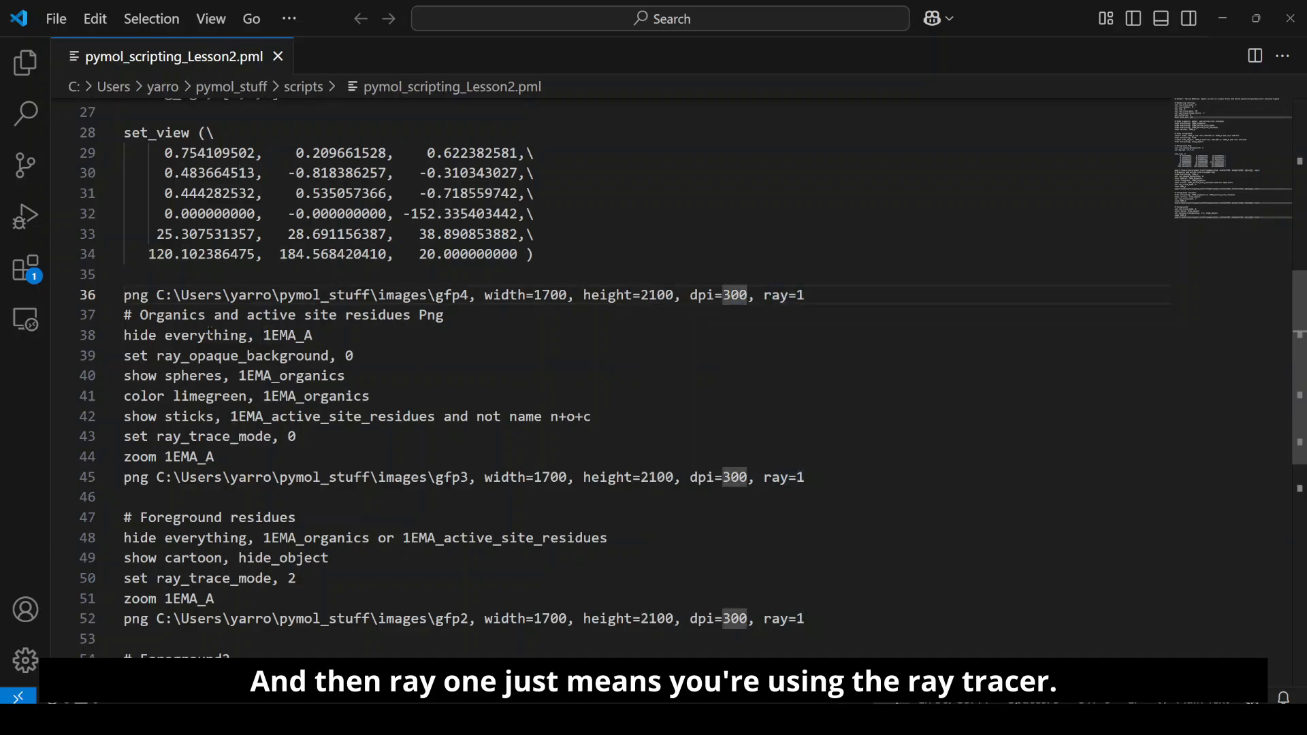
Step: Insert a blank line above the "# Organics and active site residues Png" comment
double_click(173, 314)
click(171, 335)
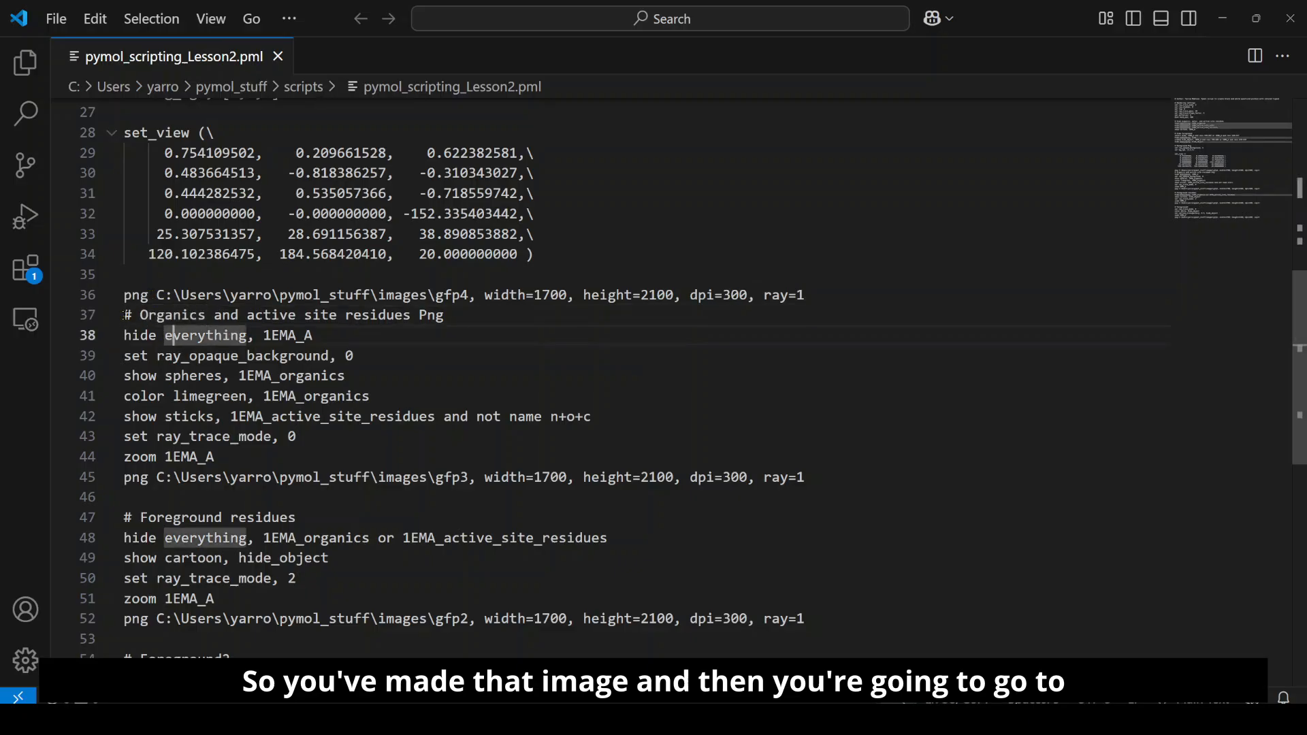
click(124, 315)
key(Return)
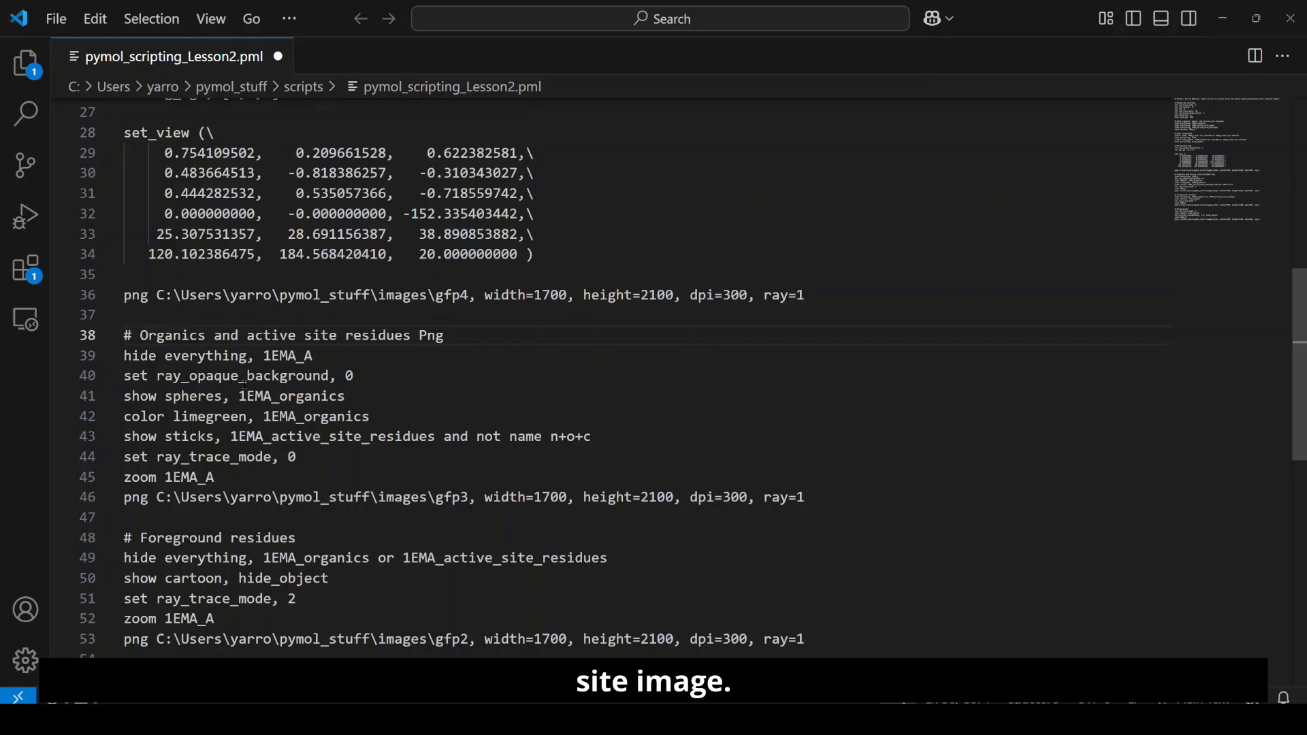
Step: Review the organics and active site section, highlighting its set ray_trace_mode, 0 line and the png command for gfp3
scroll(196, 359, down, 1)
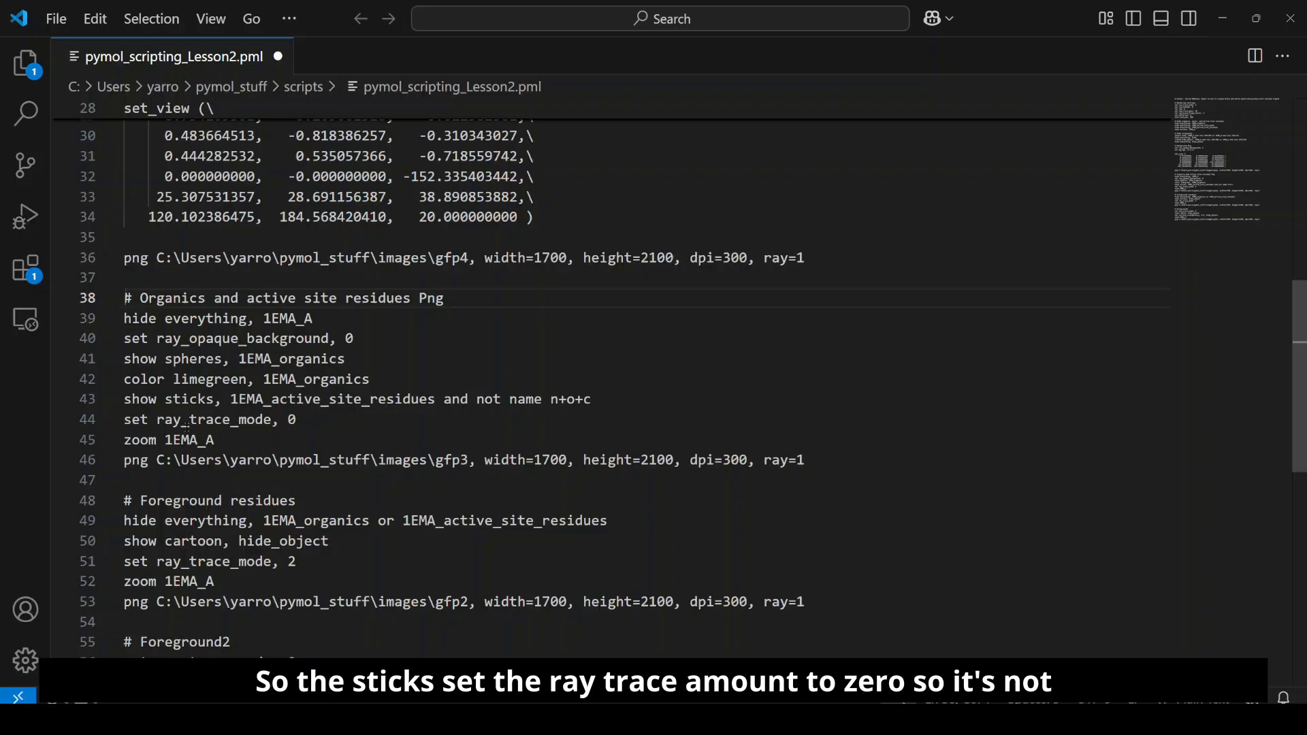
drag(296, 419, 132, 421)
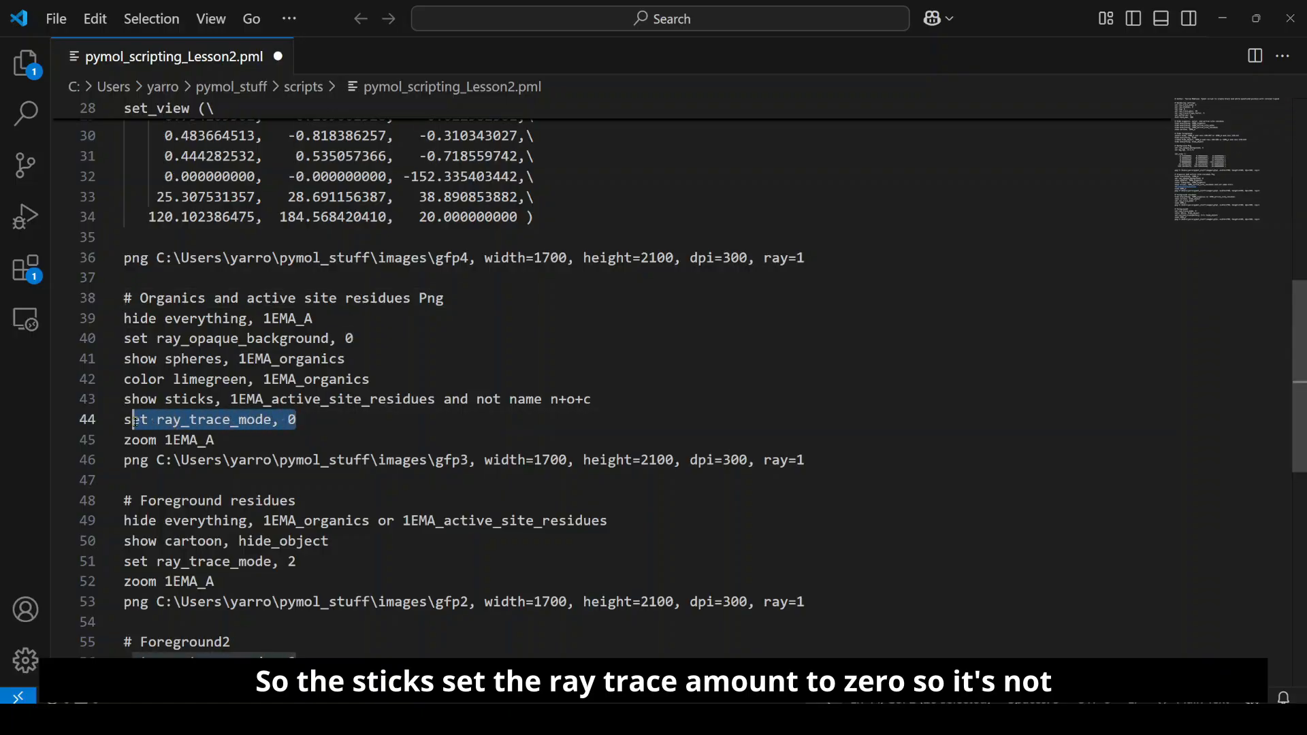
click(219, 440)
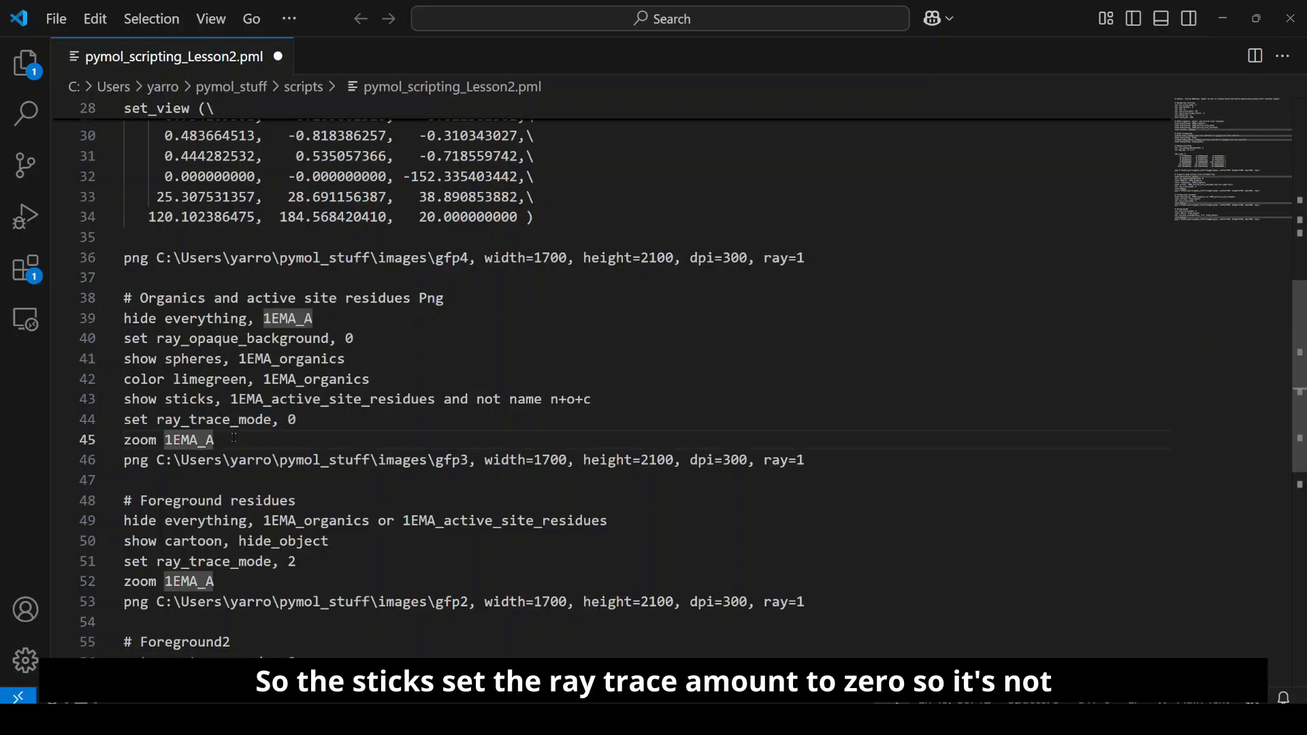
click(220, 420)
click(249, 444)
scroll(250, 443, down, 1)
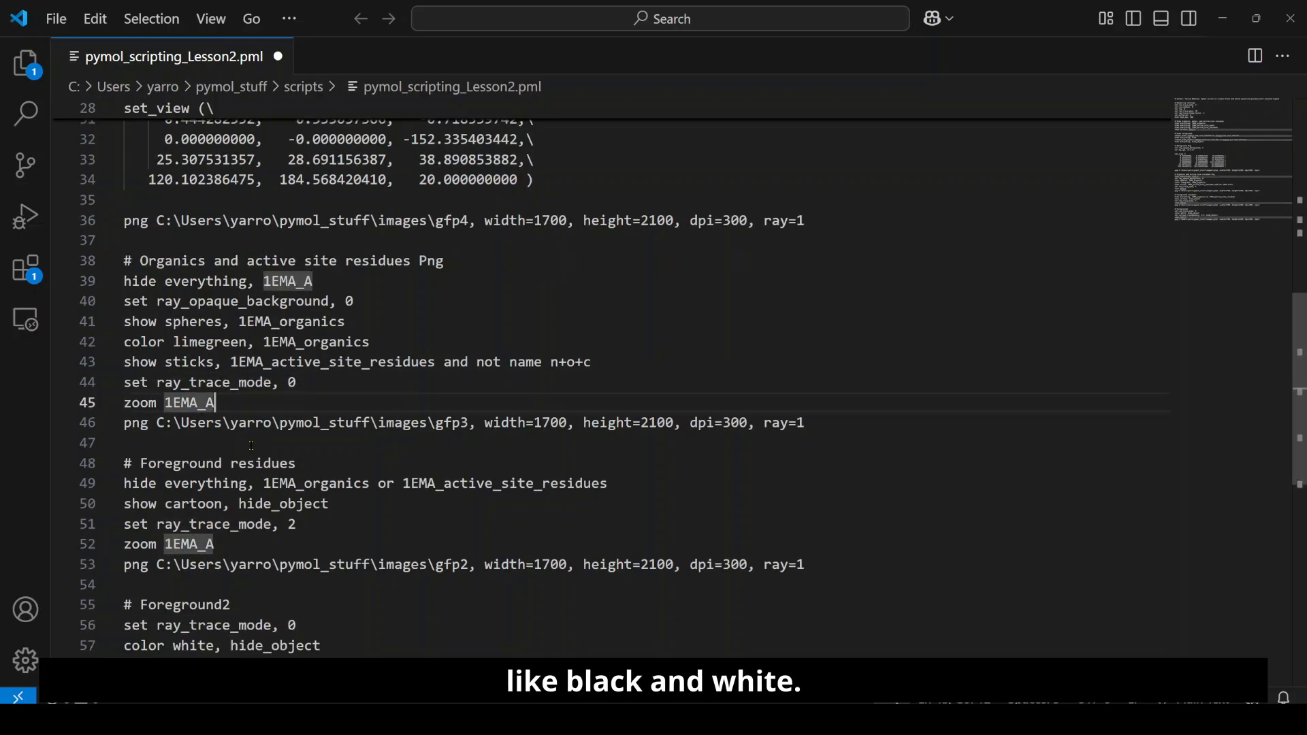
drag(805, 423, 124, 423)
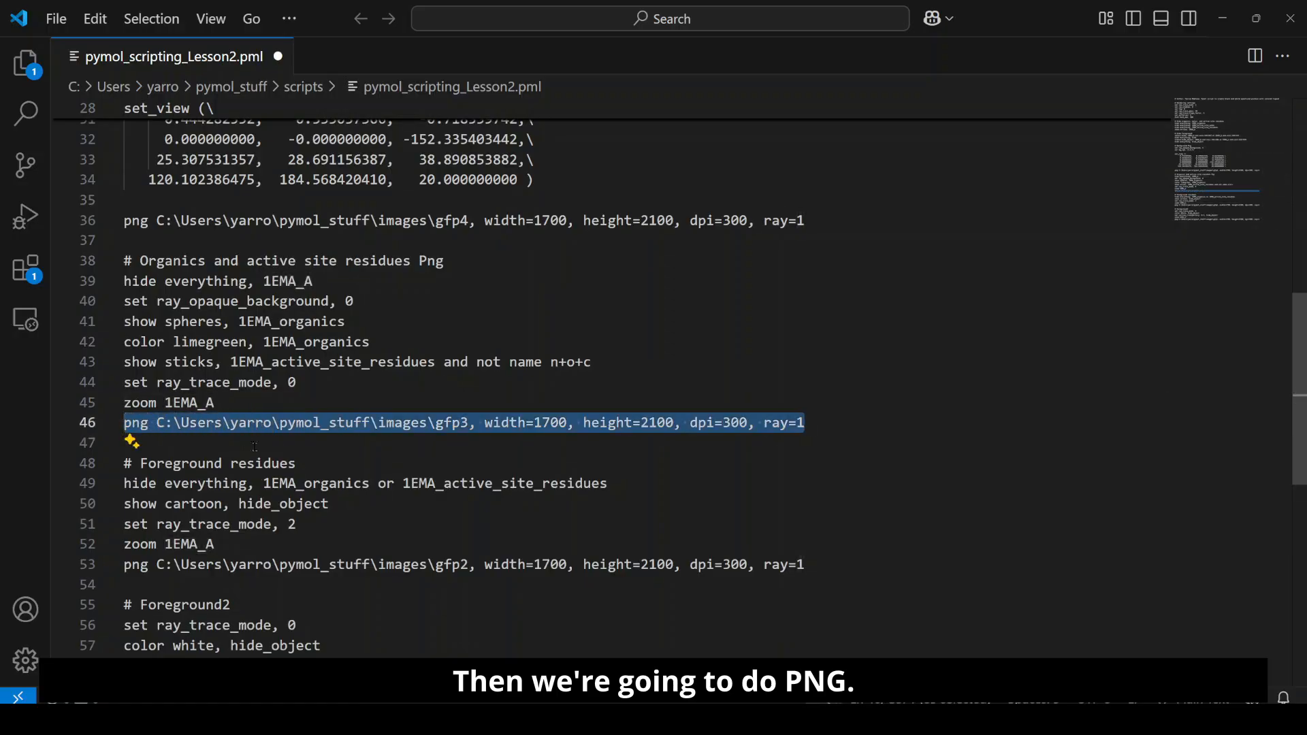
Step: Comment out the zoom 1EMA_A line in the script's organics and active site residues section
click(221, 403)
click(124, 404)
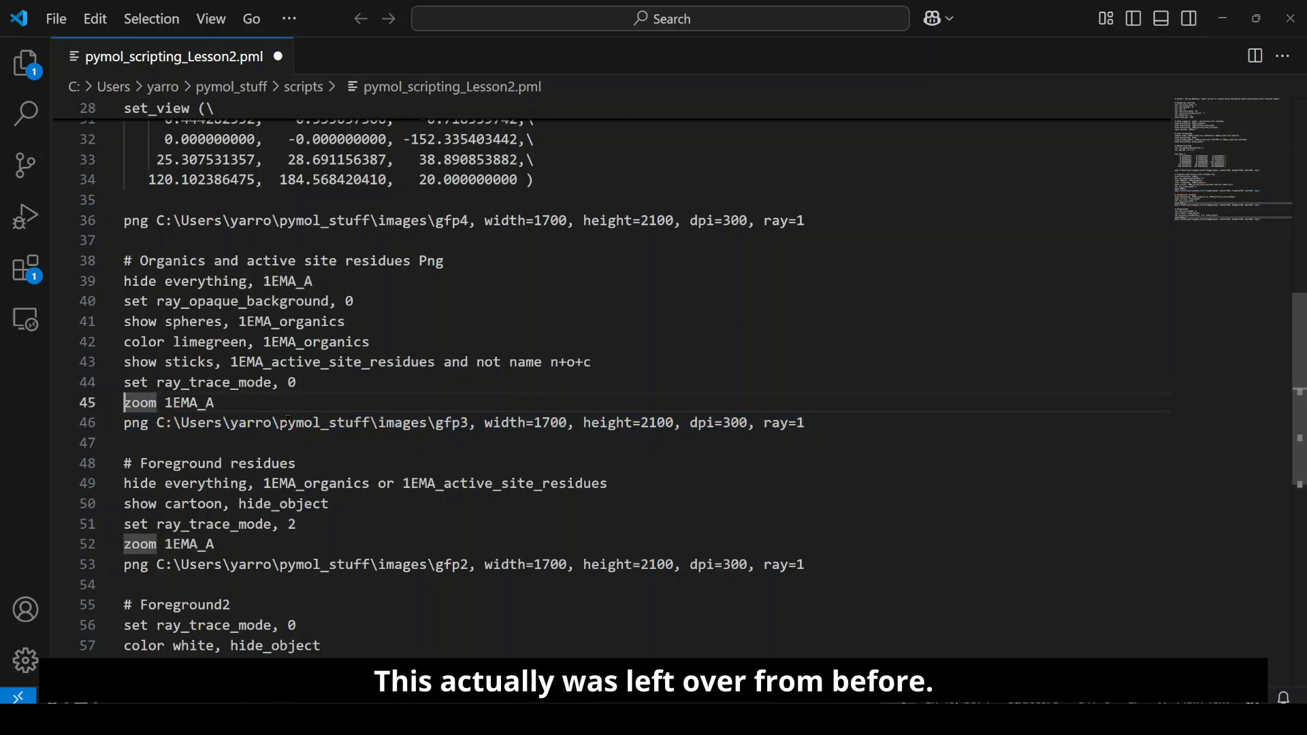
scroll(157, 195, up, 2)
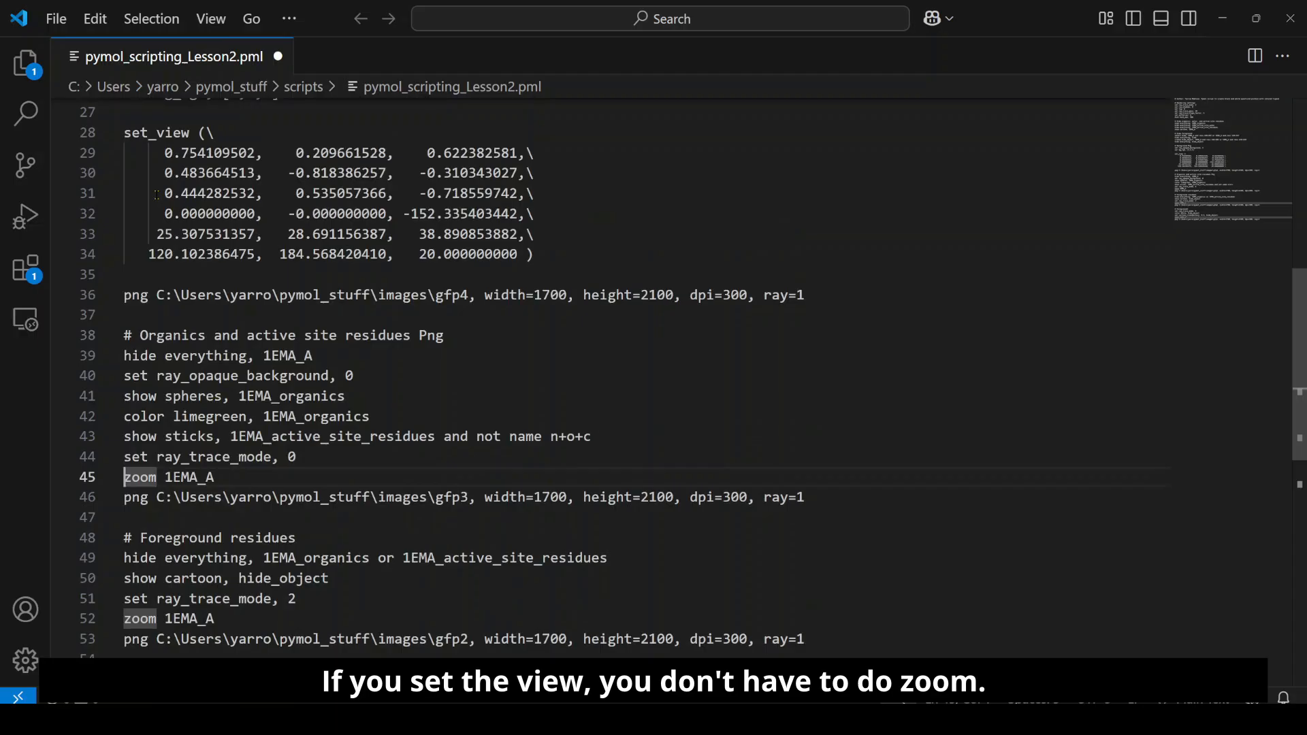
scroll(136, 441, down, 1)
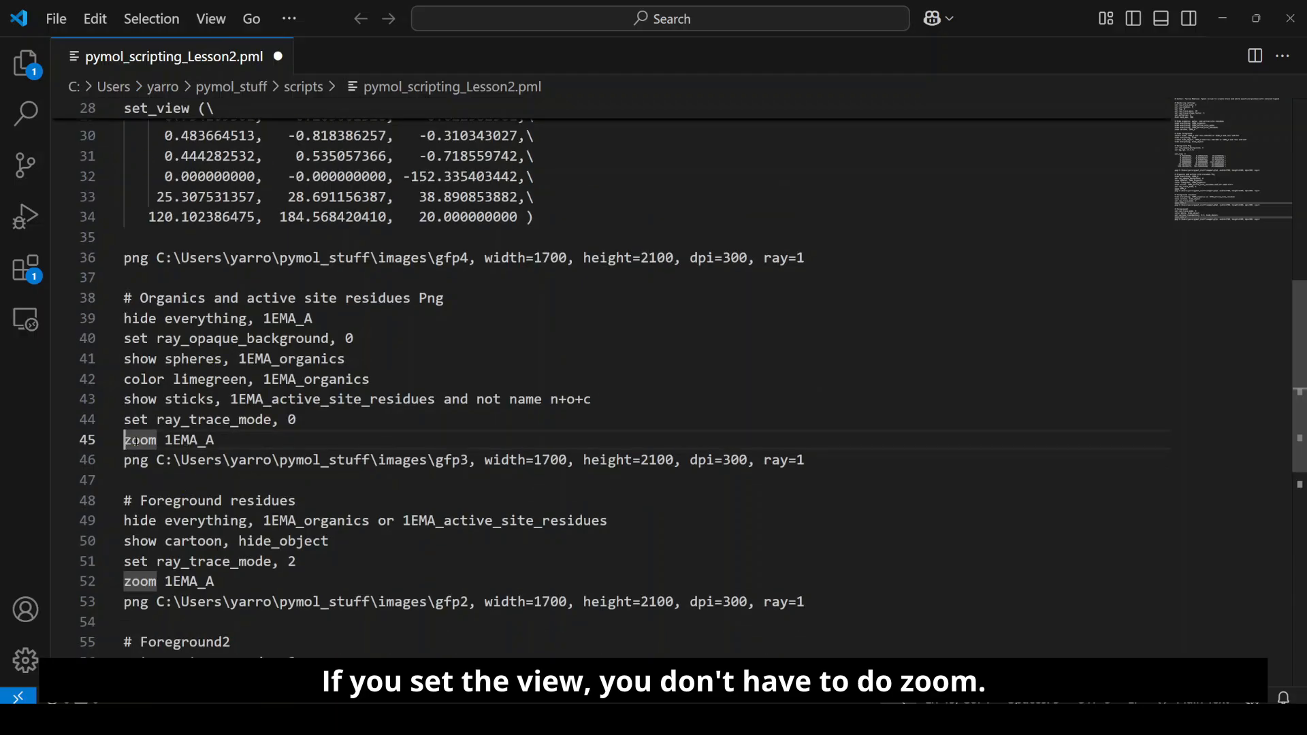
text(#)
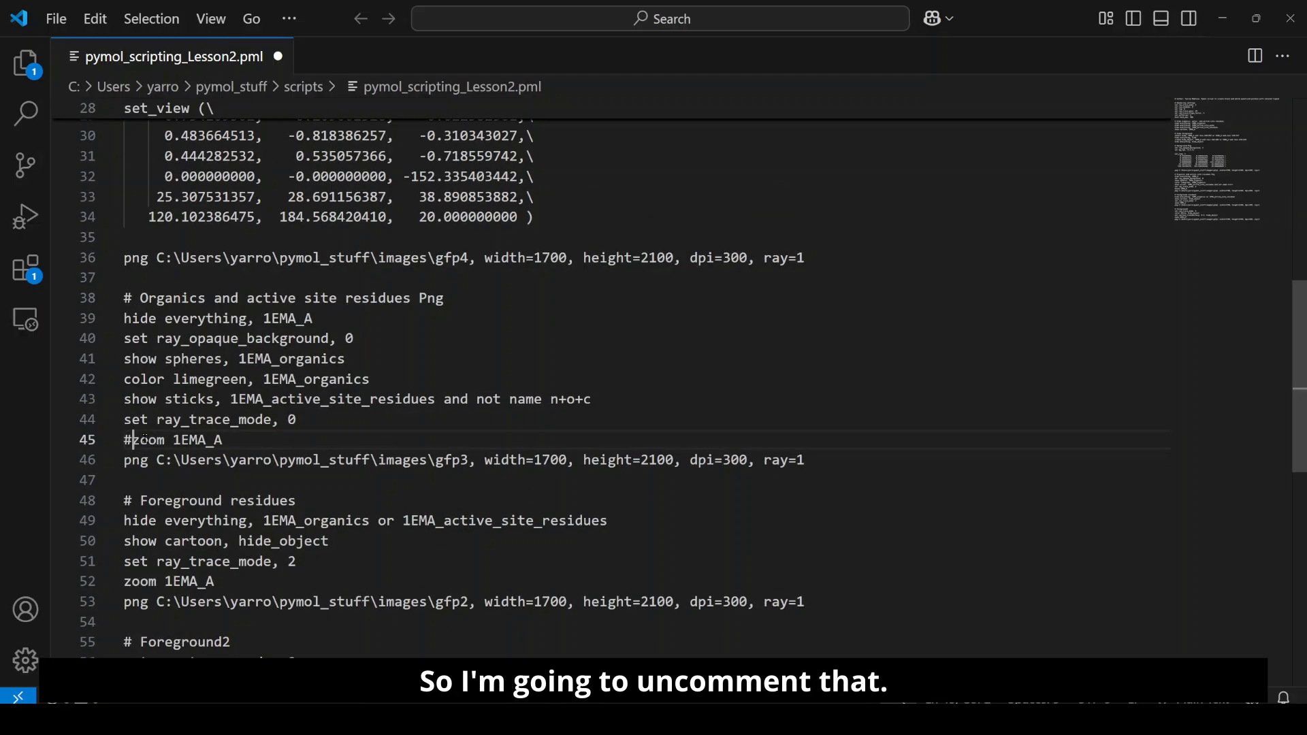
Step: Examine the hide everything and show cartoon, hide_object lines in the script's Foreground residues section
scroll(158, 444, down, 1)
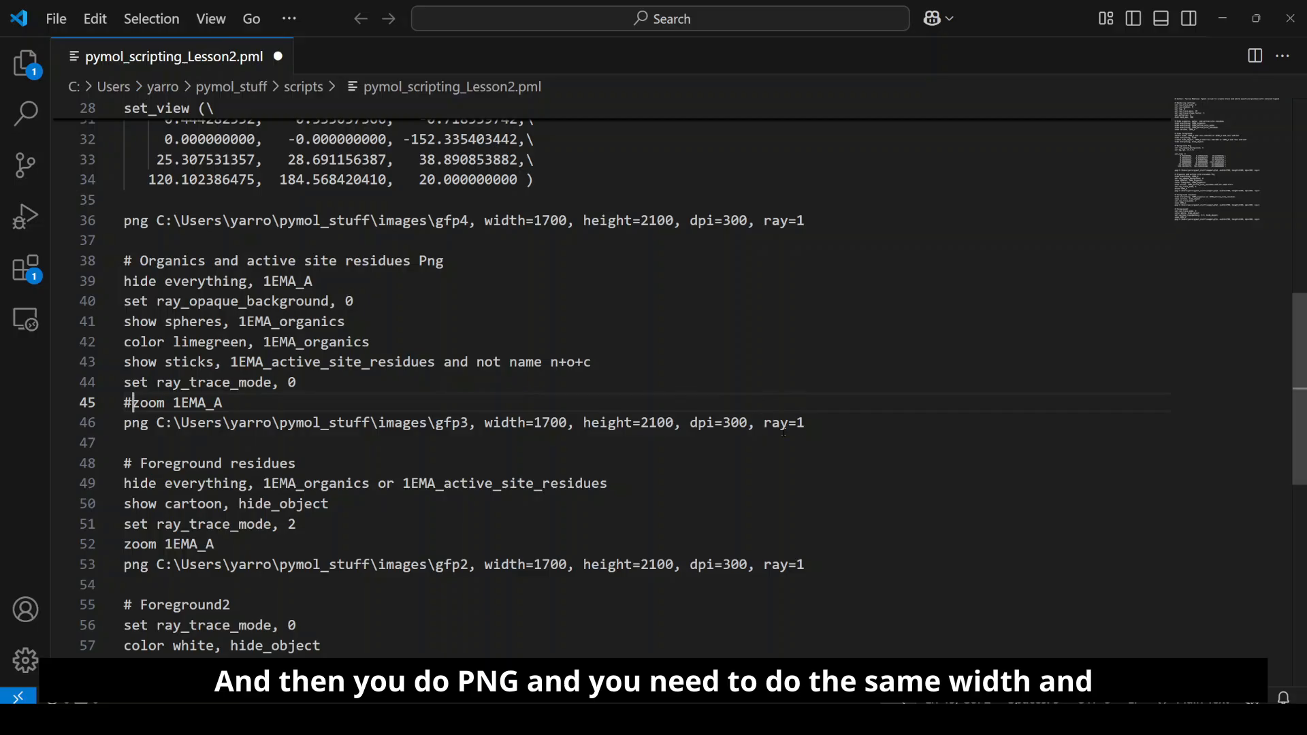
scroll(784, 435, down, 1)
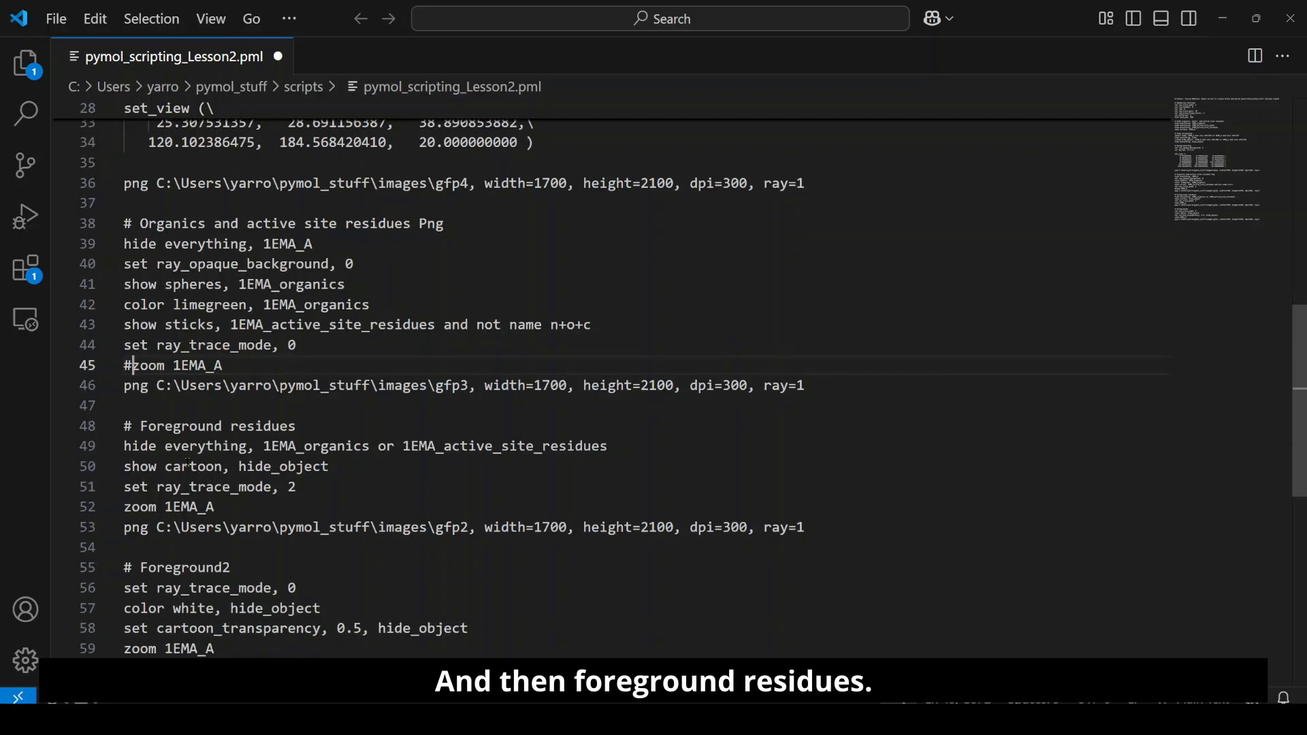
scroll(288, 411, down, 1)
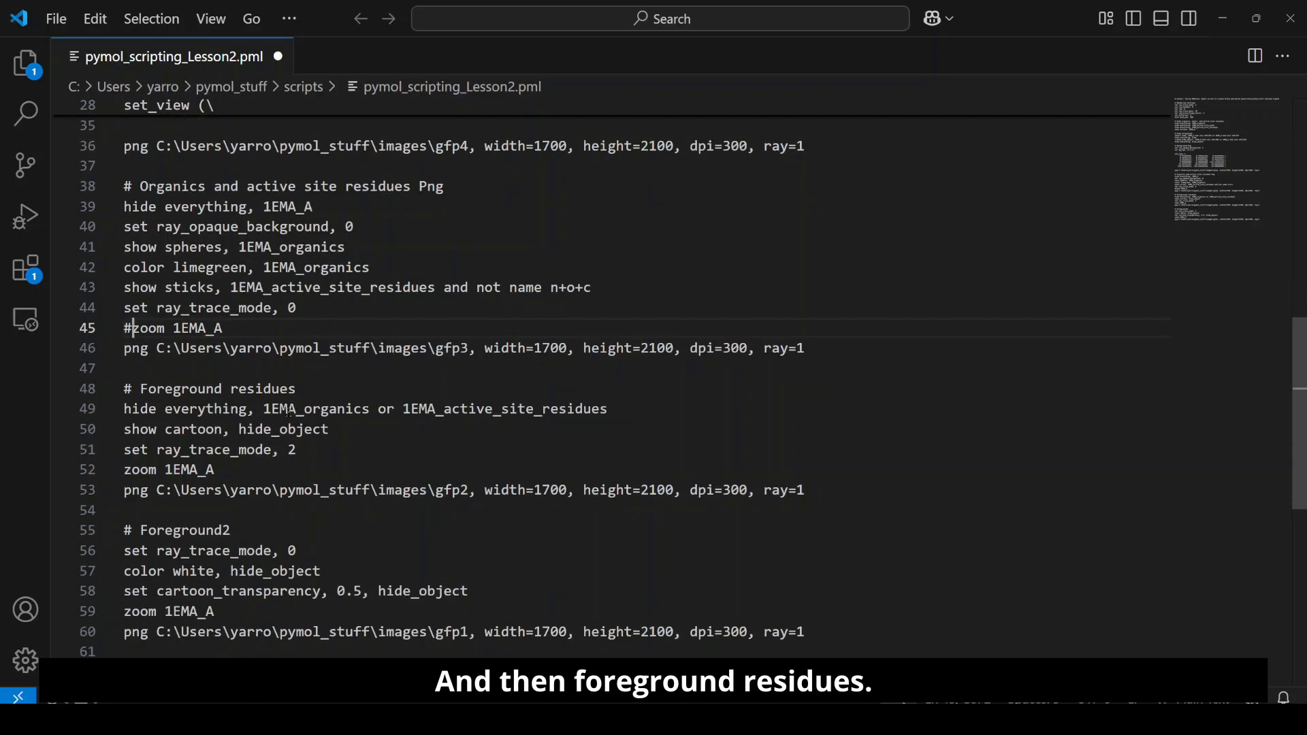
click(266, 409)
click(191, 411)
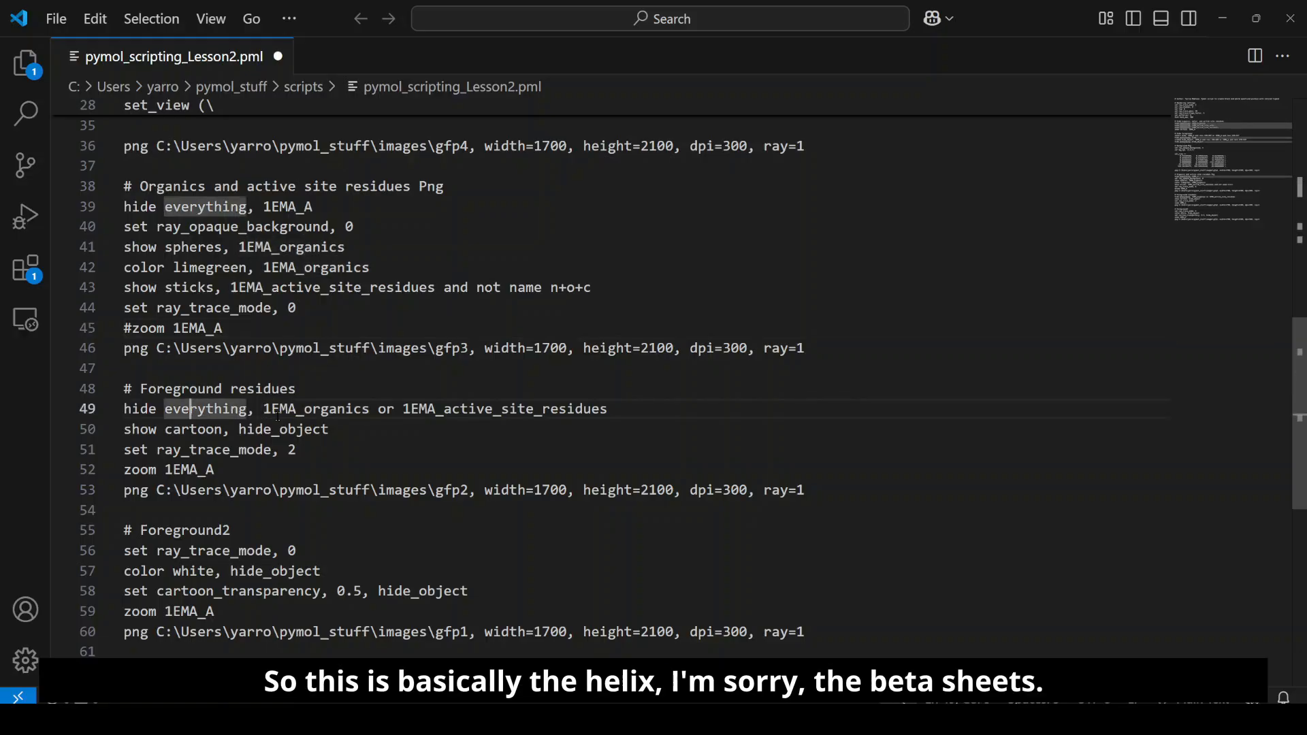
click(166, 412)
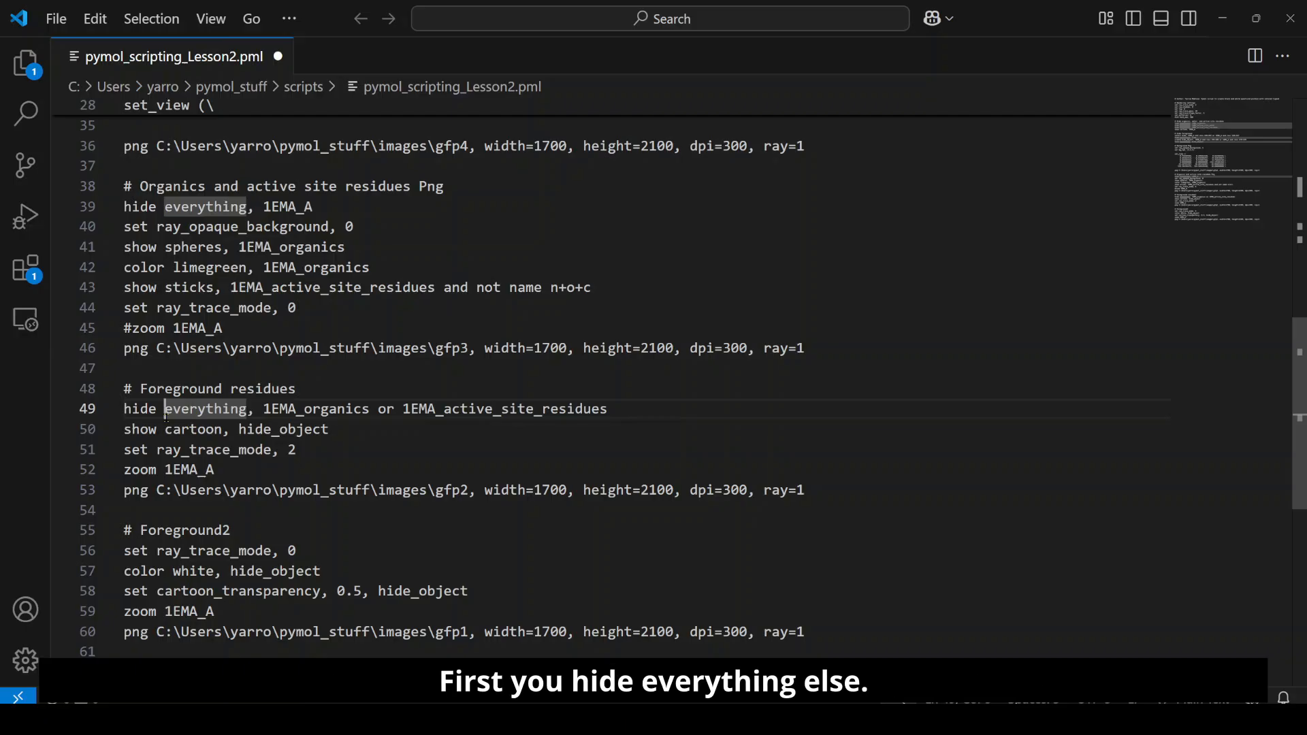
drag(206, 431, 247, 430)
double_click(247, 430)
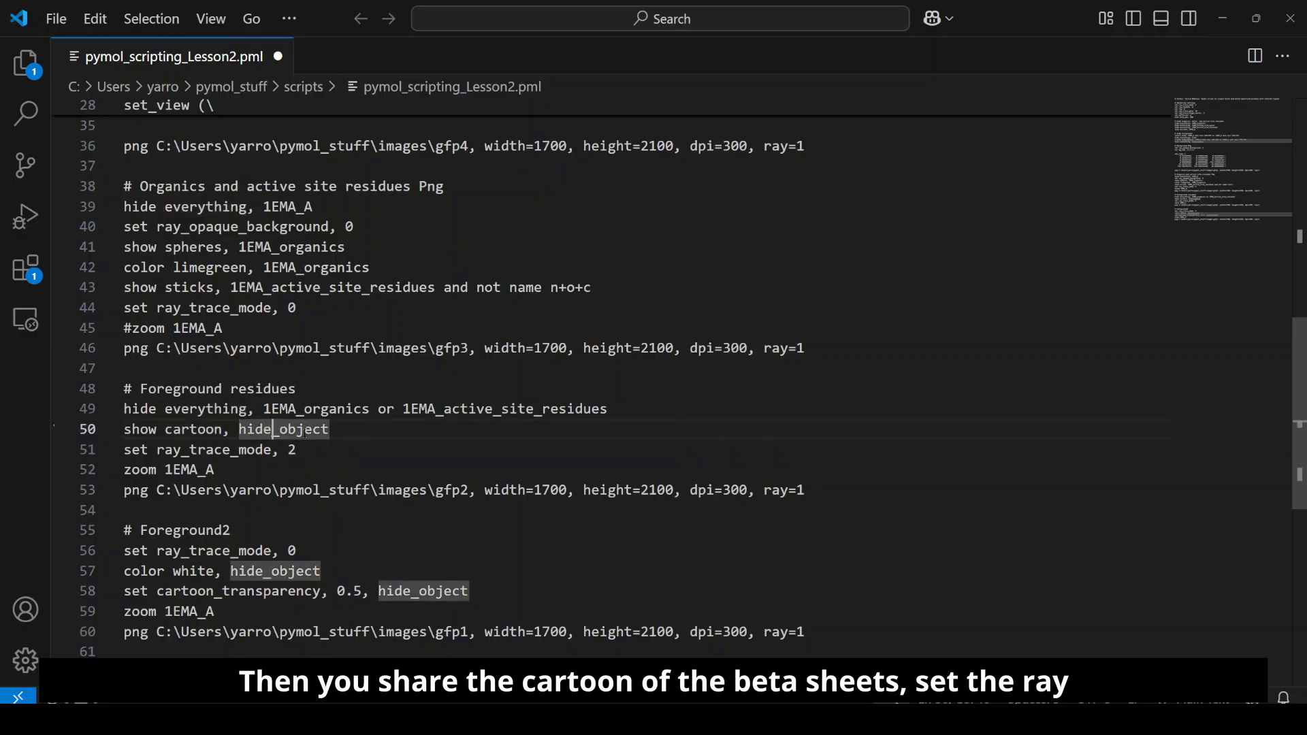
Step: Comment out the zoom 1EMA_A line in the Foreground residues section
scroll(206, 469, down, 1)
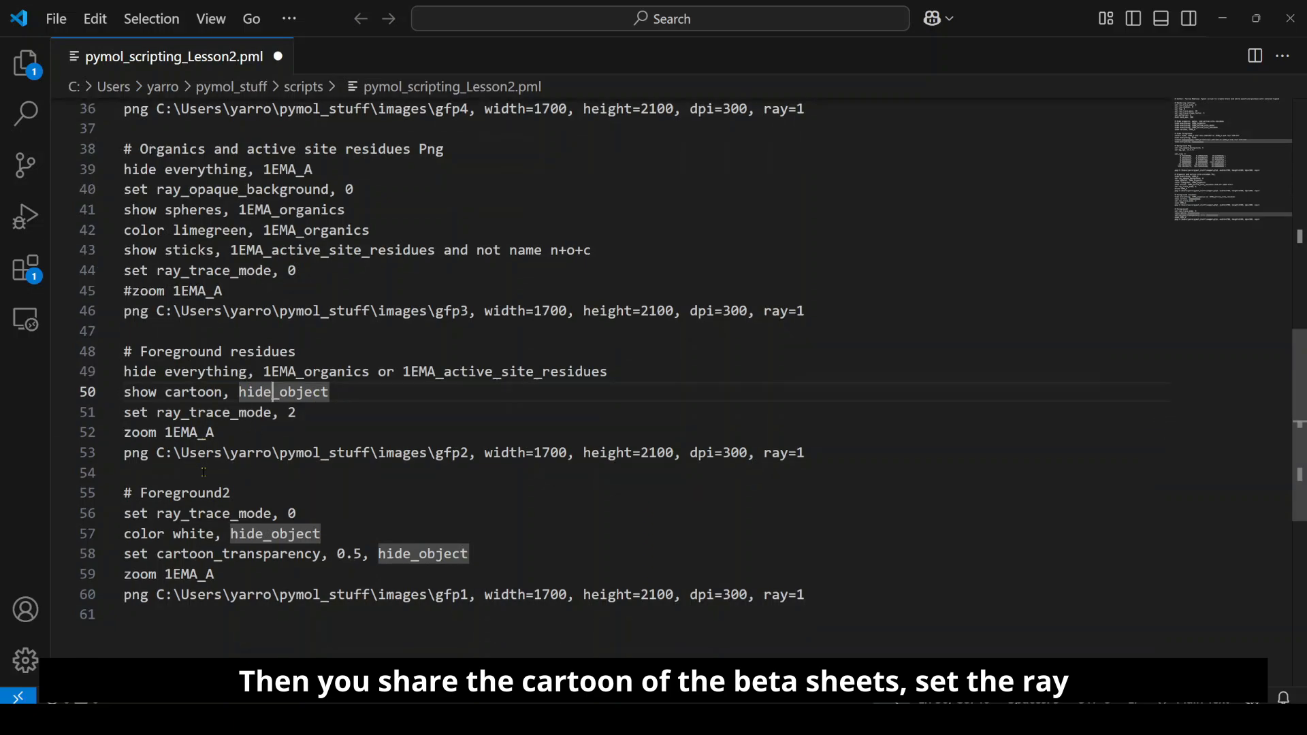
click(124, 433)
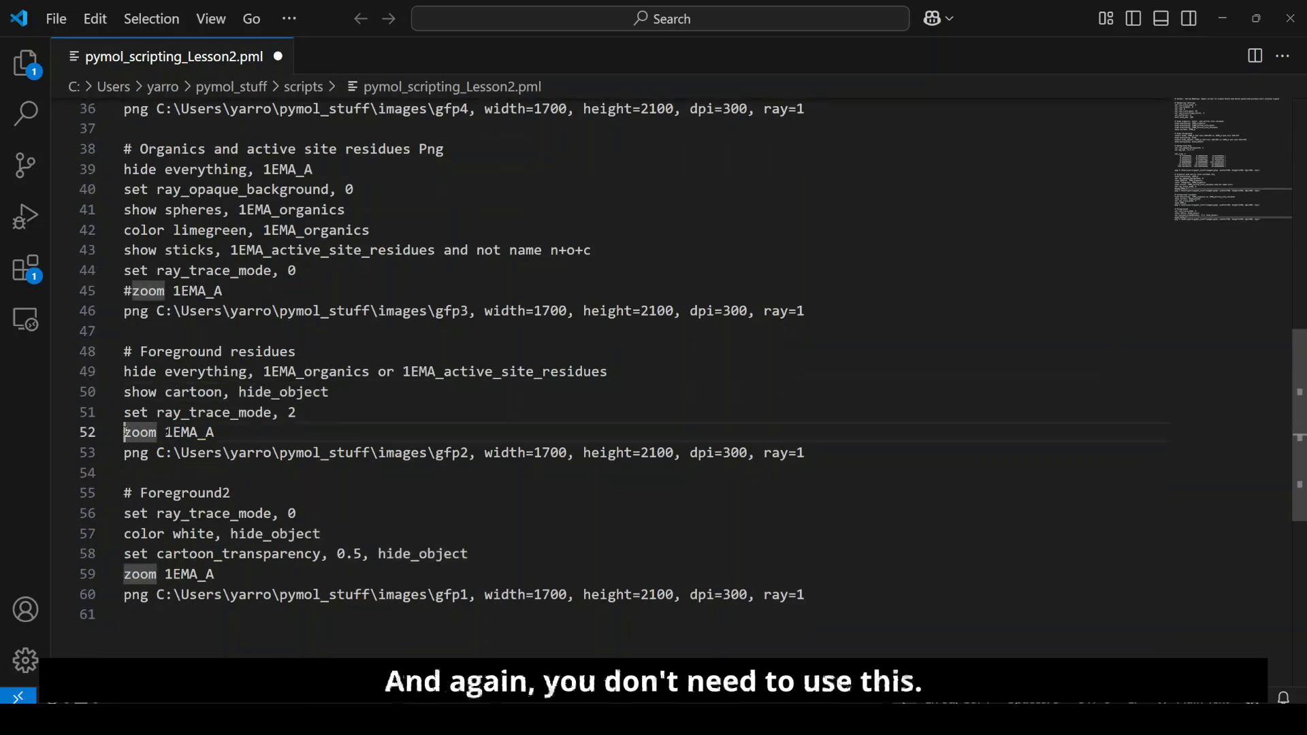
text(#)
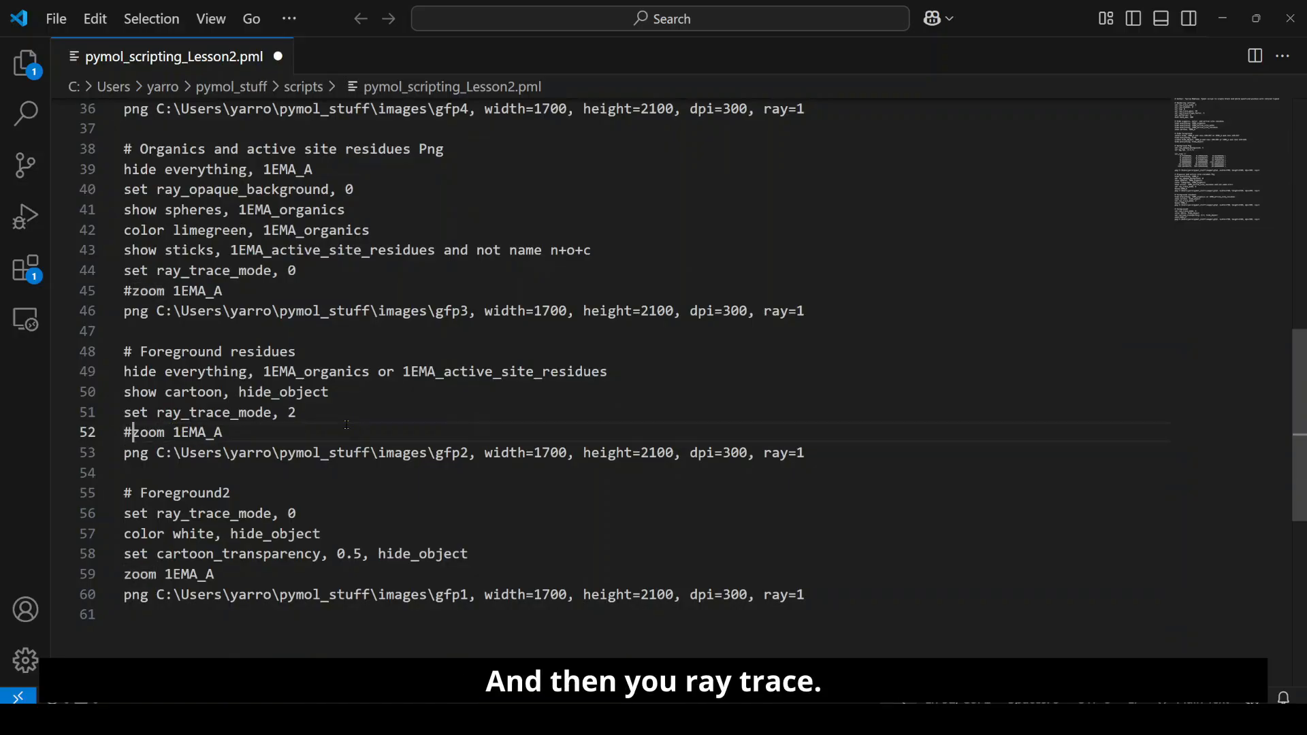
Step: Compare the ray_trace_mode lines of the two foreground sections, check the white color line, and comment out zoom 1EMA_A under Foreground2
scroll(262, 516, down, 1)
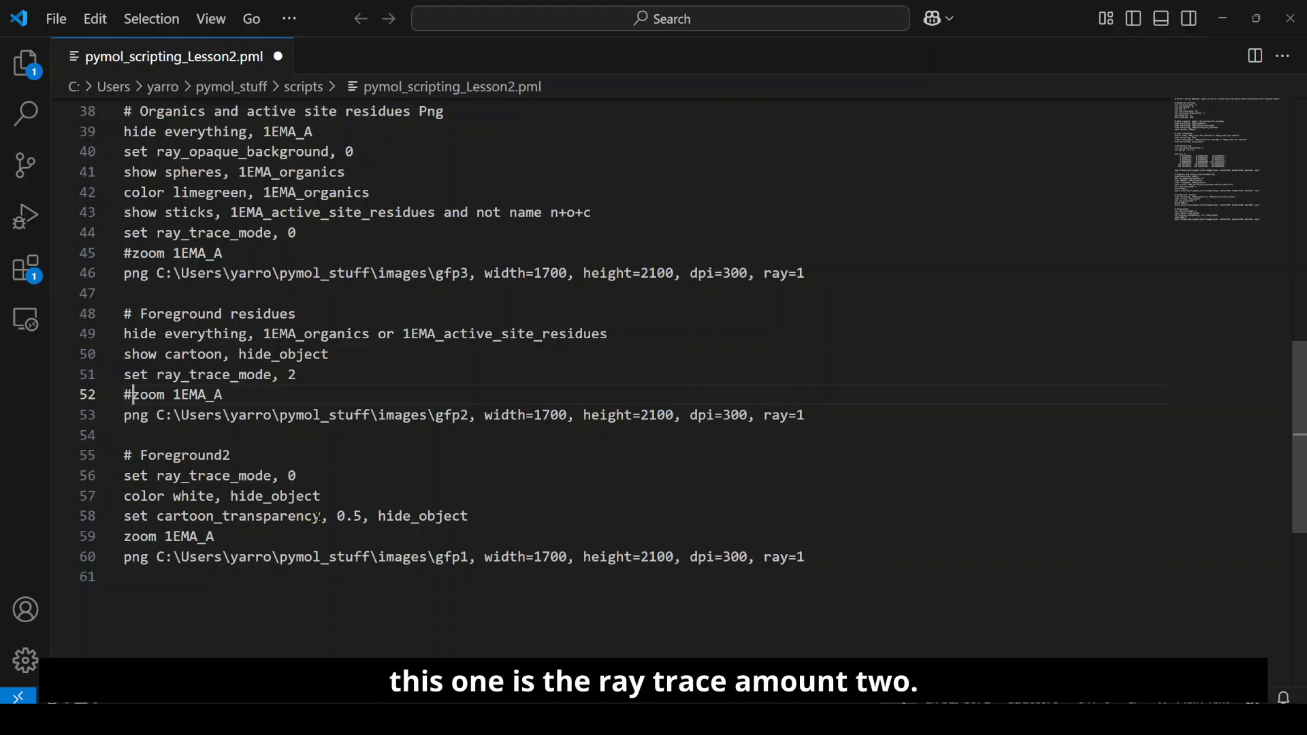
click(278, 354)
drag(298, 373, 265, 373)
click(266, 471)
drag(297, 475, 134, 475)
click(199, 496)
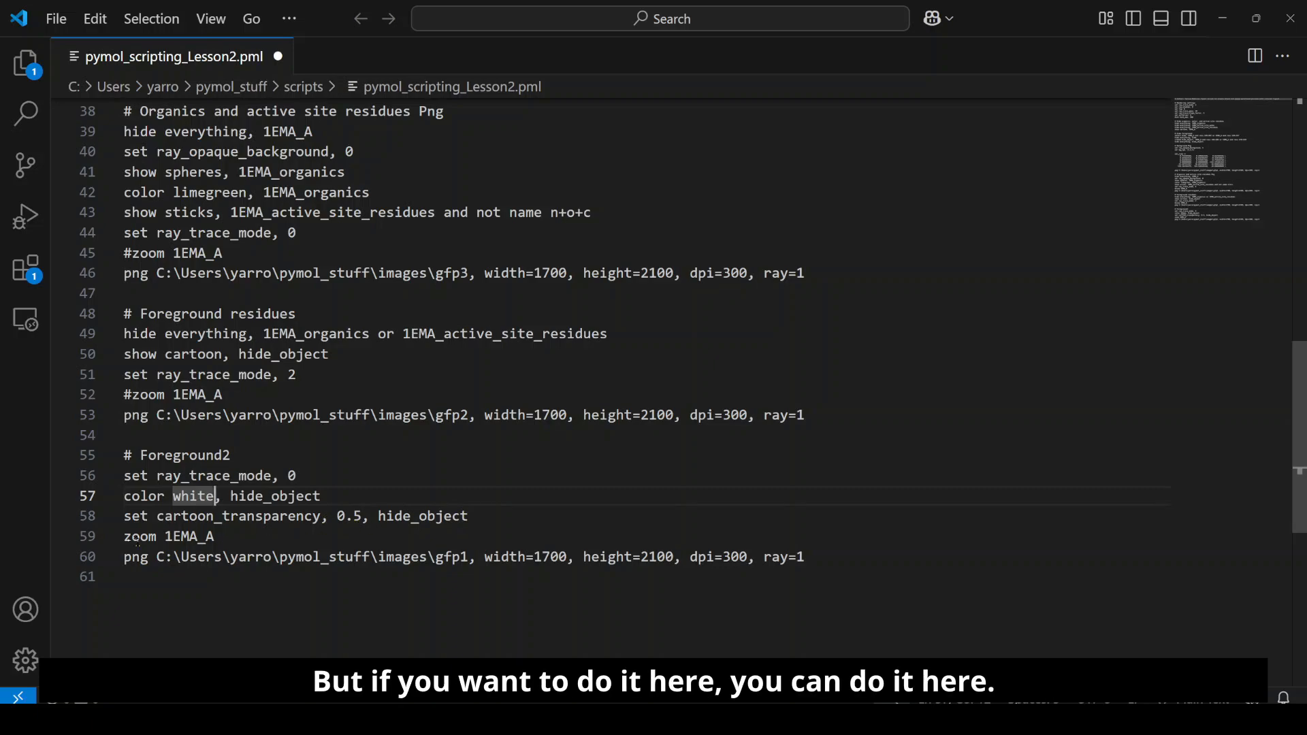
click(127, 537)
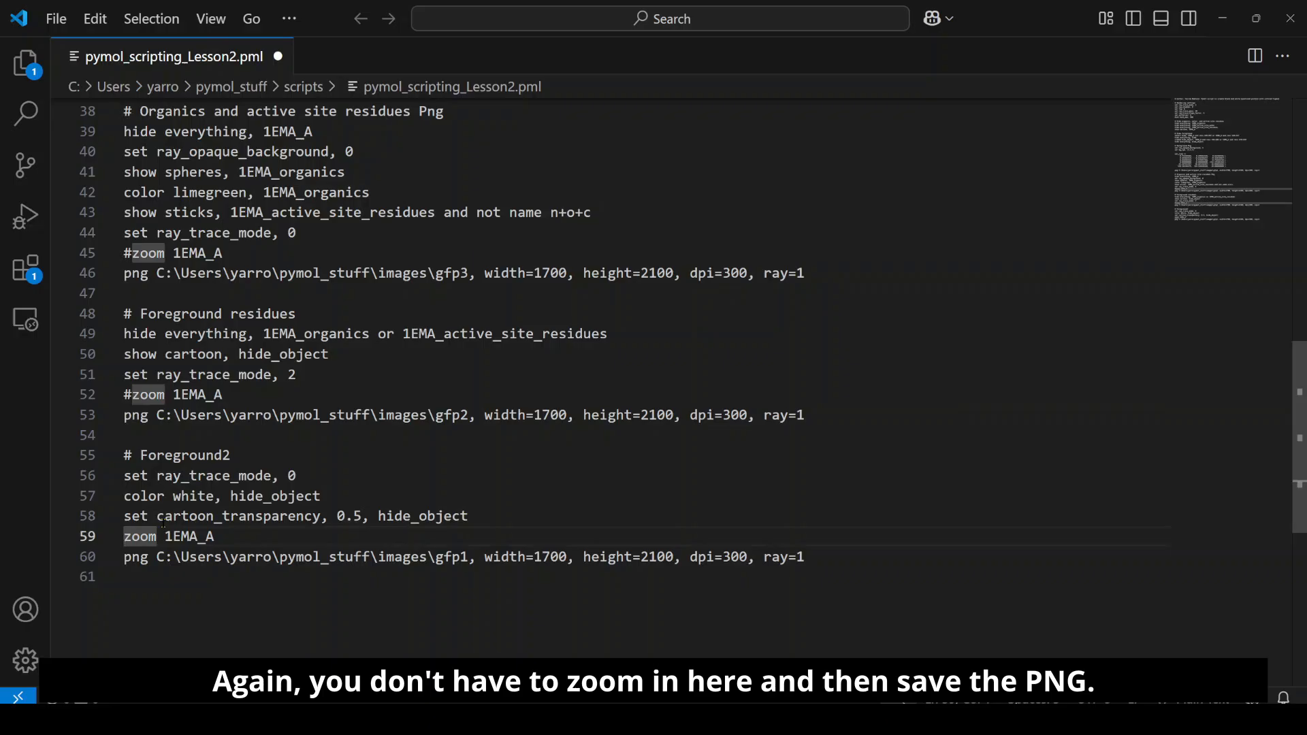
text(#)
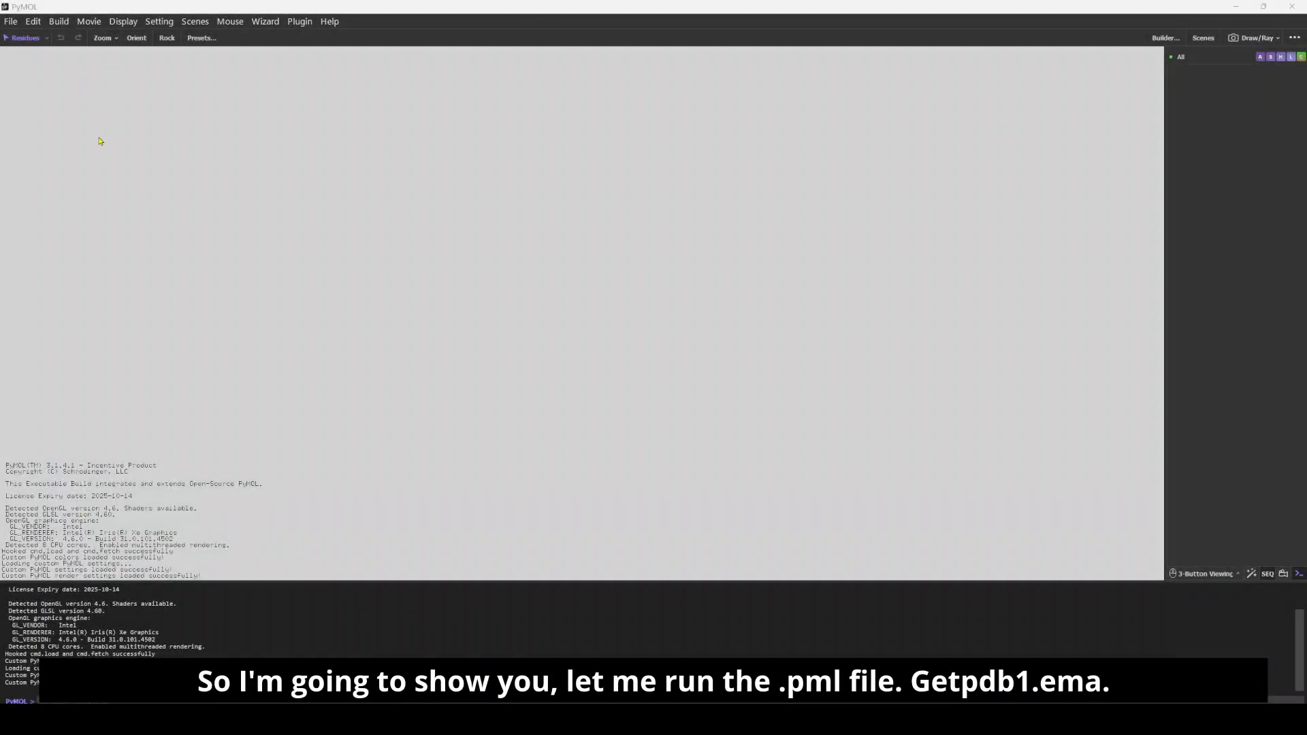
Step: In PyMOL, download the PDB structure 1EMA
click(11, 21)
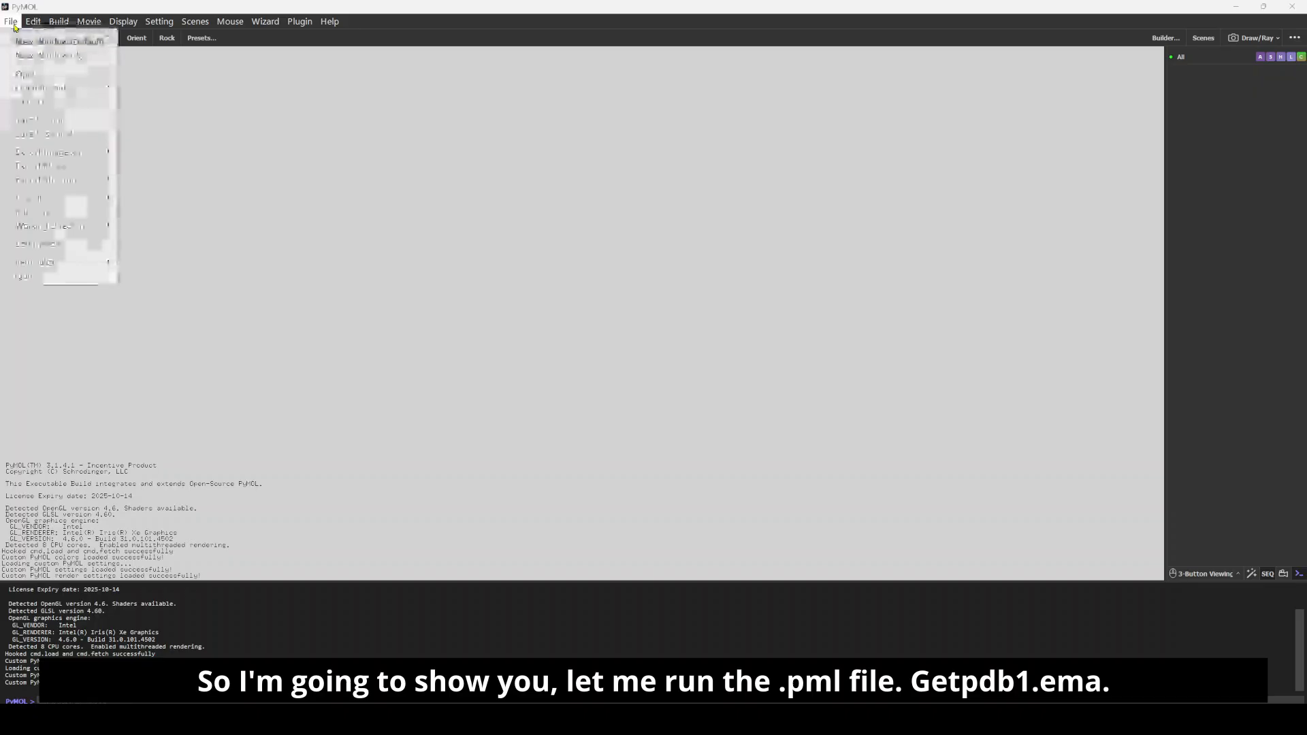
click(36, 101)
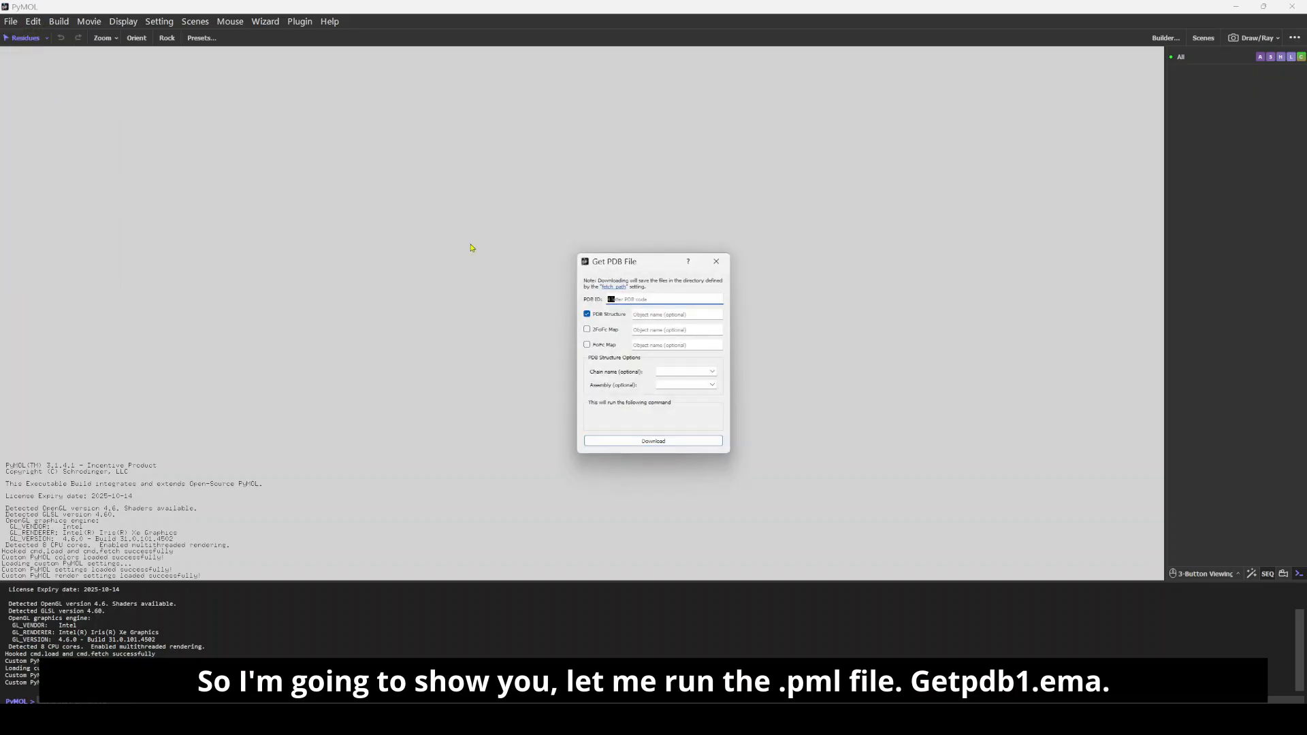
text(1ema)
key(Return)
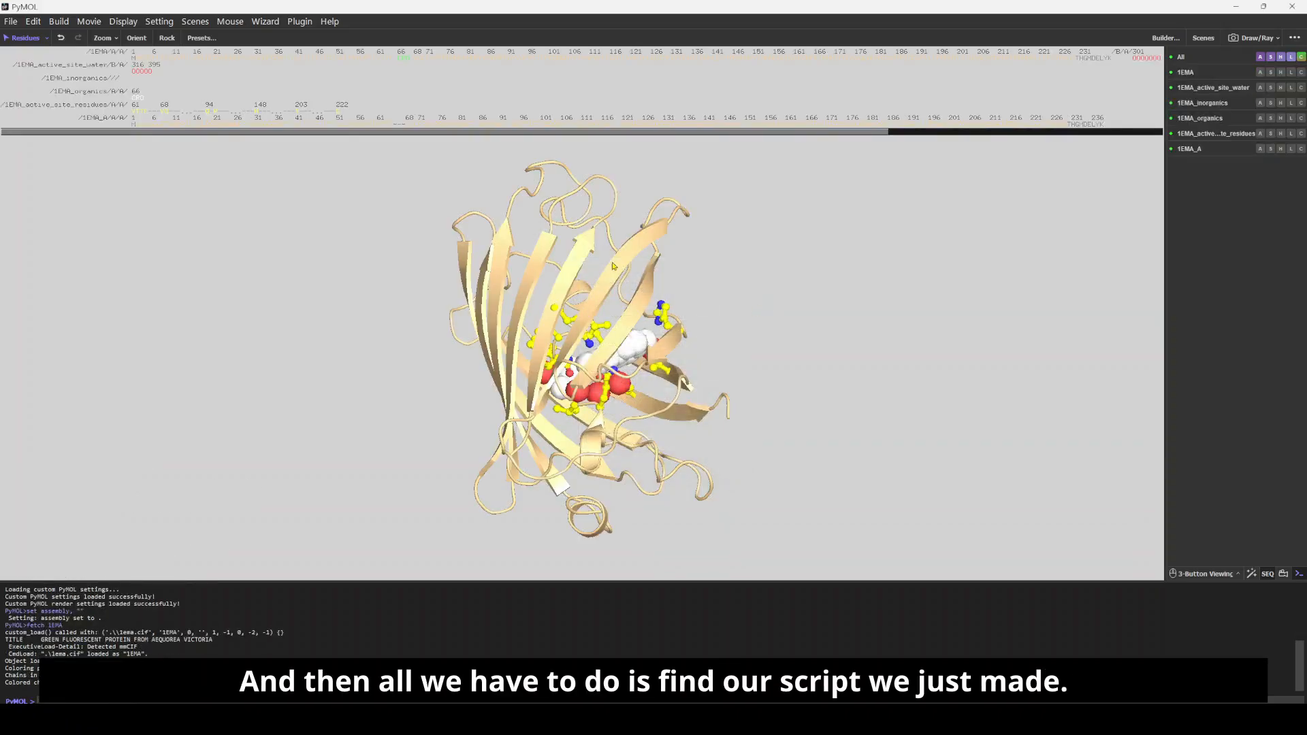
Step: Run the pymol_scripting_Lesson2.pml script from the scripts folder on the loaded structure
click(10, 21)
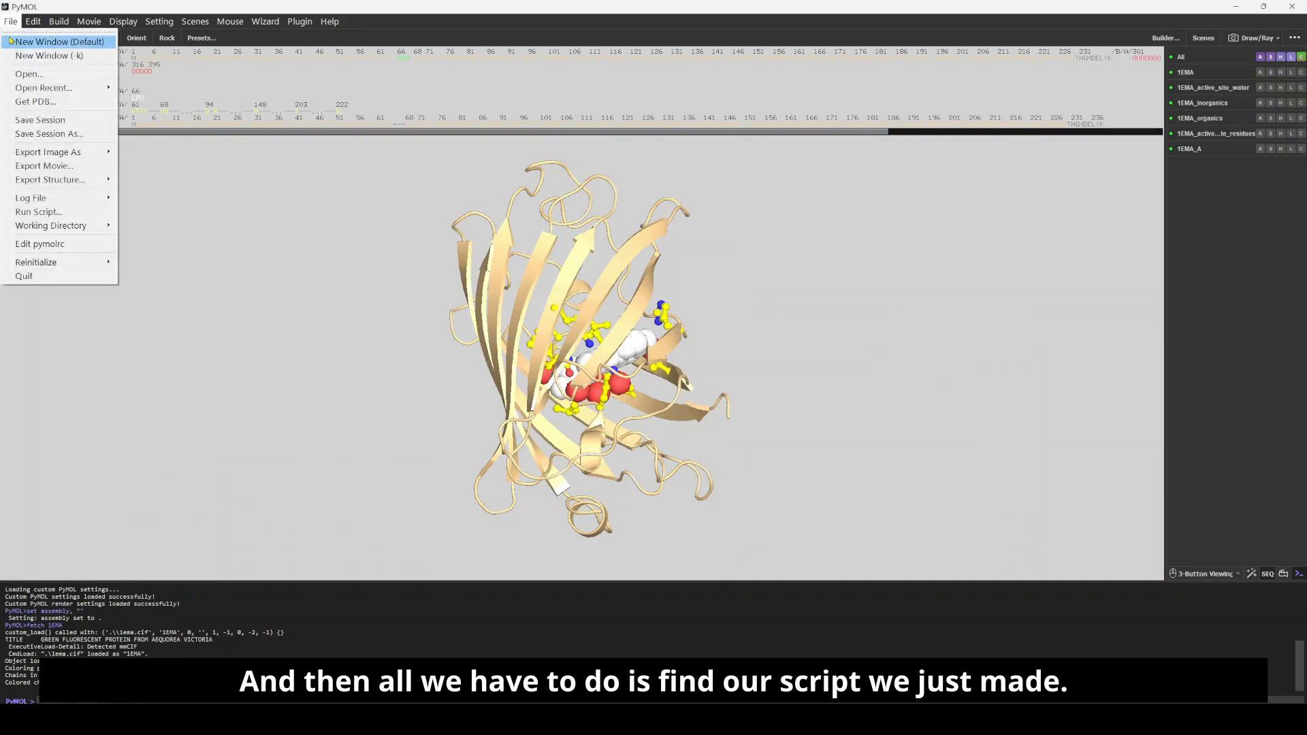
click(70, 215)
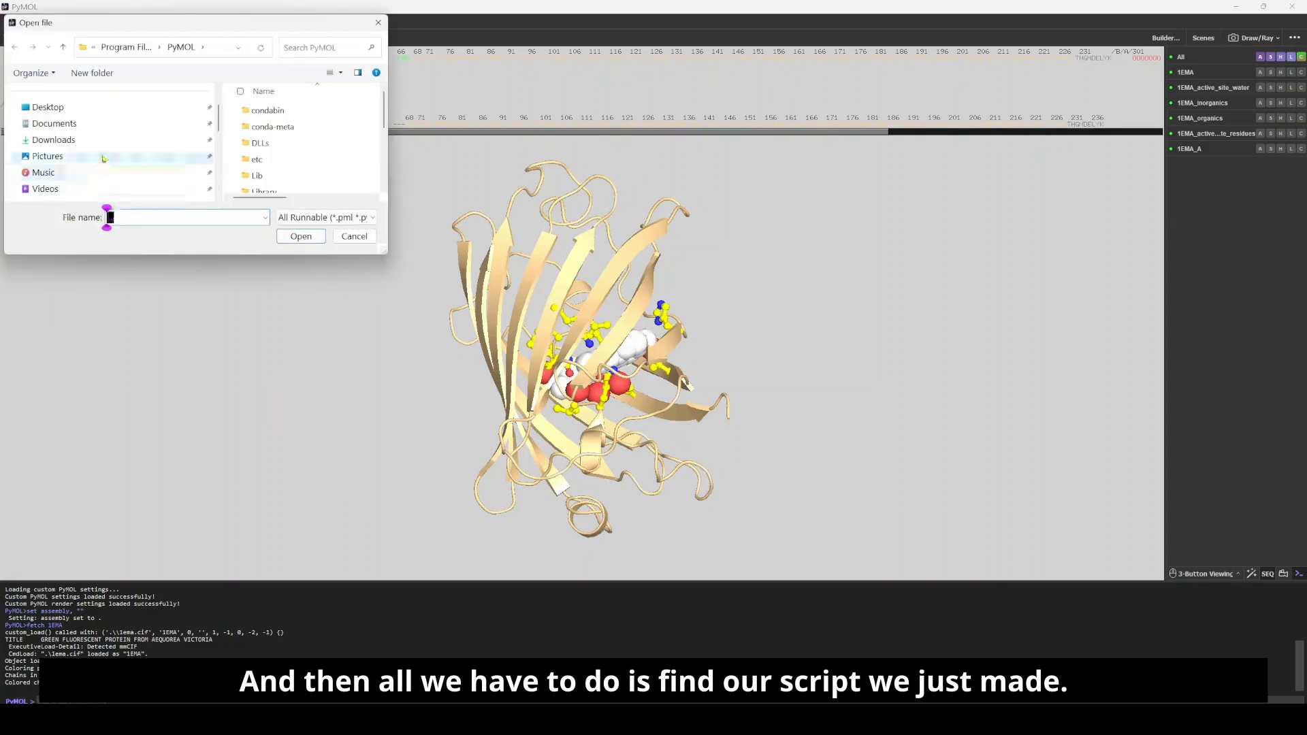
scroll(71, 137, down, 3)
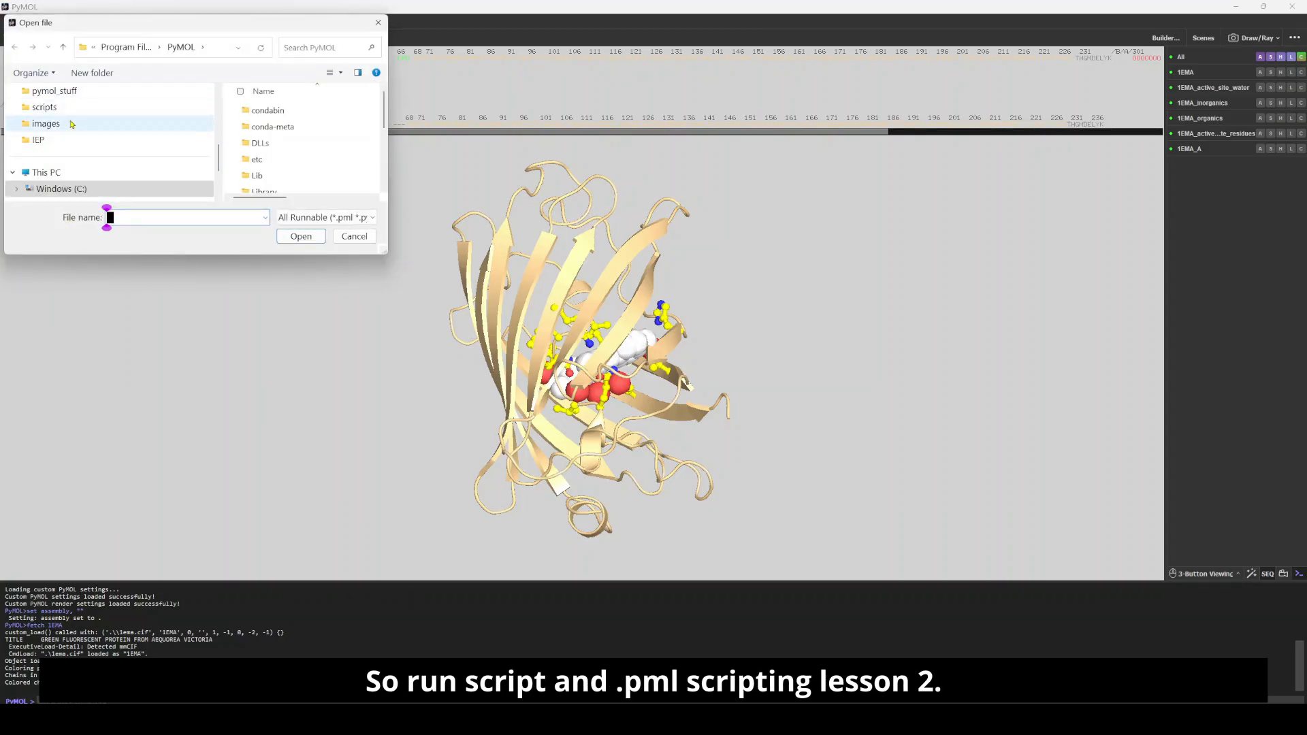
click(55, 107)
double_click(296, 111)
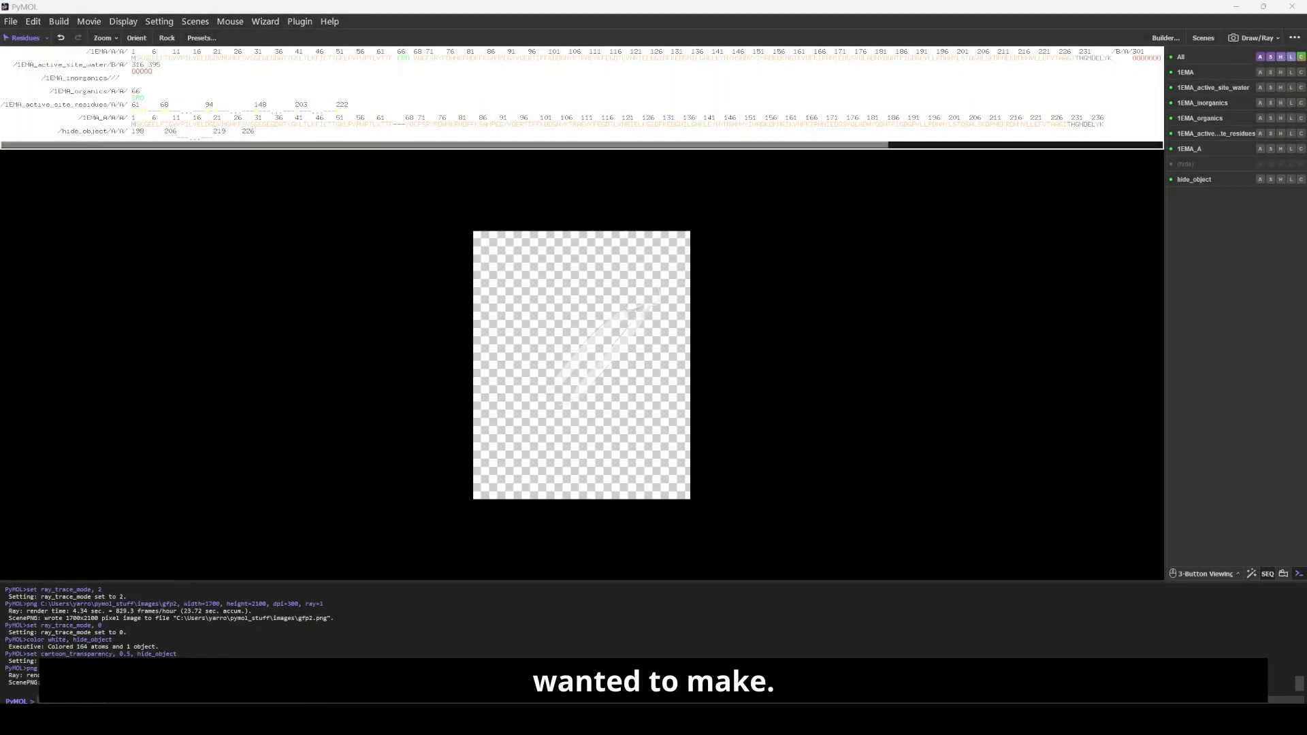
Step: Switch to File Explorer and check the rendered gfp PNG files in the images folder of pymol_stuff
click(902, 718)
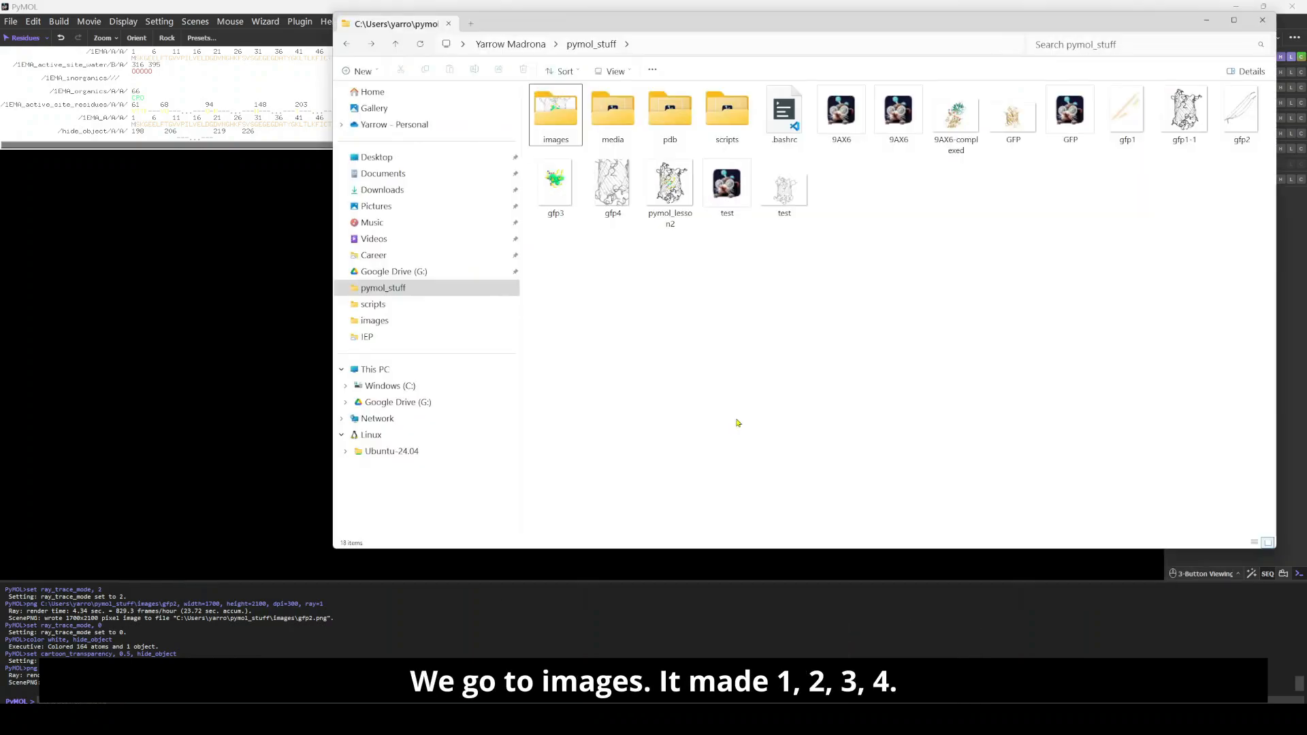
double_click(556, 115)
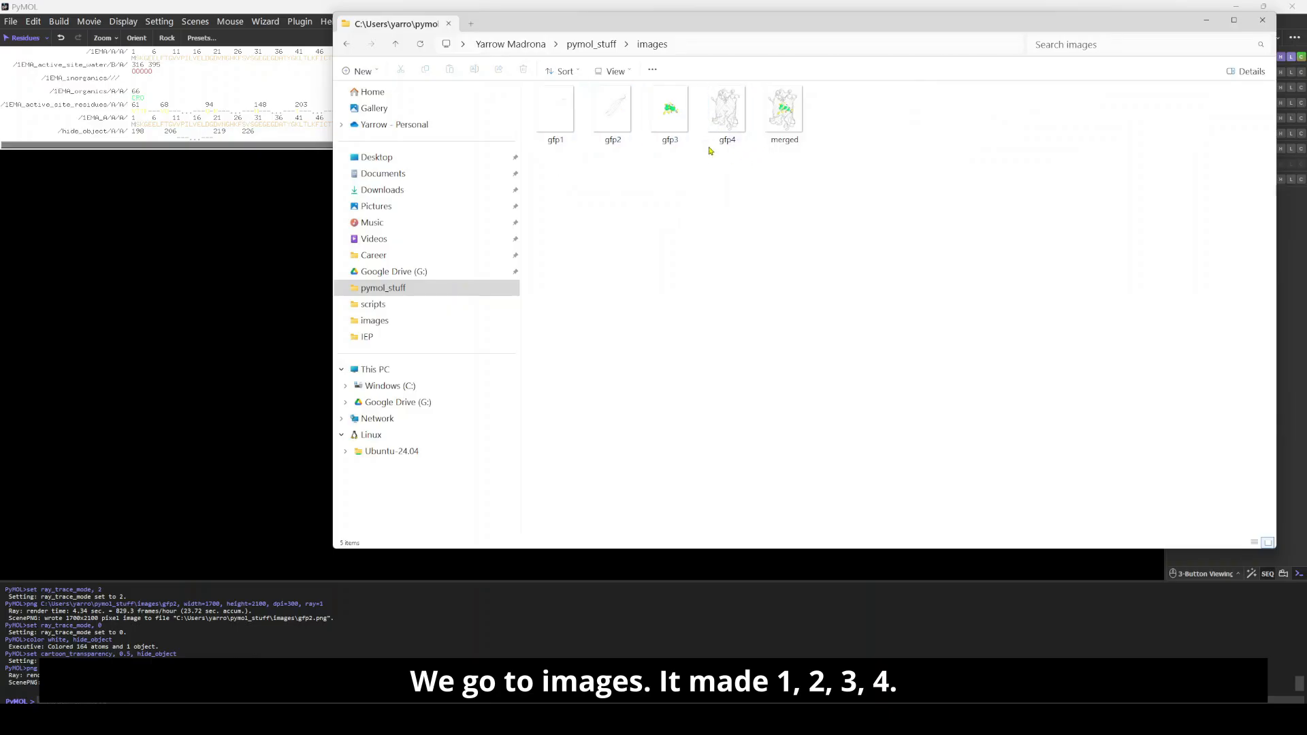
drag(728, 25, 726, 61)
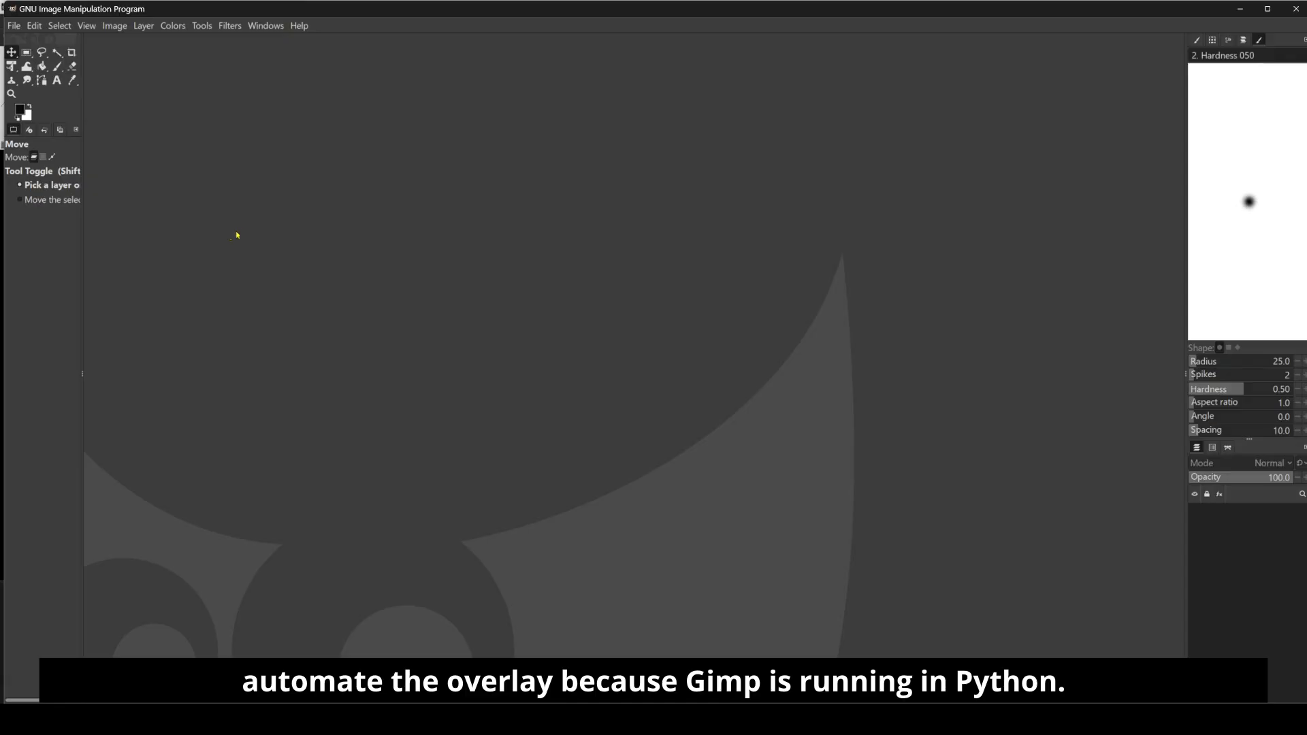
Step: In GIMP, open gfp1.png, gfp2.png, gfp3.png and gfp4.png from pymol_stuff\images as layers and select the gfp4.png layer
click(13, 26)
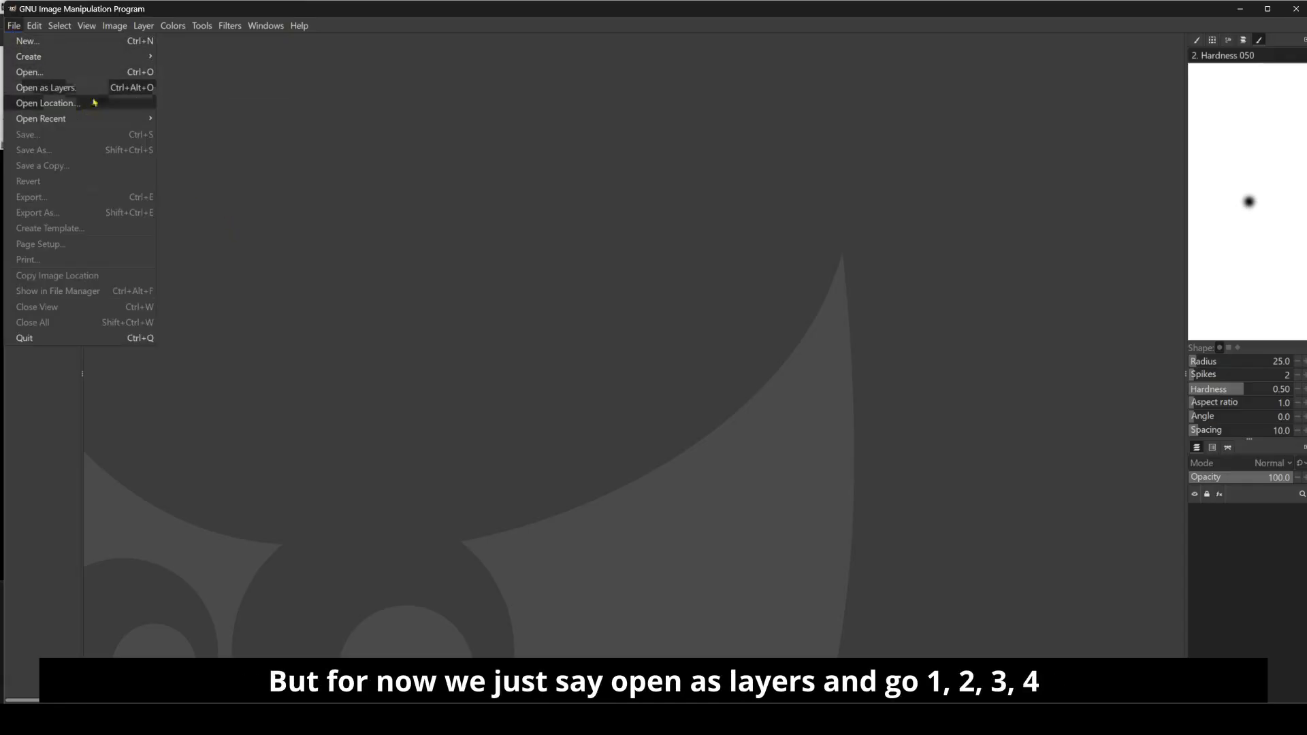
click(61, 87)
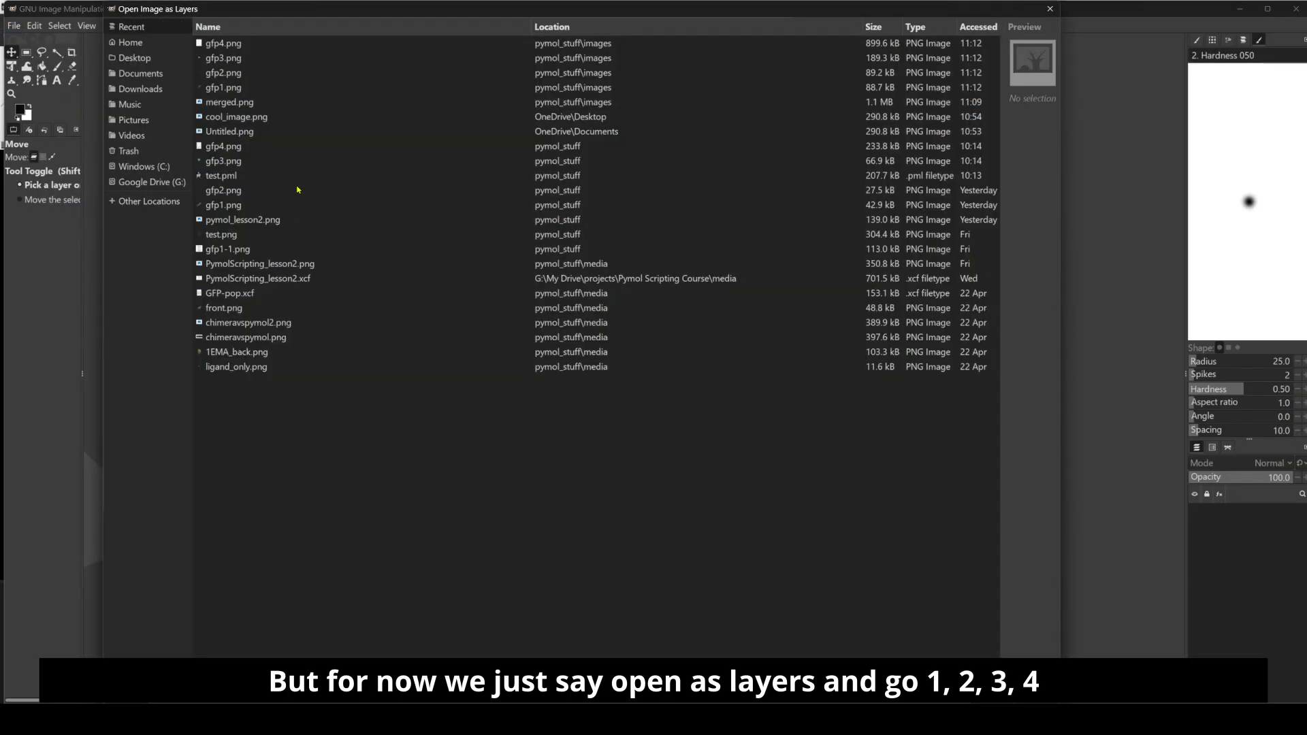
click(236, 89)
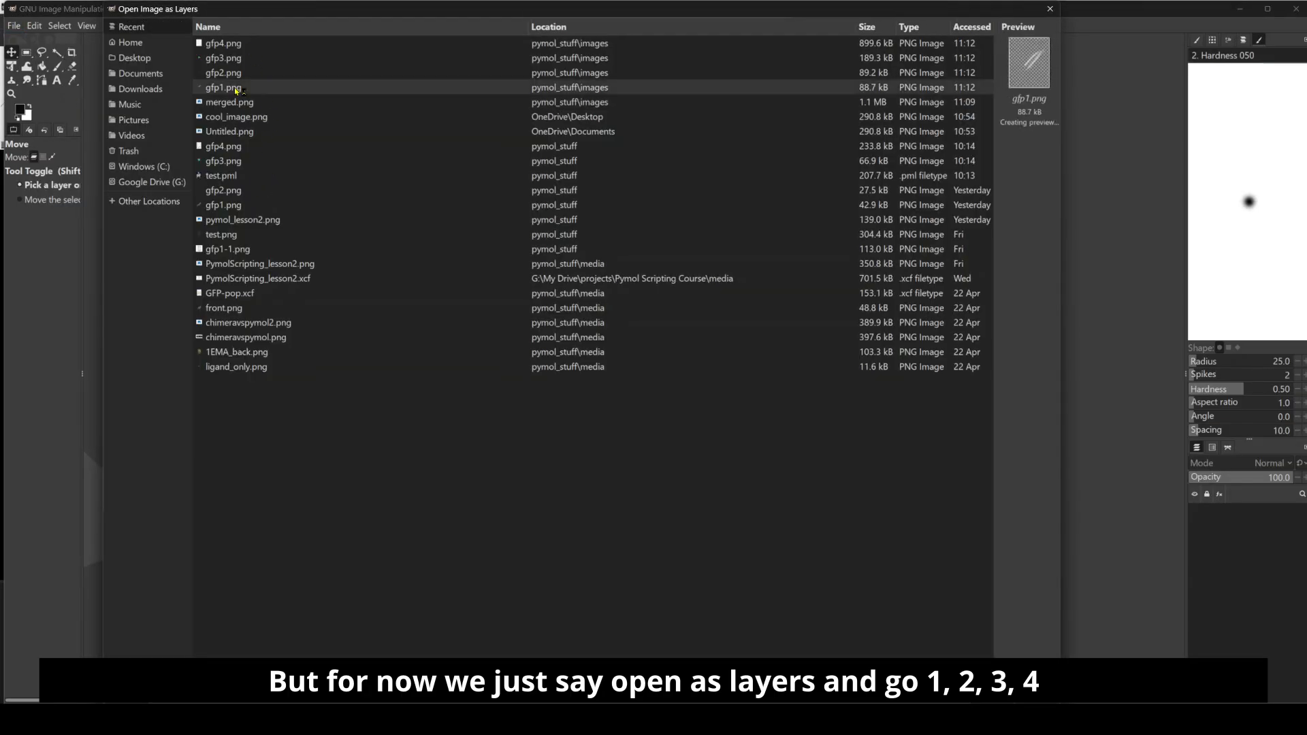
ctrl+click(235, 73)
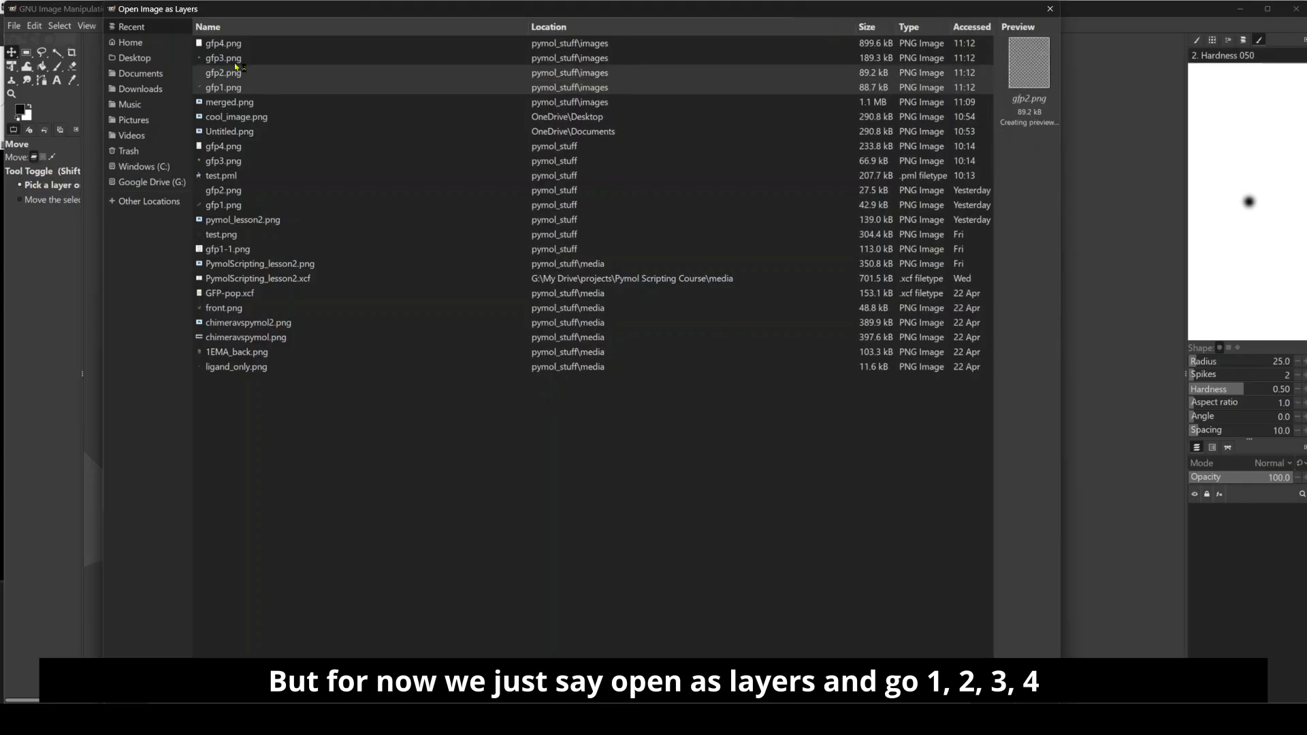
ctrl+click(238, 58)
ctrl+click(239, 44)
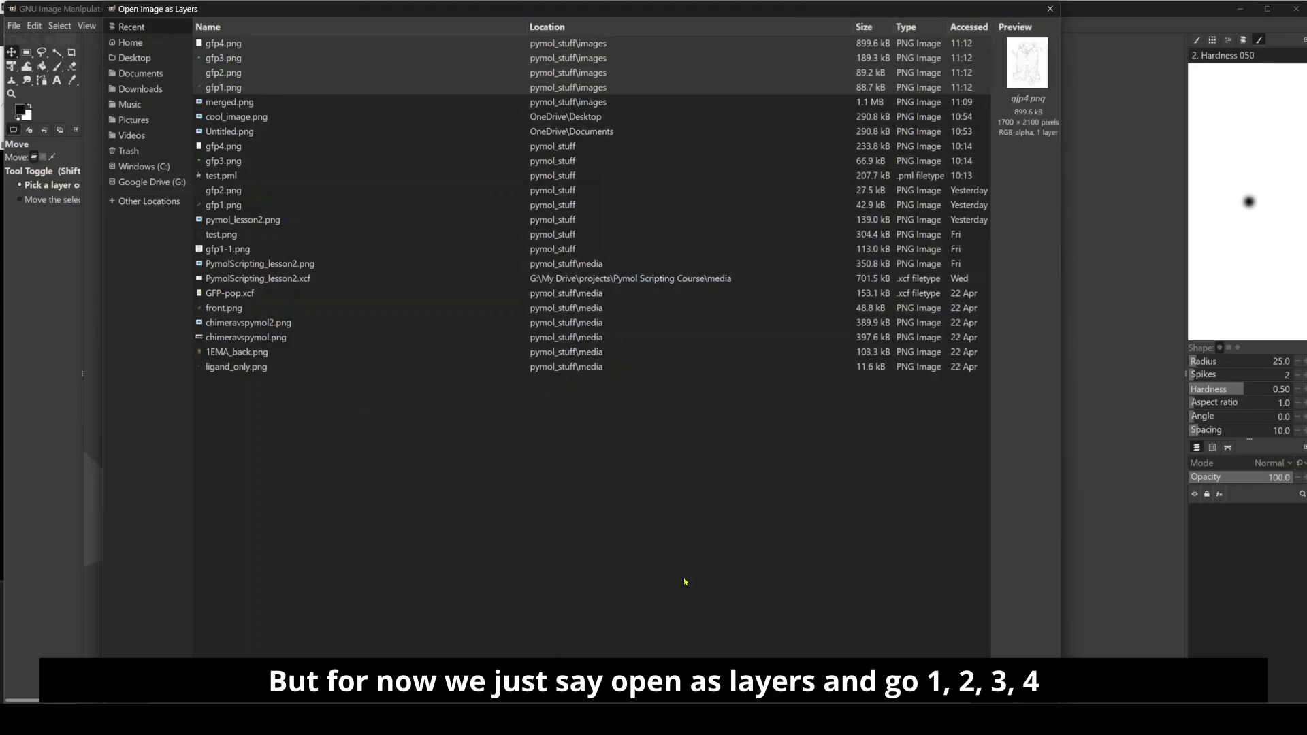
click(998, 694)
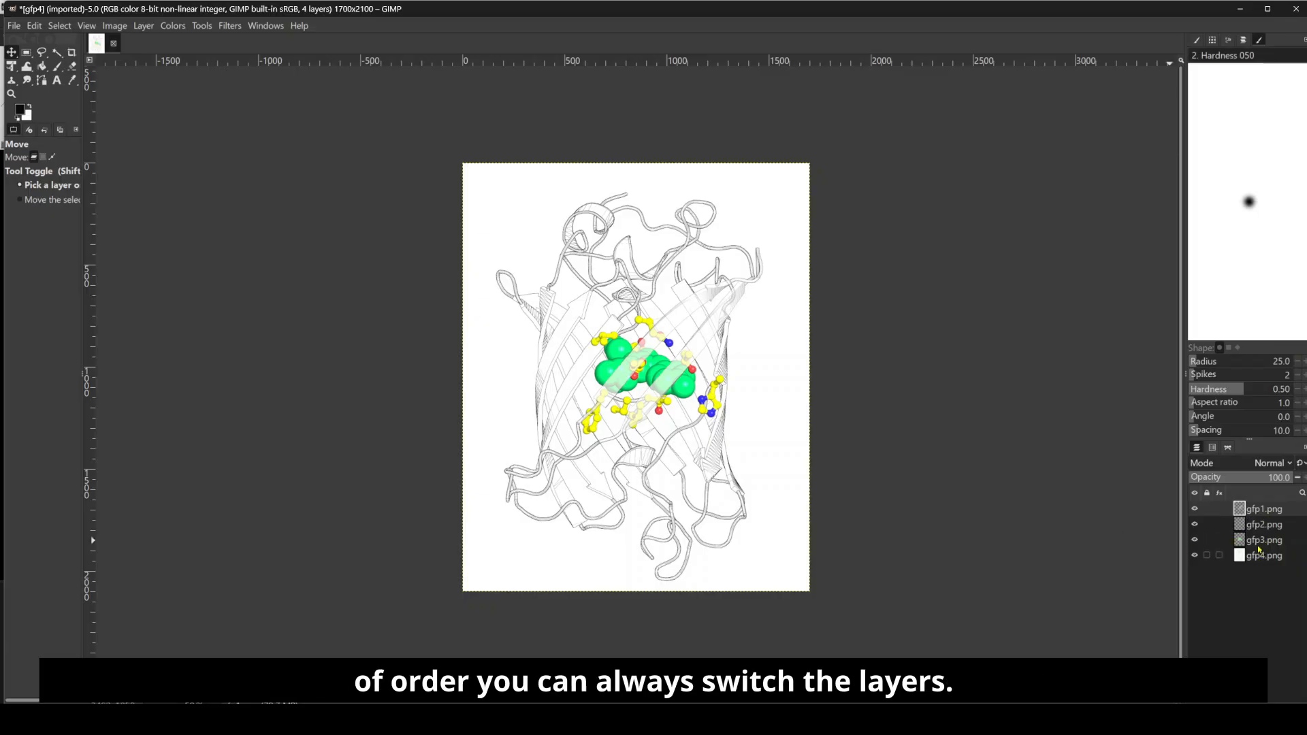
mouse_move(1266, 556)
mouse_down()
mouse_move(1267, 543)
mouse_move(1264, 559)
mouse_up()
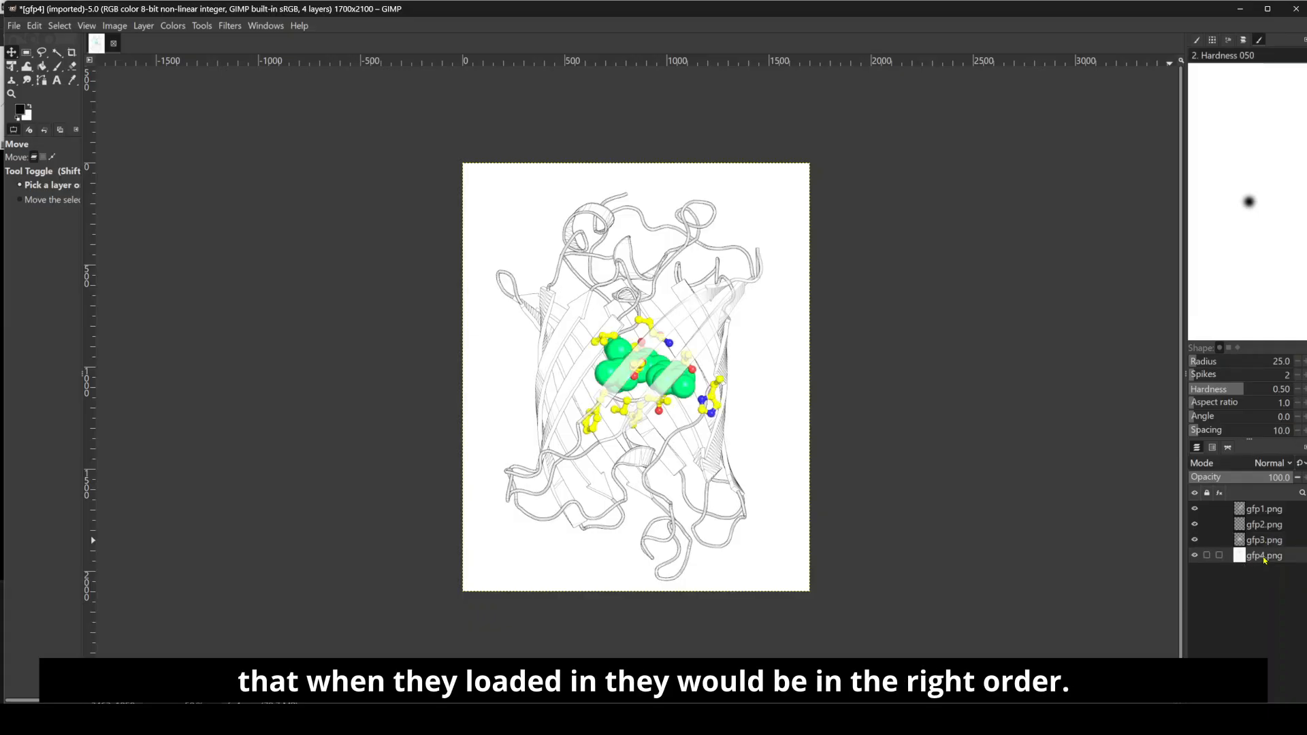